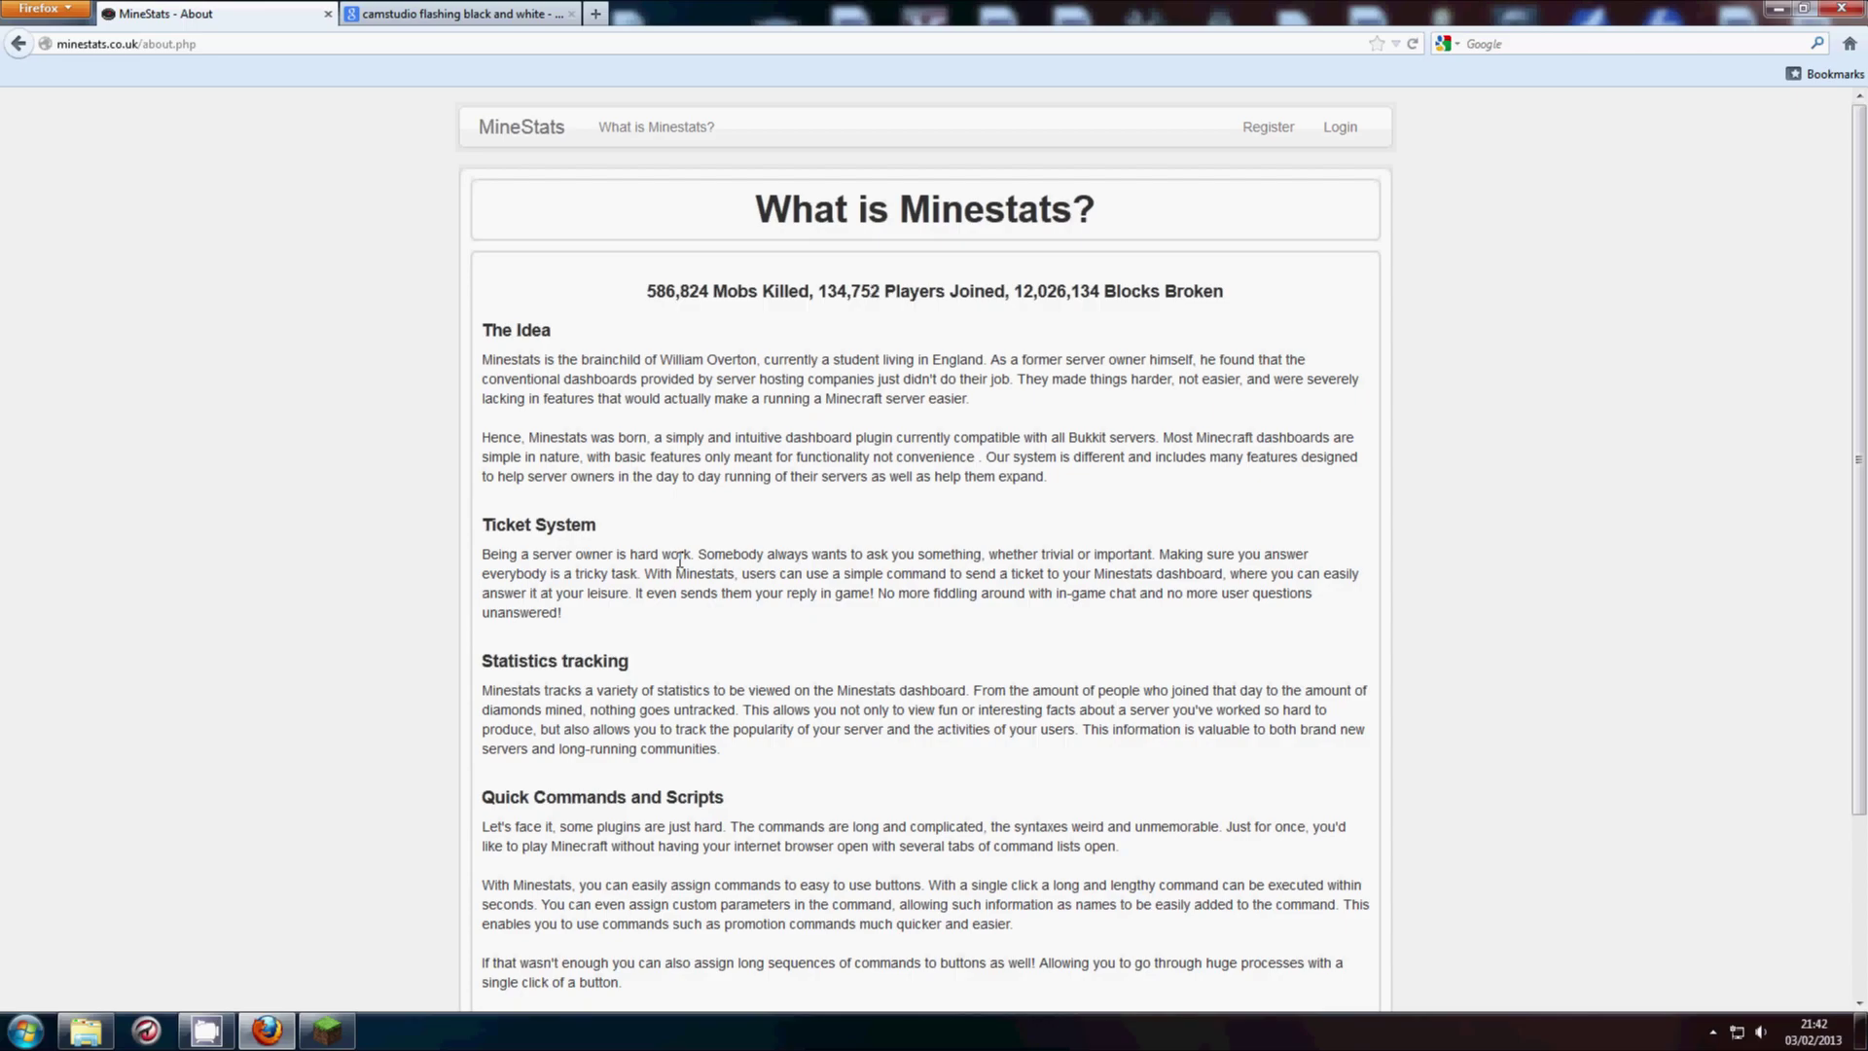
- Read through the "What is Minestats?" page, including the ticket system, statistics tracking, quick commands and credits sections
{"action": "left_click_drag", "start_coordinate": [900, 209], "coordinate": [1074, 204]}
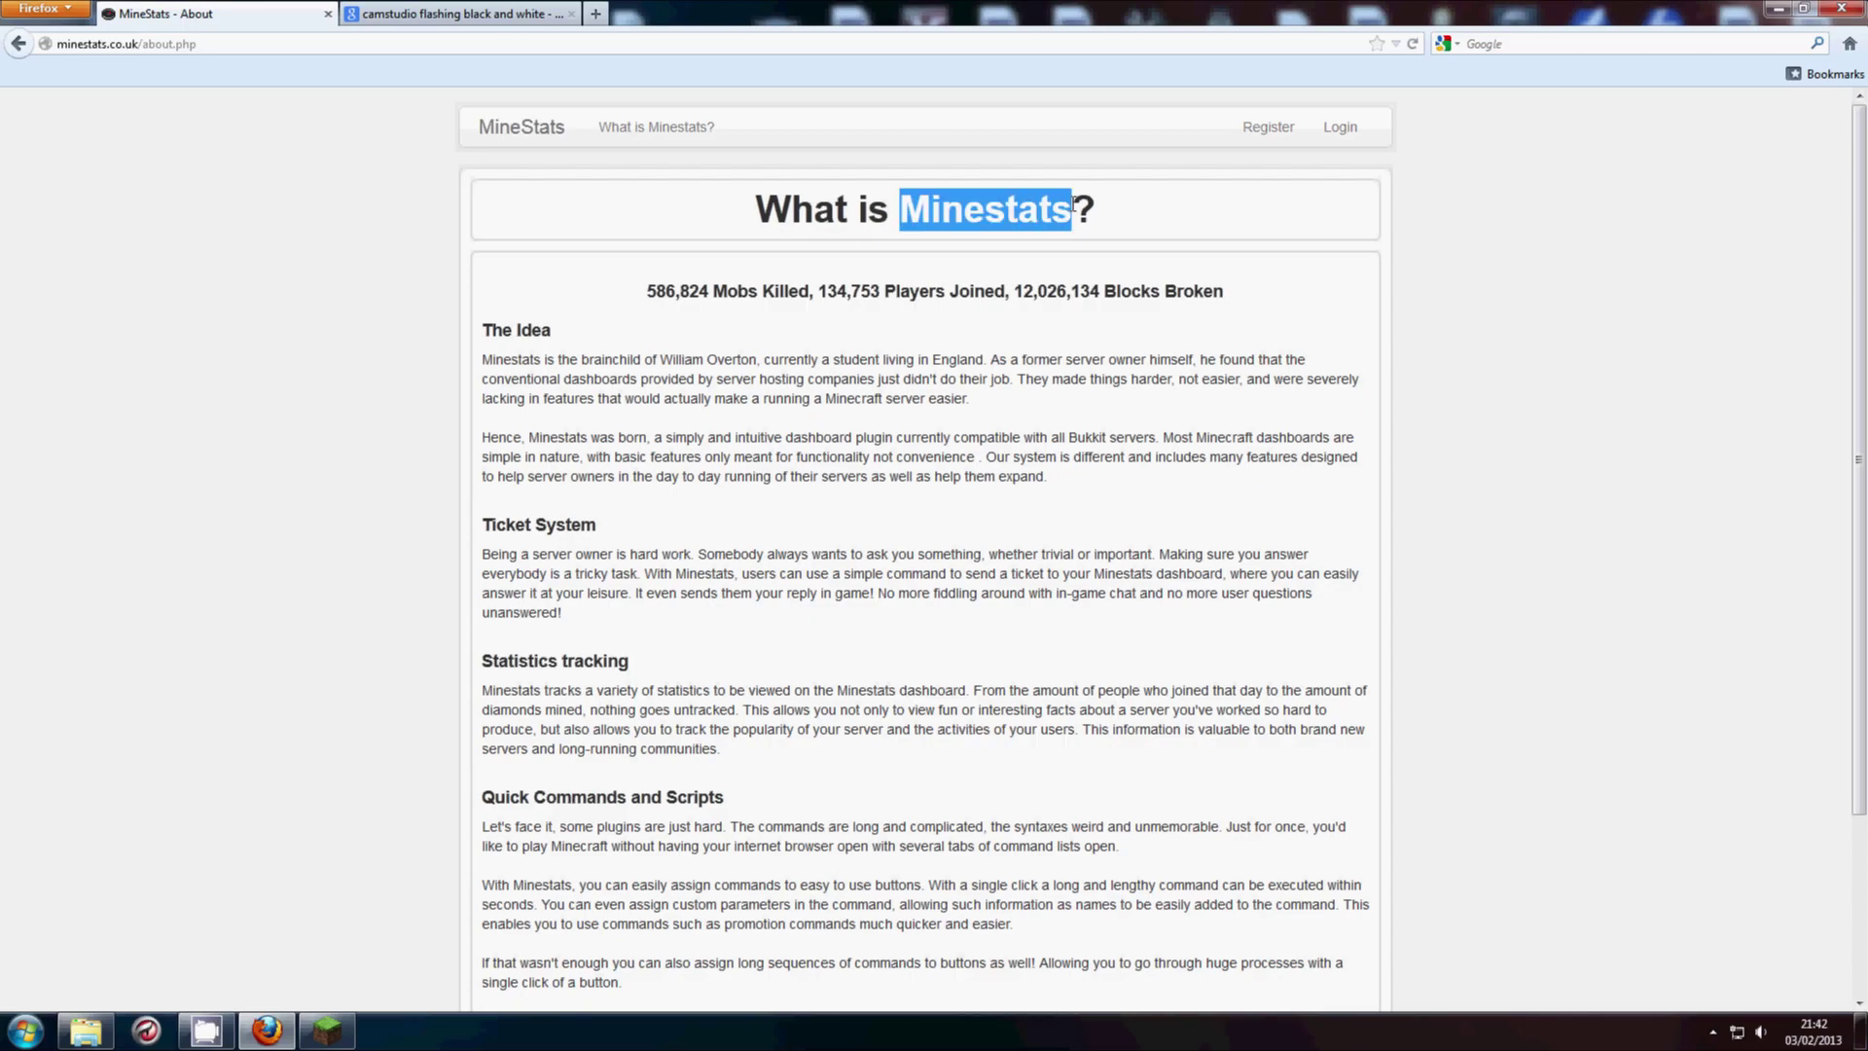
{"action": "left_click", "coordinate": [1043, 228]}
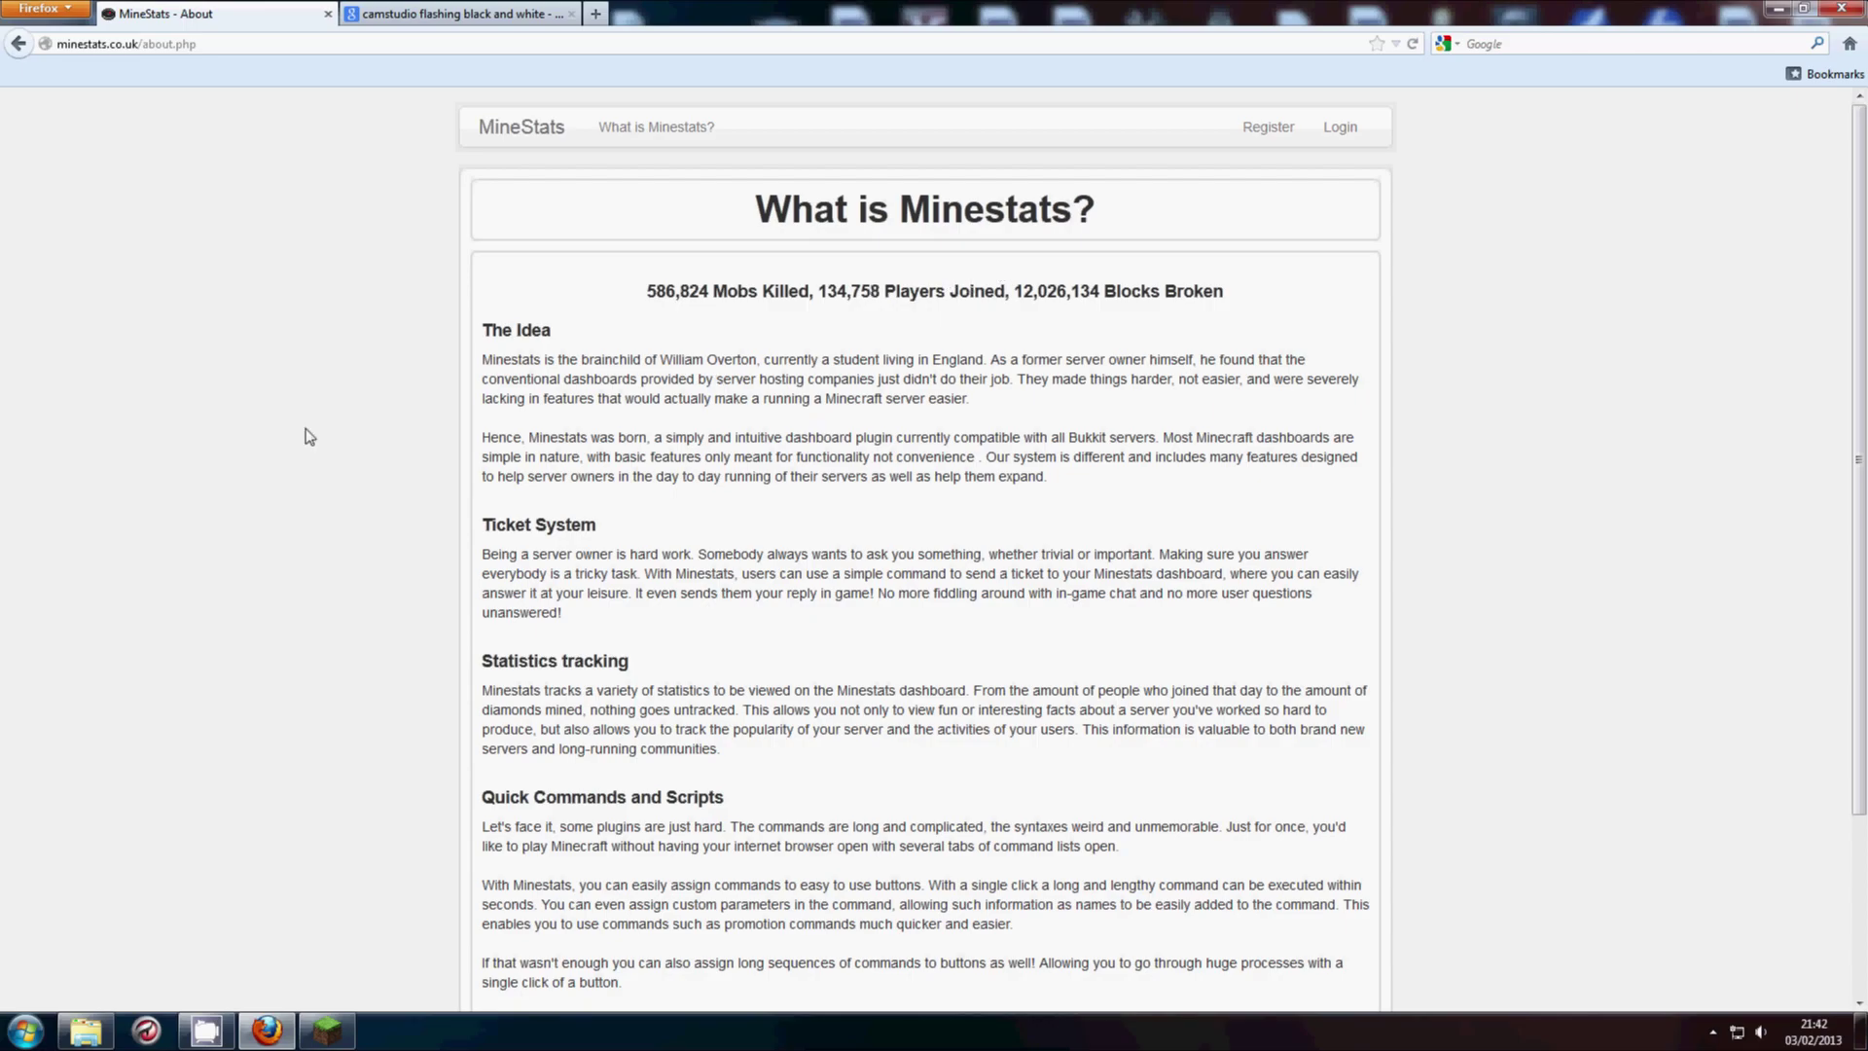
{"action": "scroll", "coordinate": [780, 314], "scroll_direction": "down", "scroll_amount": 1}
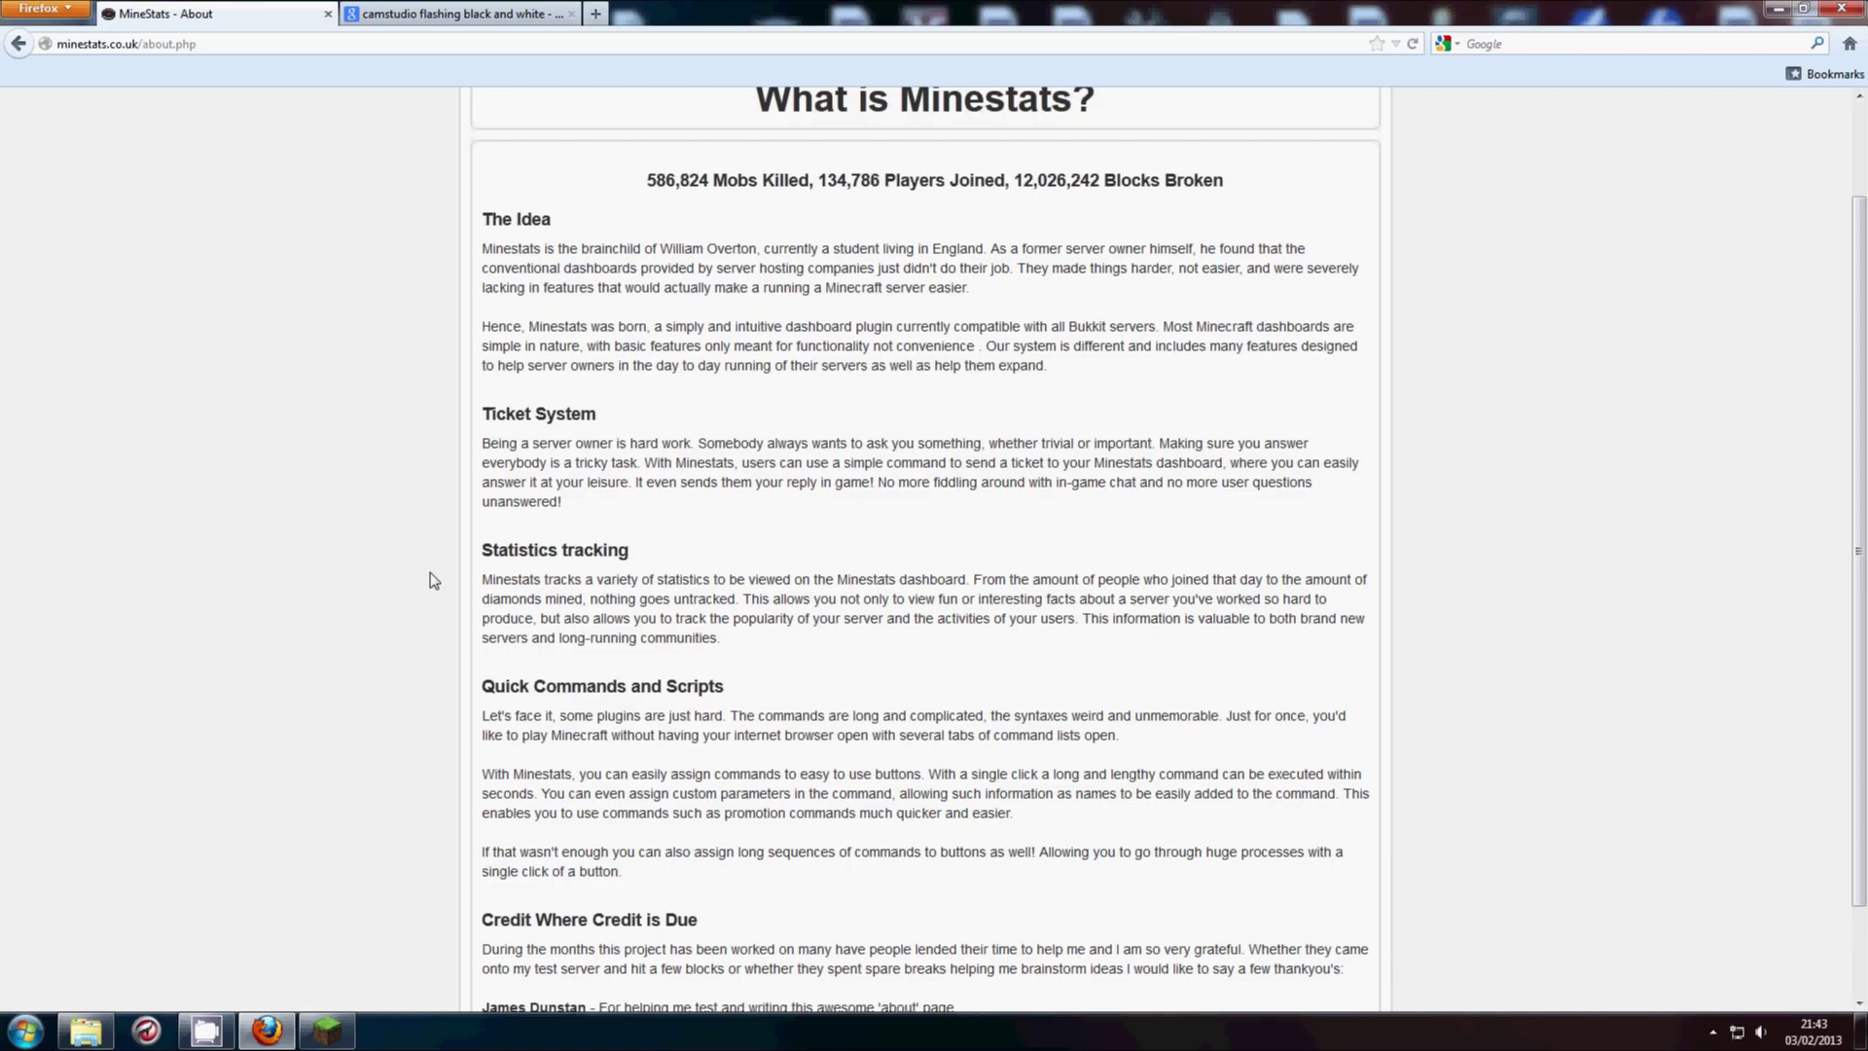
{"action": "scroll", "coordinate": [948, 666], "scroll_direction": "down", "scroll_amount": 2}
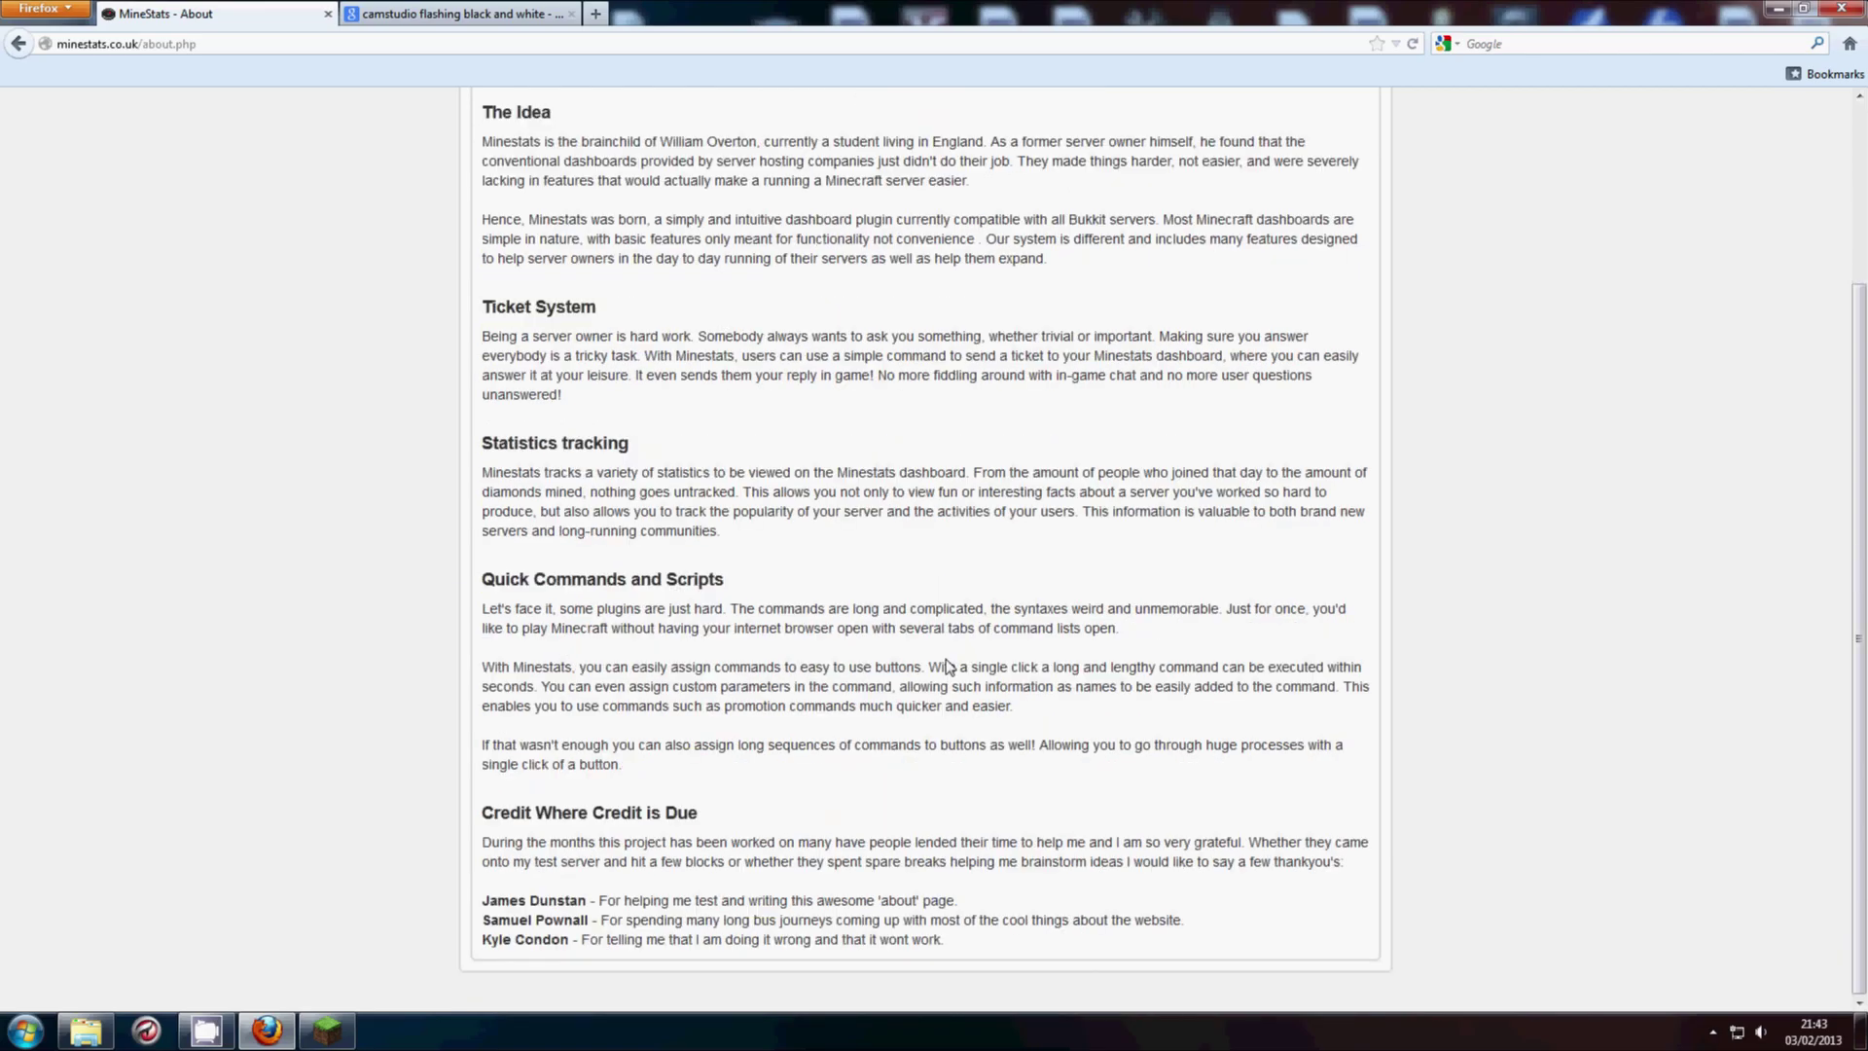
{"action": "scroll", "coordinate": [759, 673], "scroll_direction": "up", "scroll_amount": 4}
{"action": "scroll", "coordinate": [760, 672], "scroll_direction": "down", "scroll_amount": 2}
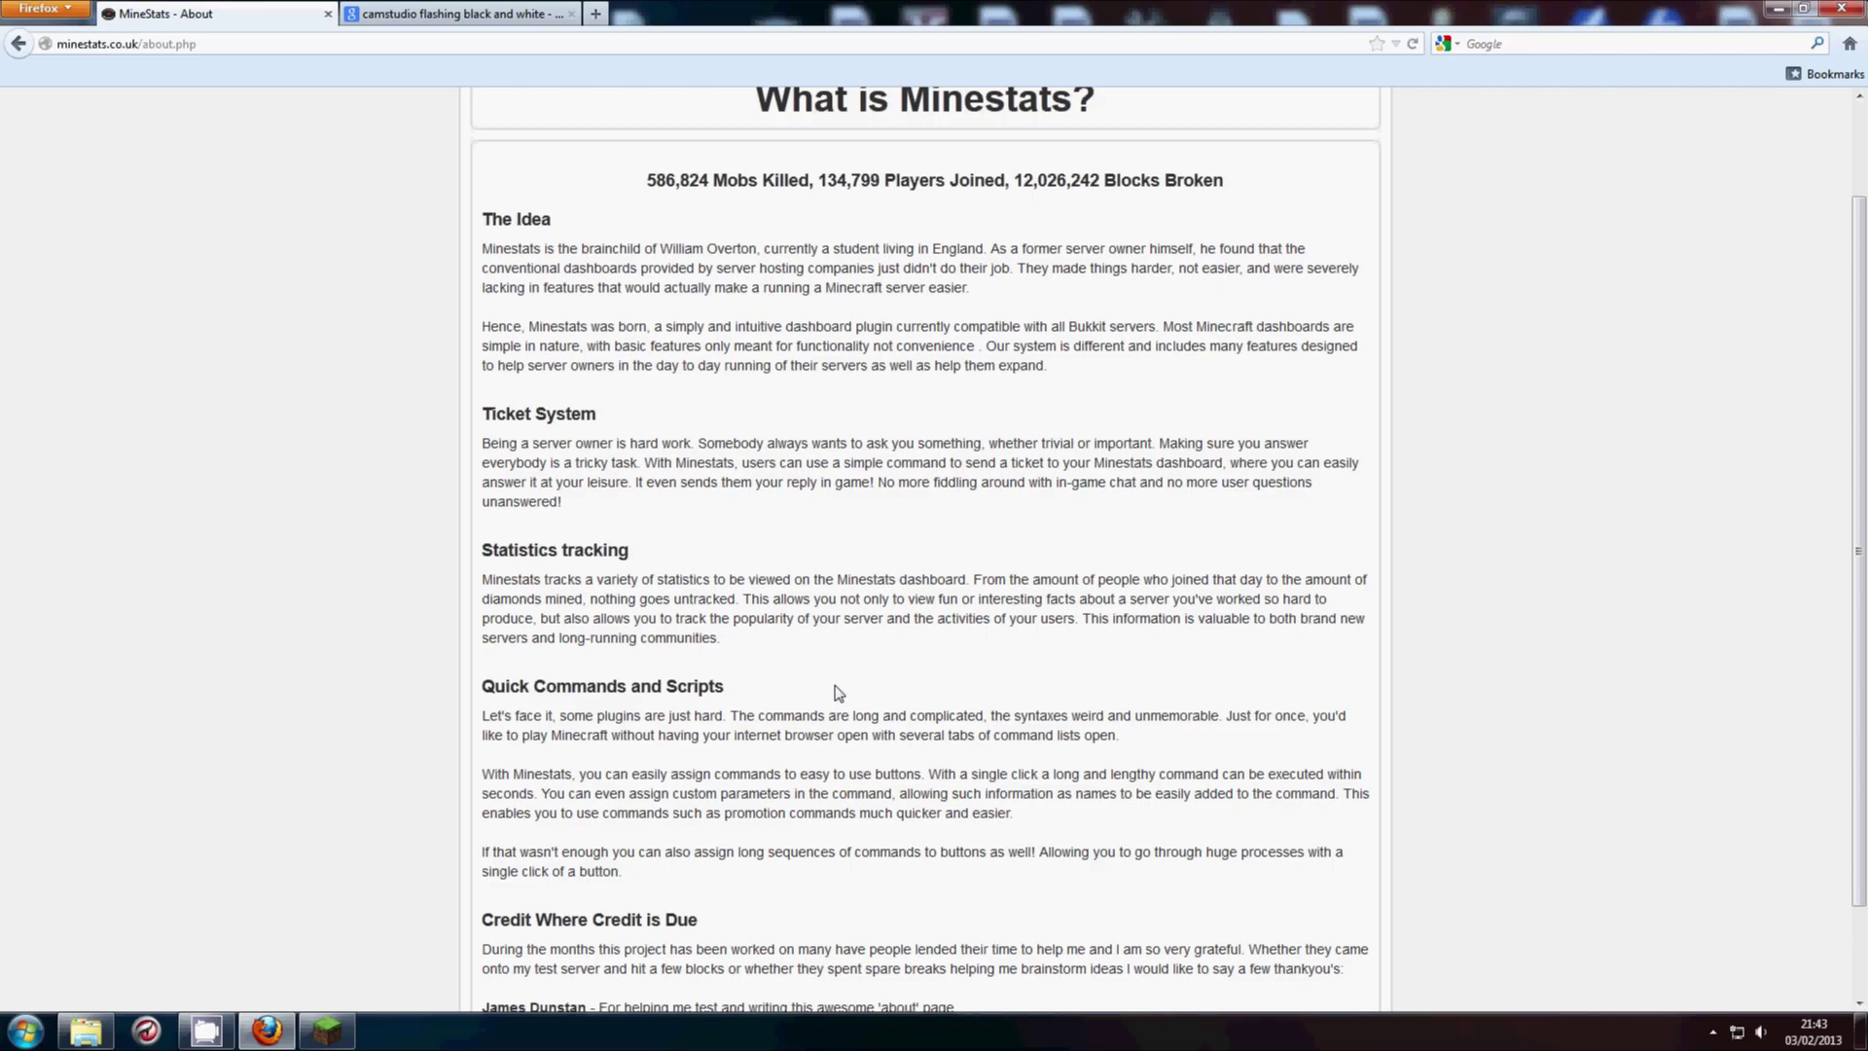
{"action": "scroll", "coordinate": [490, 595], "scroll_direction": "down", "scroll_amount": 2}
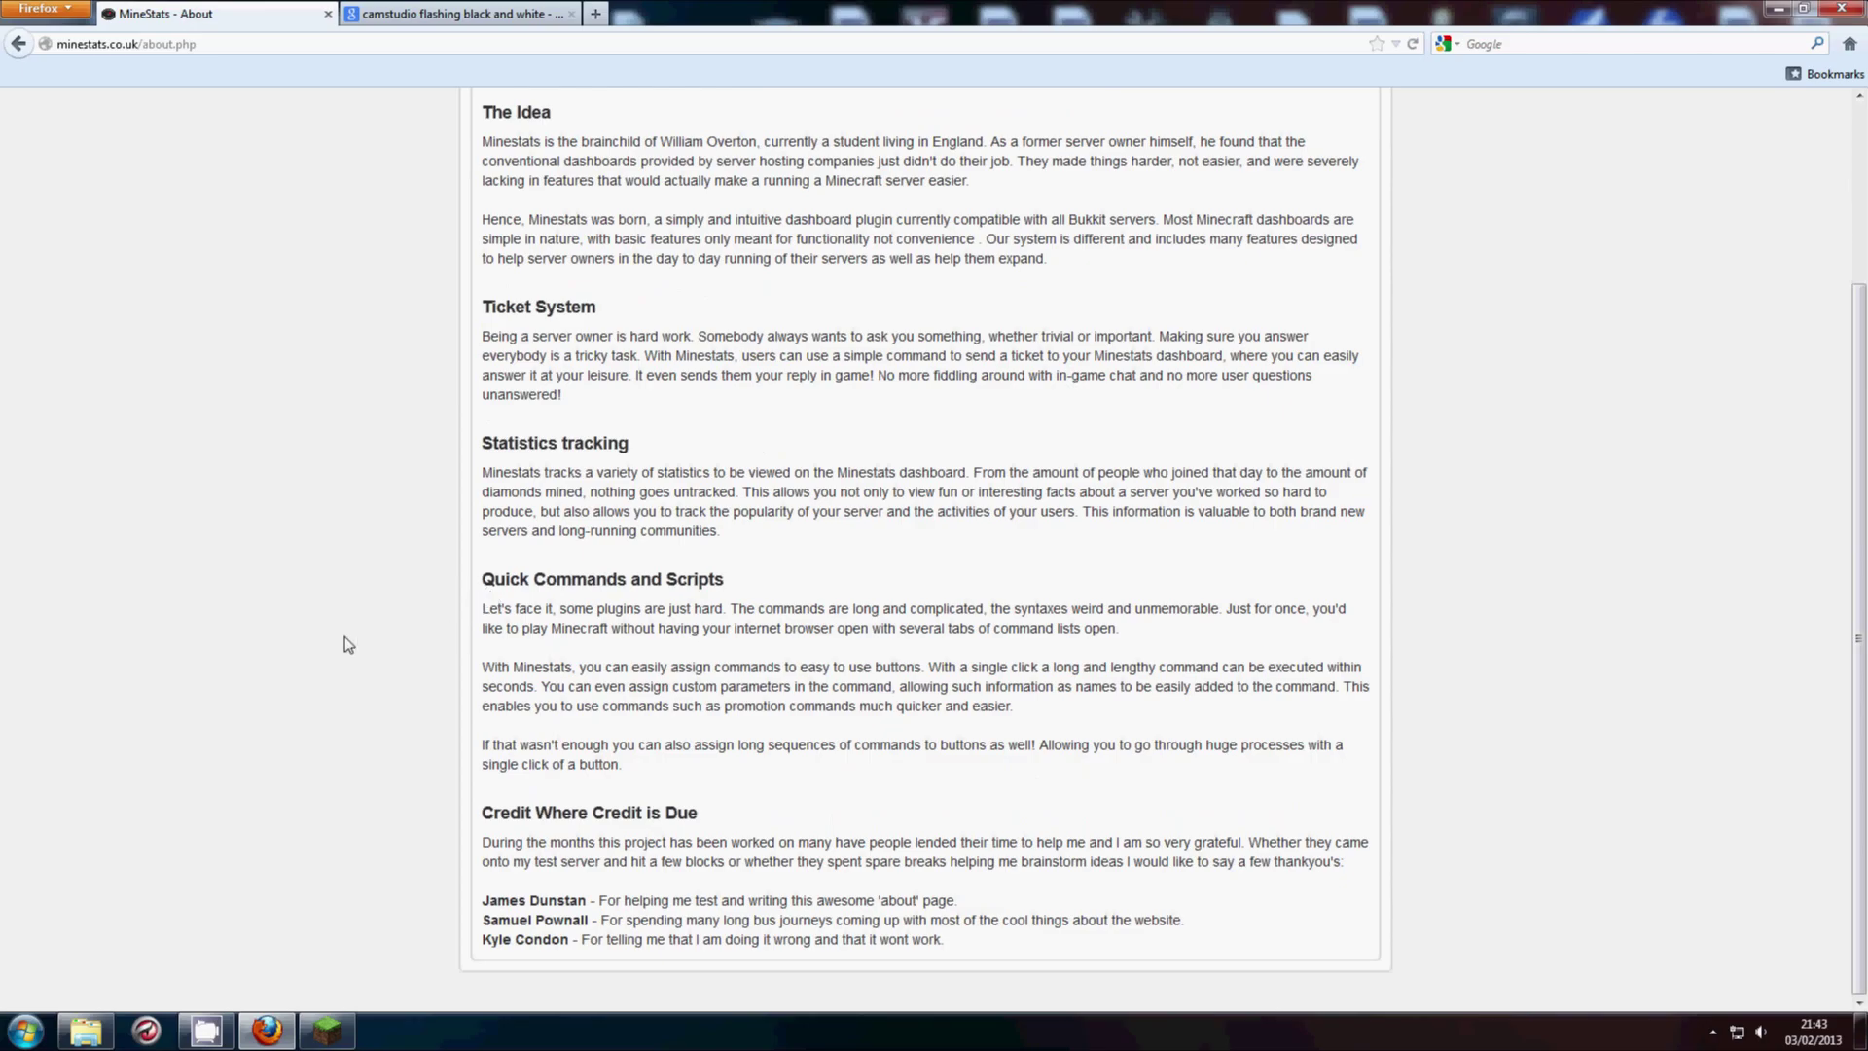
{"action": "scroll", "coordinate": [381, 668], "scroll_direction": "up", "scroll_amount": 3}
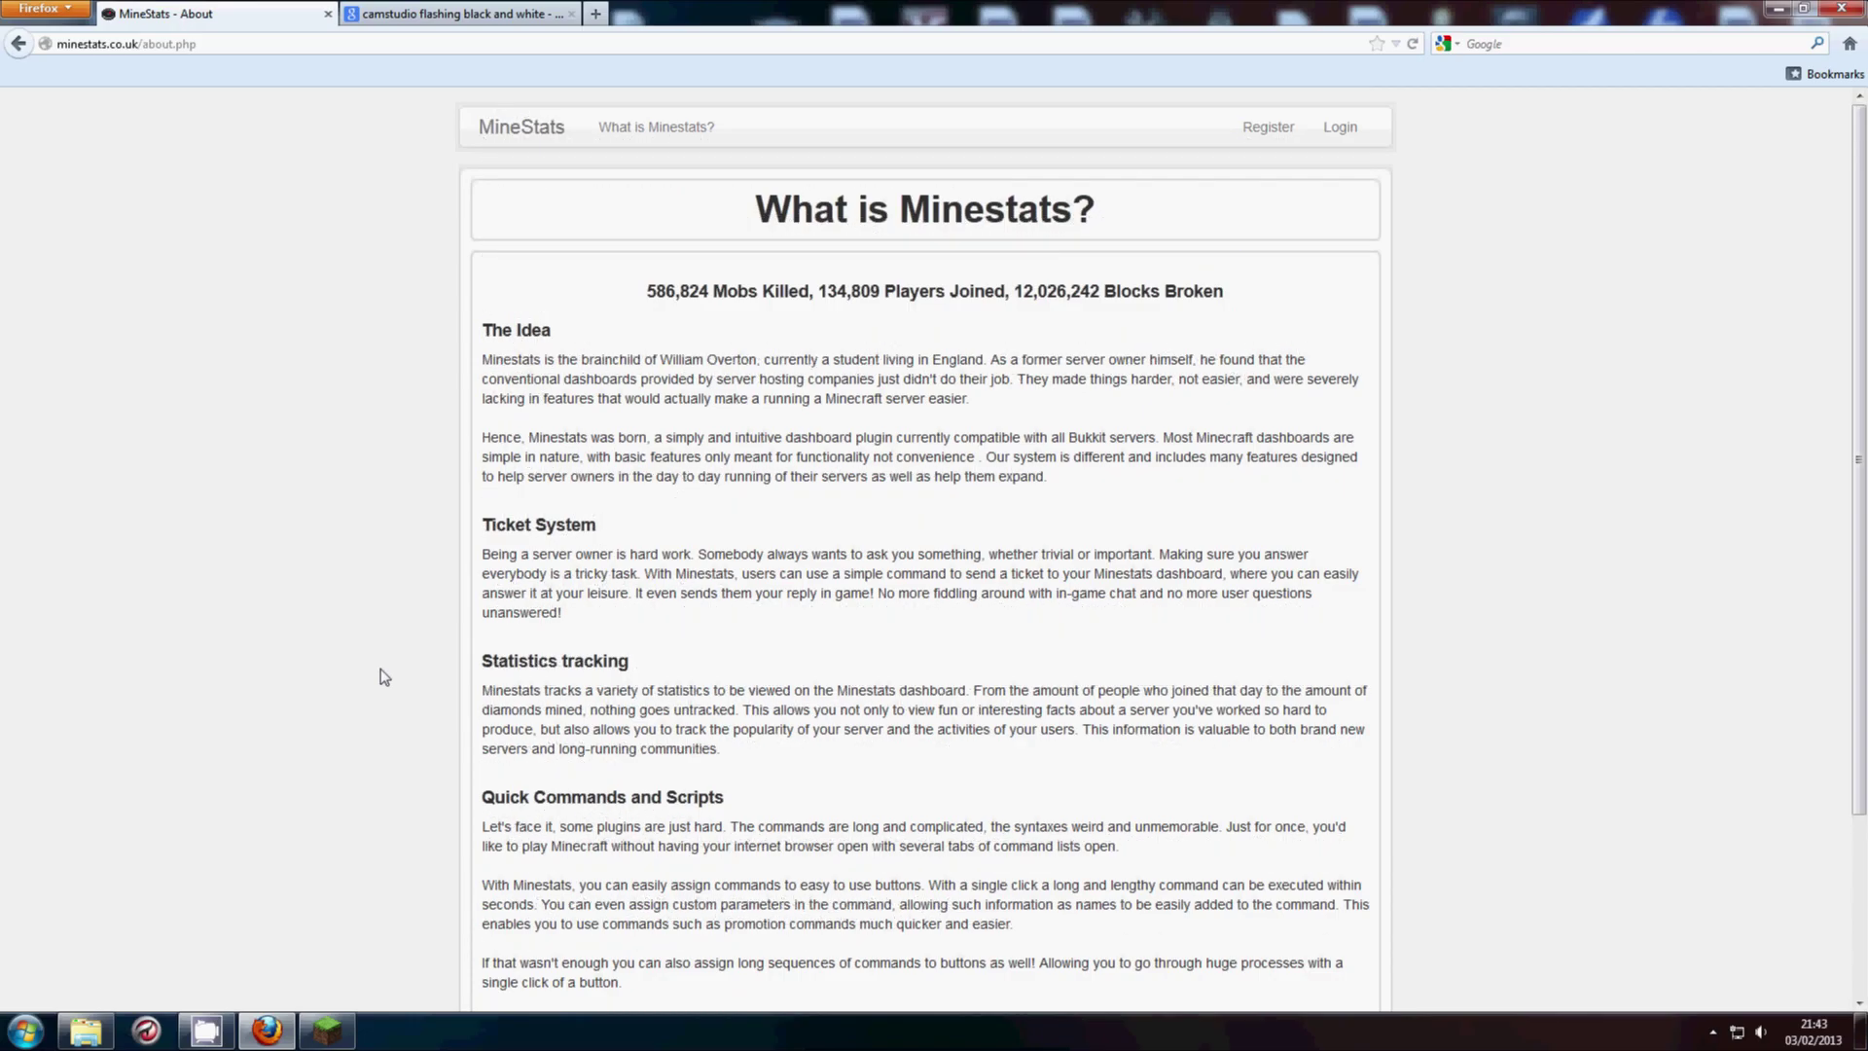
{"action": "scroll", "coordinate": [381, 668], "scroll_direction": "down", "scroll_amount": 3}
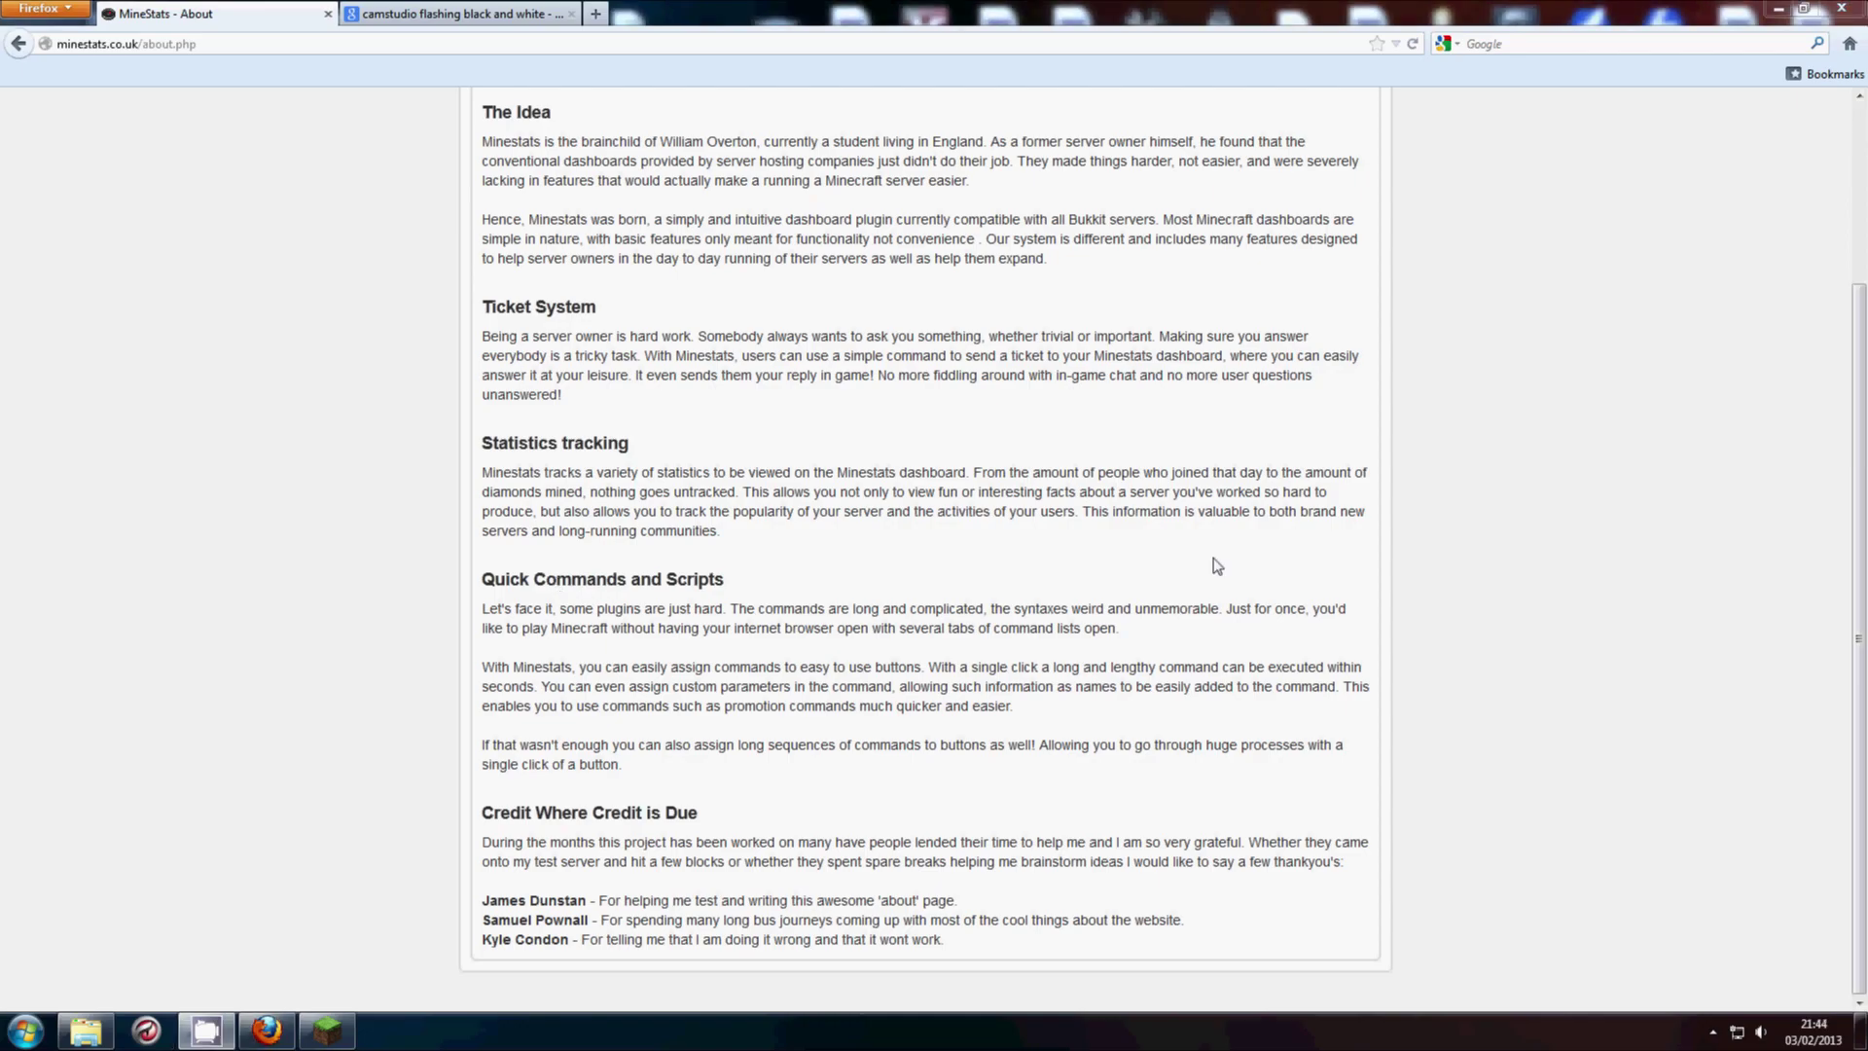
{"action": "left_click", "coordinate": [686, 538]}
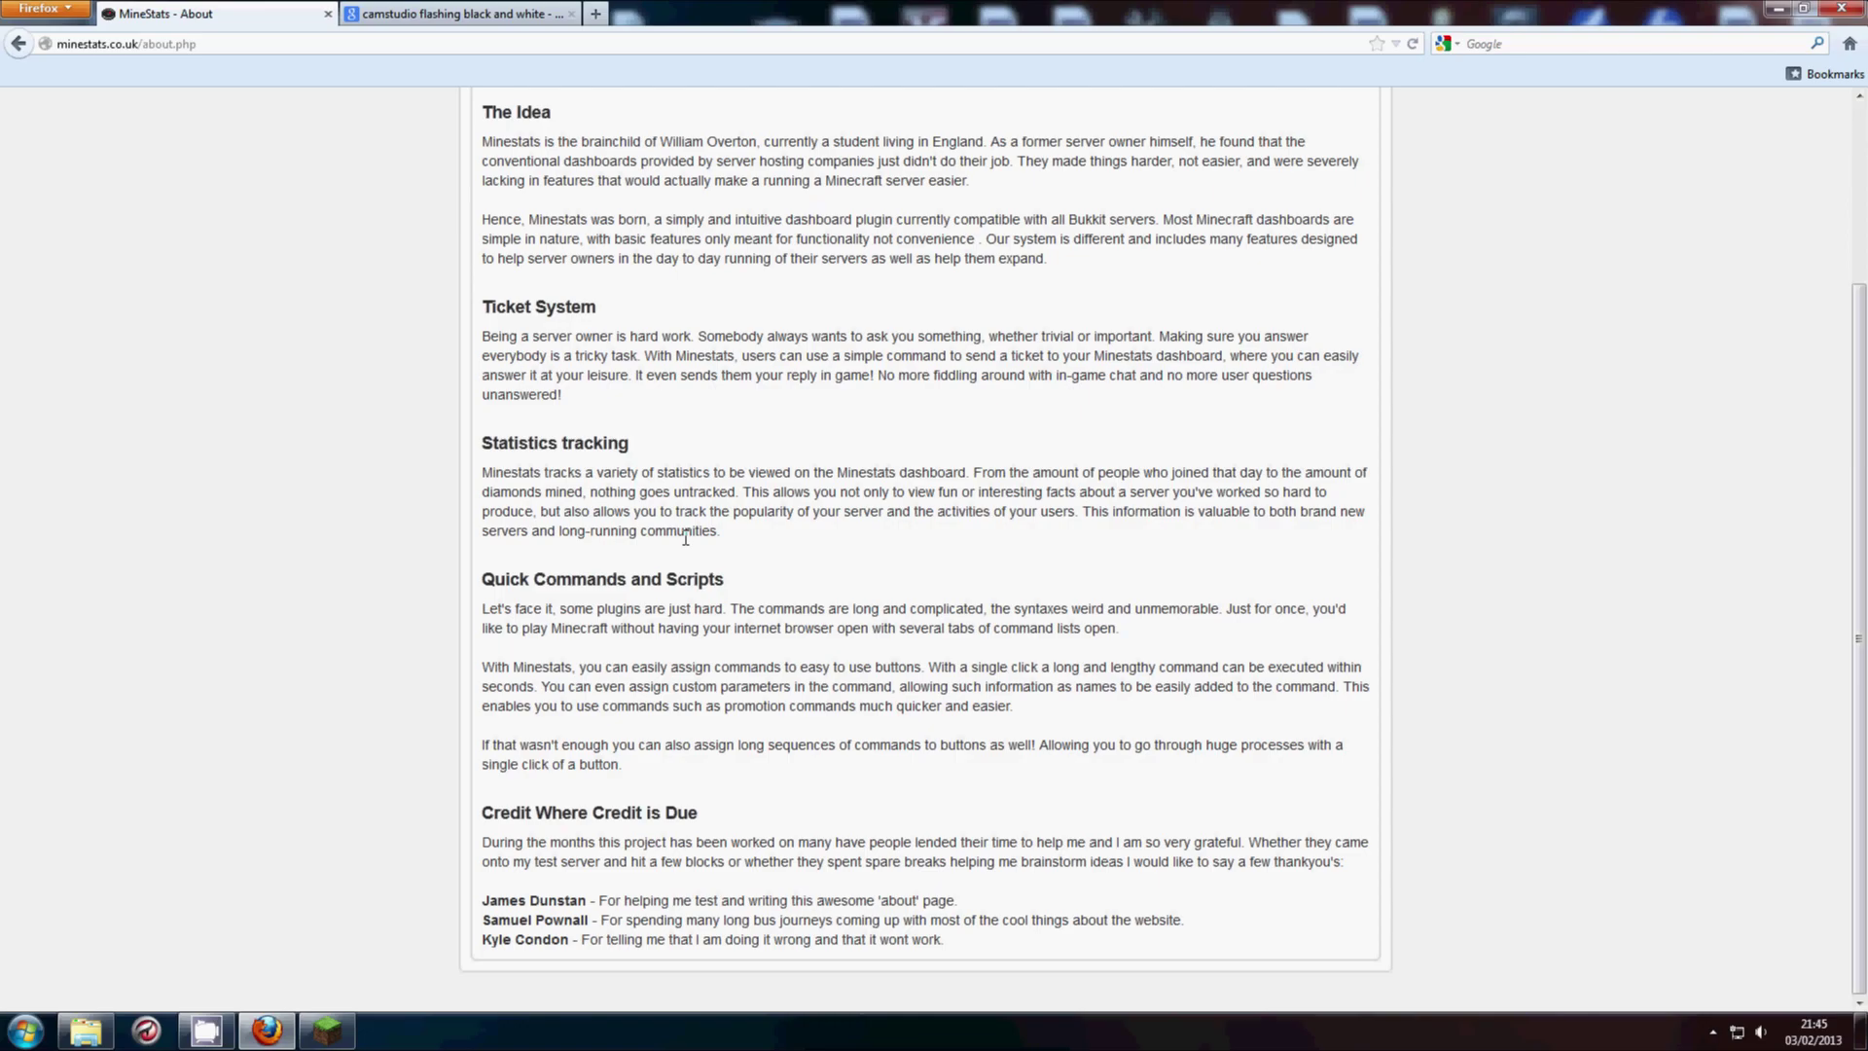
{"action": "double_click", "coordinate": [647, 538]}
{"action": "left_click", "coordinate": [693, 532]}
{"action": "scroll", "coordinate": [394, 483], "scroll_direction": "up", "scroll_amount": 4}
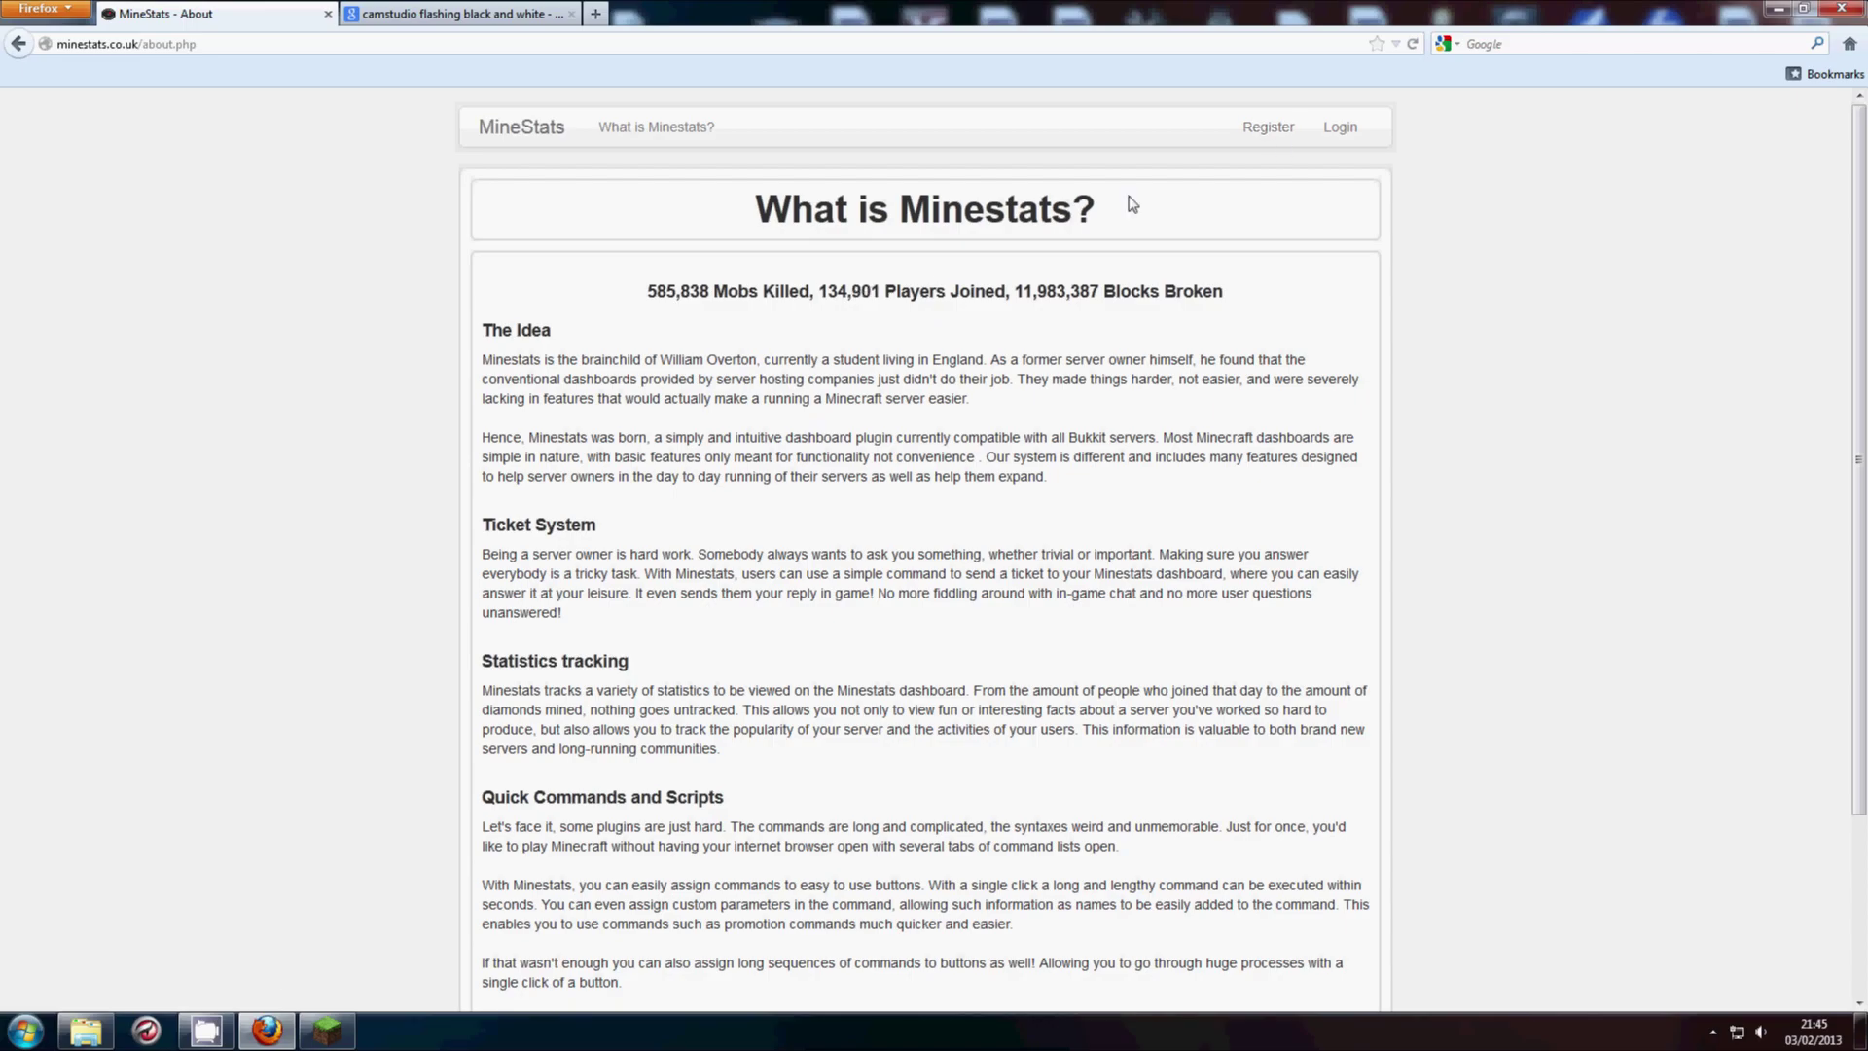
- Open the MineStats registration page and look over its e-mail, password and confirmation fields
{"action": "left_click", "coordinate": [1246, 120]}
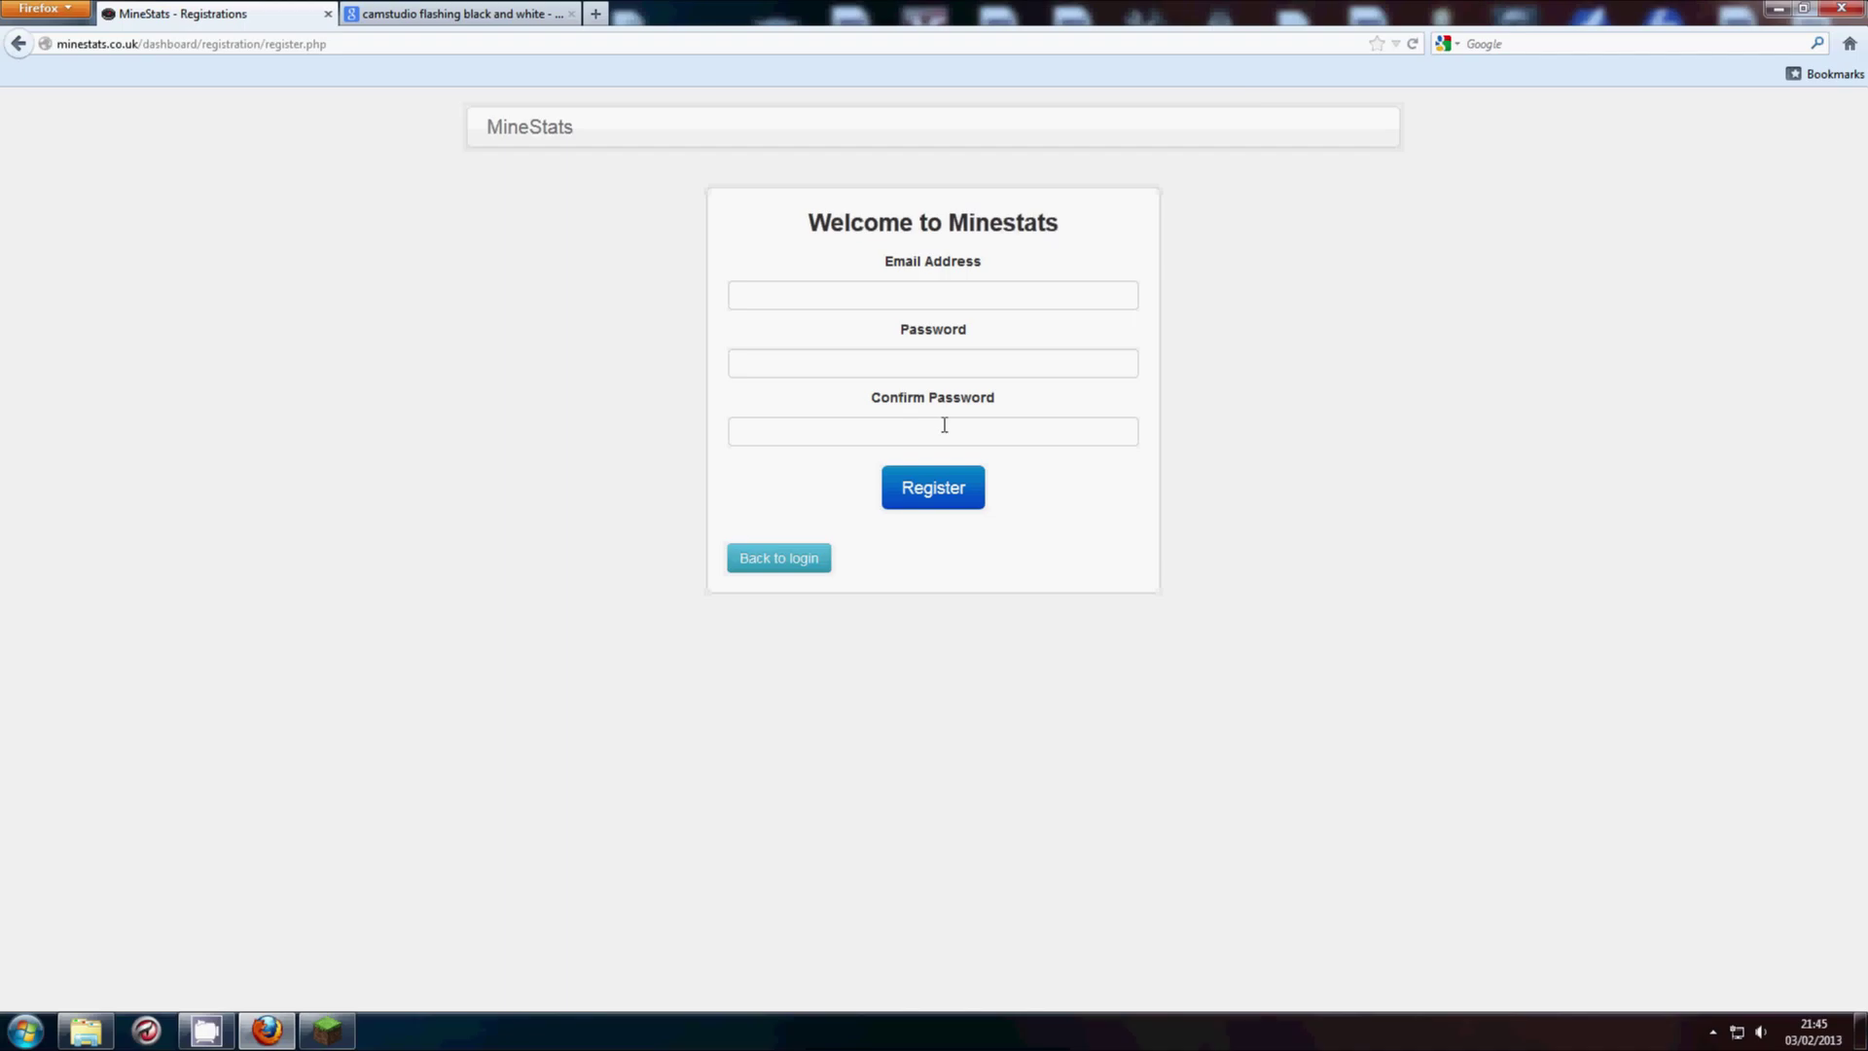
{"action": "left_click", "coordinate": [951, 295]}
{"action": "left_click", "coordinate": [957, 376]}
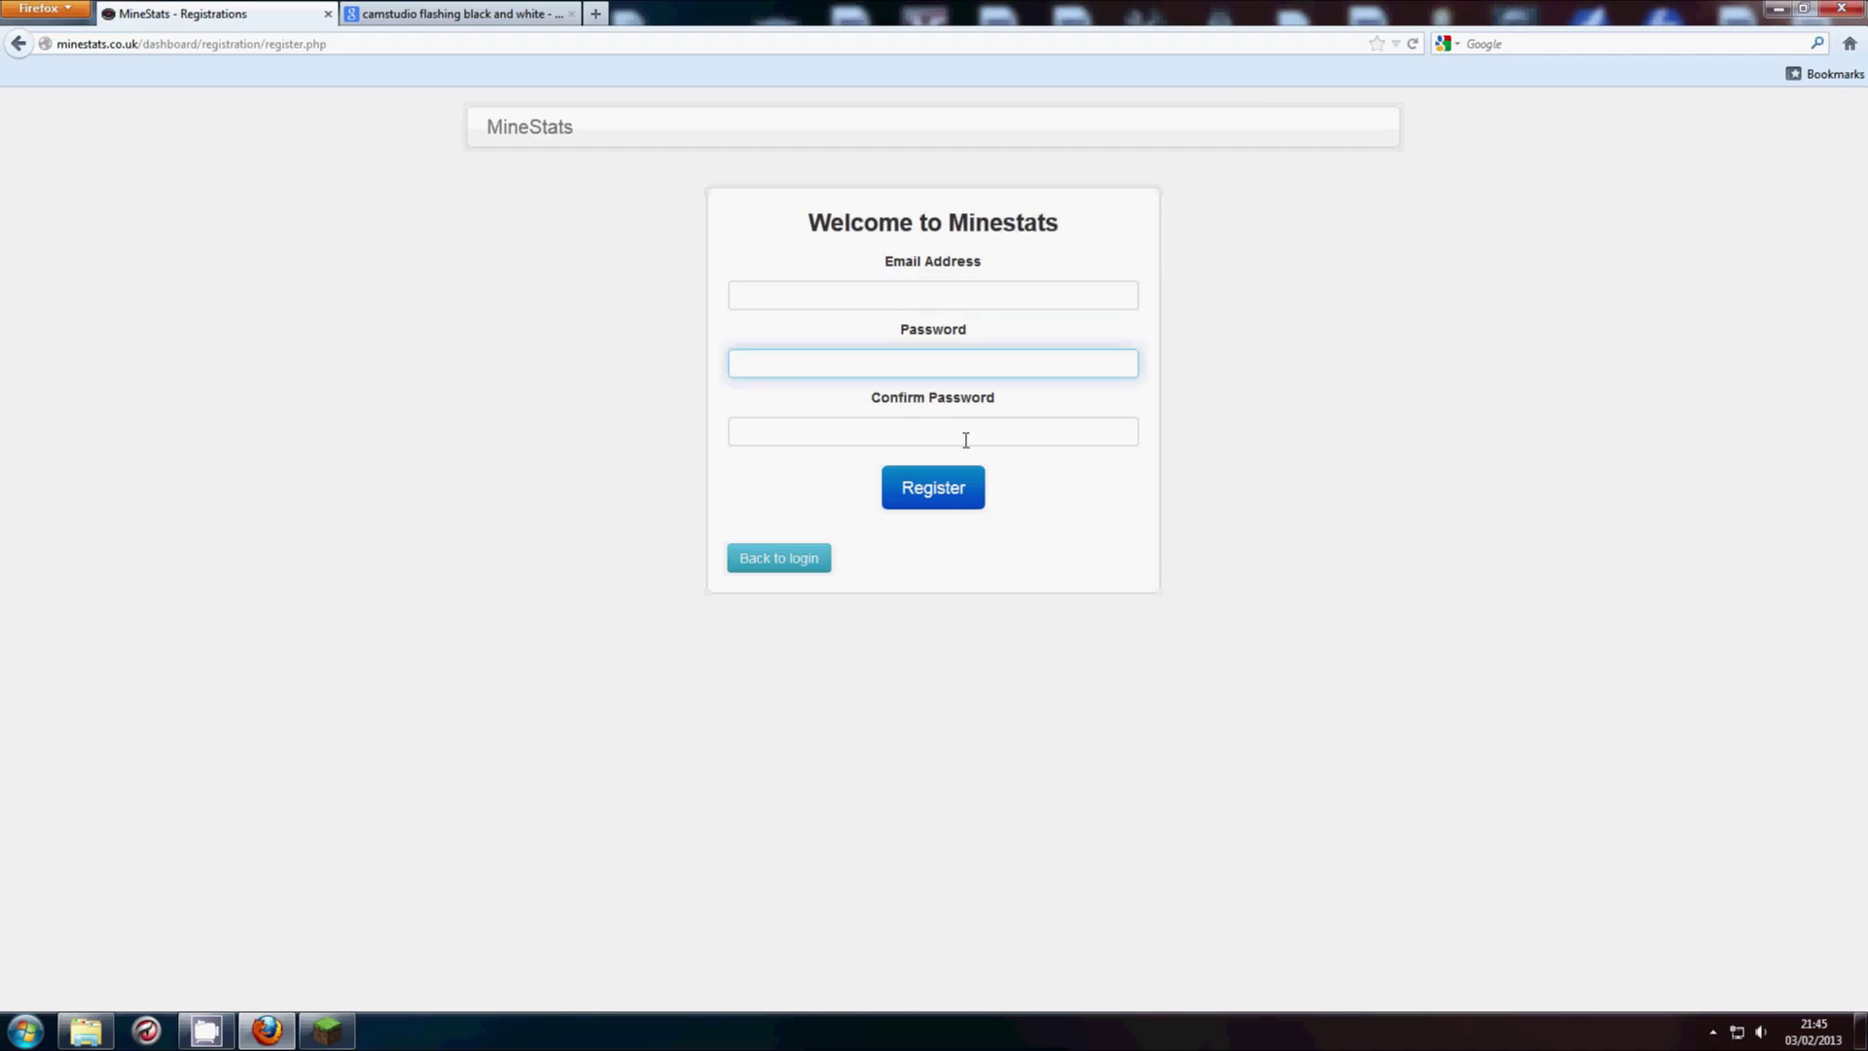
{"action": "left_click", "coordinate": [956, 491]}
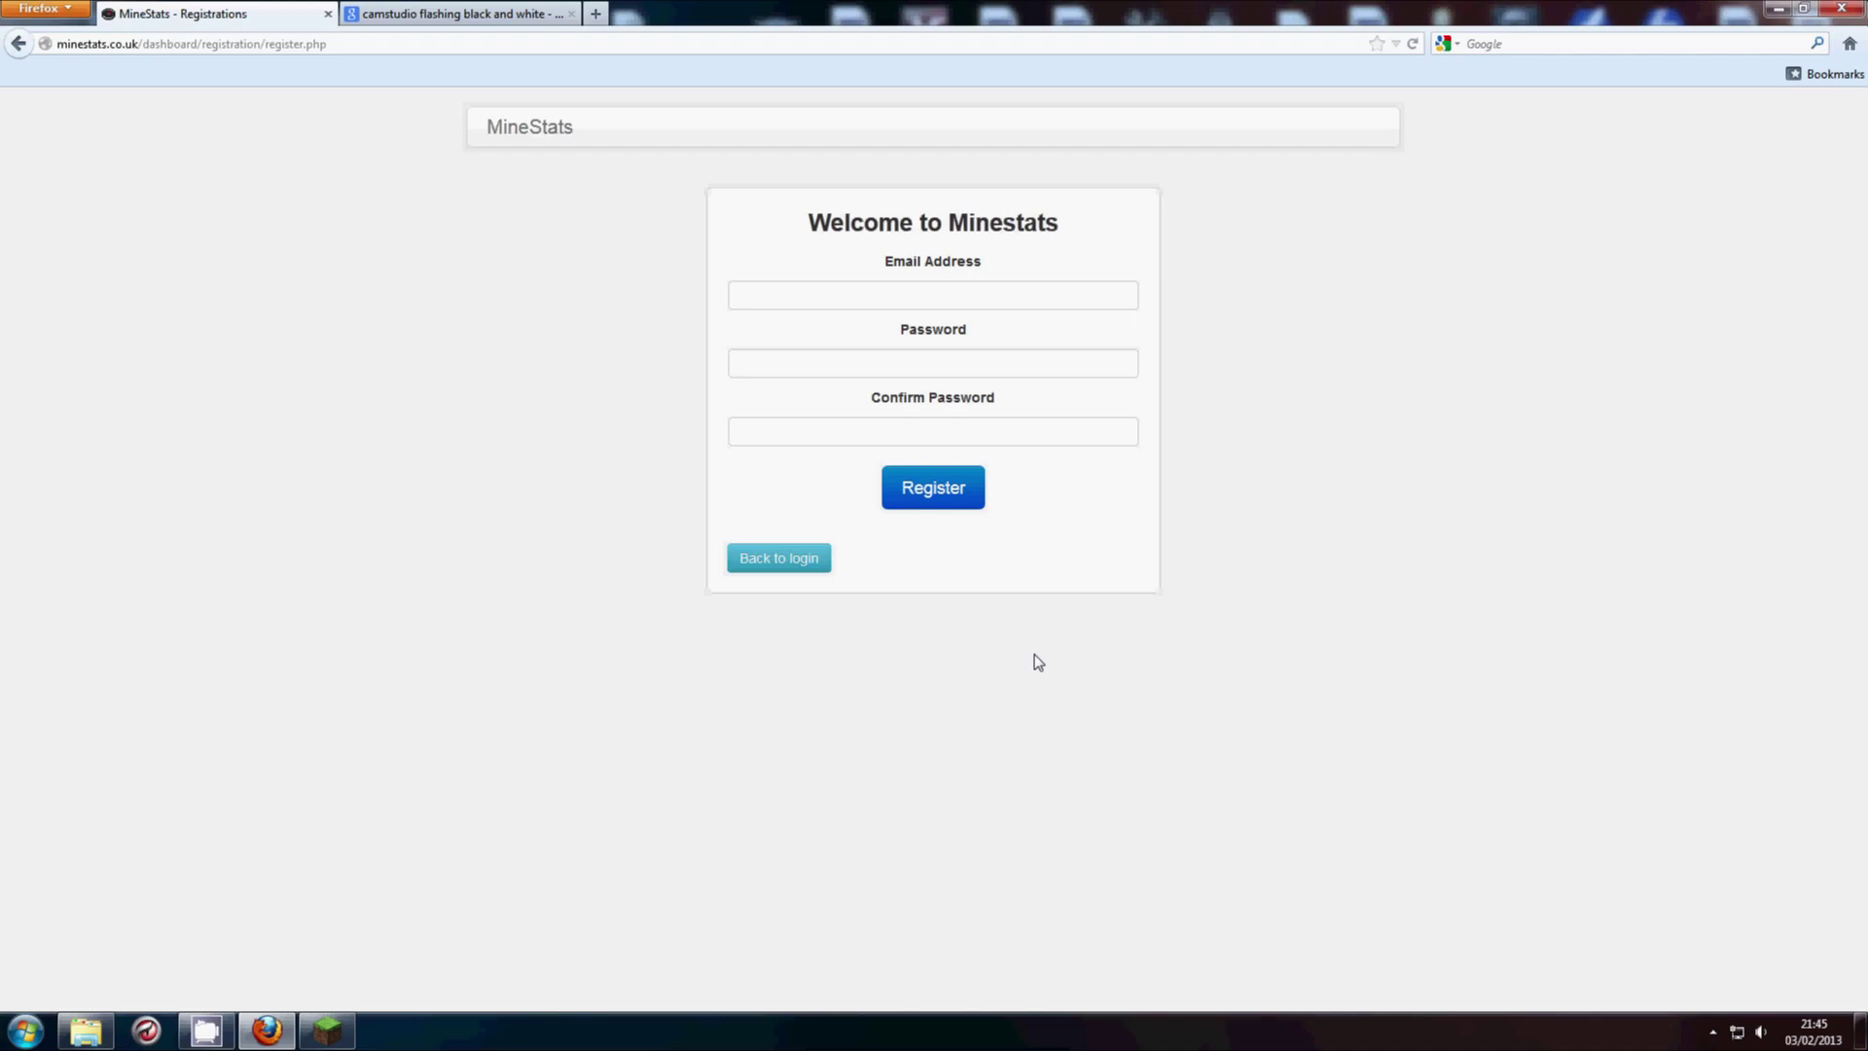
- Return to the login page and log in to the Minestats server panel with the existing account
{"action": "left_click", "coordinate": [791, 560]}
{"action": "left_click", "coordinate": [1020, 273]}
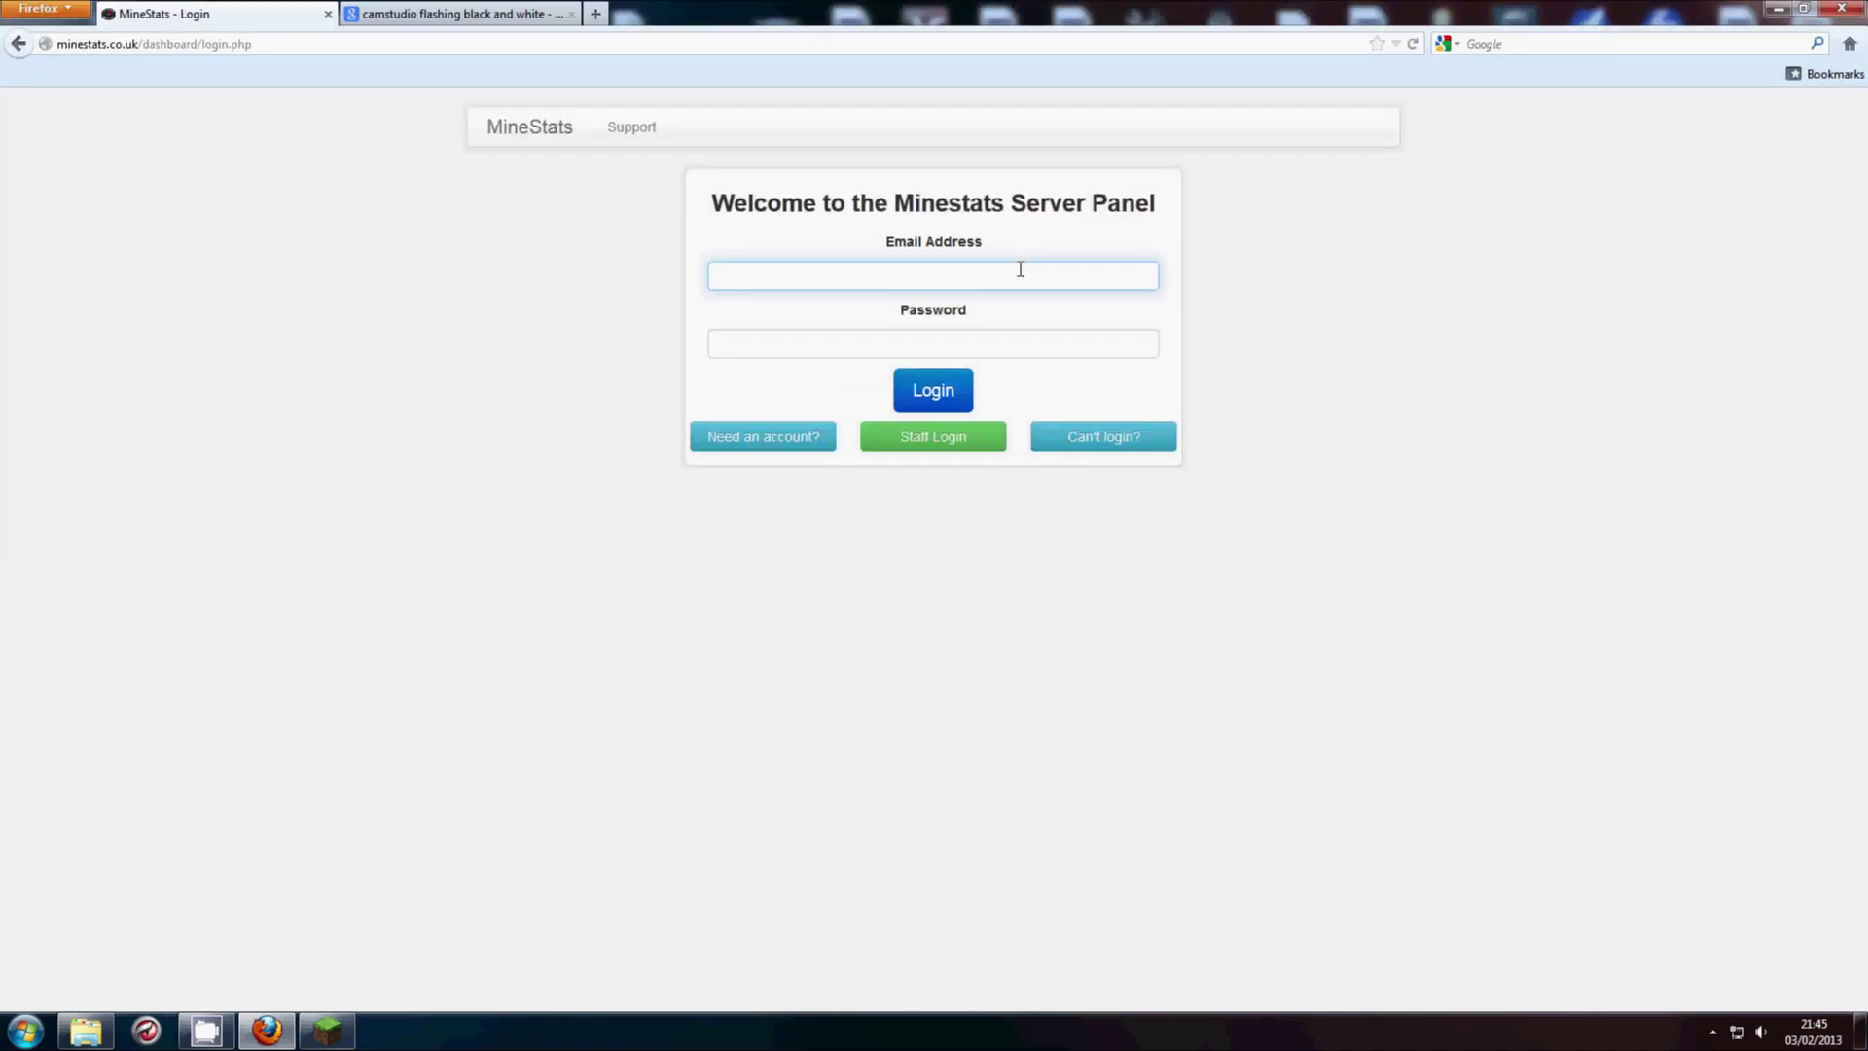
{"action": "left_click", "coordinate": [956, 479]}
{"action": "left_click", "coordinate": [930, 273]}
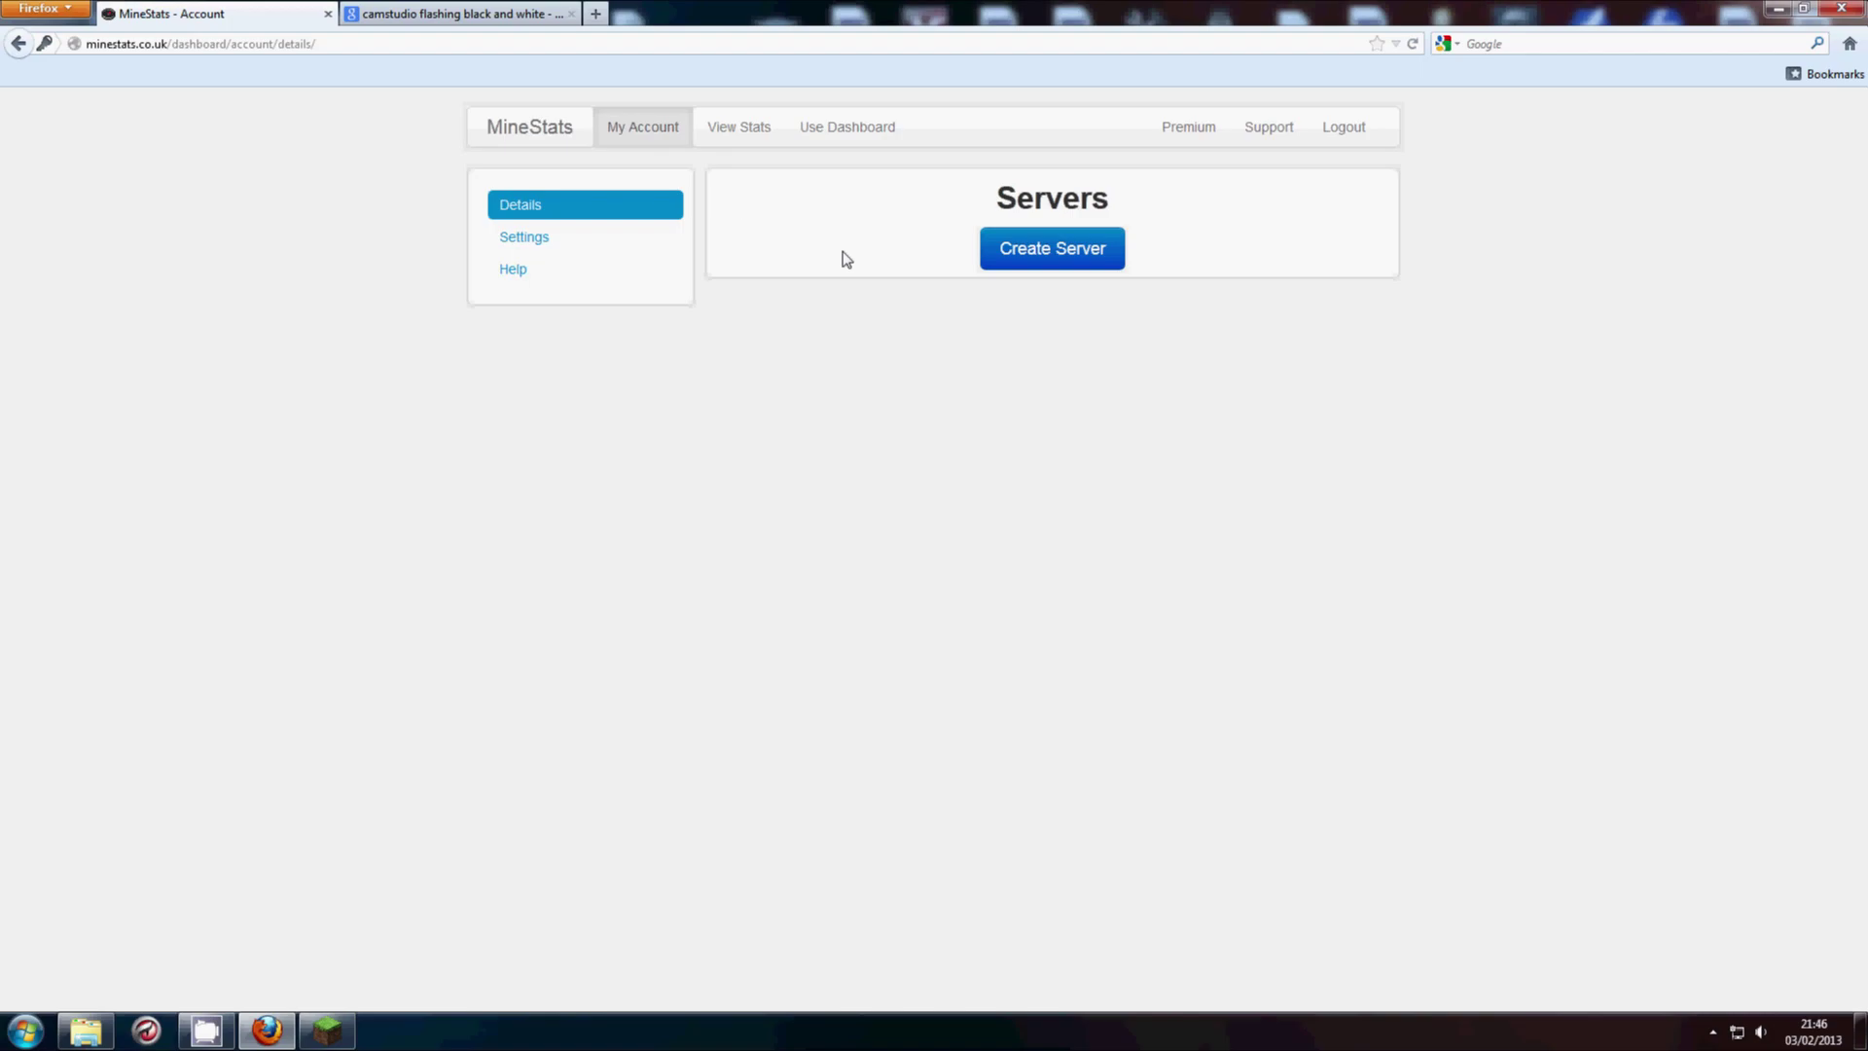
- Start creating a server from the account details page and name it "Bukkit Server"
{"action": "left_click", "coordinate": [1033, 254]}
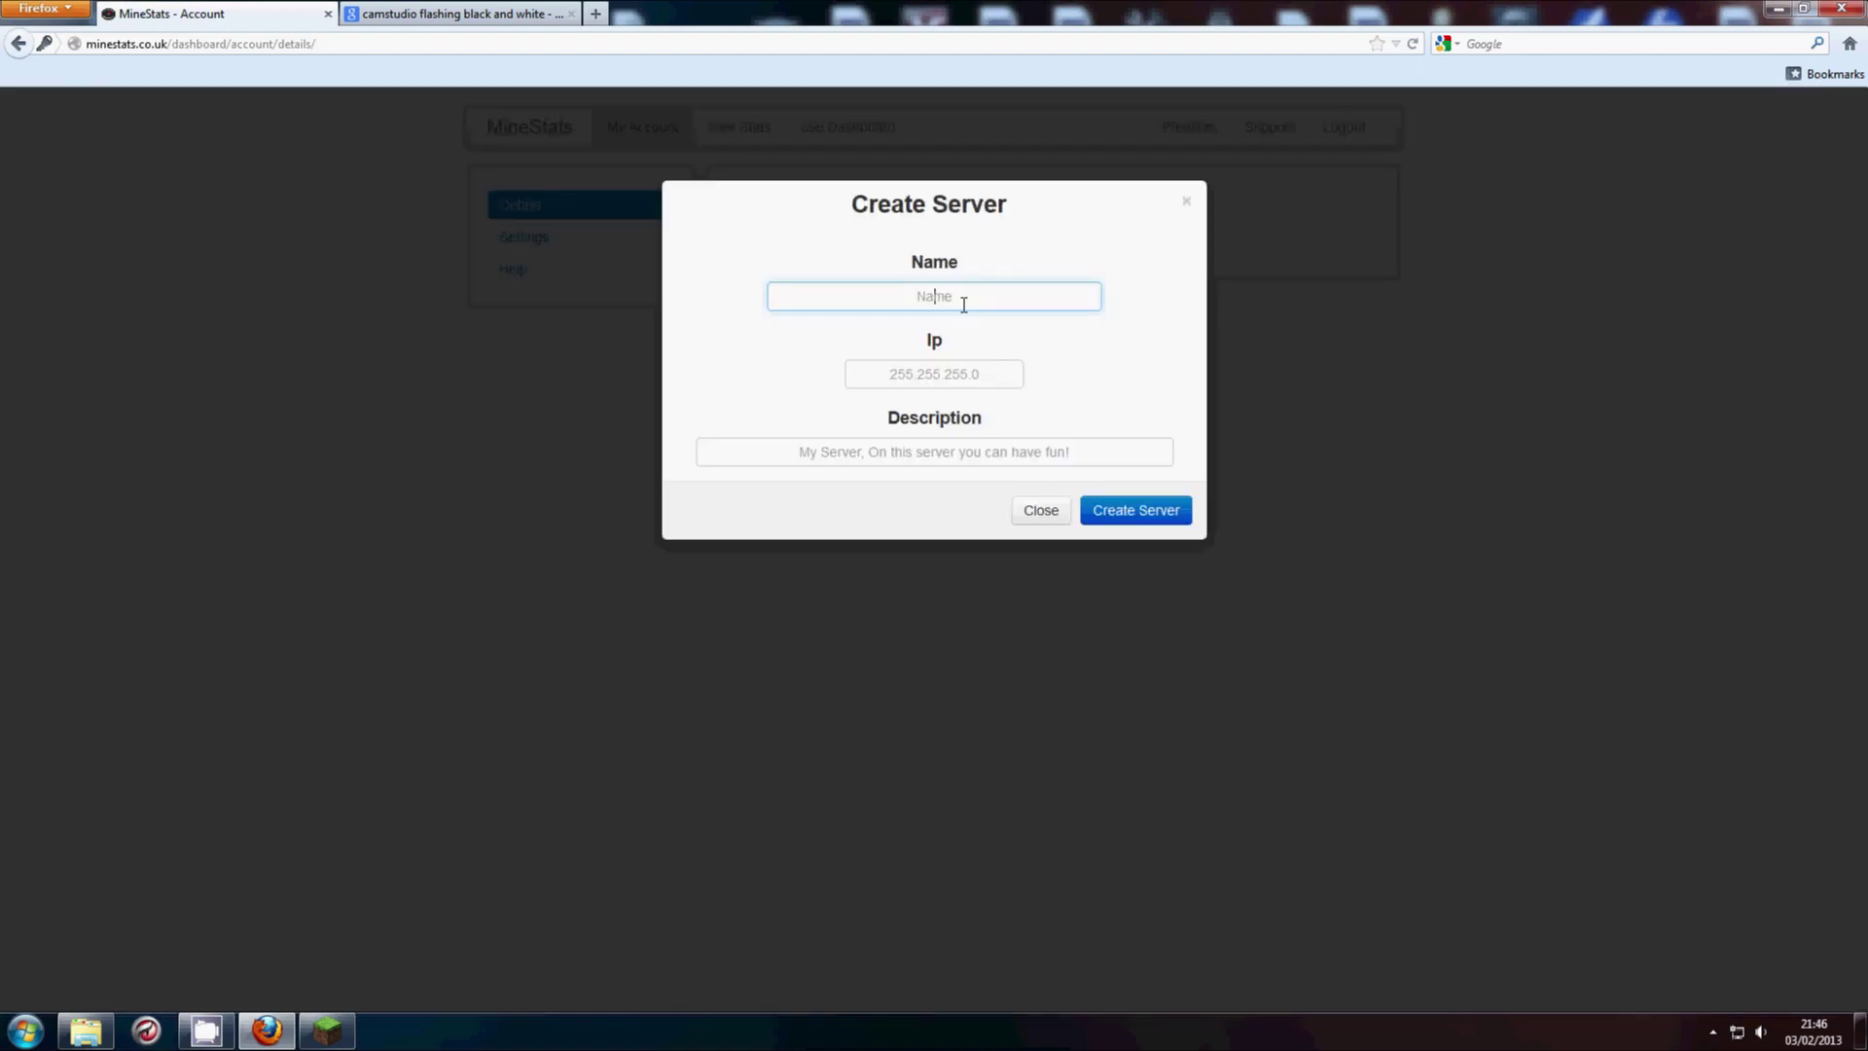
{"action": "type", "text": "B"}
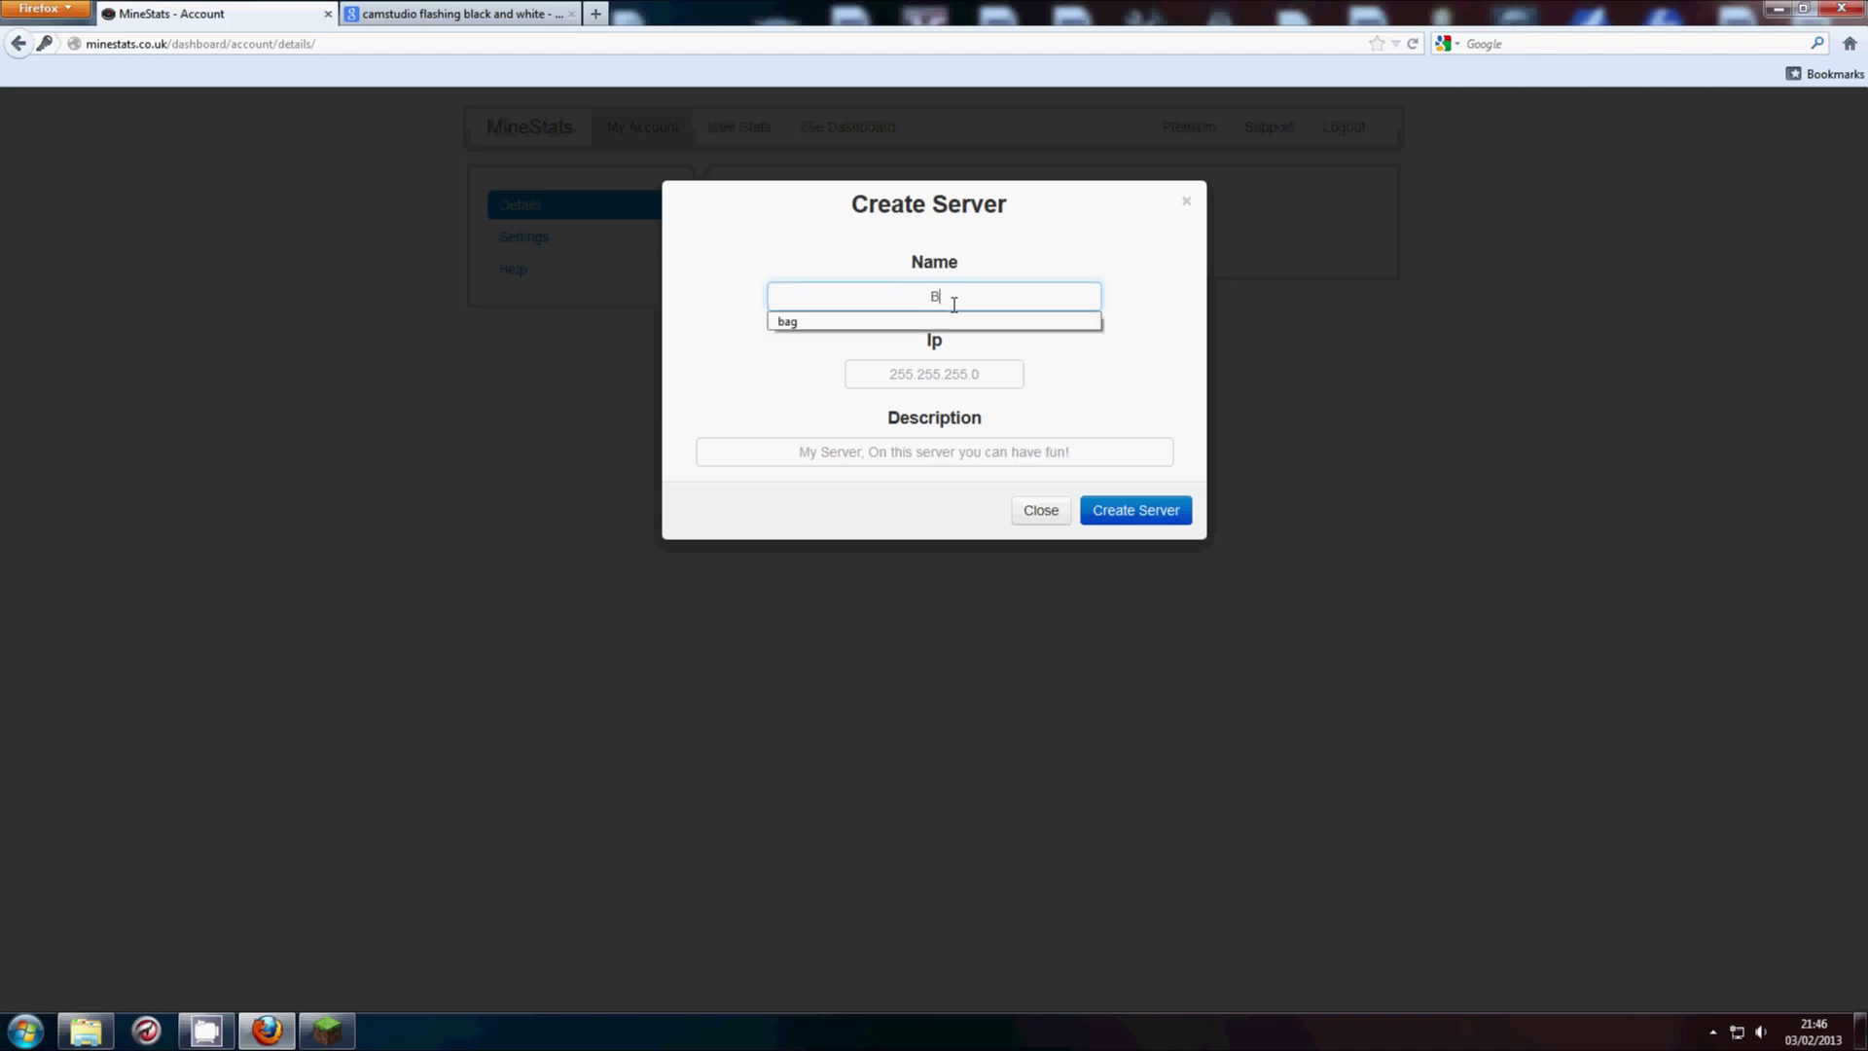
{"action": "type", "text": "ukkit Server"}
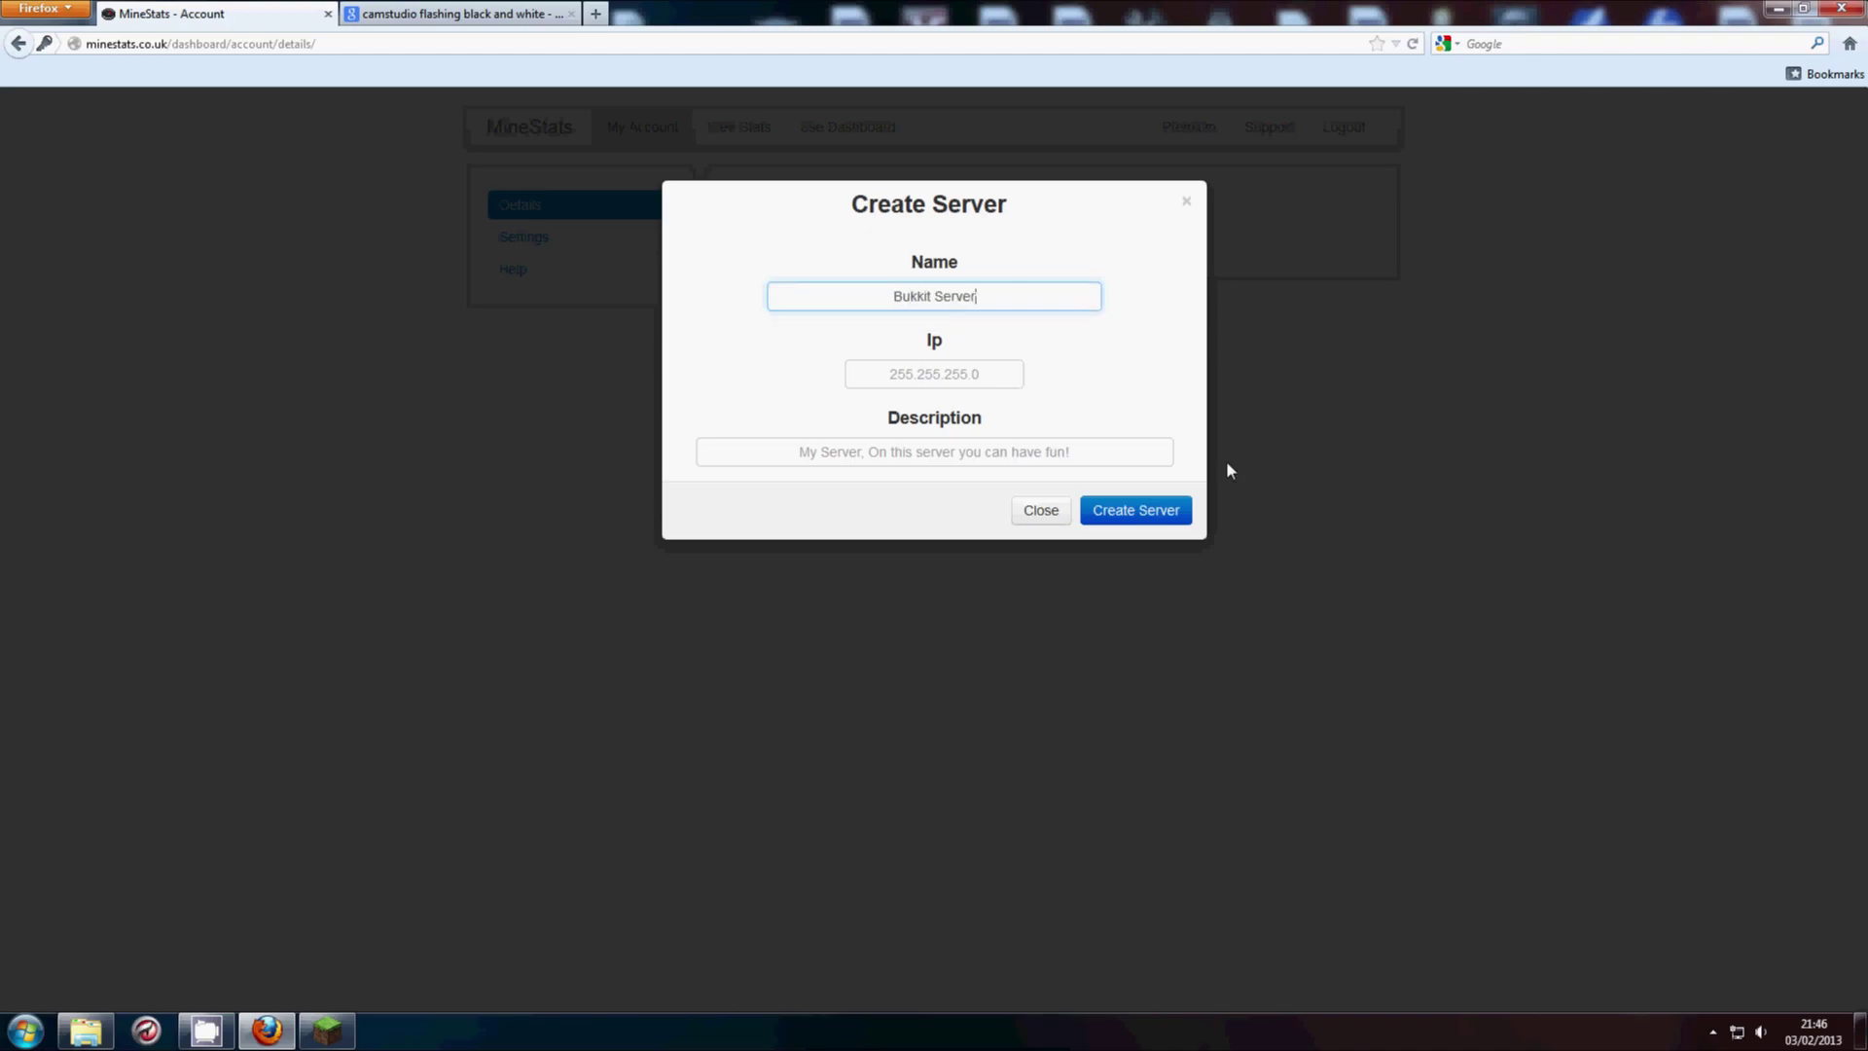
{"action": "left_click", "coordinate": [1226, 459]}
{"action": "left_click", "coordinate": [993, 379]}
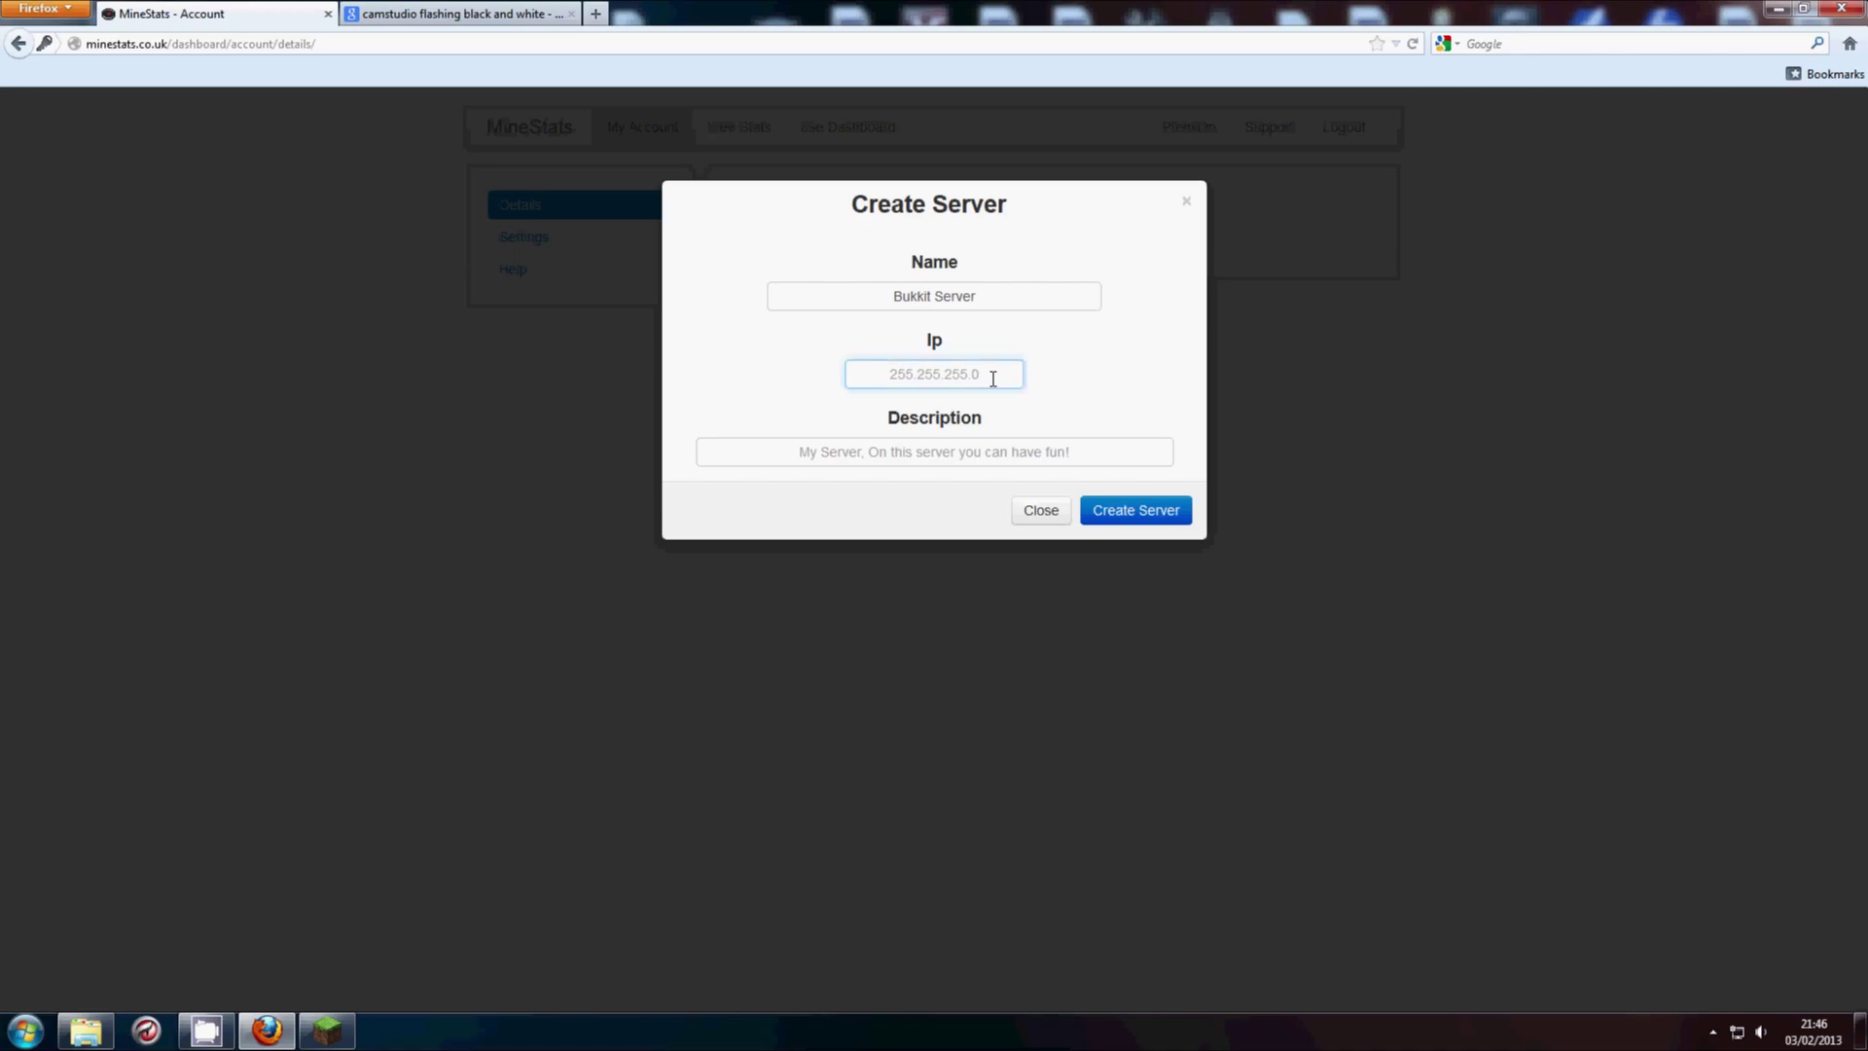
{"action": "left_click", "coordinate": [954, 283]}
{"action": "left_click", "coordinate": [1022, 372]}
{"action": "left_click", "coordinate": [1060, 383]}
{"action": "left_click", "coordinate": [968, 387]}
{"action": "left_click", "coordinate": [949, 453]}
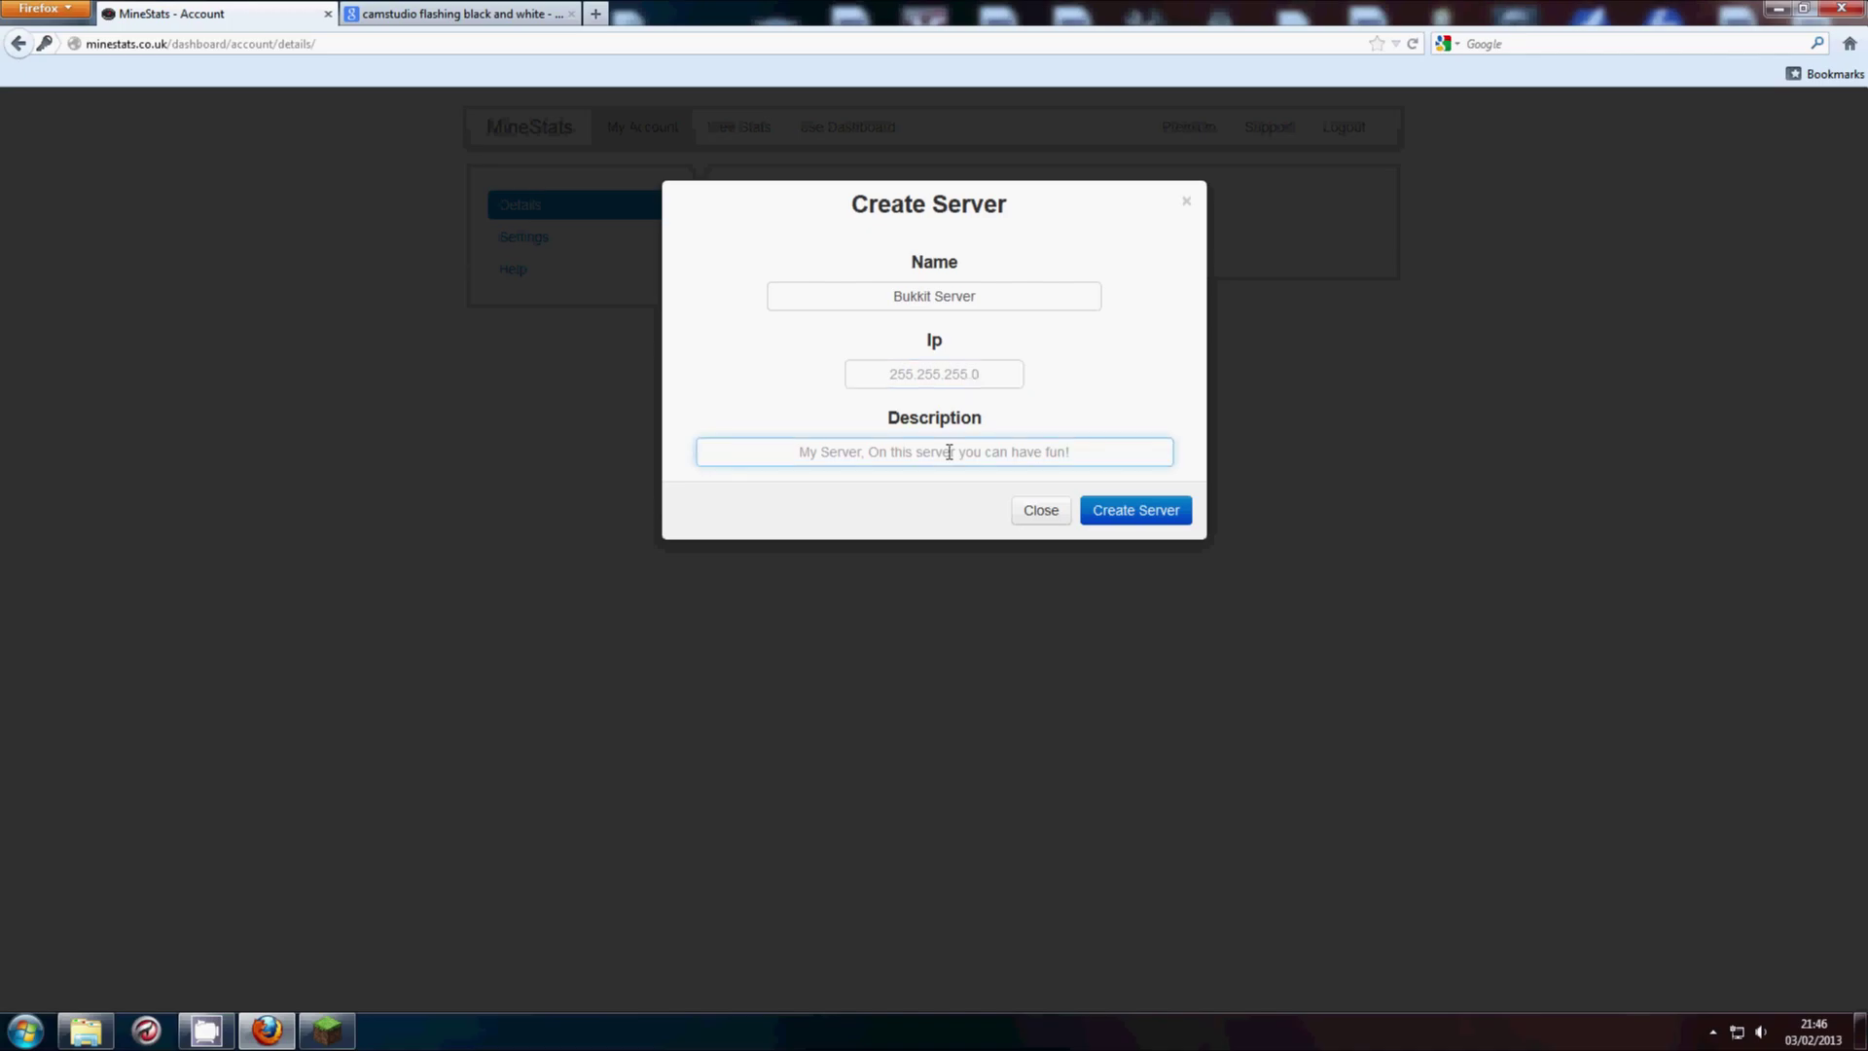
{"action": "key", "text": "shift+Tab"}
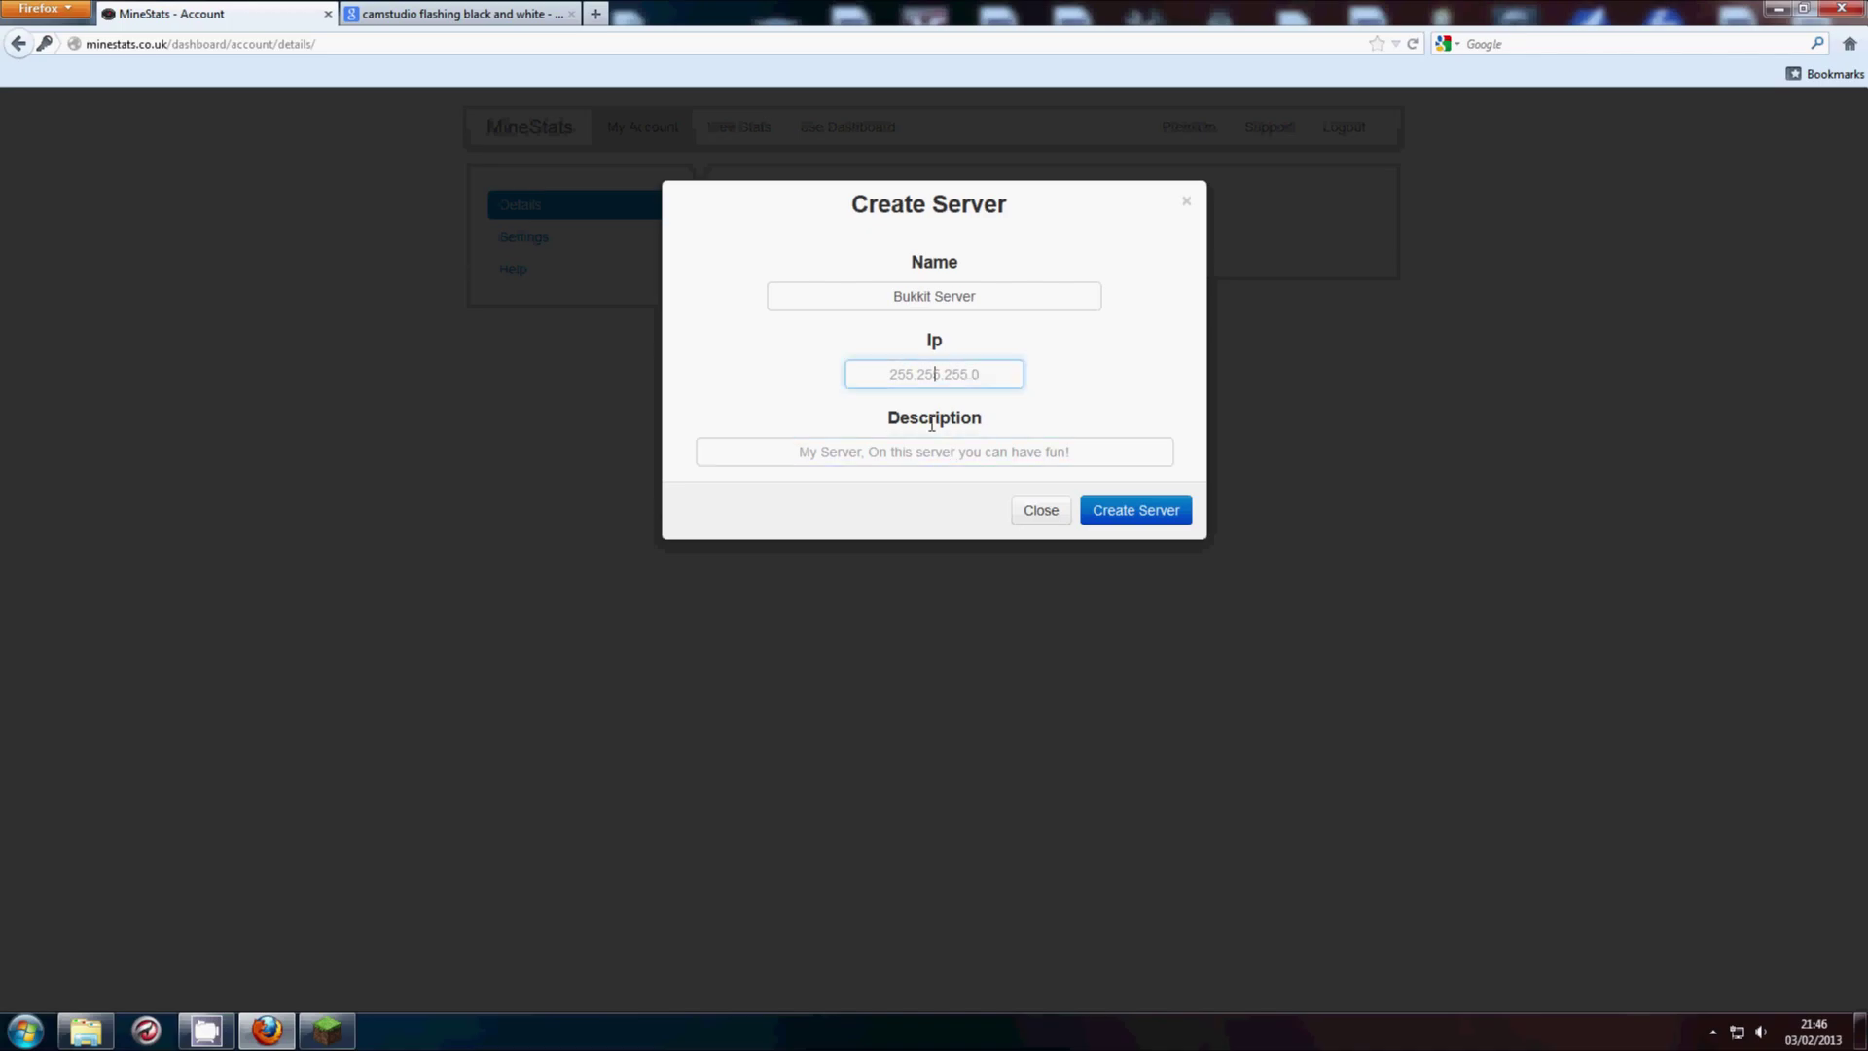
{"action": "left_click", "coordinate": [918, 447]}
{"action": "left_click", "coordinate": [947, 378]}
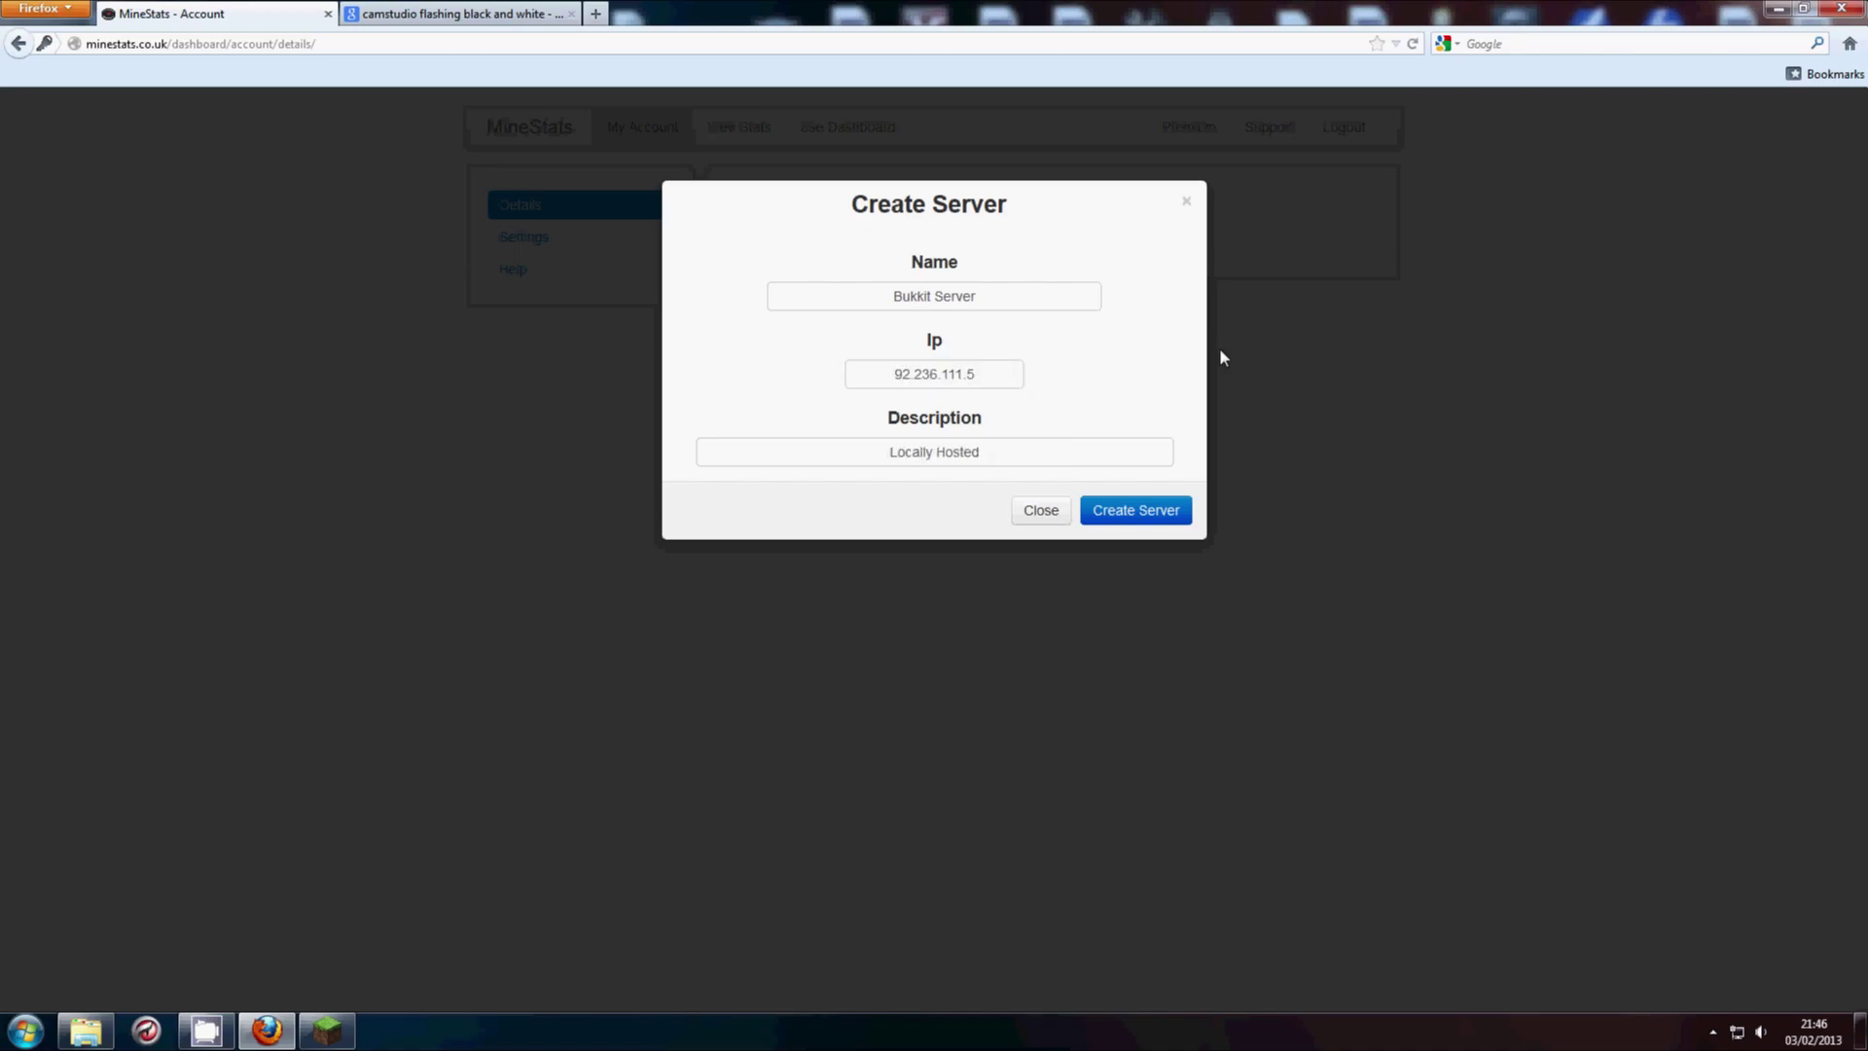
- Bring the filled-in server form back up and submit it to create the server
{"action": "left_click", "coordinate": [1218, 347]}
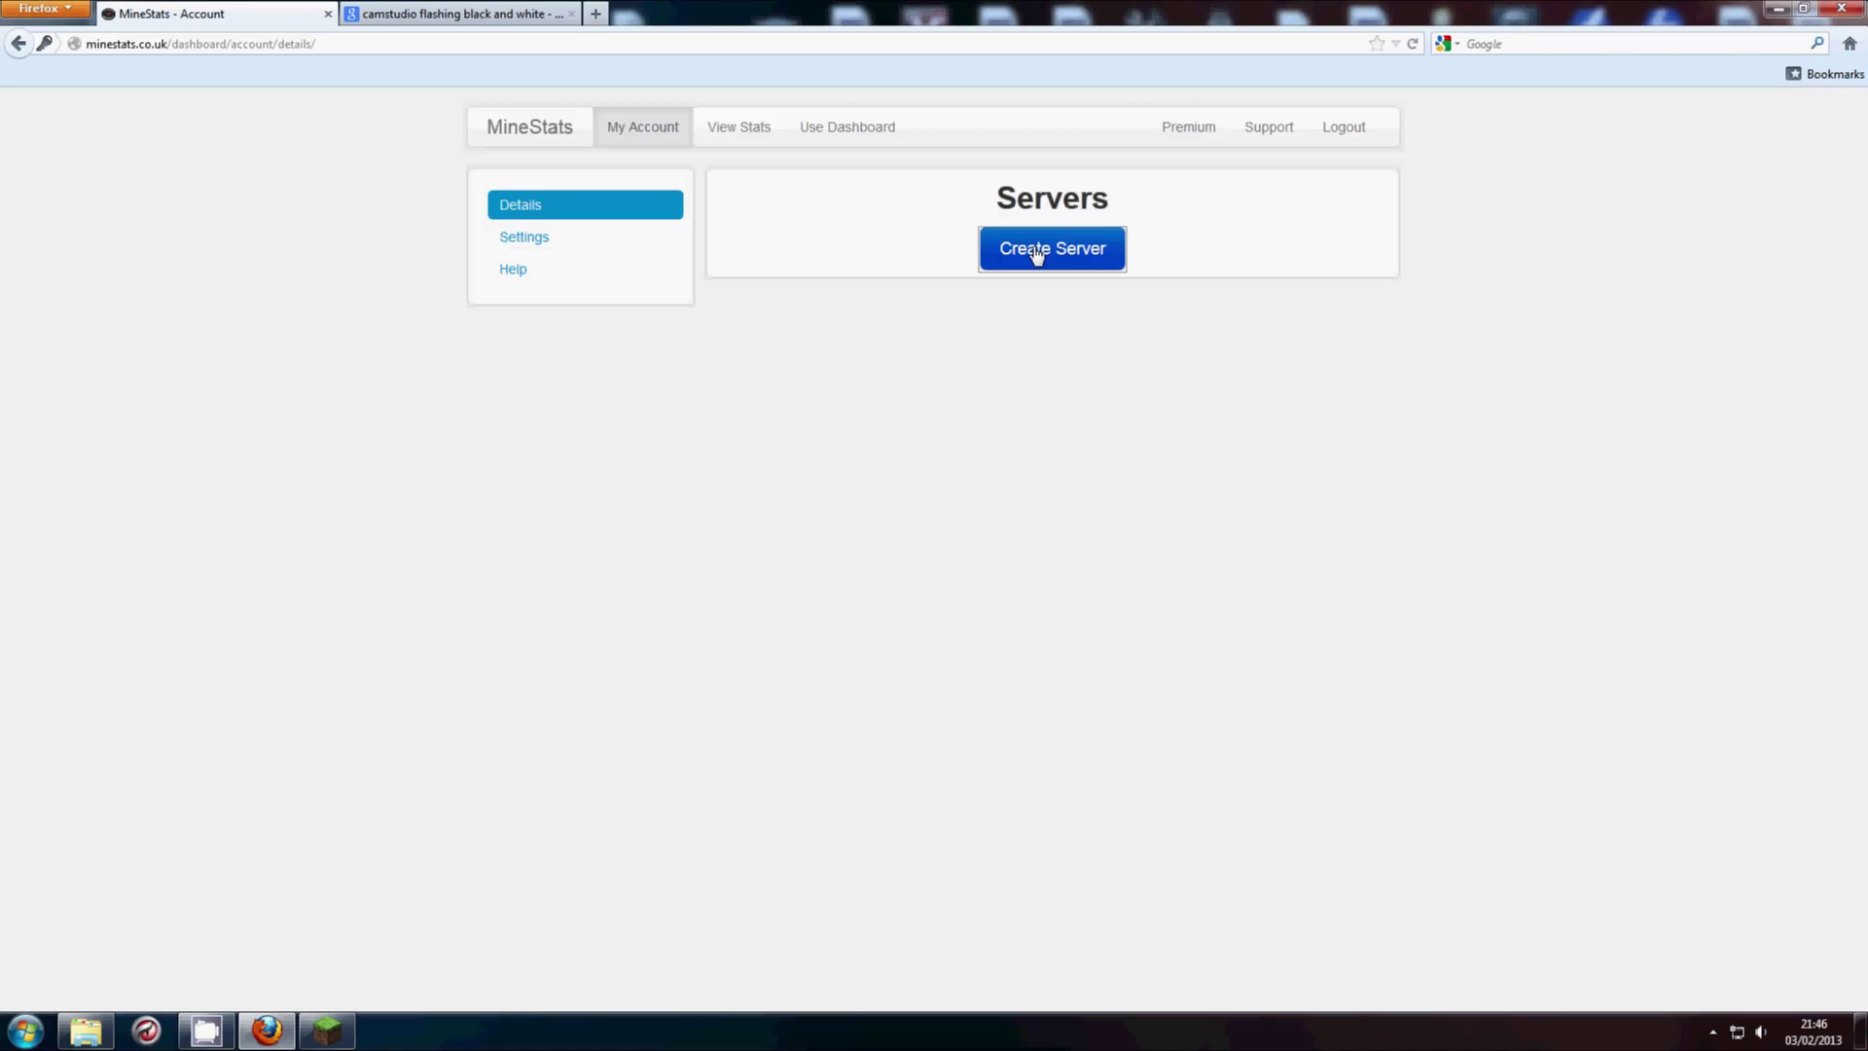
{"action": "left_click", "coordinate": [1035, 253]}
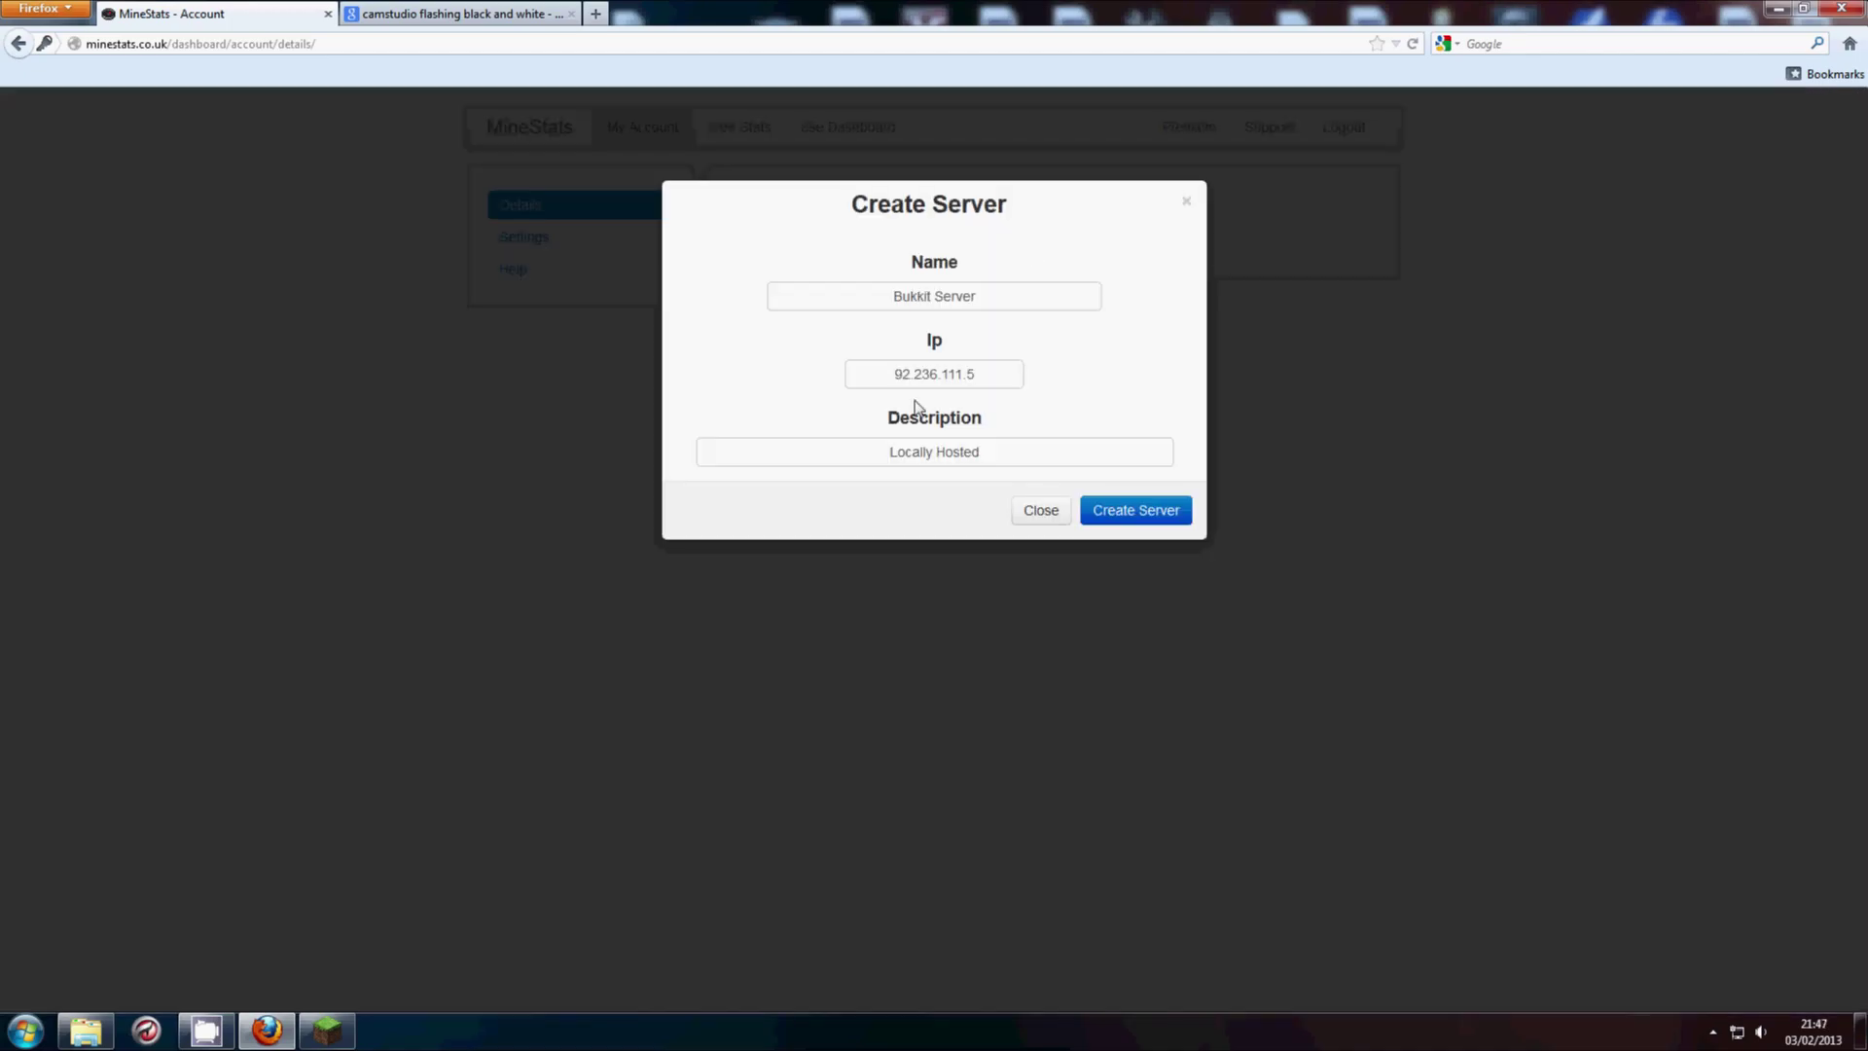
{"action": "left_click", "coordinate": [878, 451]}
{"action": "left_click", "coordinate": [1133, 507]}
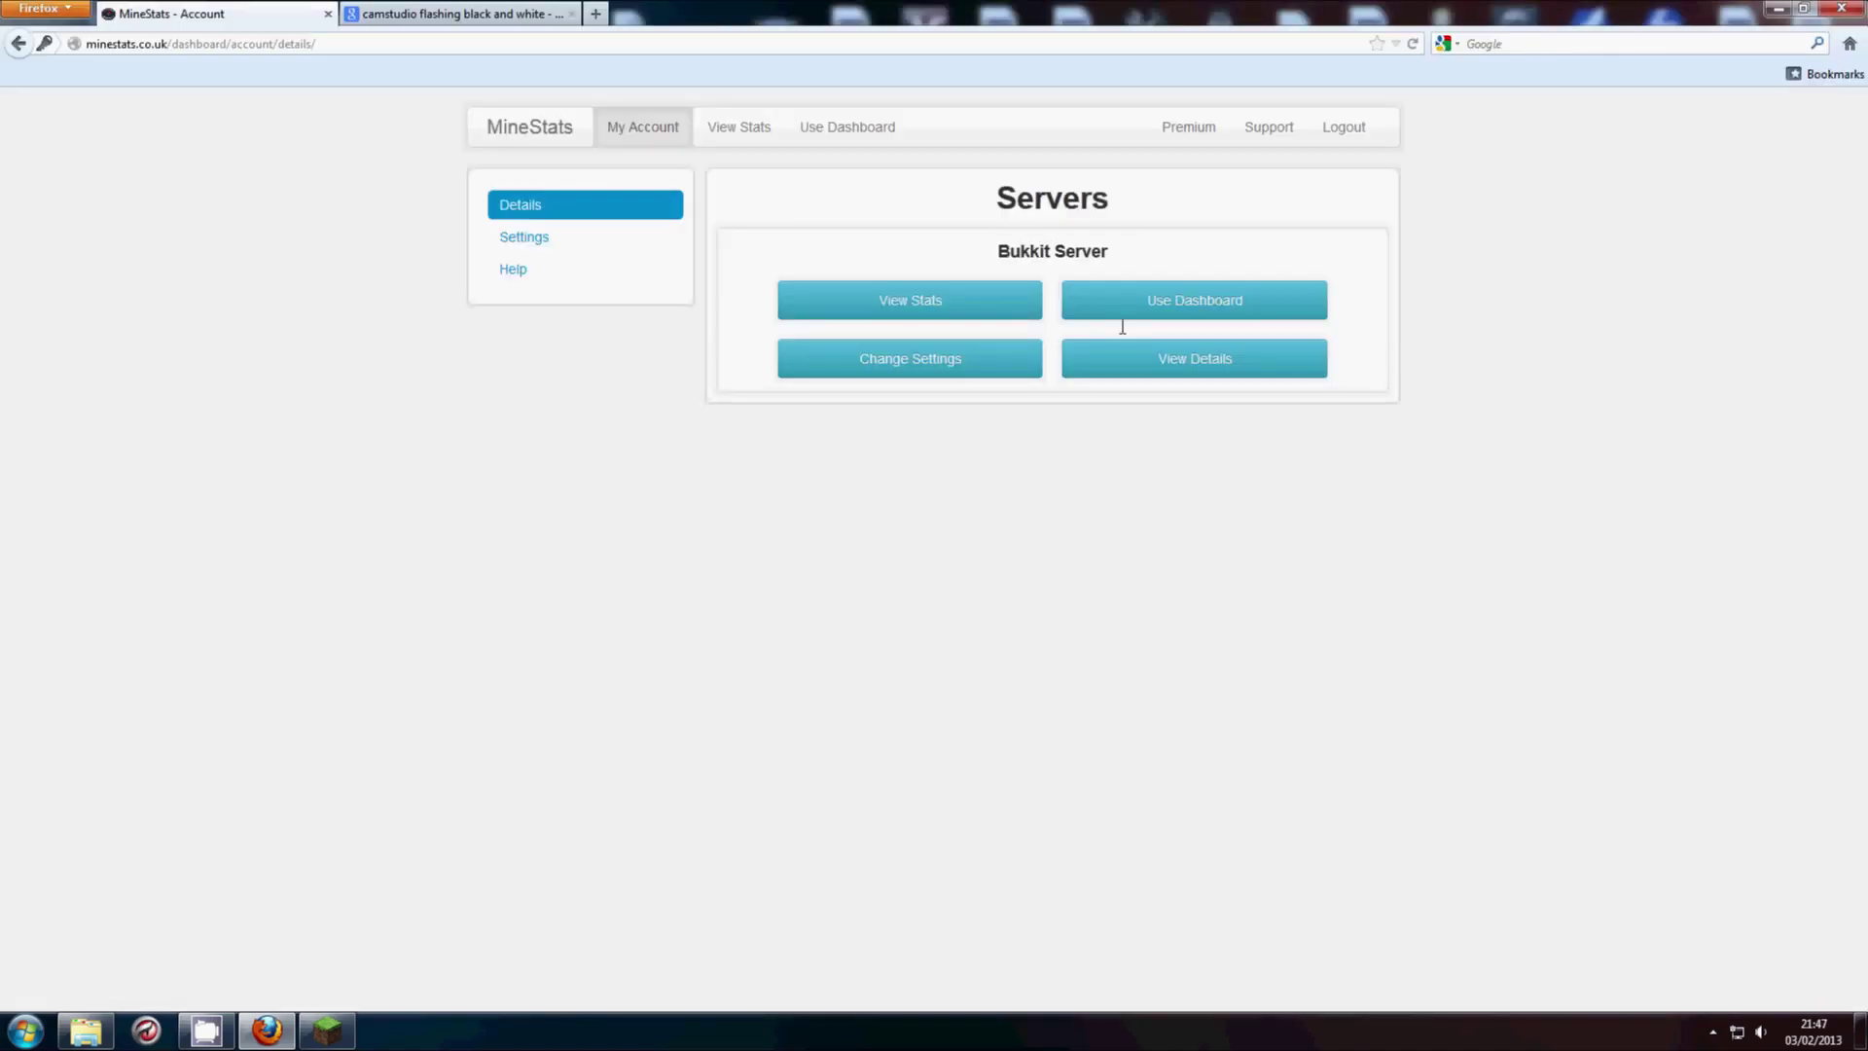
- Go to the MineStats download page and save the version 1.0.1 plugin for Craftbukkit 1.4.7-RO.1
{"action": "left_click", "coordinate": [538, 135]}
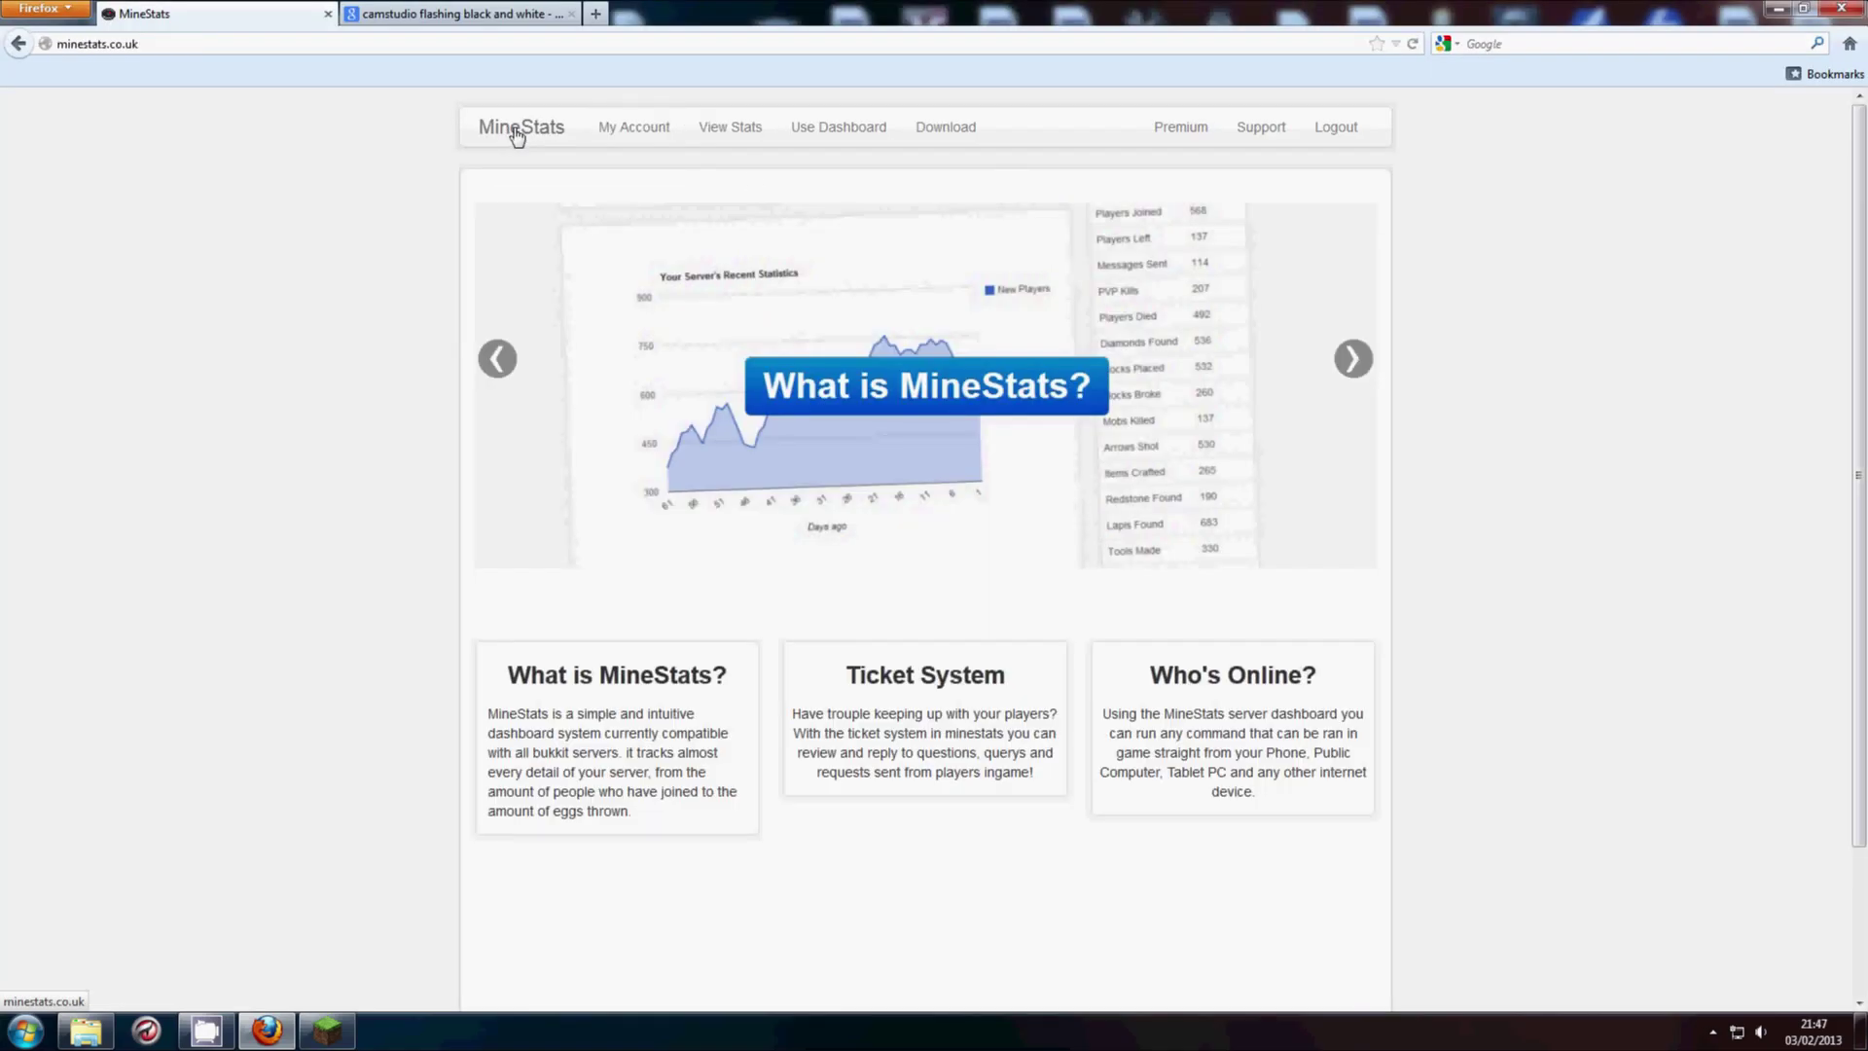
{"action": "left_click", "coordinate": [963, 127]}
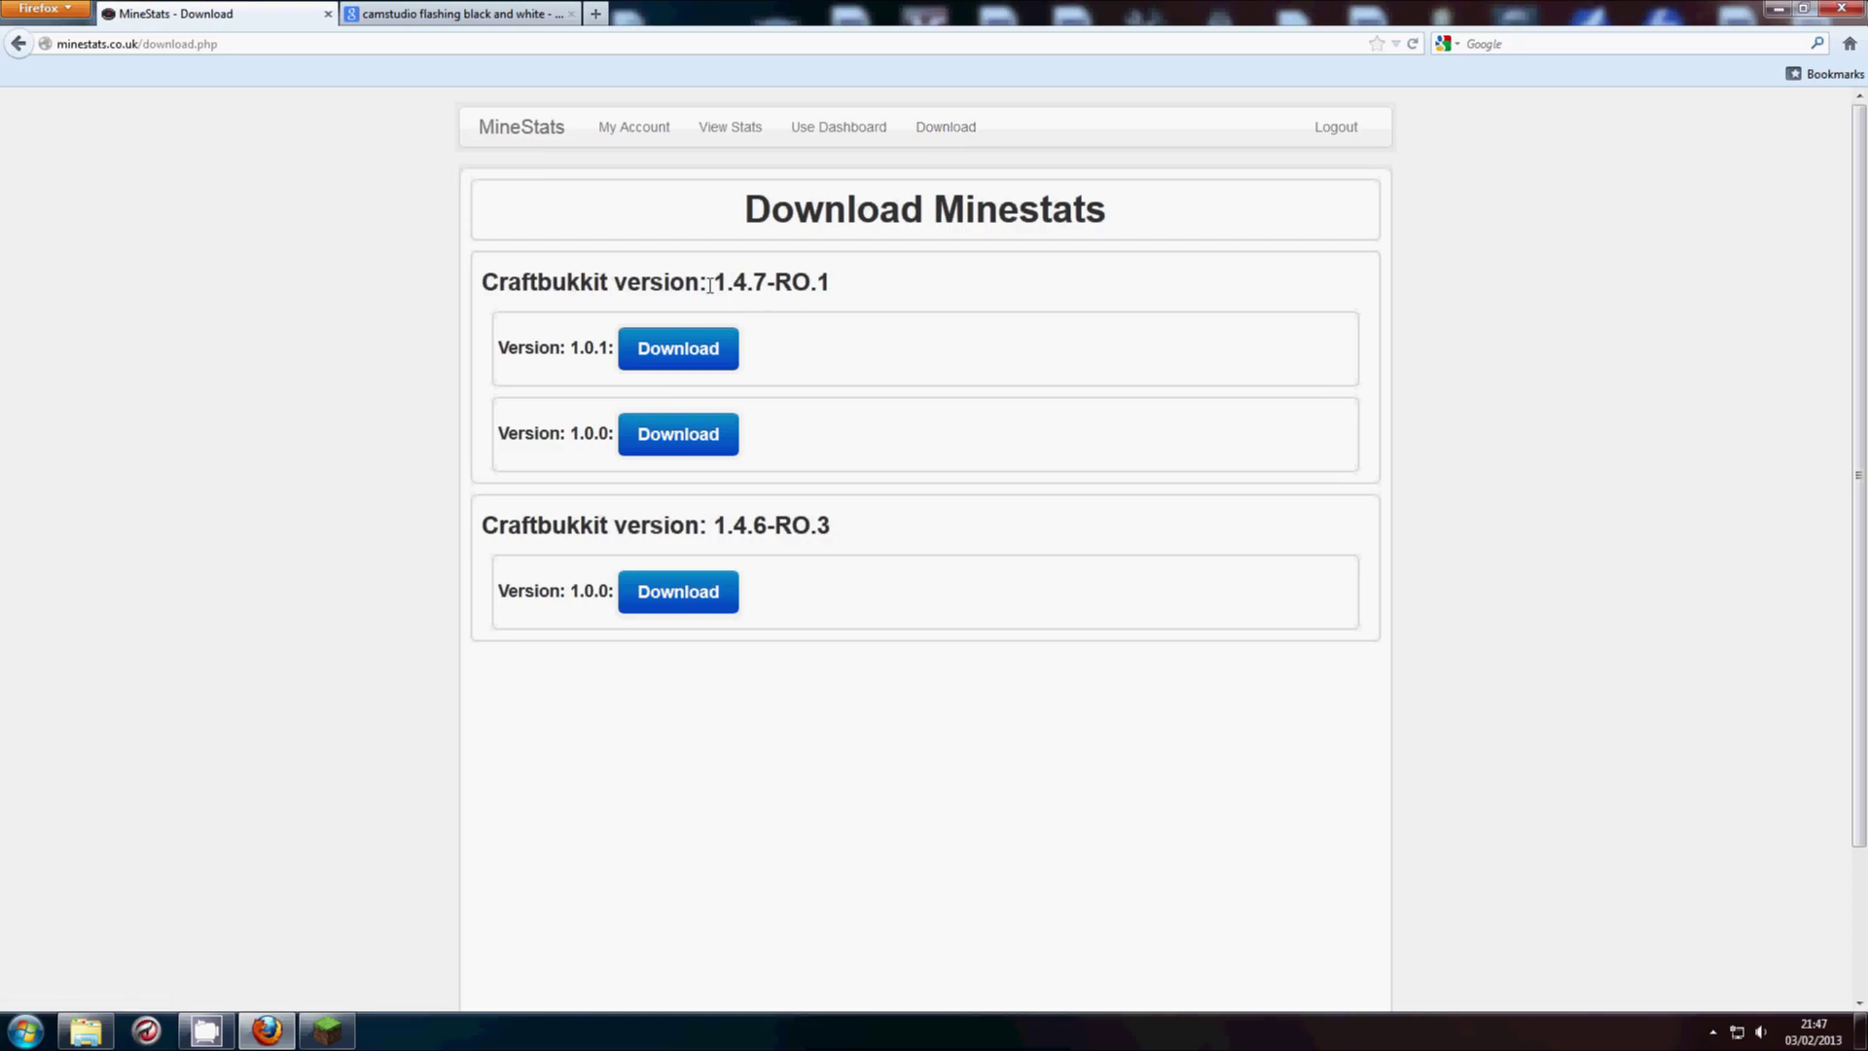
{"action": "left_click_drag", "start_coordinate": [710, 285], "coordinate": [768, 288]}
{"action": "left_click", "coordinate": [870, 337]}
{"action": "left_click", "coordinate": [705, 345]}
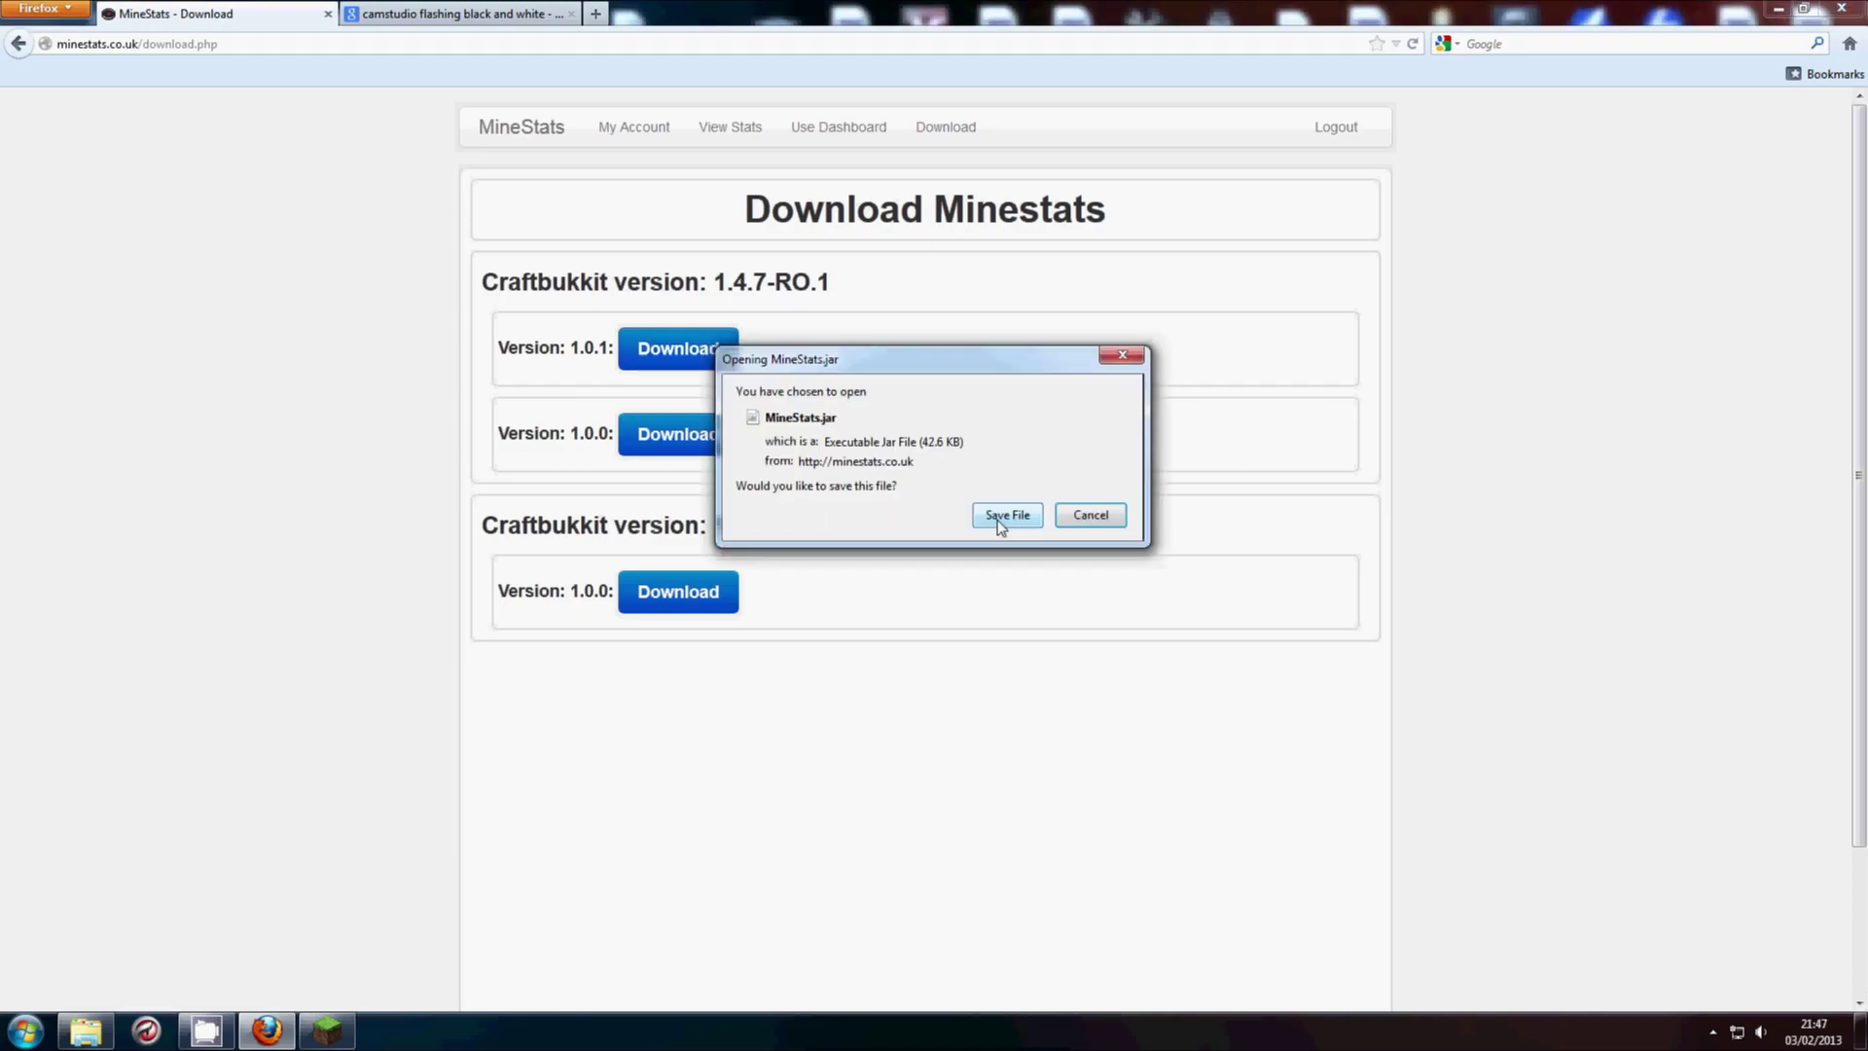
{"action": "left_click", "coordinate": [1000, 518]}
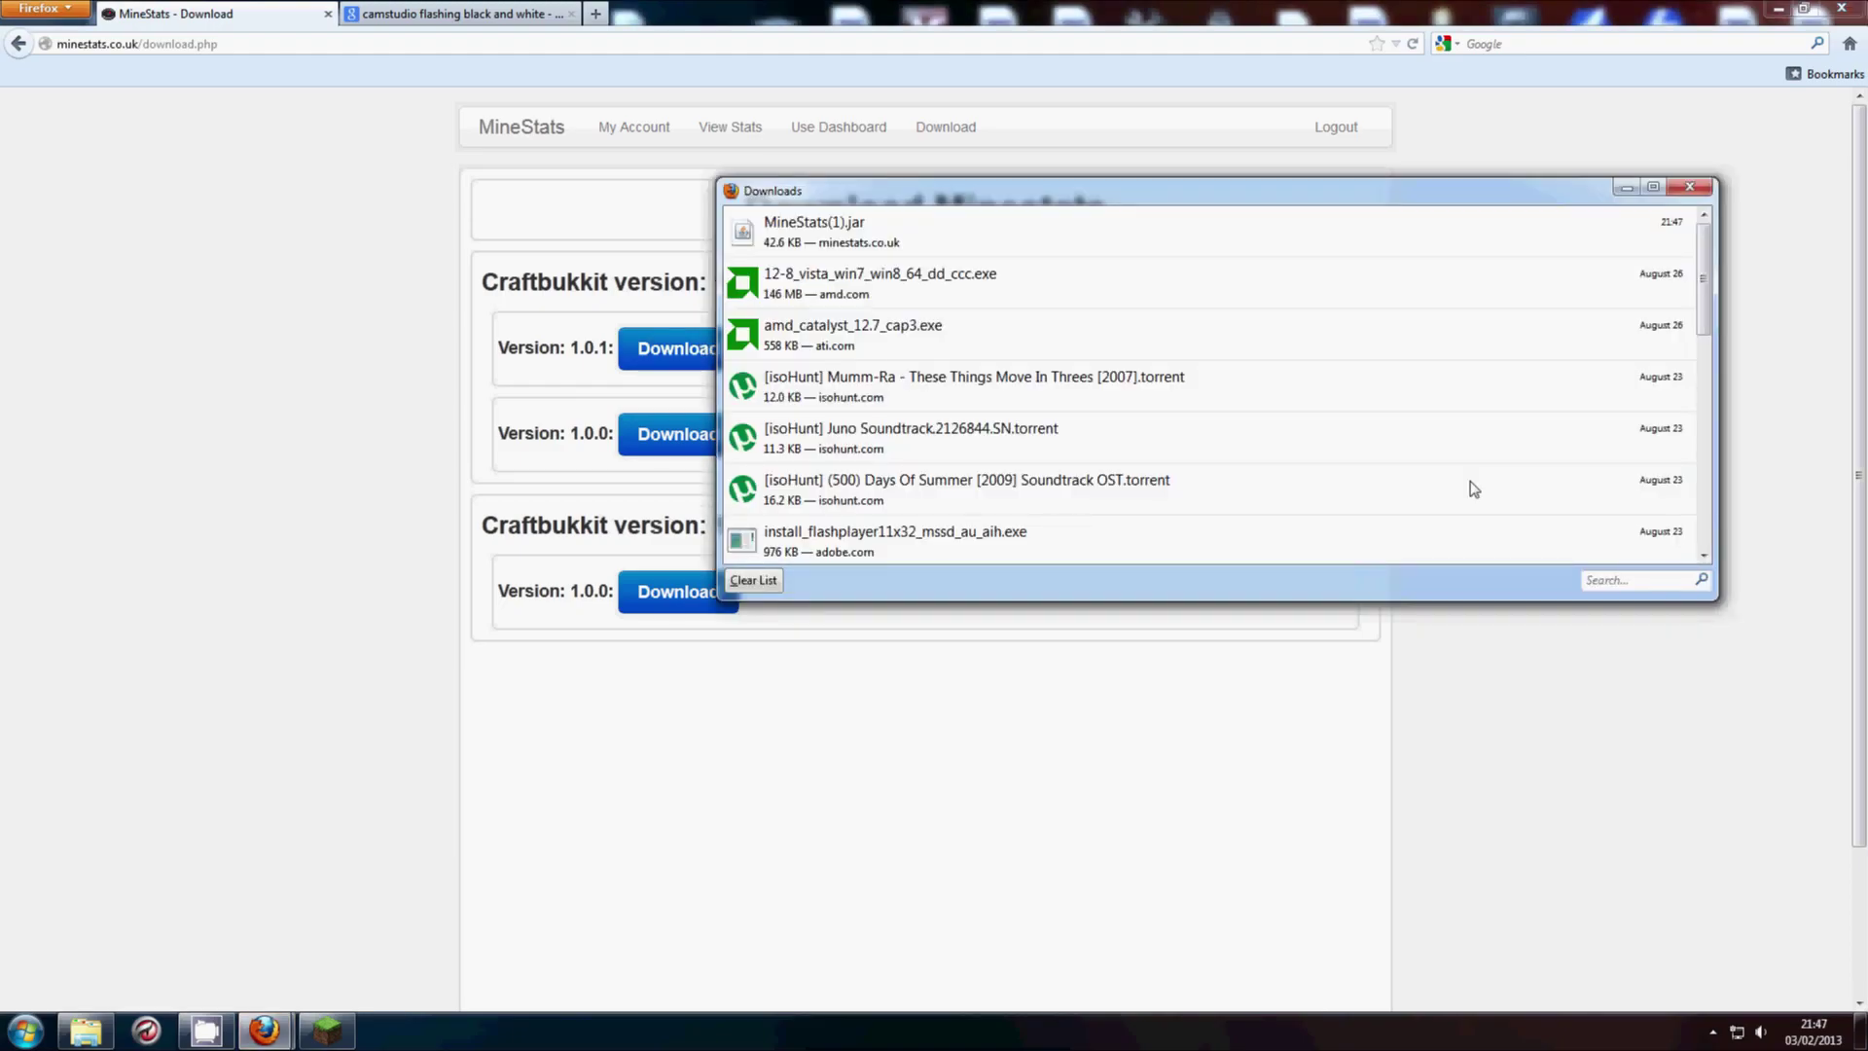
- Copy the downloaded MineStats(1) file from its containing folder, then minimize the folder window and return to the download page
{"action": "left_click", "coordinate": [848, 229]}
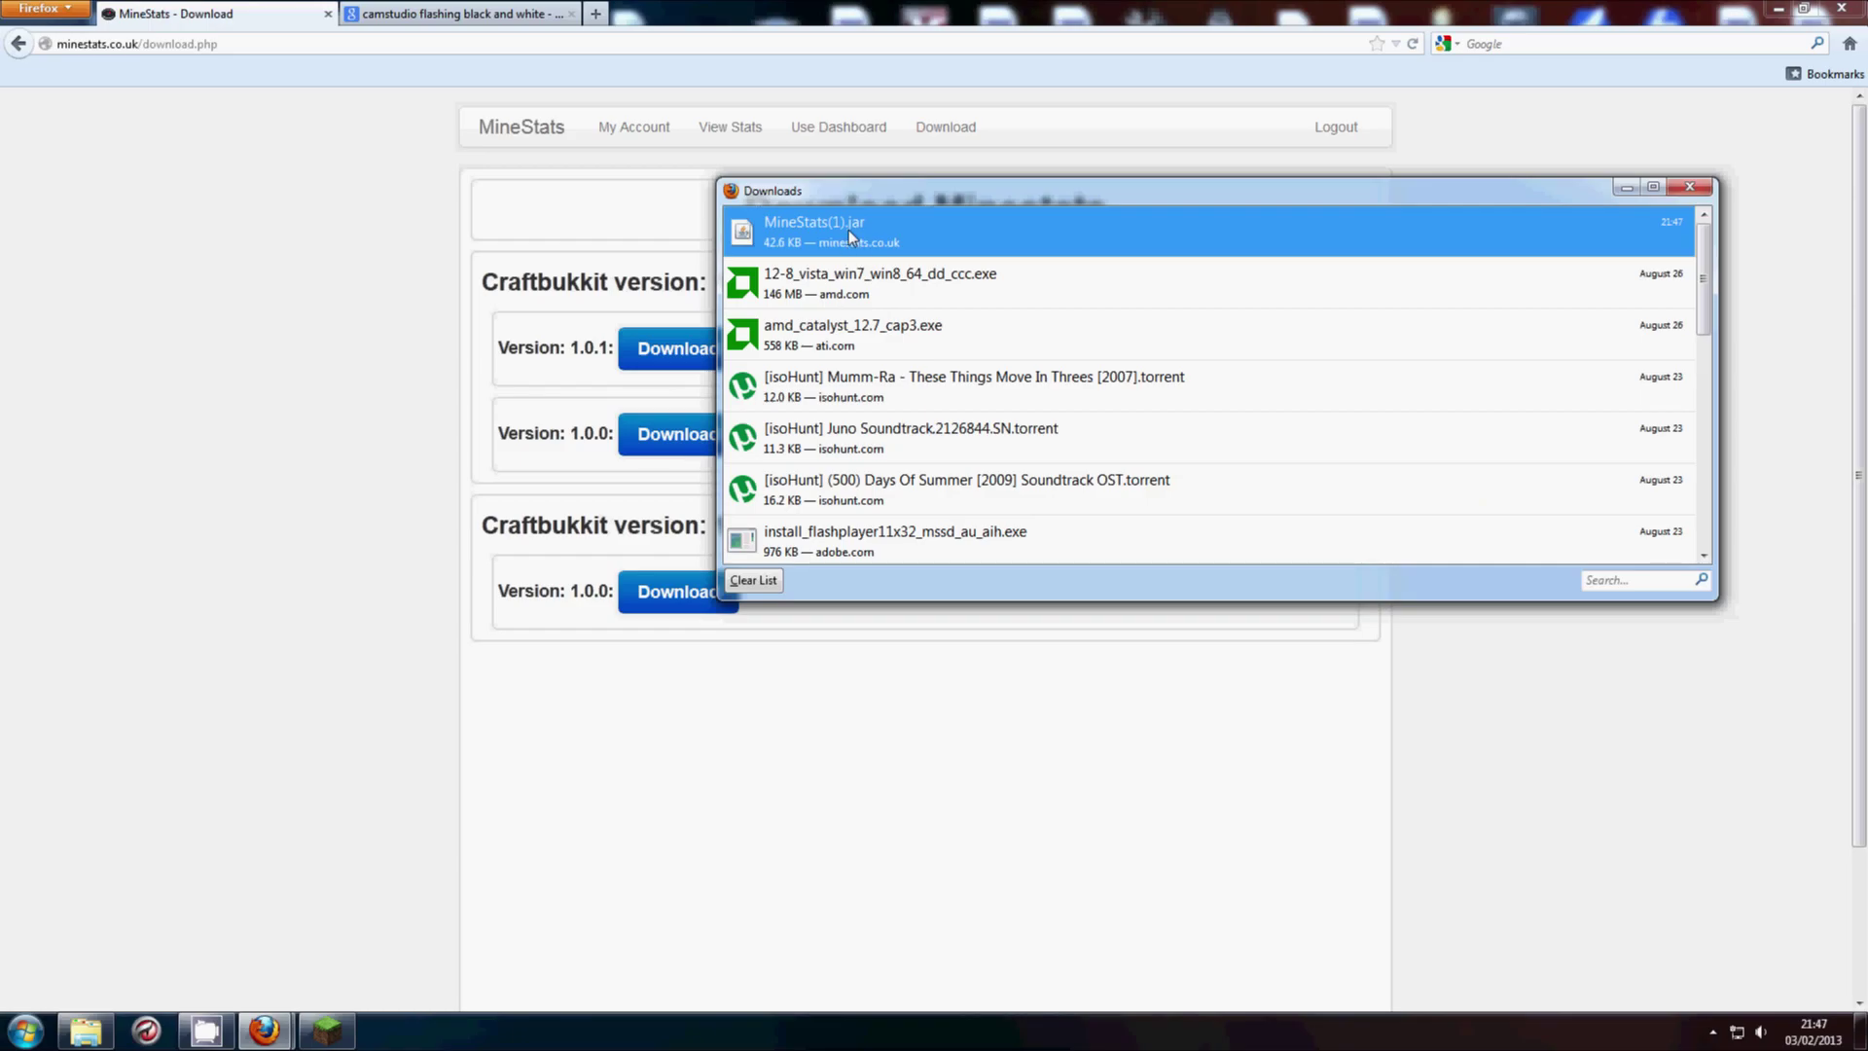
{"action": "right_click", "coordinate": [847, 243]}
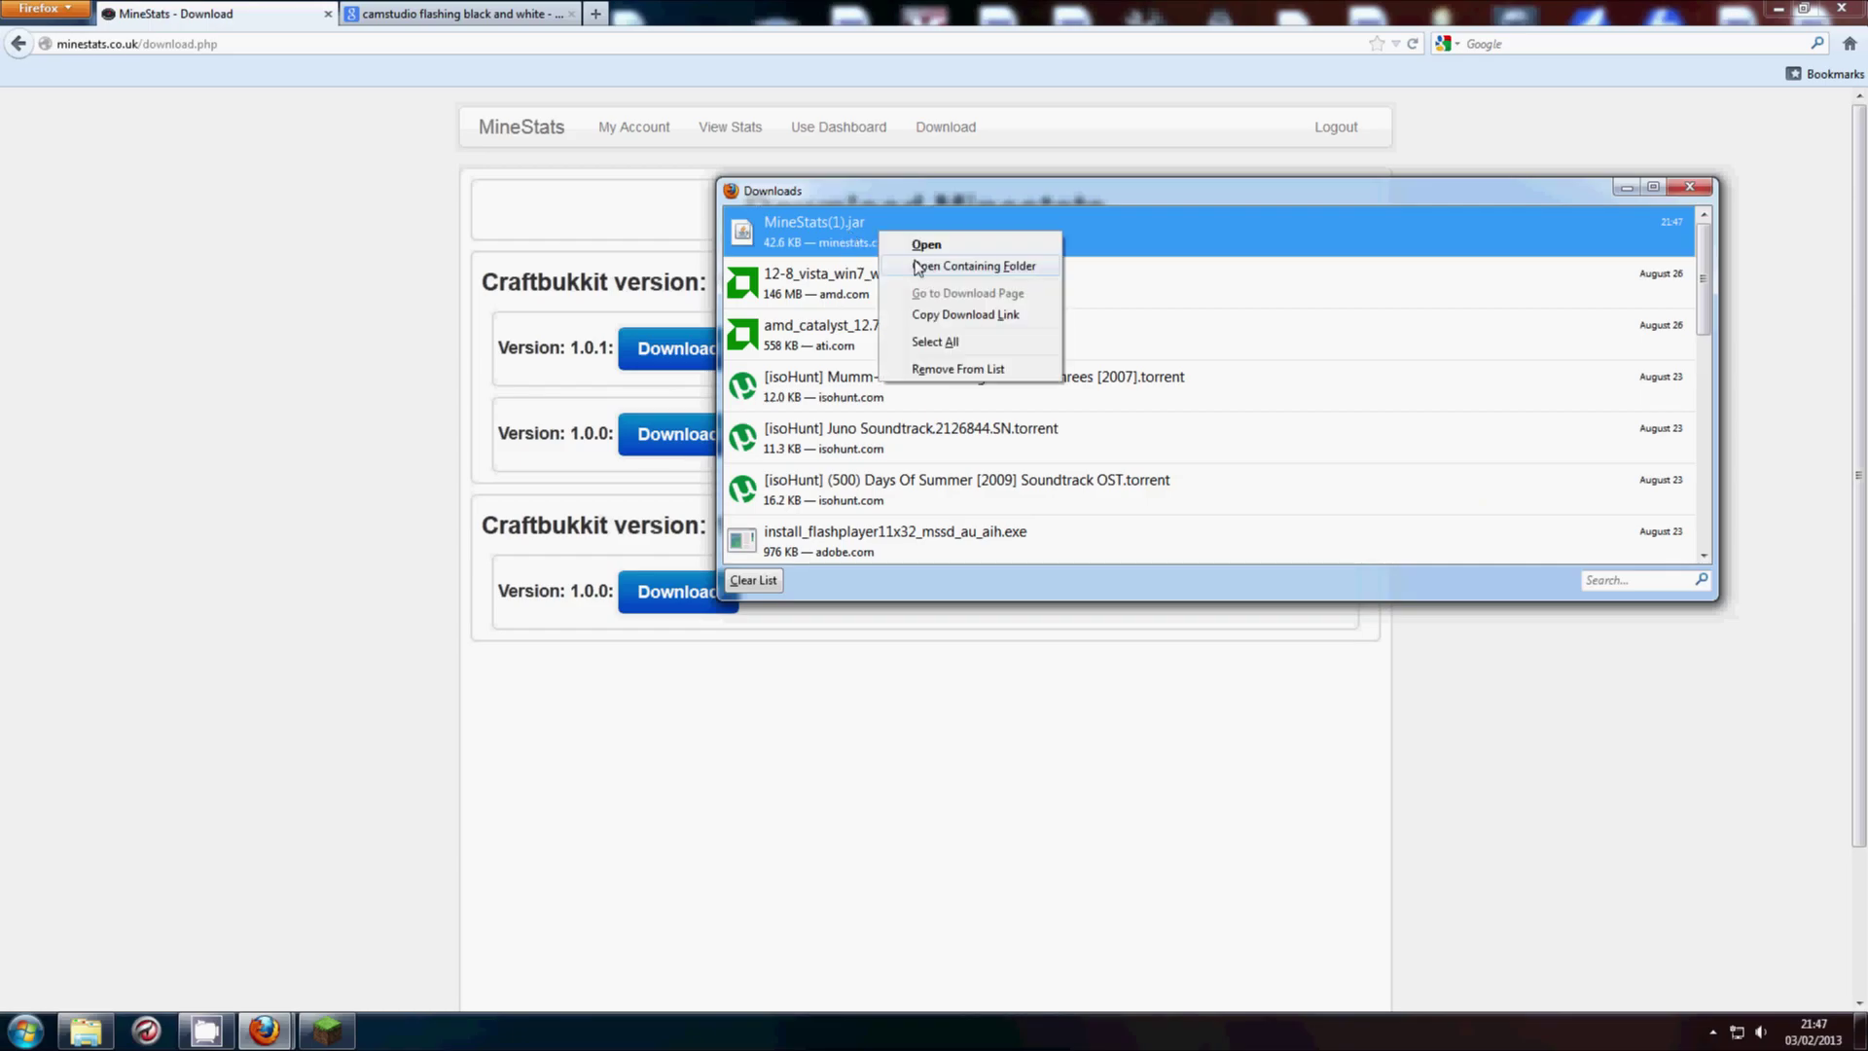
{"action": "left_click", "coordinate": [918, 268]}
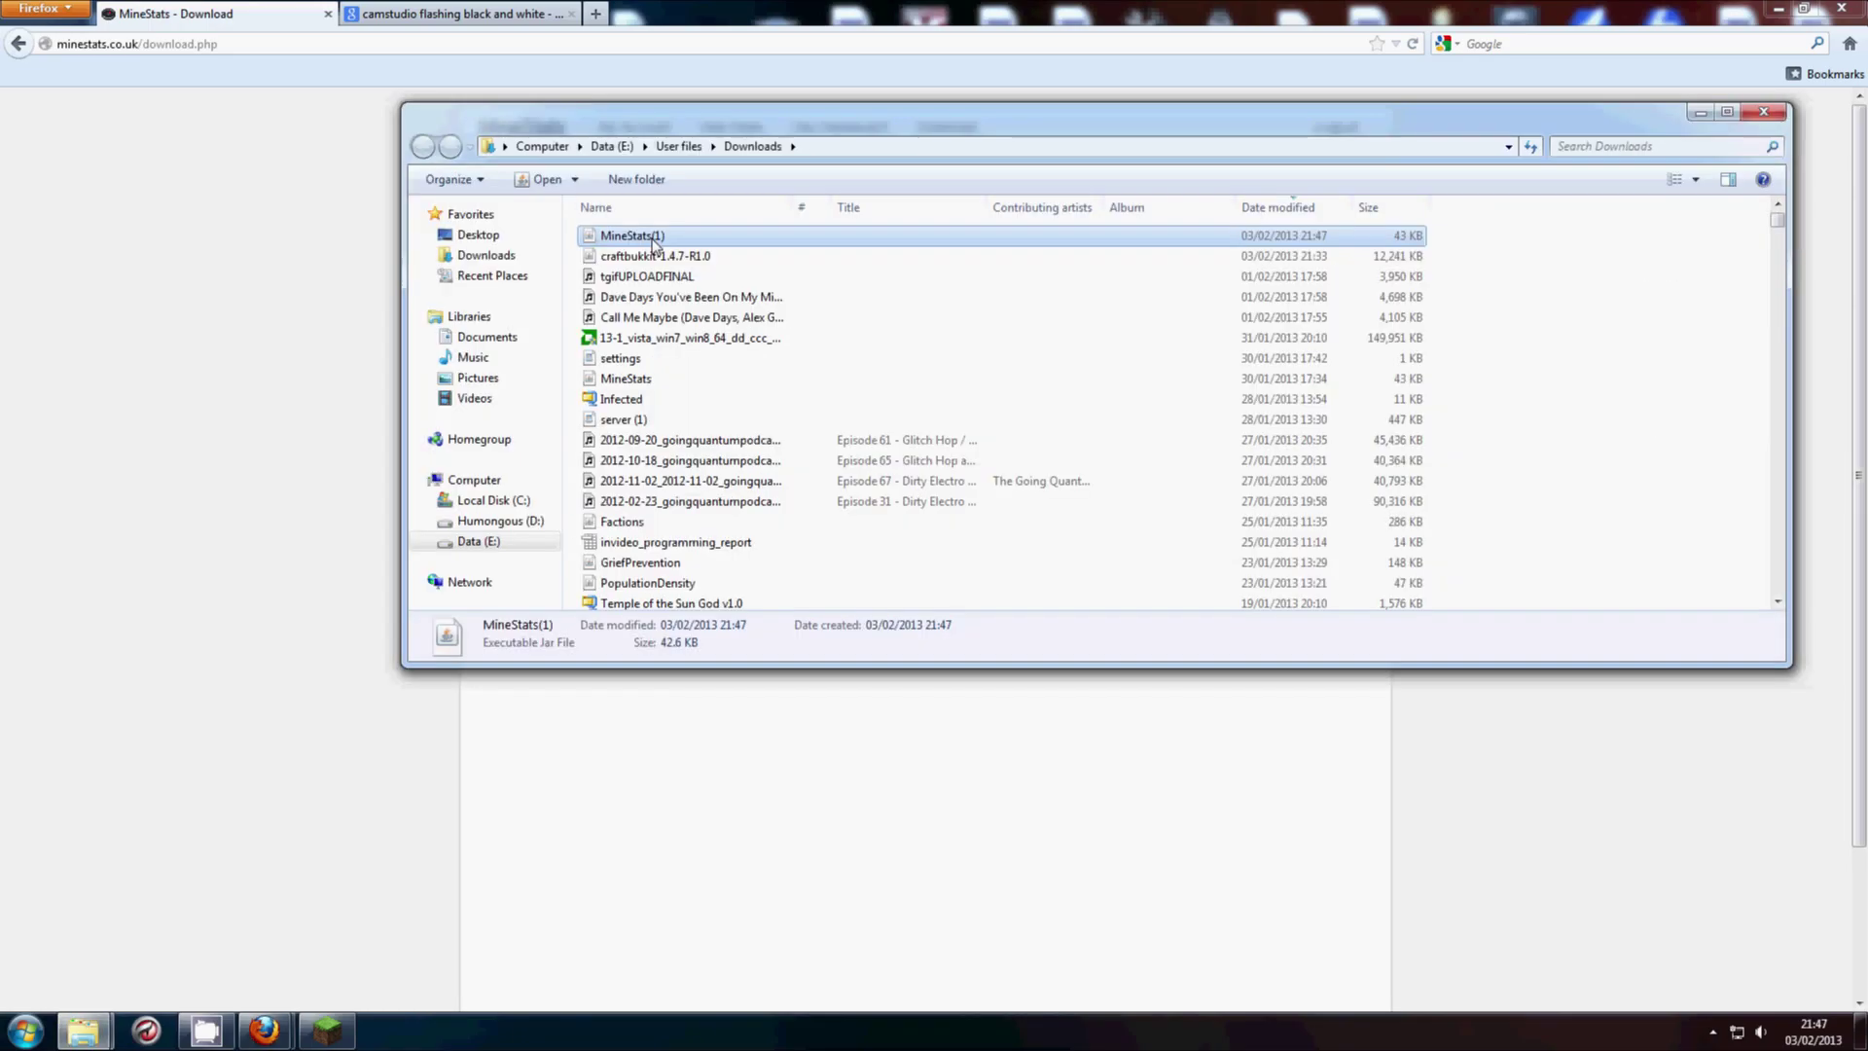
{"action": "right_click", "coordinate": [653, 244]}
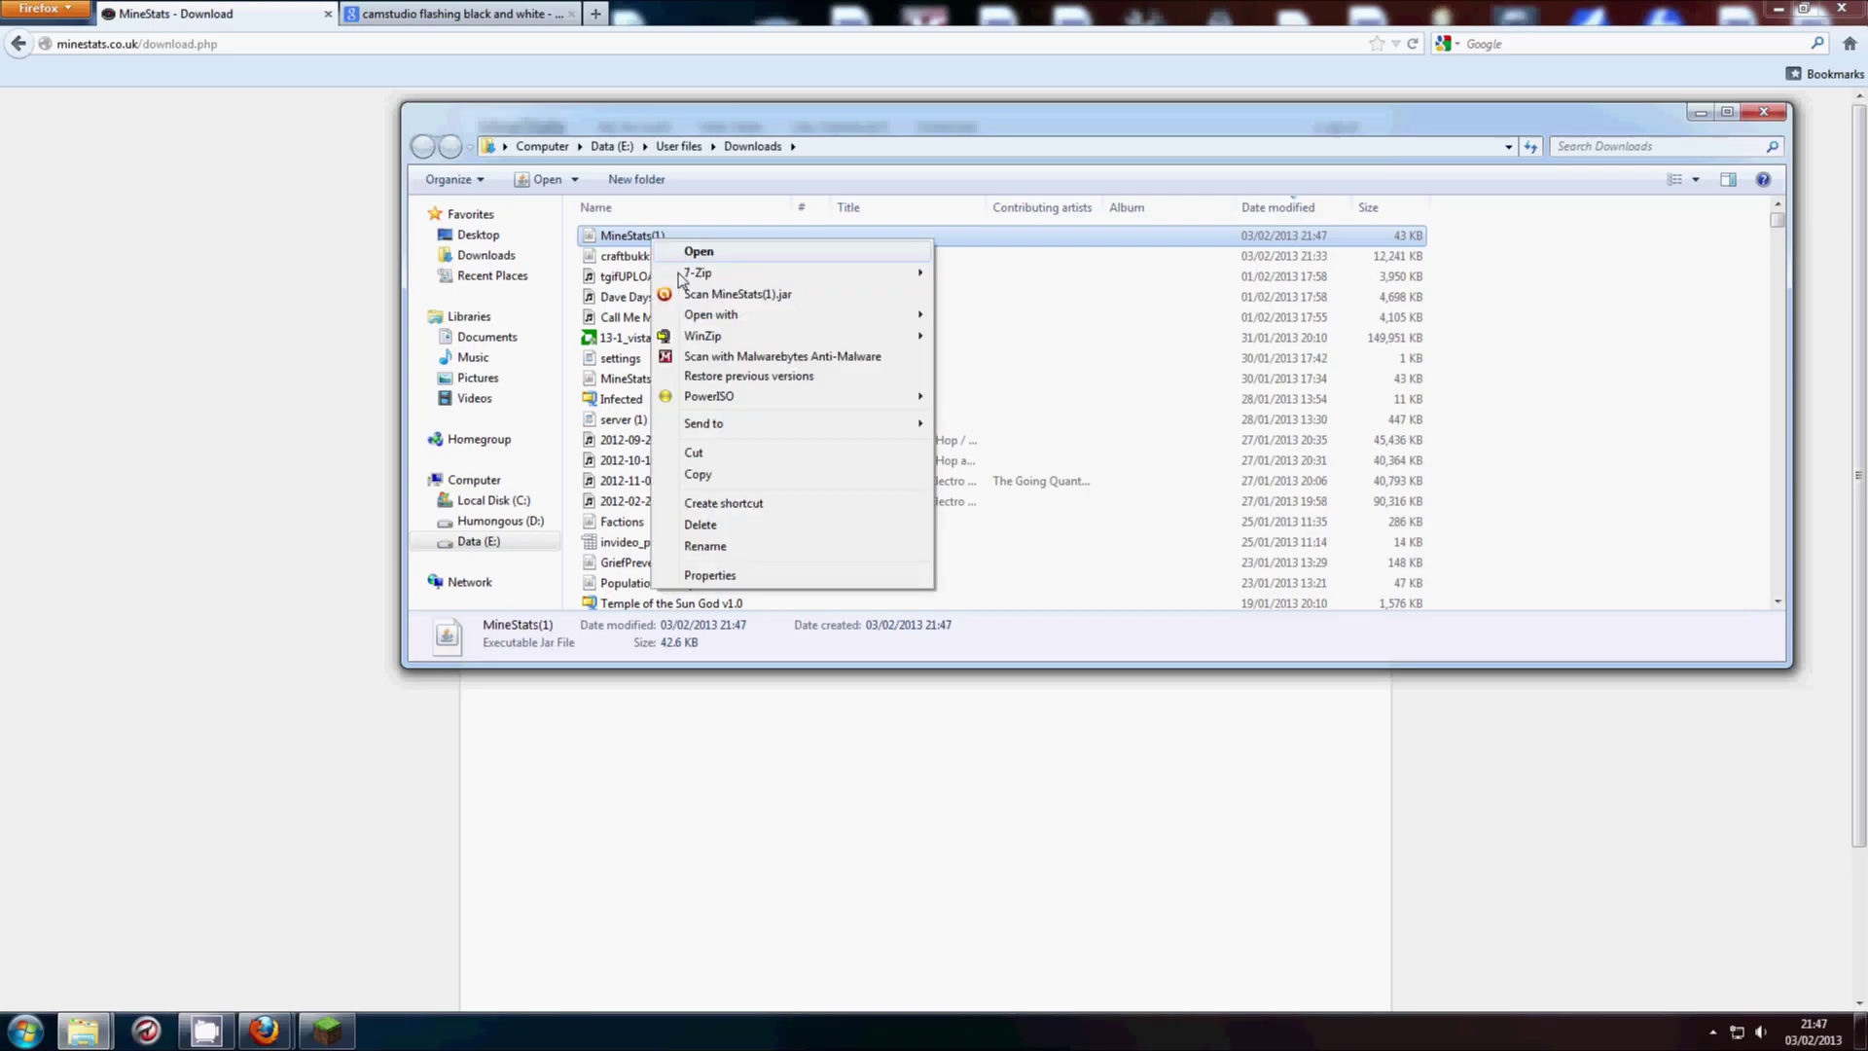
{"action": "left_click", "coordinate": [699, 474]}
{"action": "left_click", "coordinate": [1698, 114]}
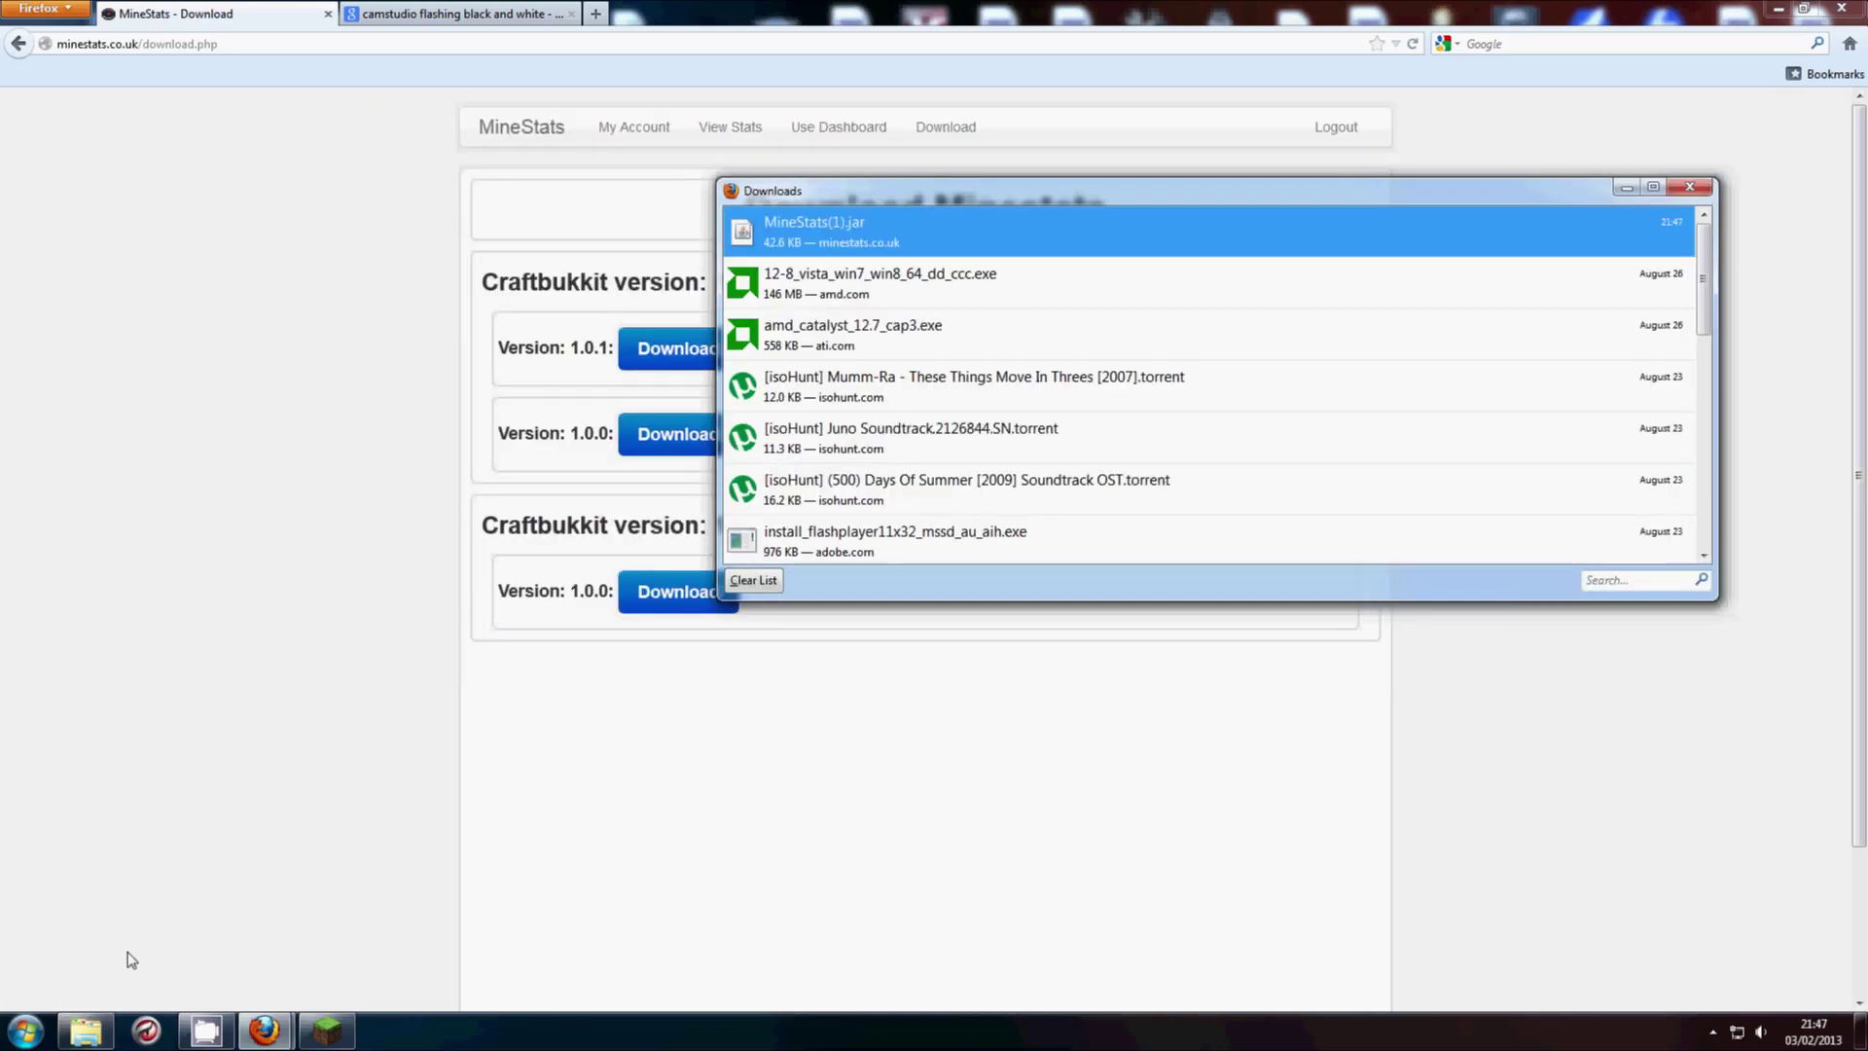
{"action": "left_click", "coordinate": [260, 701]}
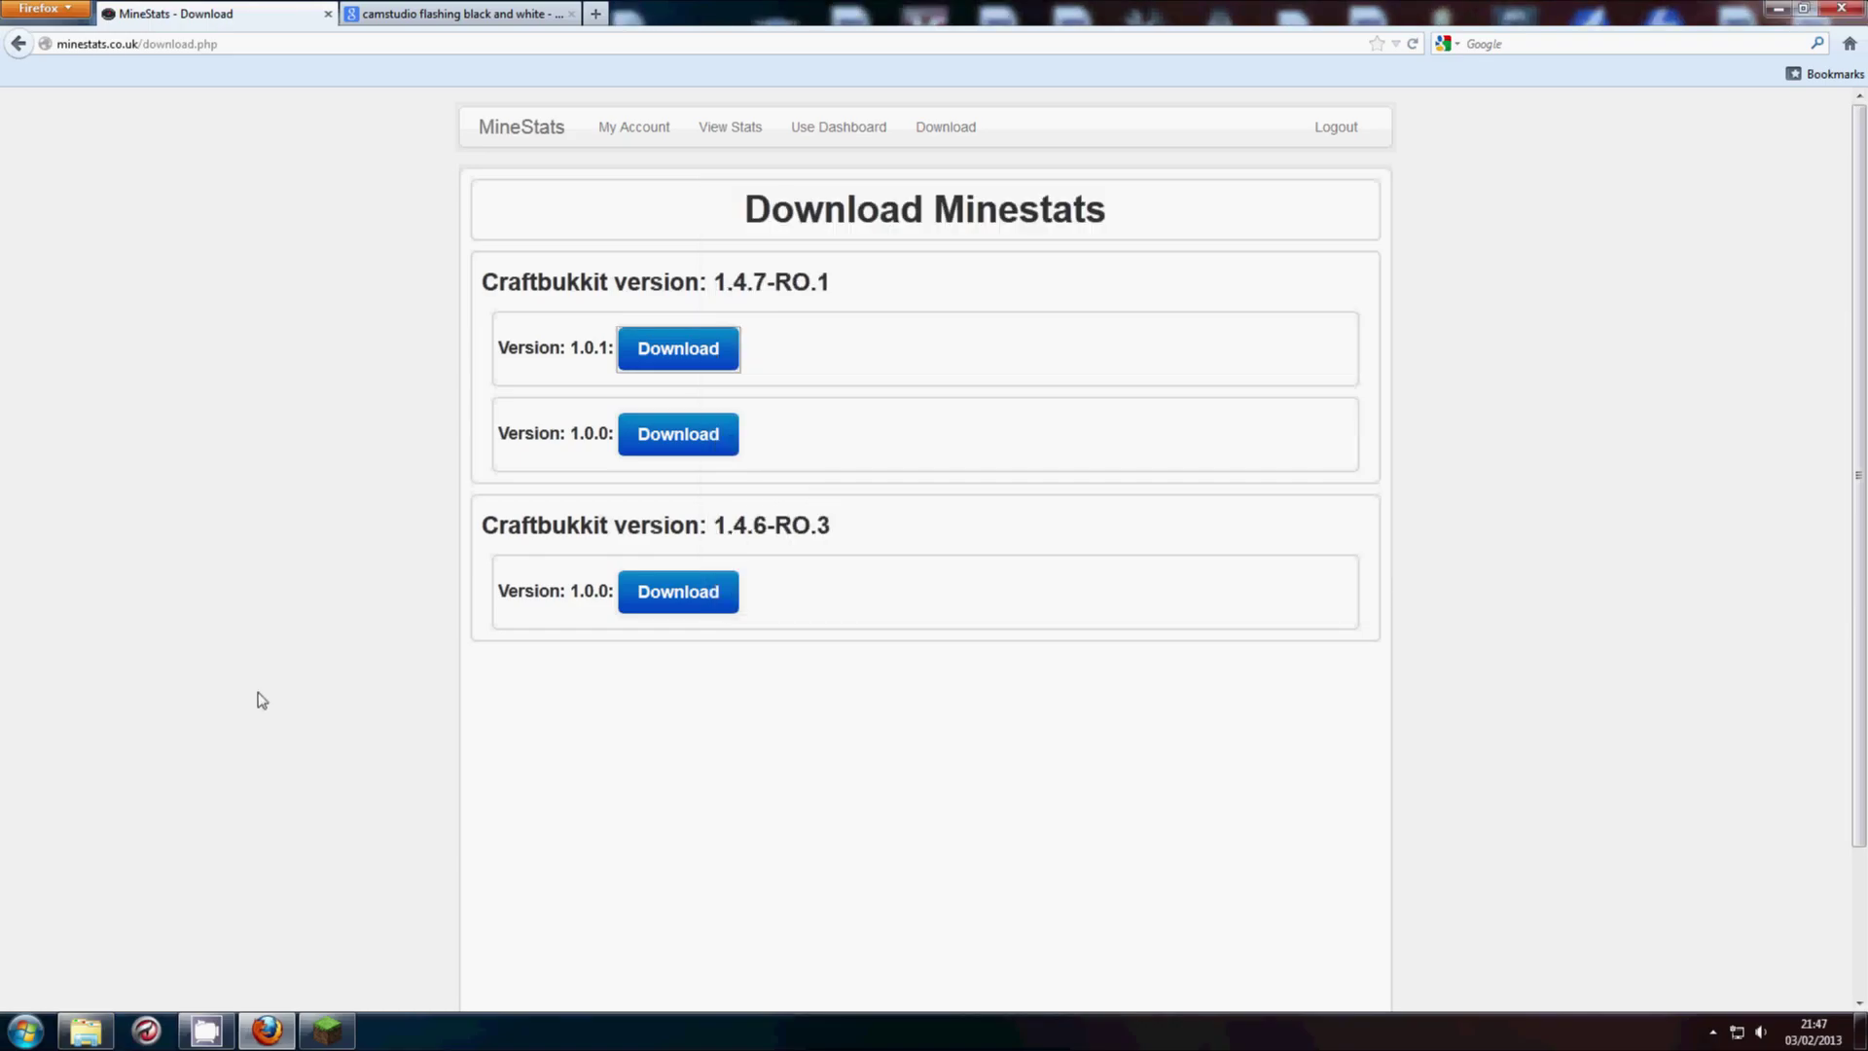
- Bring up the Bukkit Server folder, maximize its window and locate the craftbukkit file
{"action": "key", "text": "alt+Tab"}
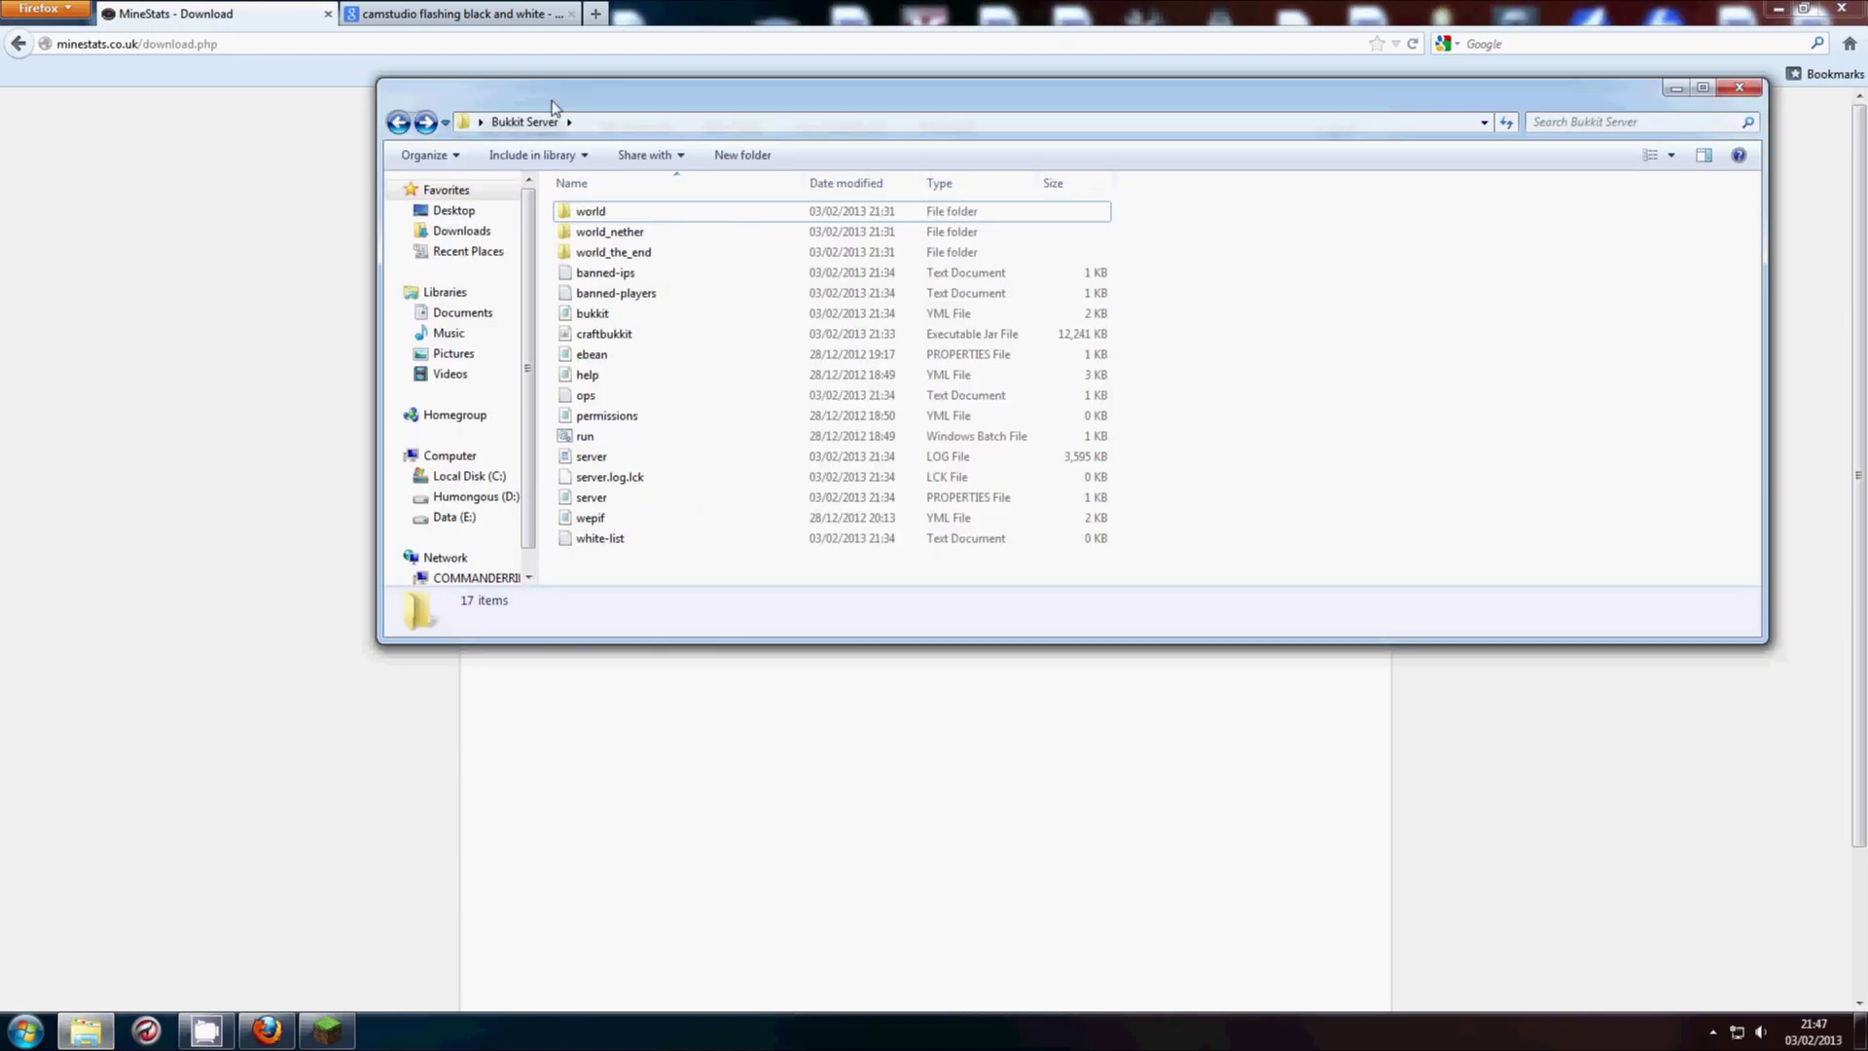
{"action": "left_click_drag", "start_coordinate": [550, 106], "coordinate": [504, 109]}
{"action": "double_click", "coordinate": [504, 109]}
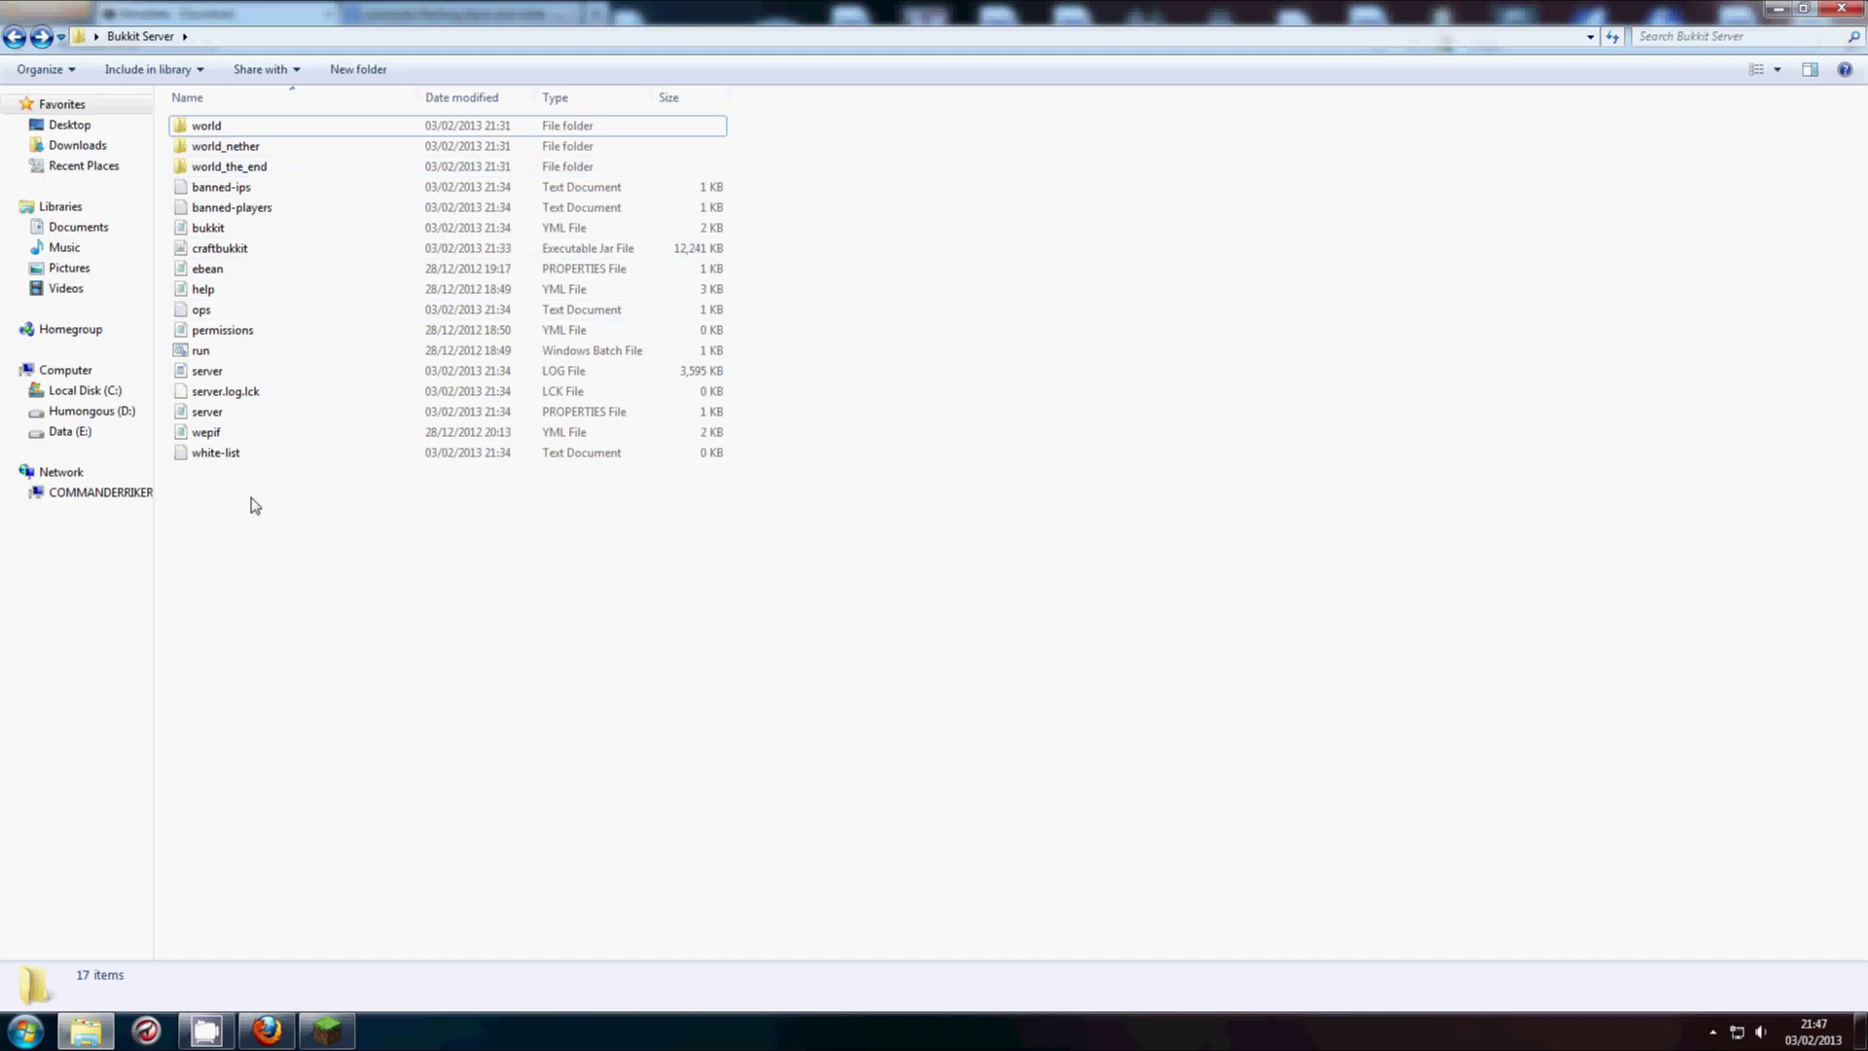
{"action": "left_click", "coordinate": [310, 248]}
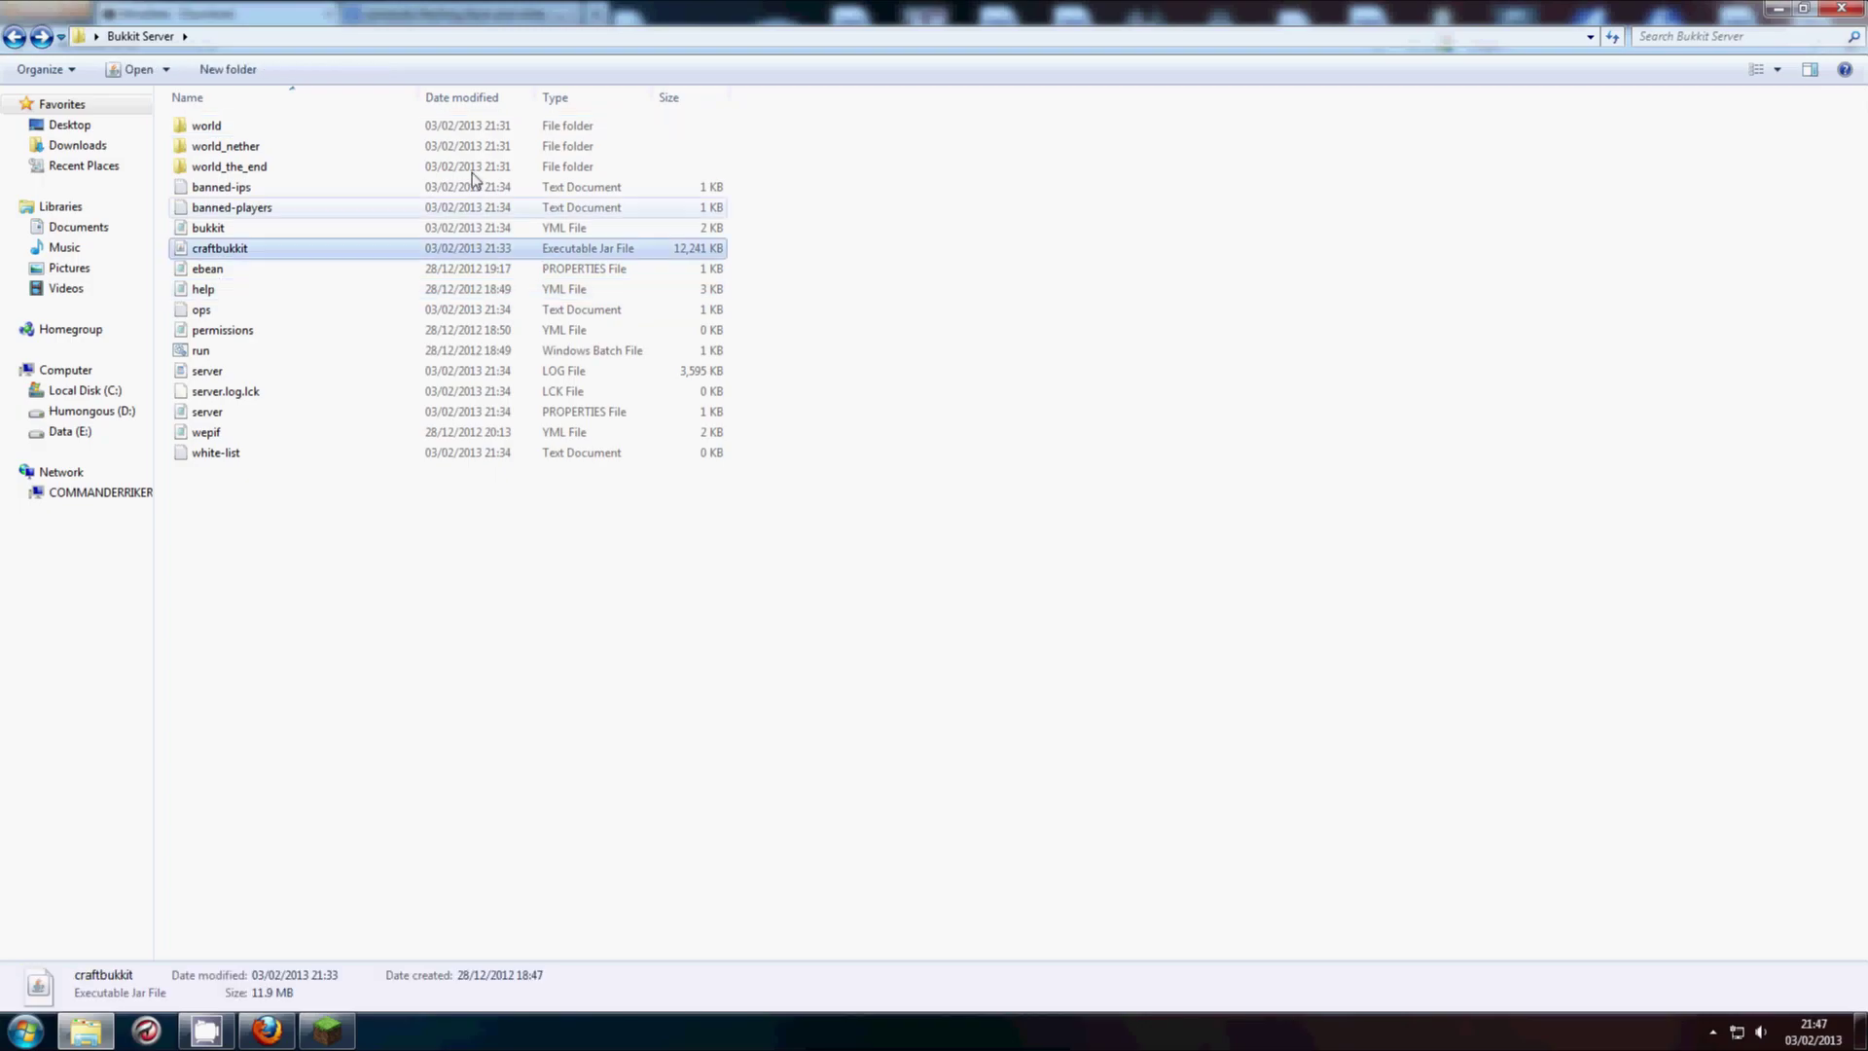
{"action": "left_click", "coordinate": [294, 526]}
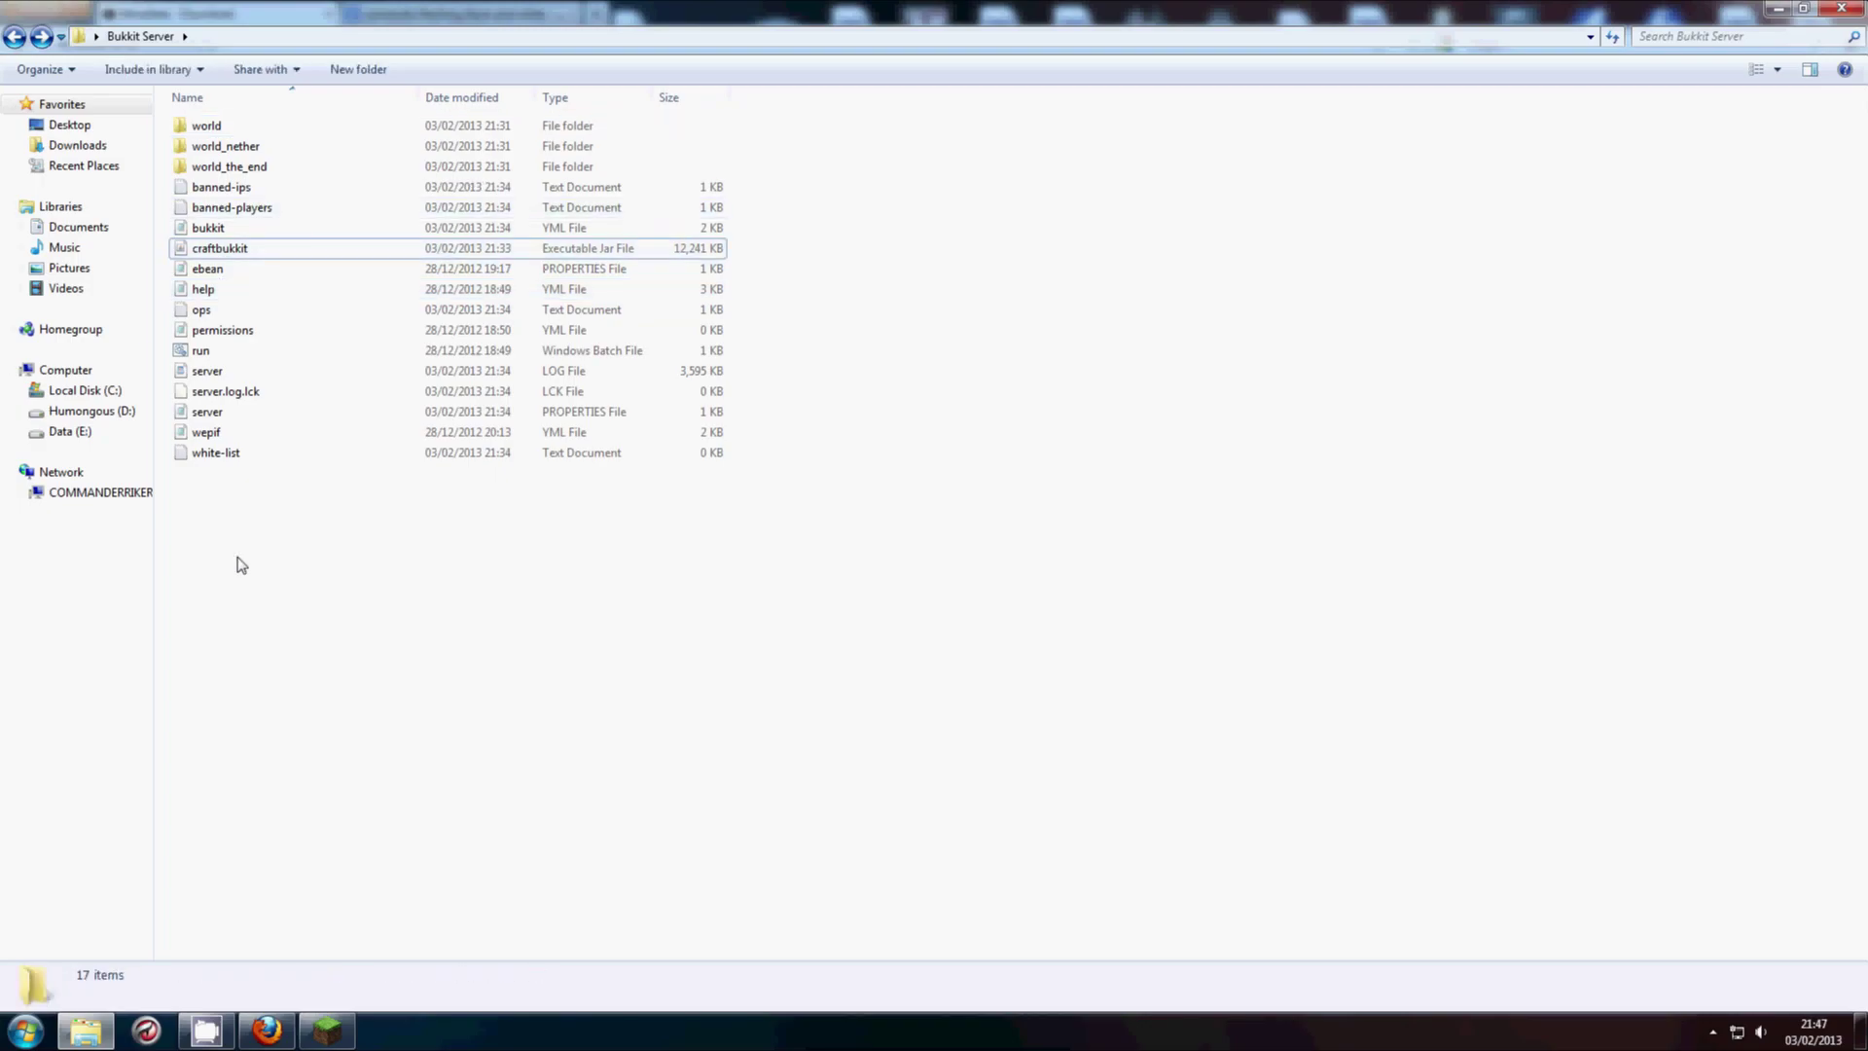
{"action": "left_click", "coordinate": [236, 252]}
- Create a folder named plugins inside the Bukkit Server folder and open it
{"action": "right_click", "coordinate": [220, 525]}
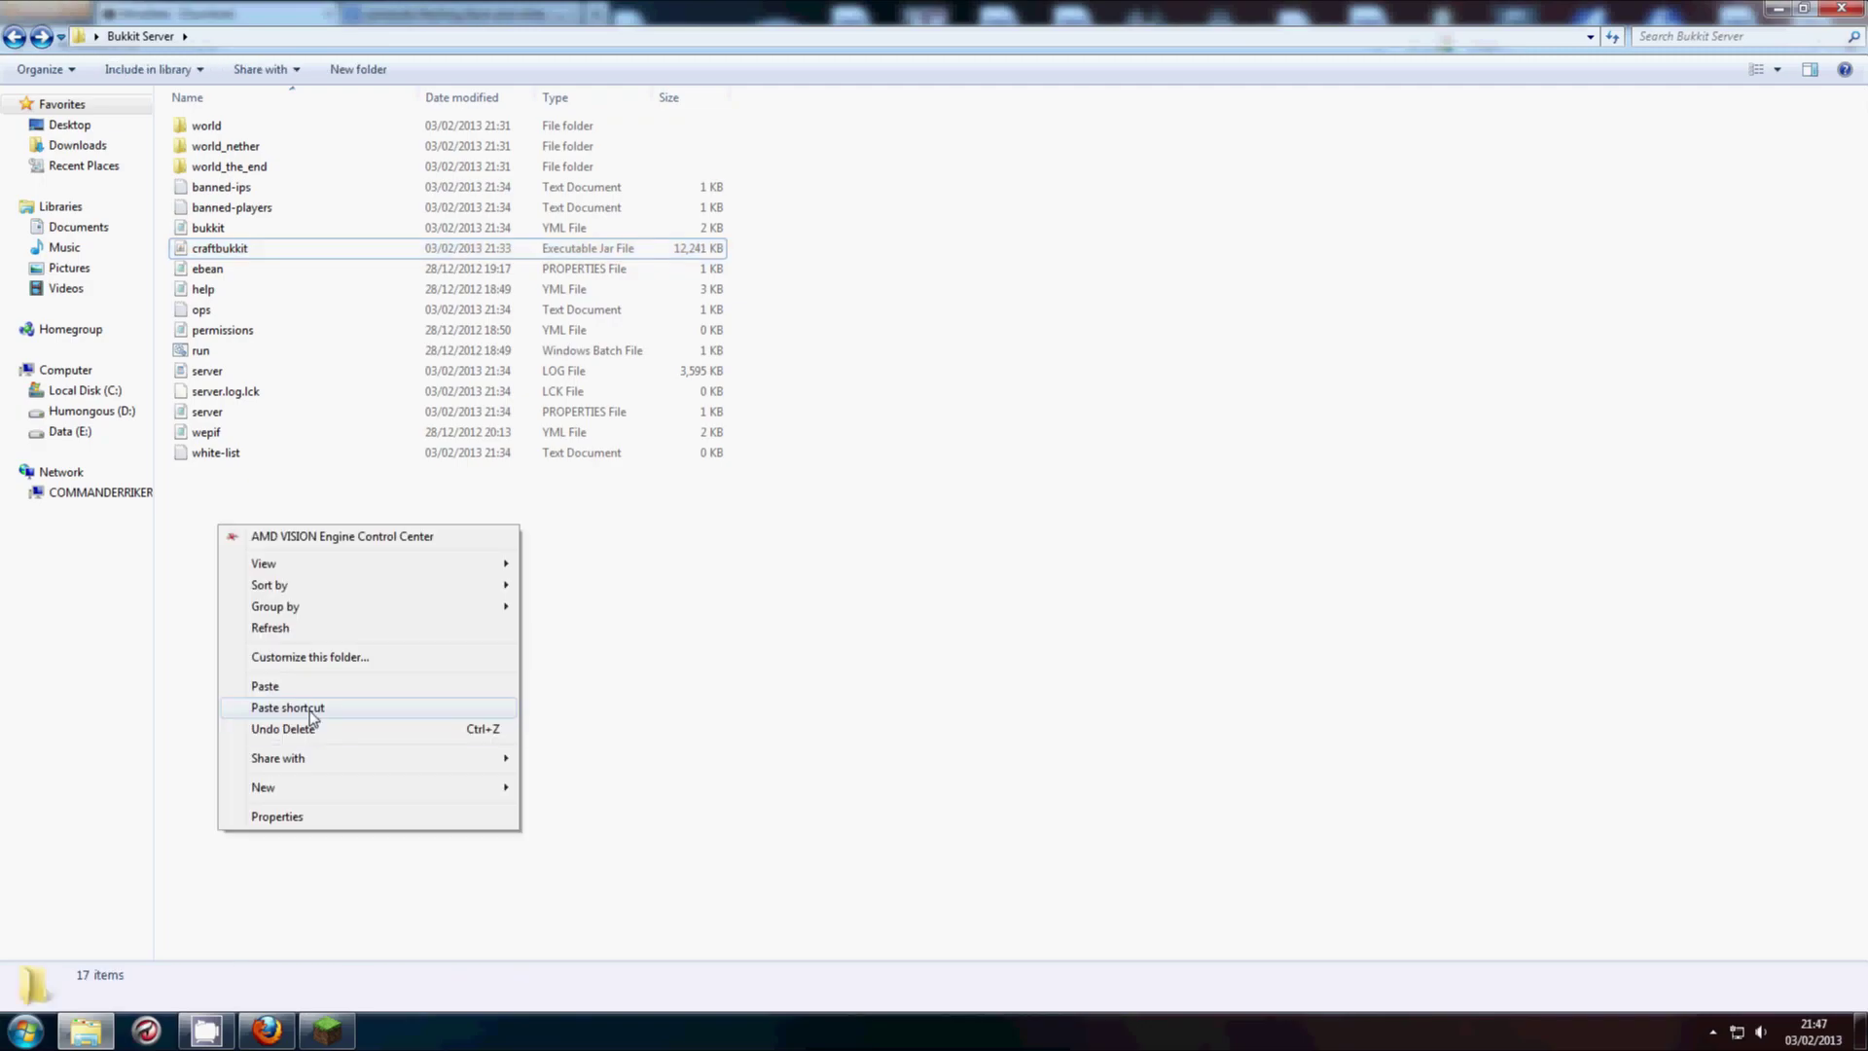
{"action": "mouse_move", "coordinate": [311, 790]}
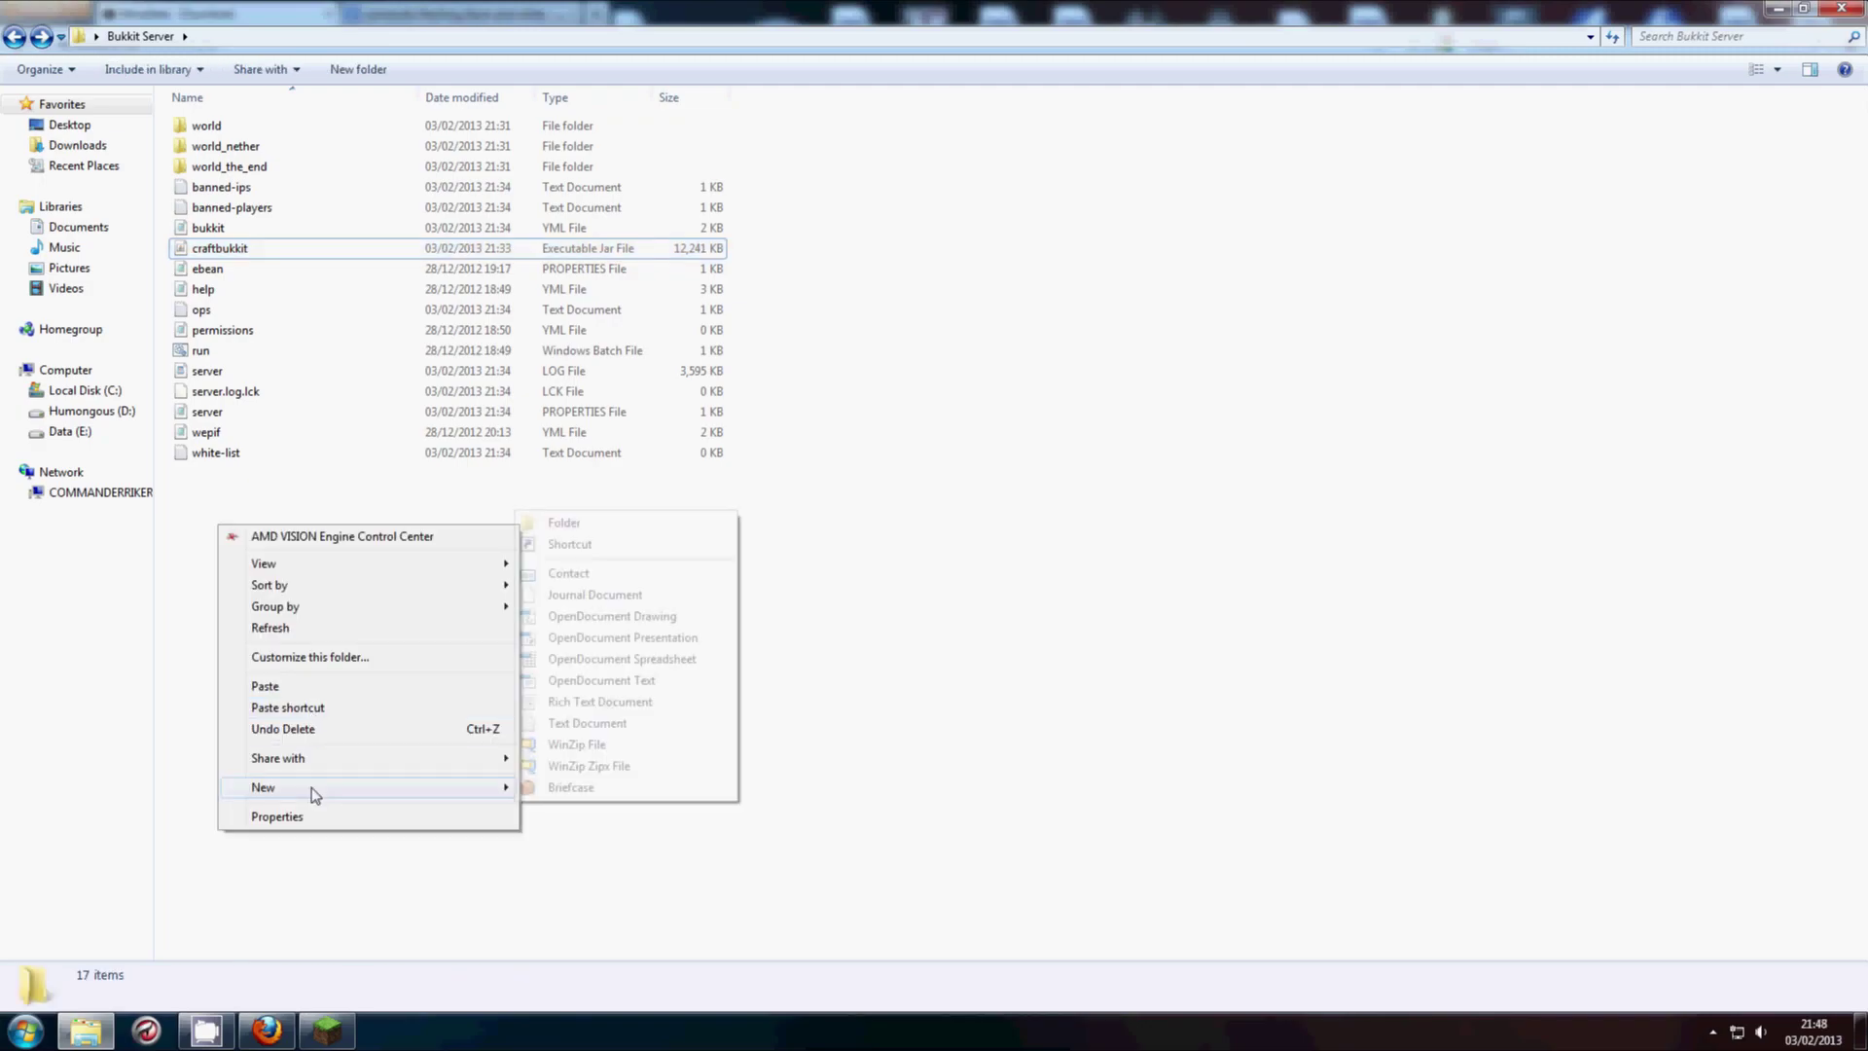
{"action": "left_click", "coordinate": [564, 522]}
{"action": "type", "text": "pl"}
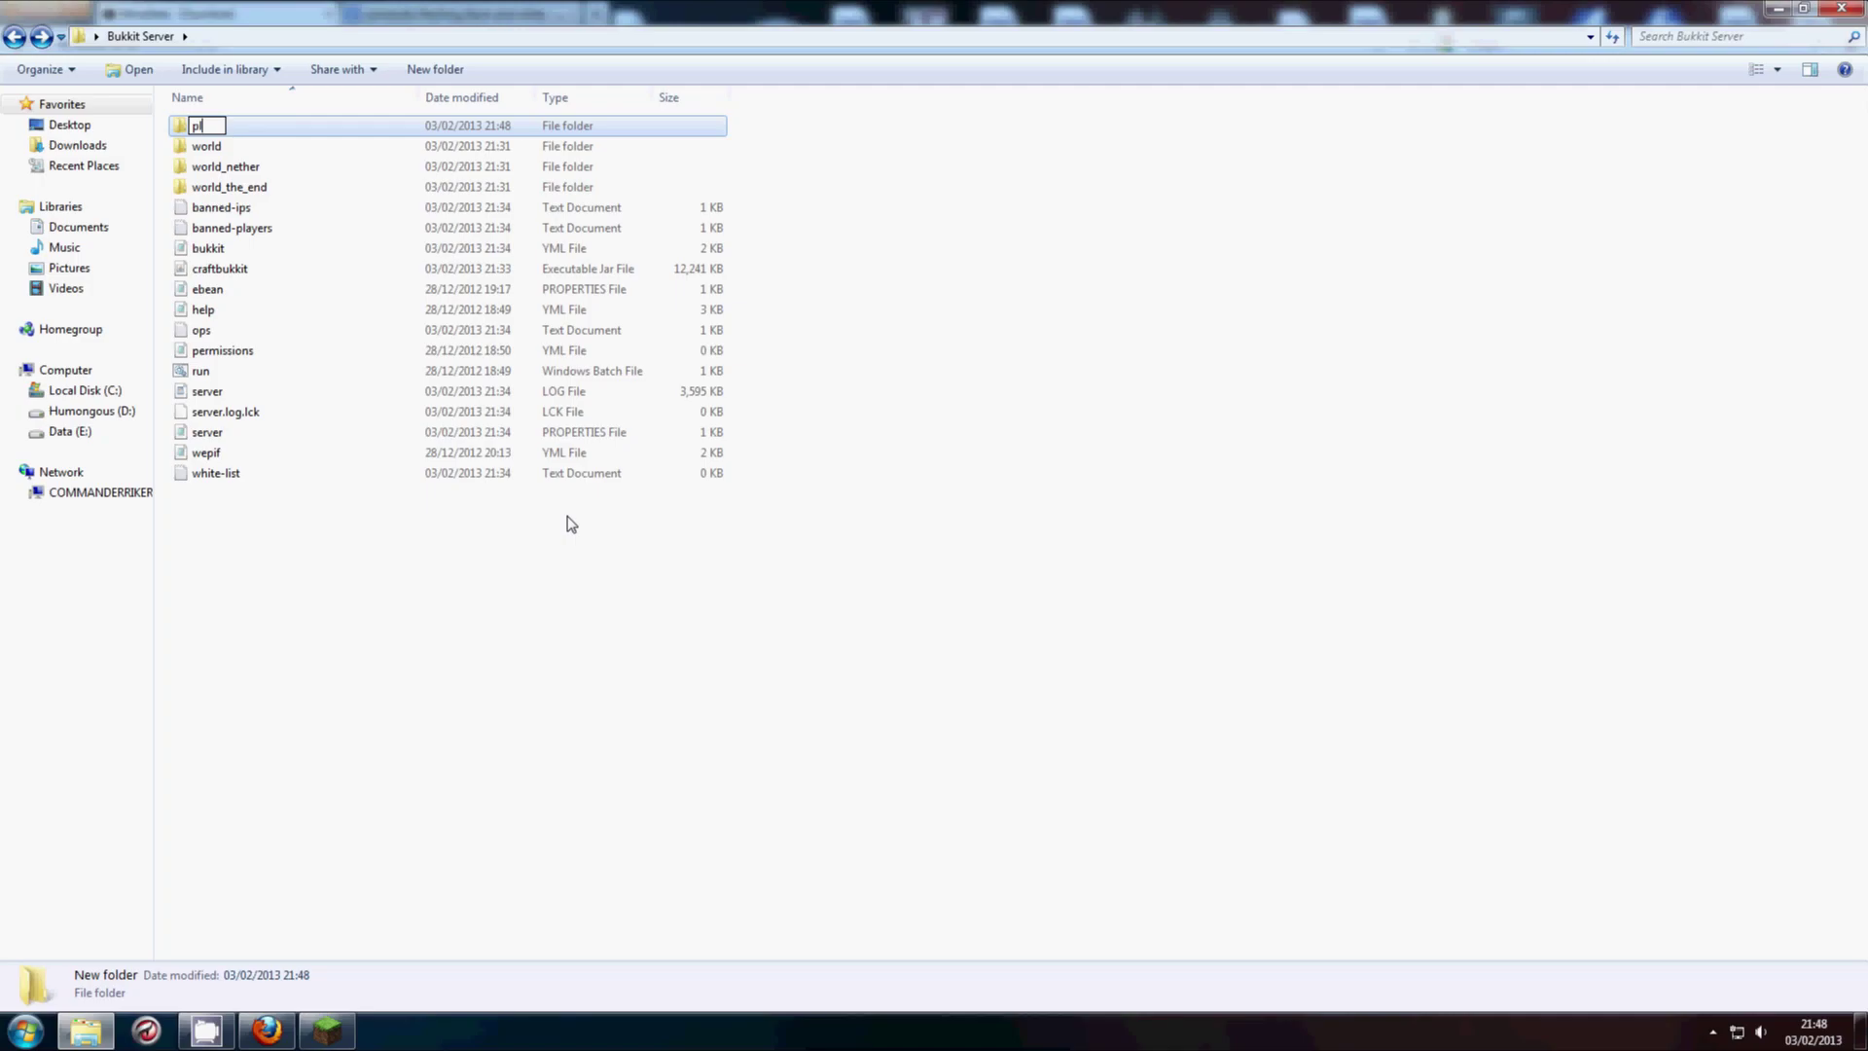
{"action": "type", "text": "g"}
{"action": "type", "text": "gins"}
{"action": "key", "text": "Return"}
{"action": "key", "text": "Return"}
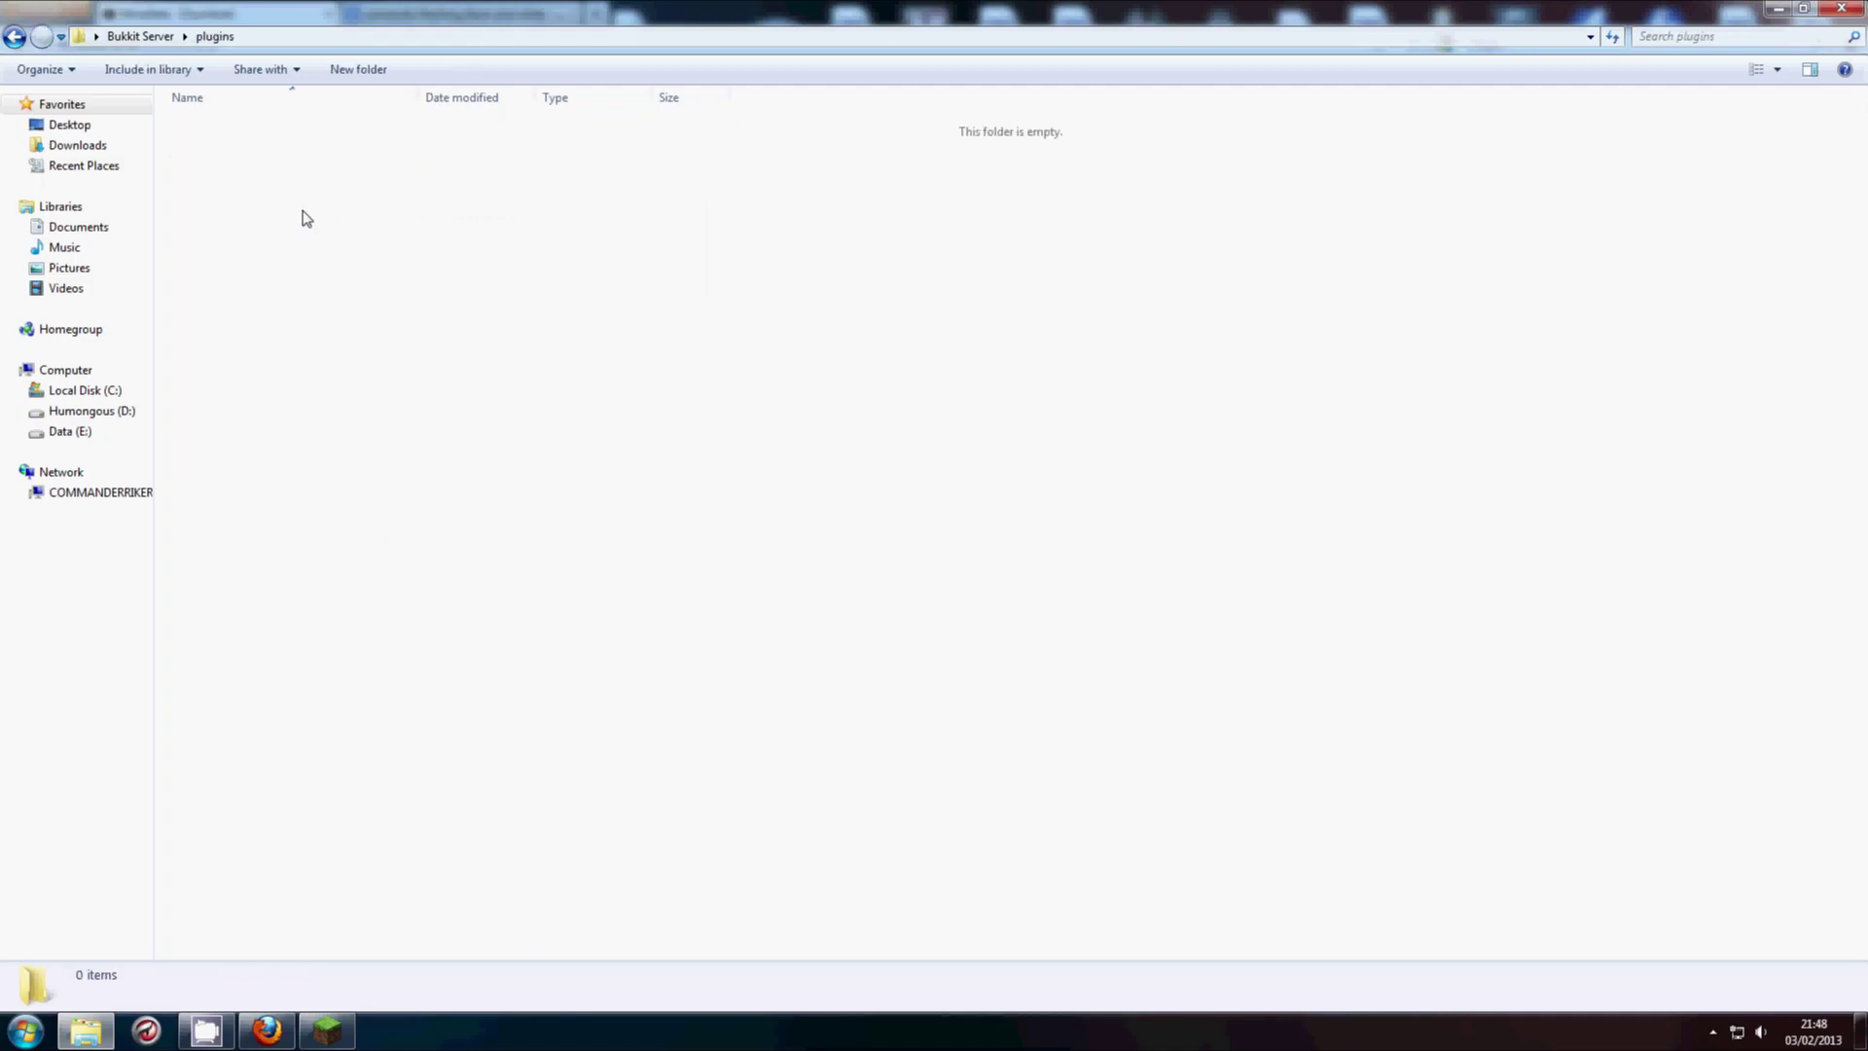
- Paste the copied MineStats(1) file into the plugins folder and rename it to MineStats
{"action": "right_click", "coordinate": [307, 218]}
{"action": "left_click", "coordinate": [350, 372]}
{"action": "right_click", "coordinate": [254, 124]}
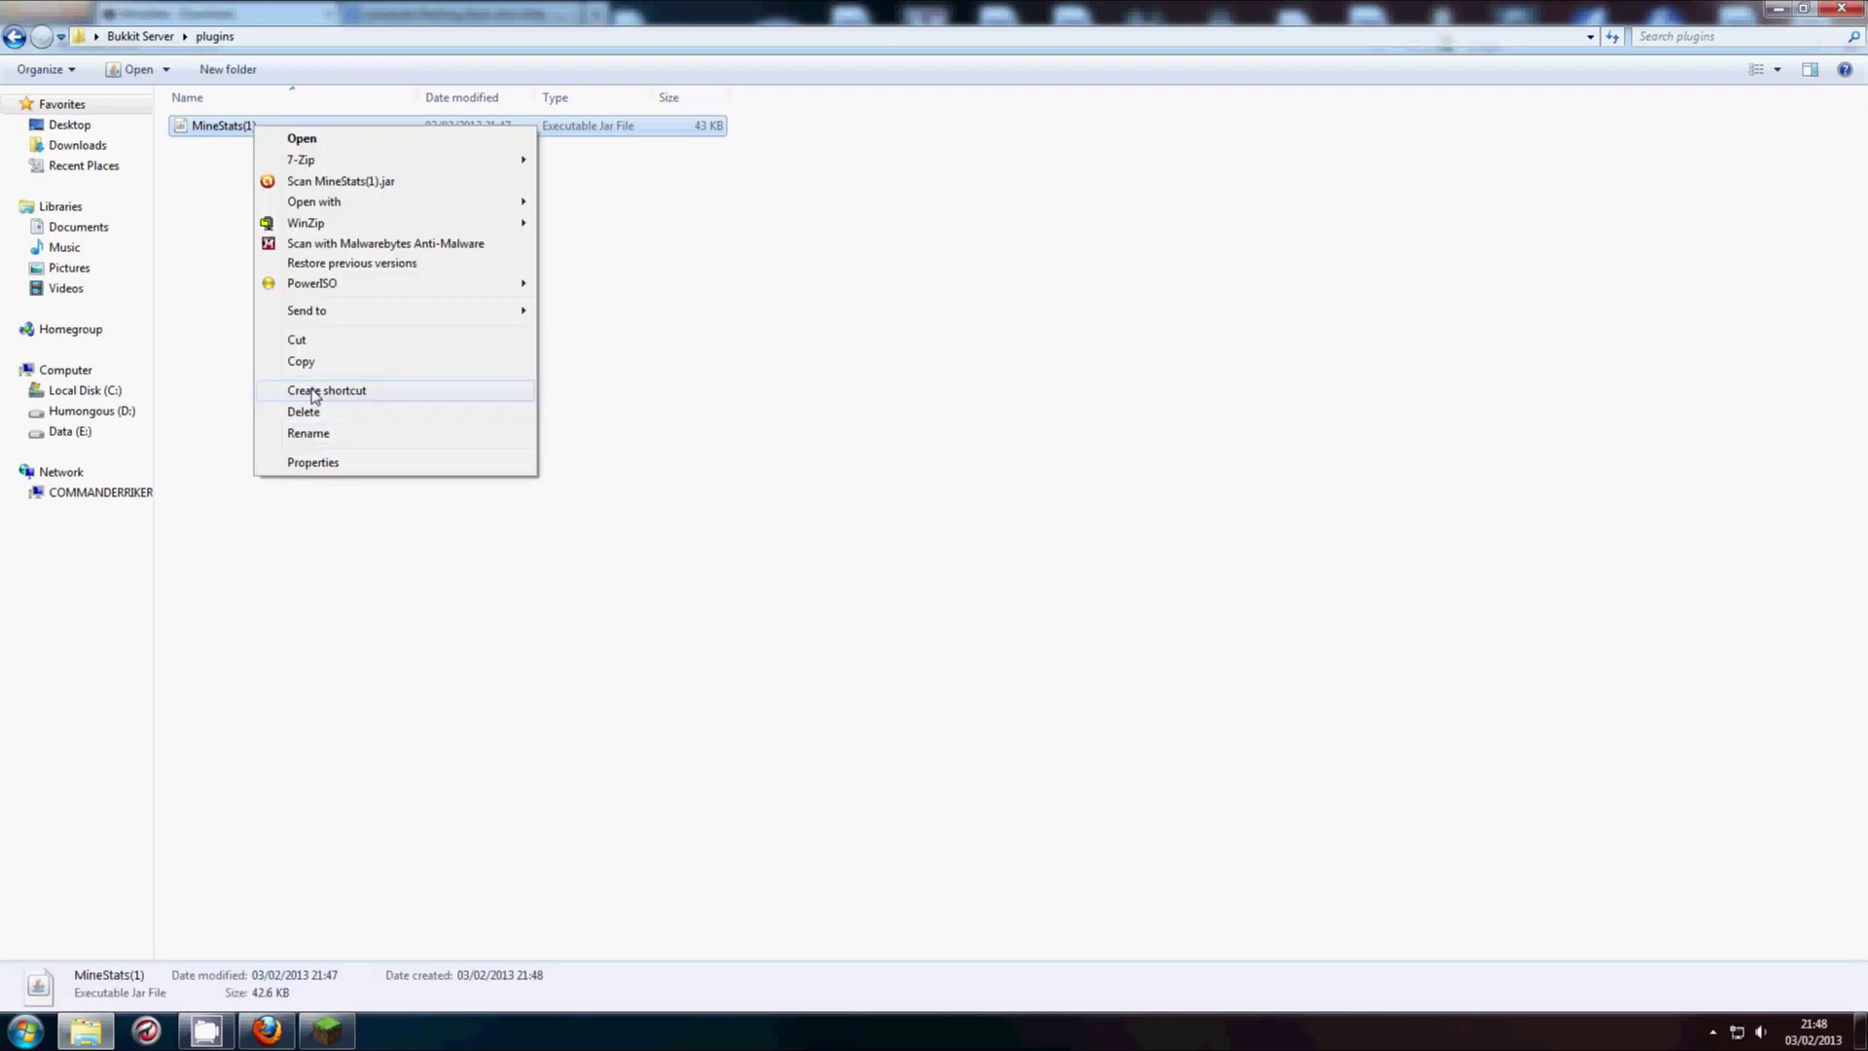
{"action": "left_click", "coordinate": [311, 436]}
{"action": "key", "text": "End"}
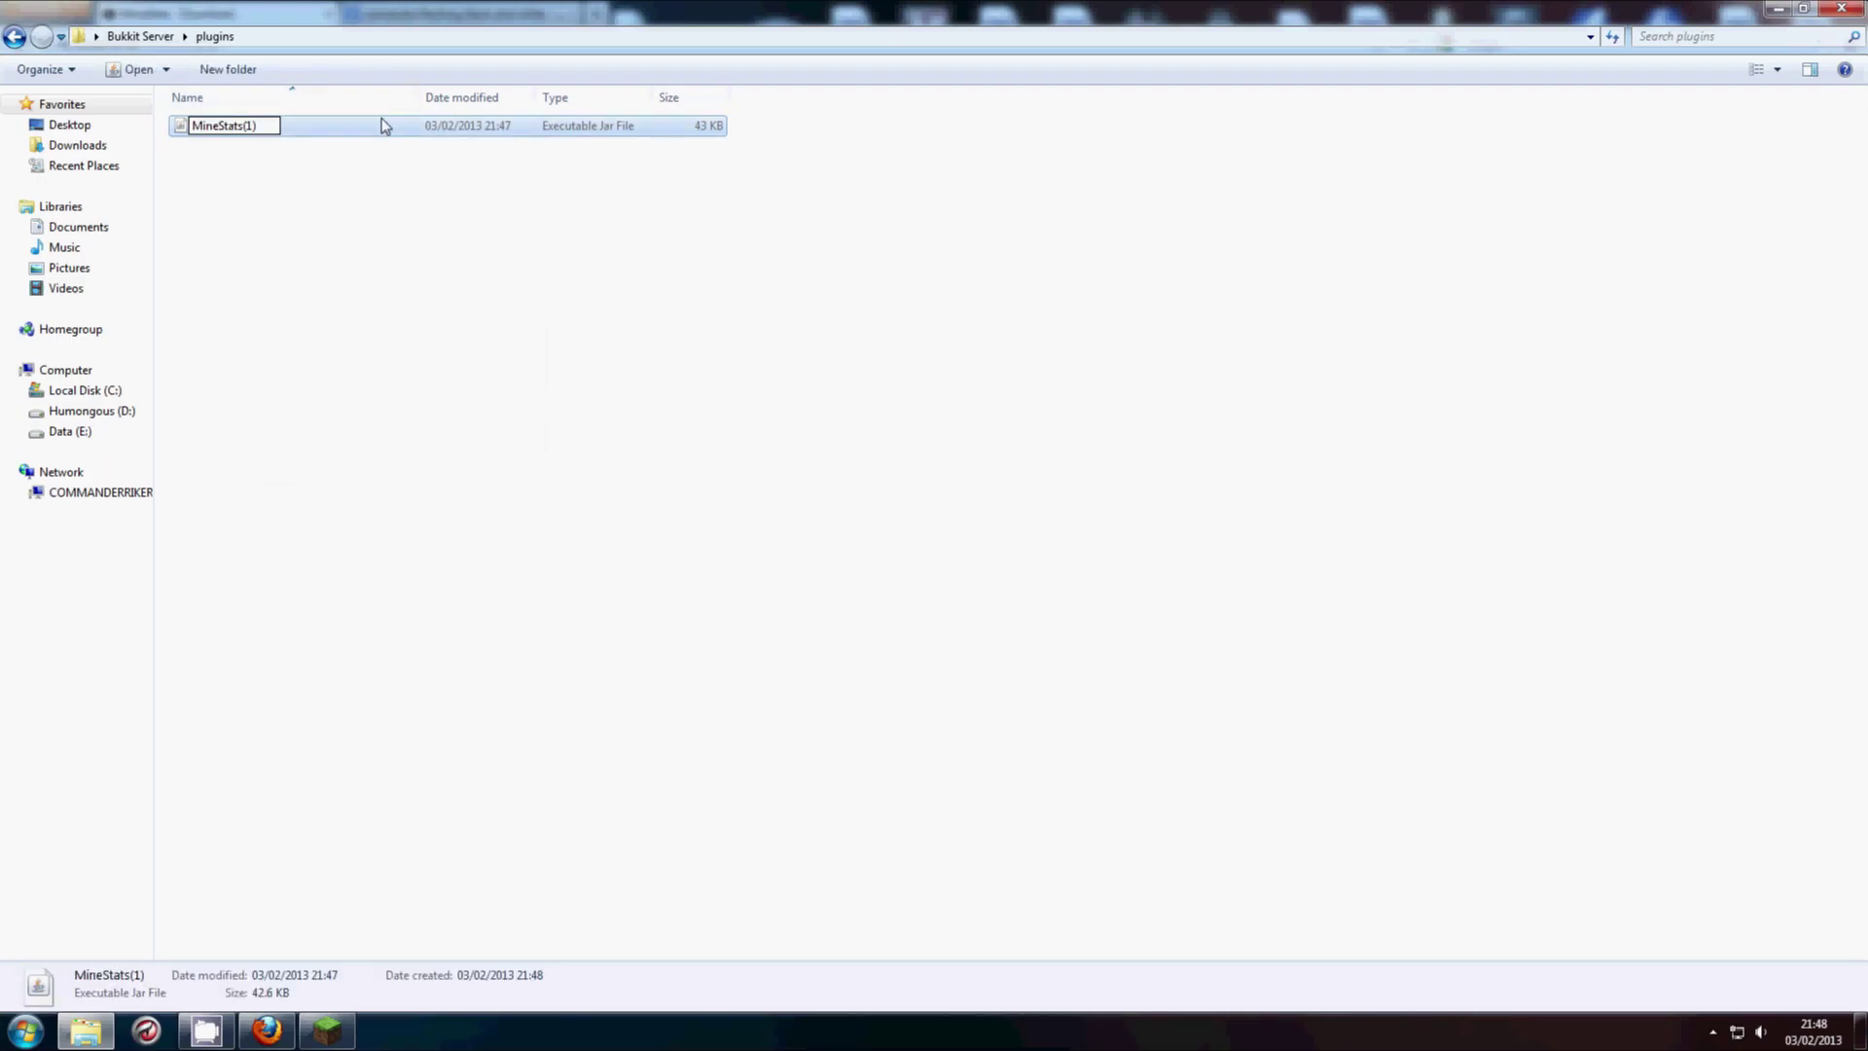
{"action": "key", "text": "BackSpace"}
{"action": "key", "text": "BackSpace"}
{"action": "key", "text": "BackSpace"}
{"action": "key", "text": "Return"}
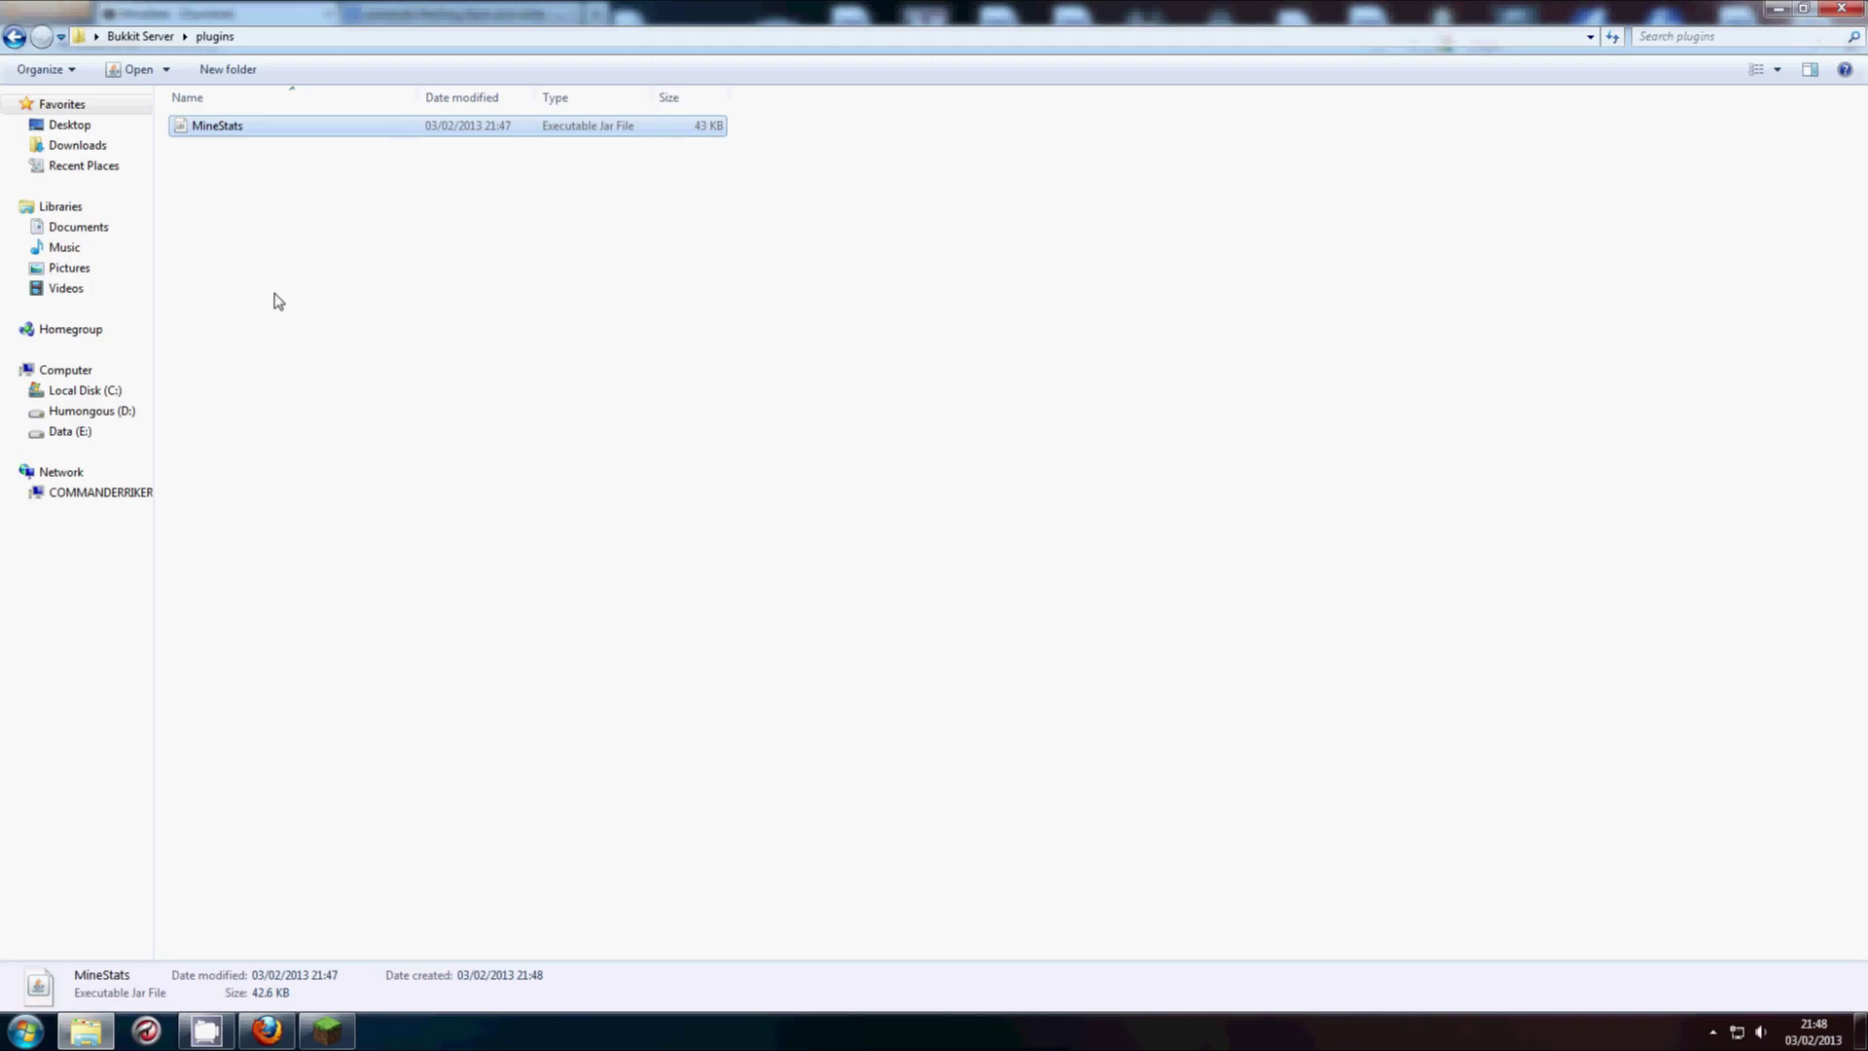
- Return to the Bukkit Server folder, start the server with the run batch file and make its console window taller
{"action": "left_click", "coordinate": [278, 302]}
{"action": "left_click", "coordinate": [232, 120]}
{"action": "left_click", "coordinate": [140, 37]}
{"action": "left_click", "coordinate": [140, 37]}
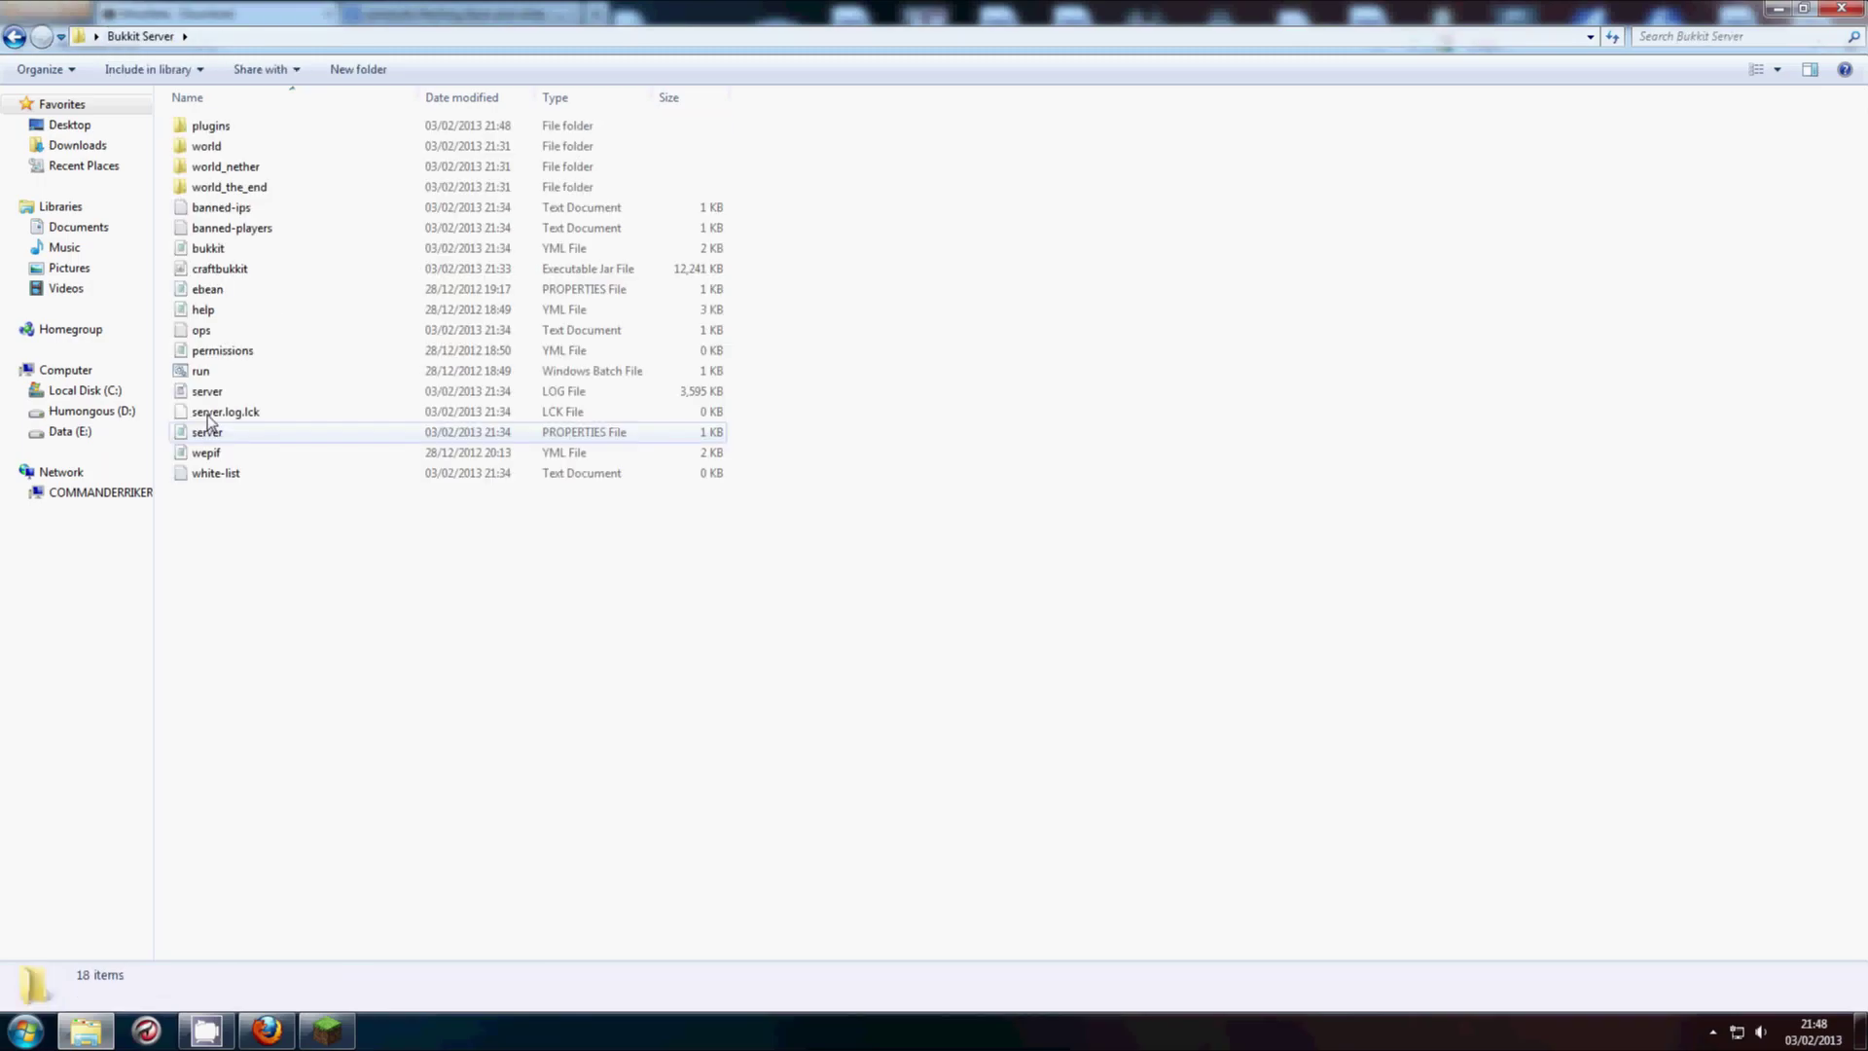
{"action": "double_click", "coordinate": [206, 371]}
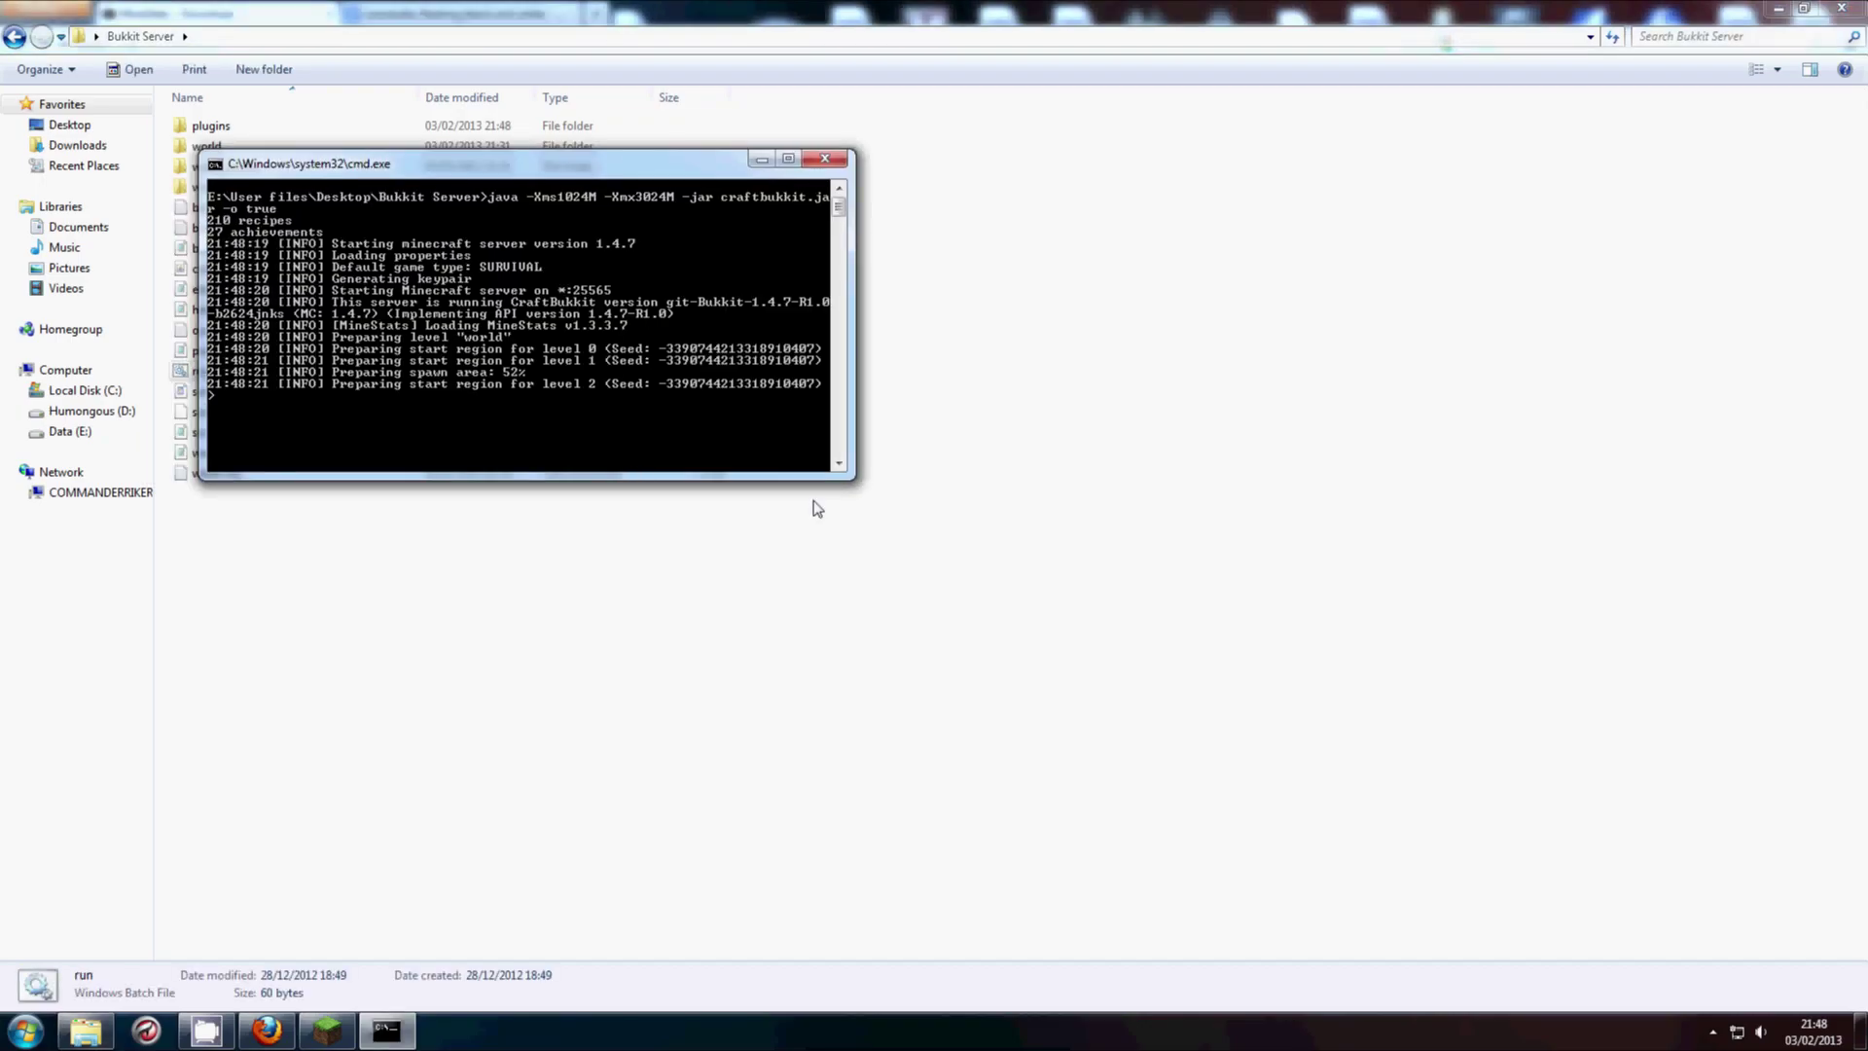
{"action": "left_click_drag", "start_coordinate": [844, 471], "coordinate": [897, 584]}
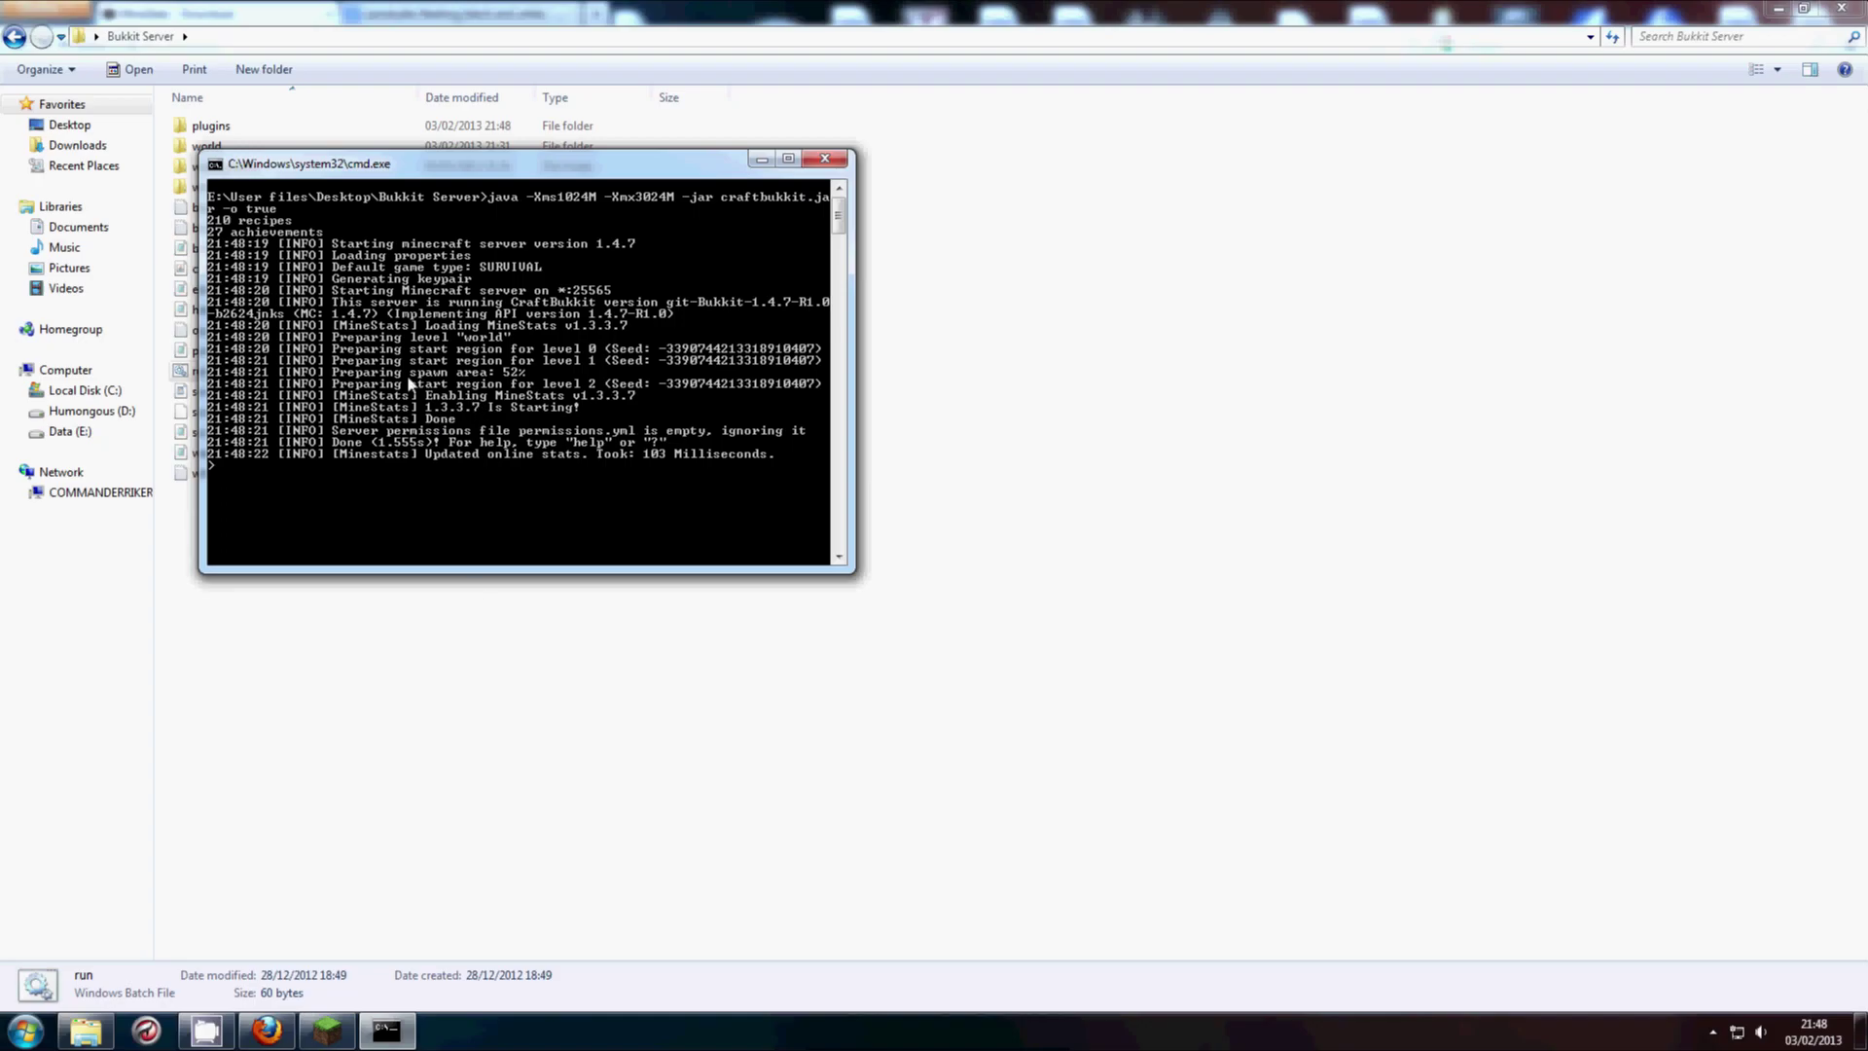
- Switch back to Firefox and open the Bukkit Server's dashboard on the MineStats site
{"action": "left_click", "coordinate": [157, 957]}
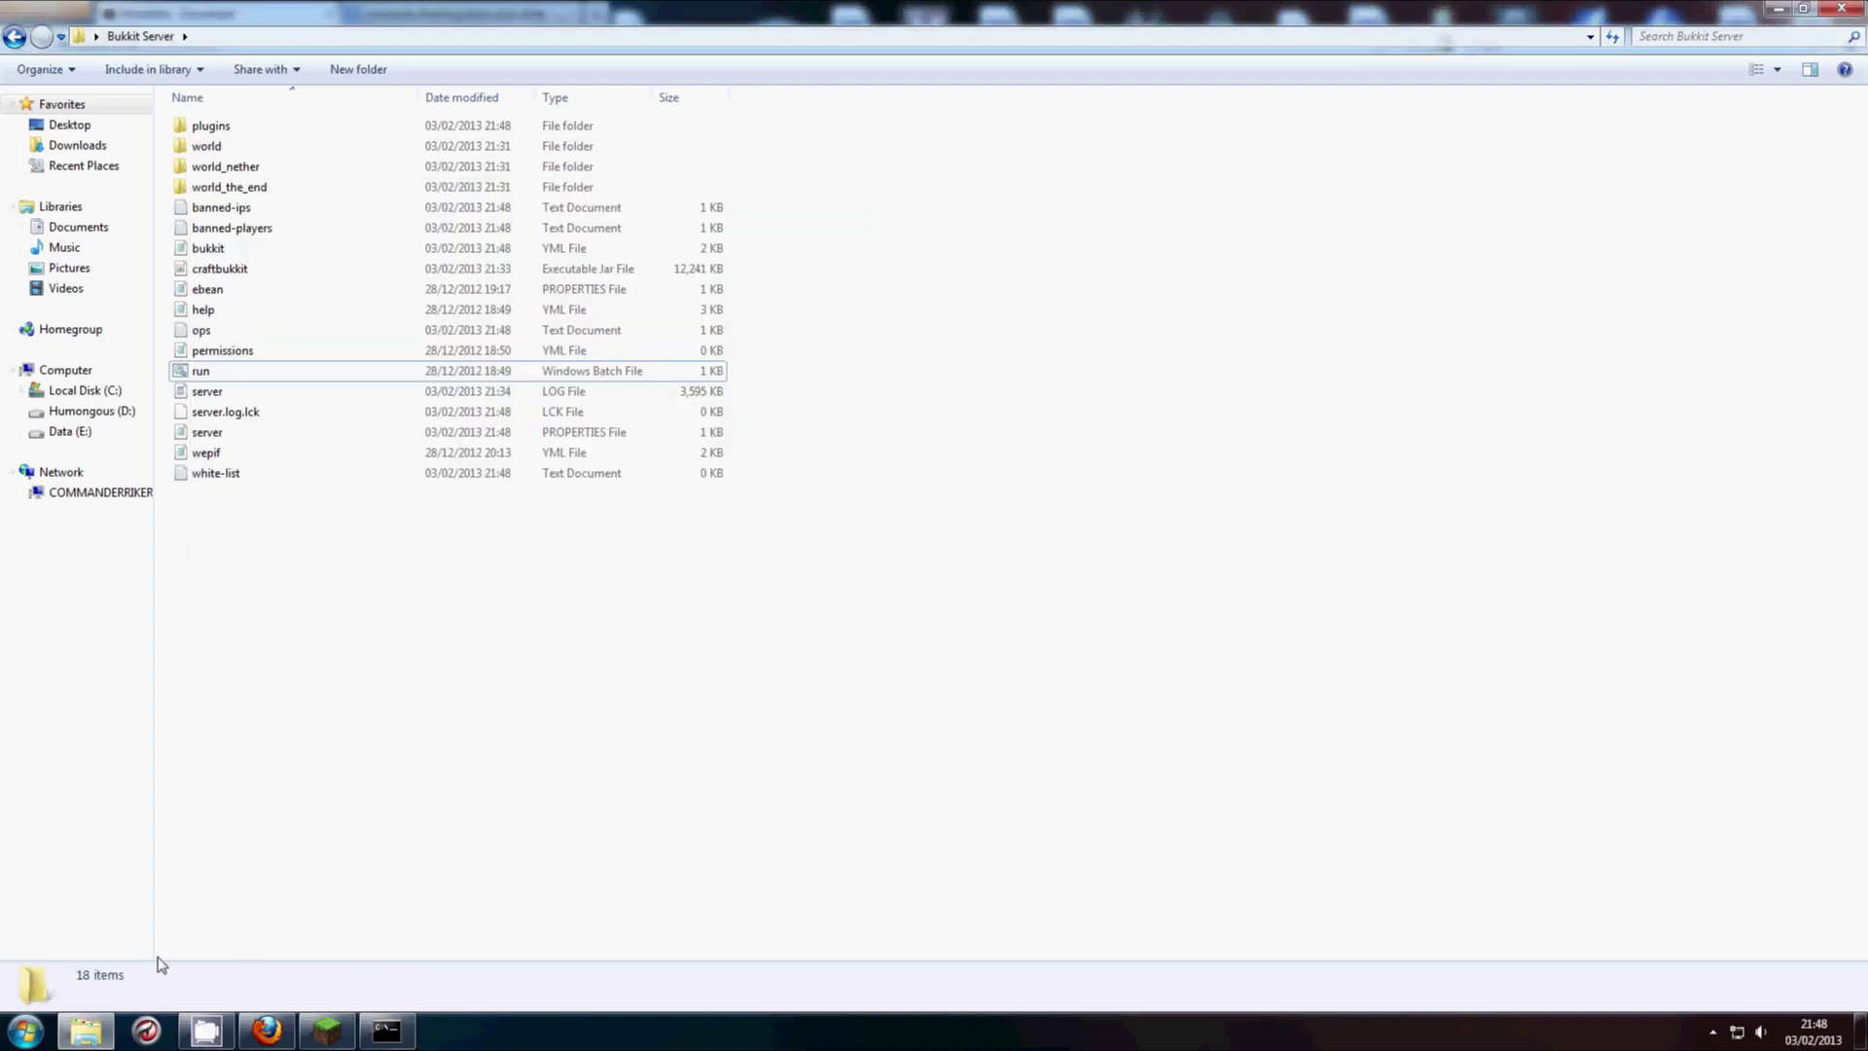
{"action": "left_click", "coordinate": [265, 1034]}
{"action": "left_click", "coordinate": [734, 104]}
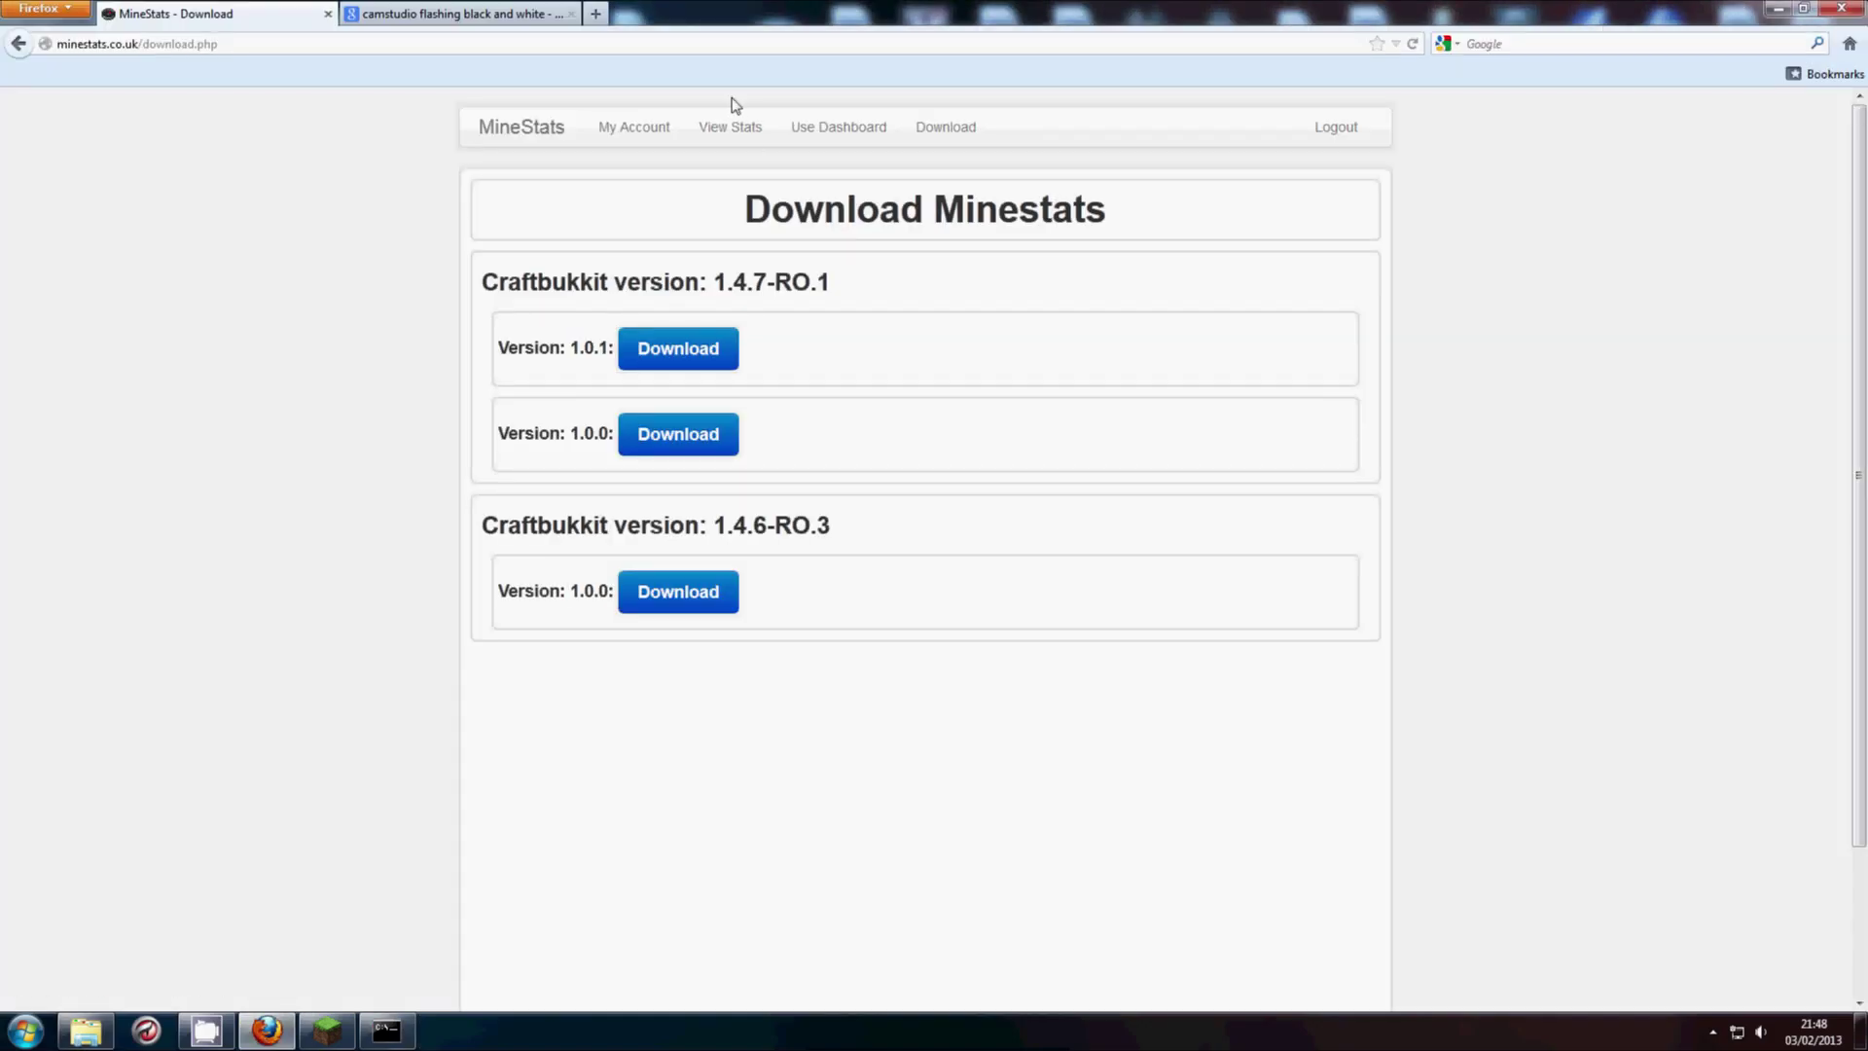
{"action": "left_click", "coordinate": [822, 136]}
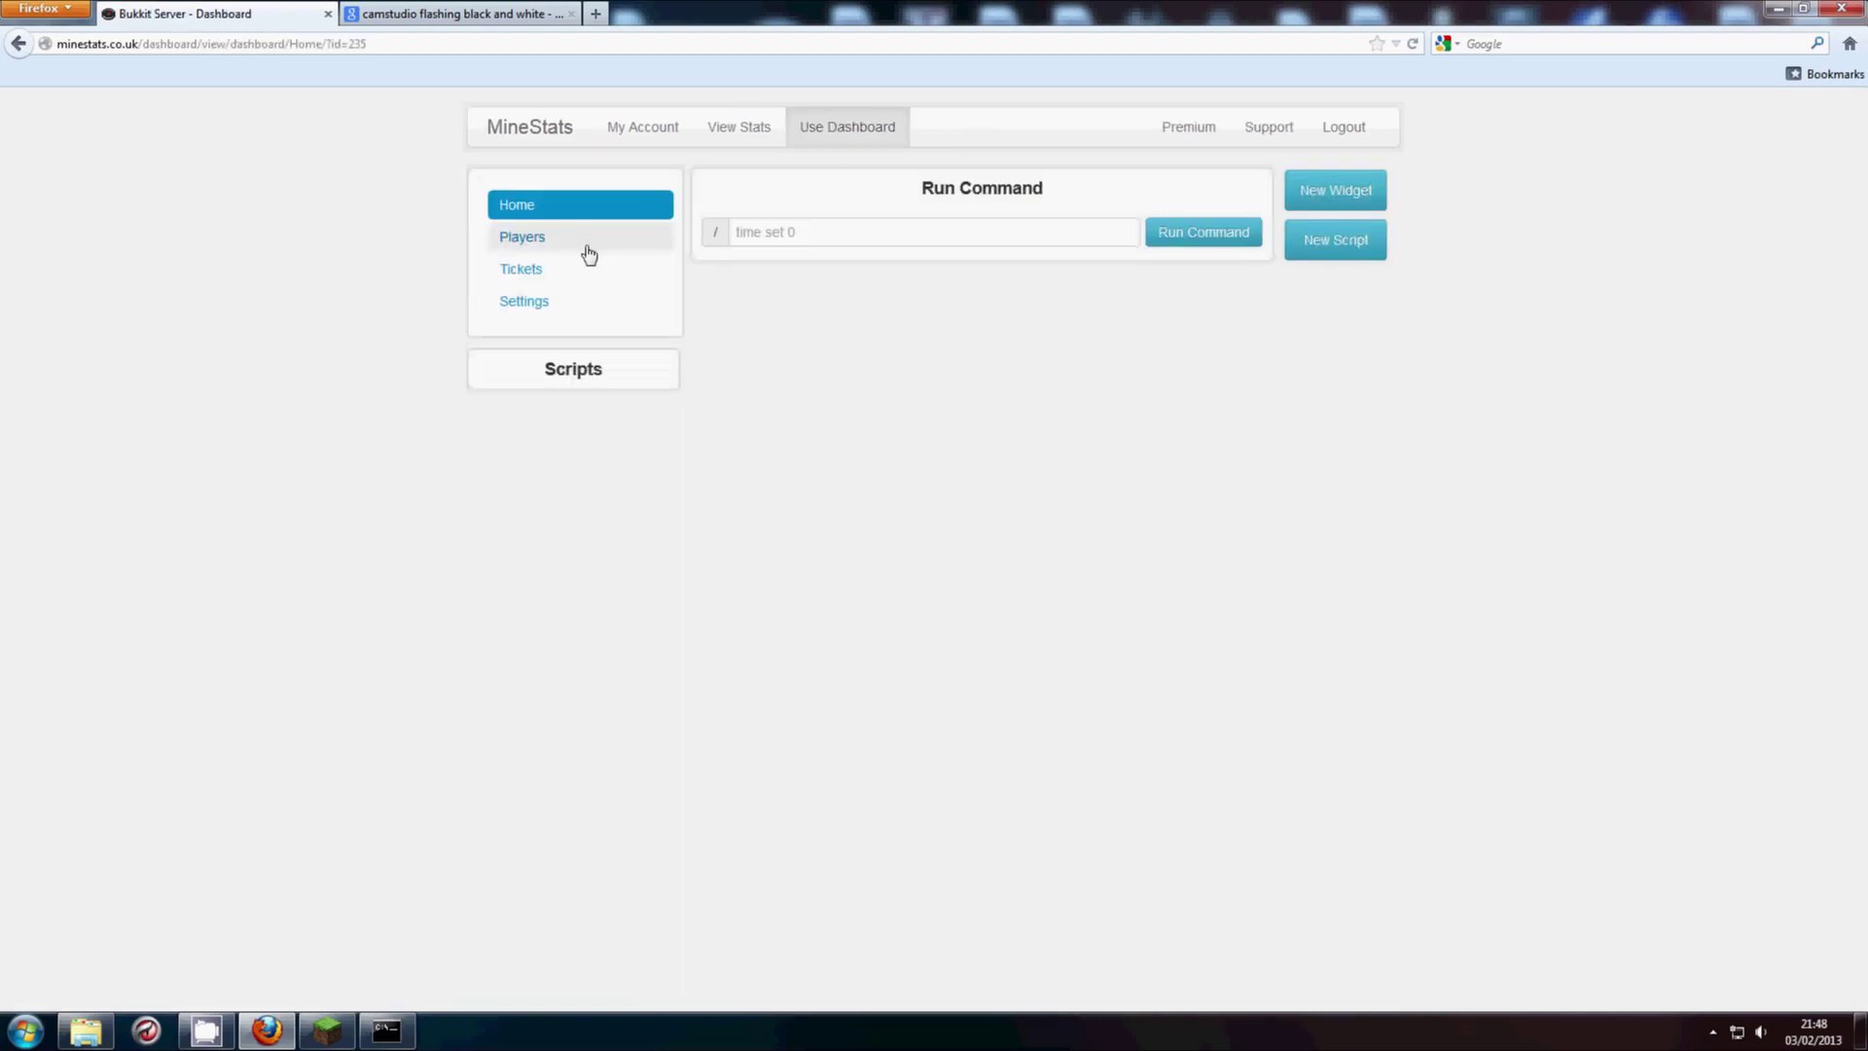
- Switch to Minecraft, refresh the multiplayer list and join Locally Hosted Servah, moving around briefly before opening the inventory
{"action": "left_click", "coordinate": [349, 1037]}
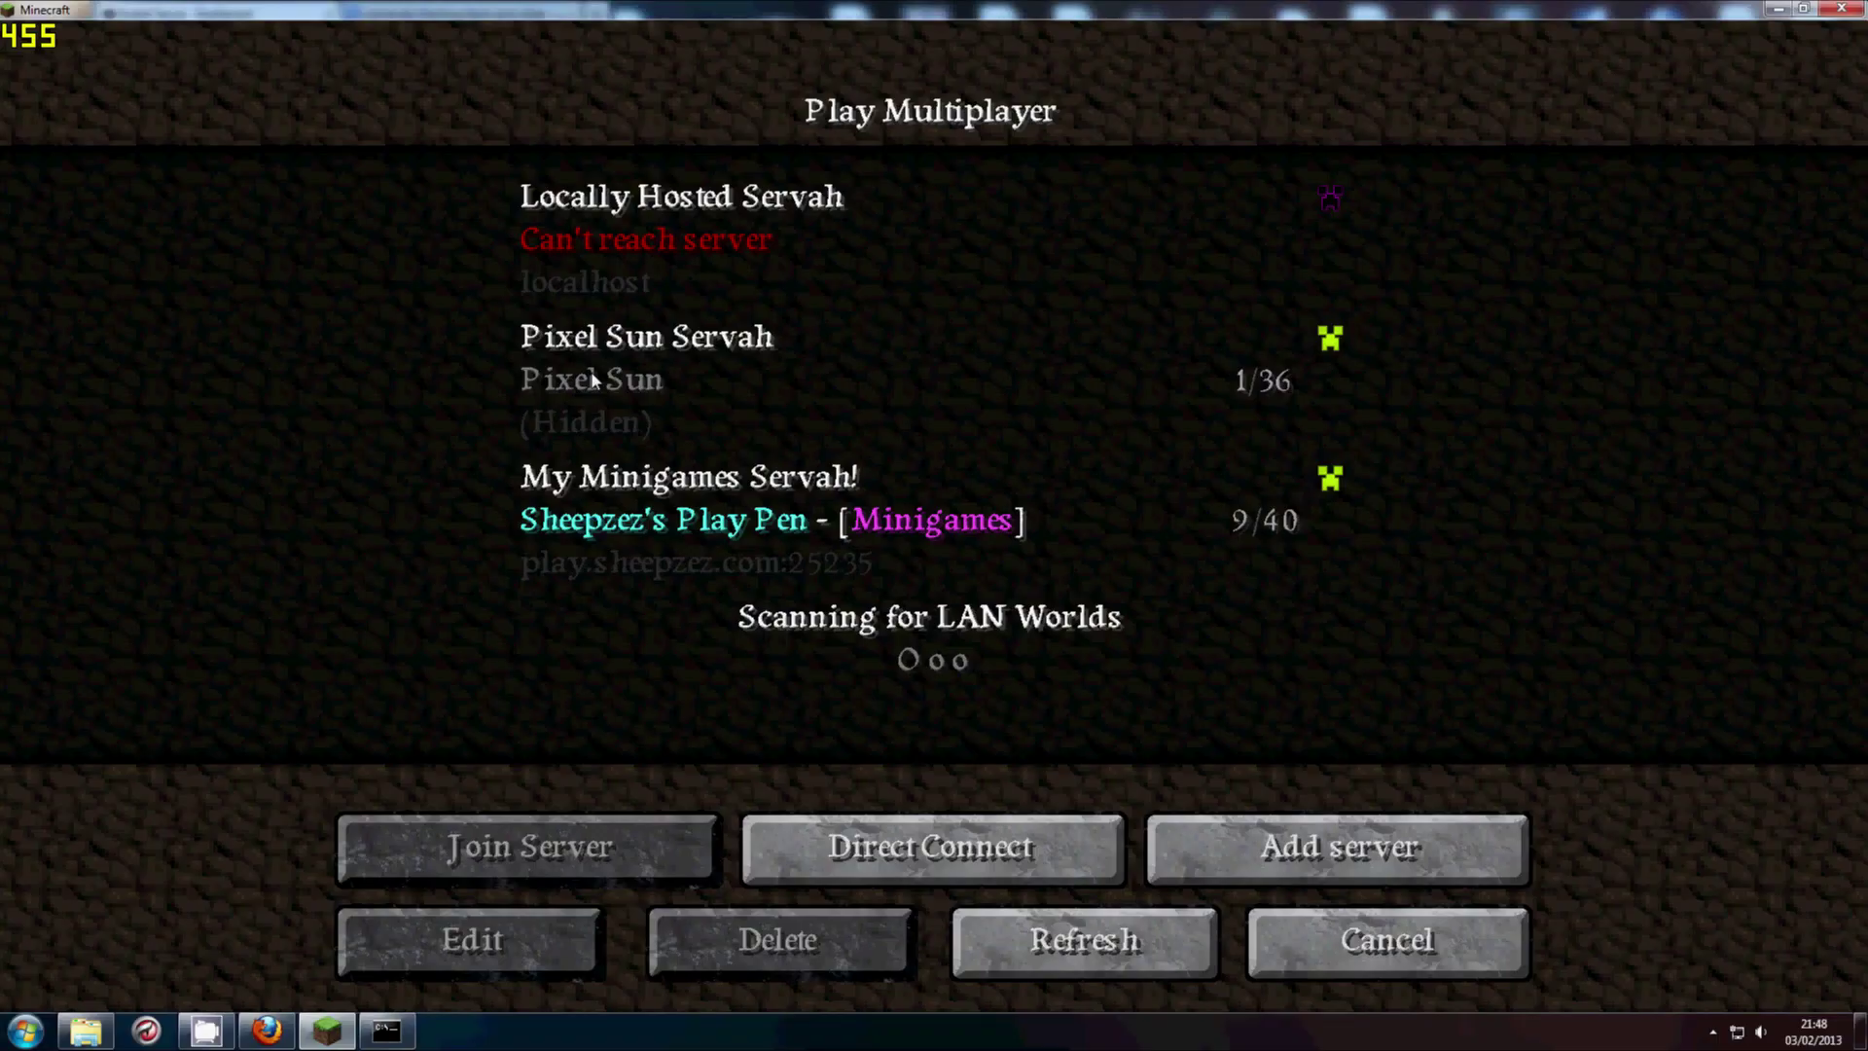
{"action": "left_click", "coordinate": [1020, 936]}
{"action": "left_click", "coordinate": [688, 247]}
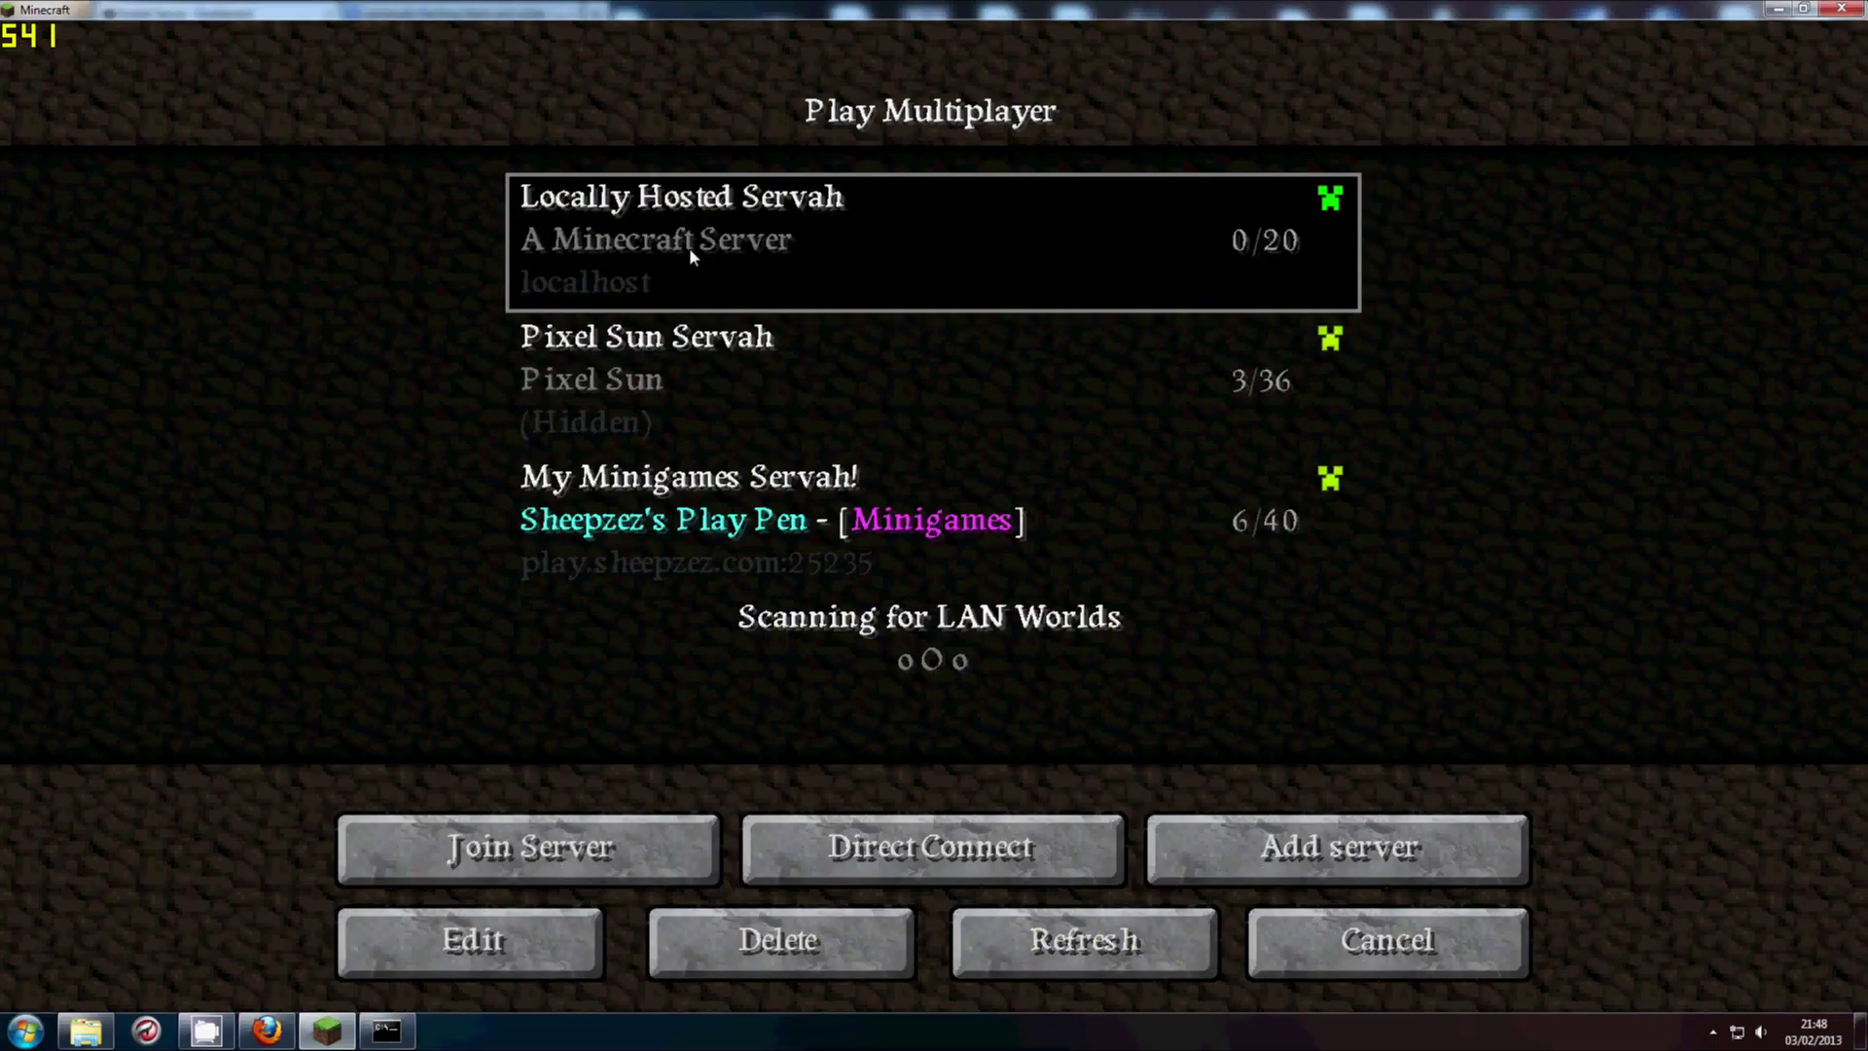
{"action": "left_click", "coordinate": [561, 856]}
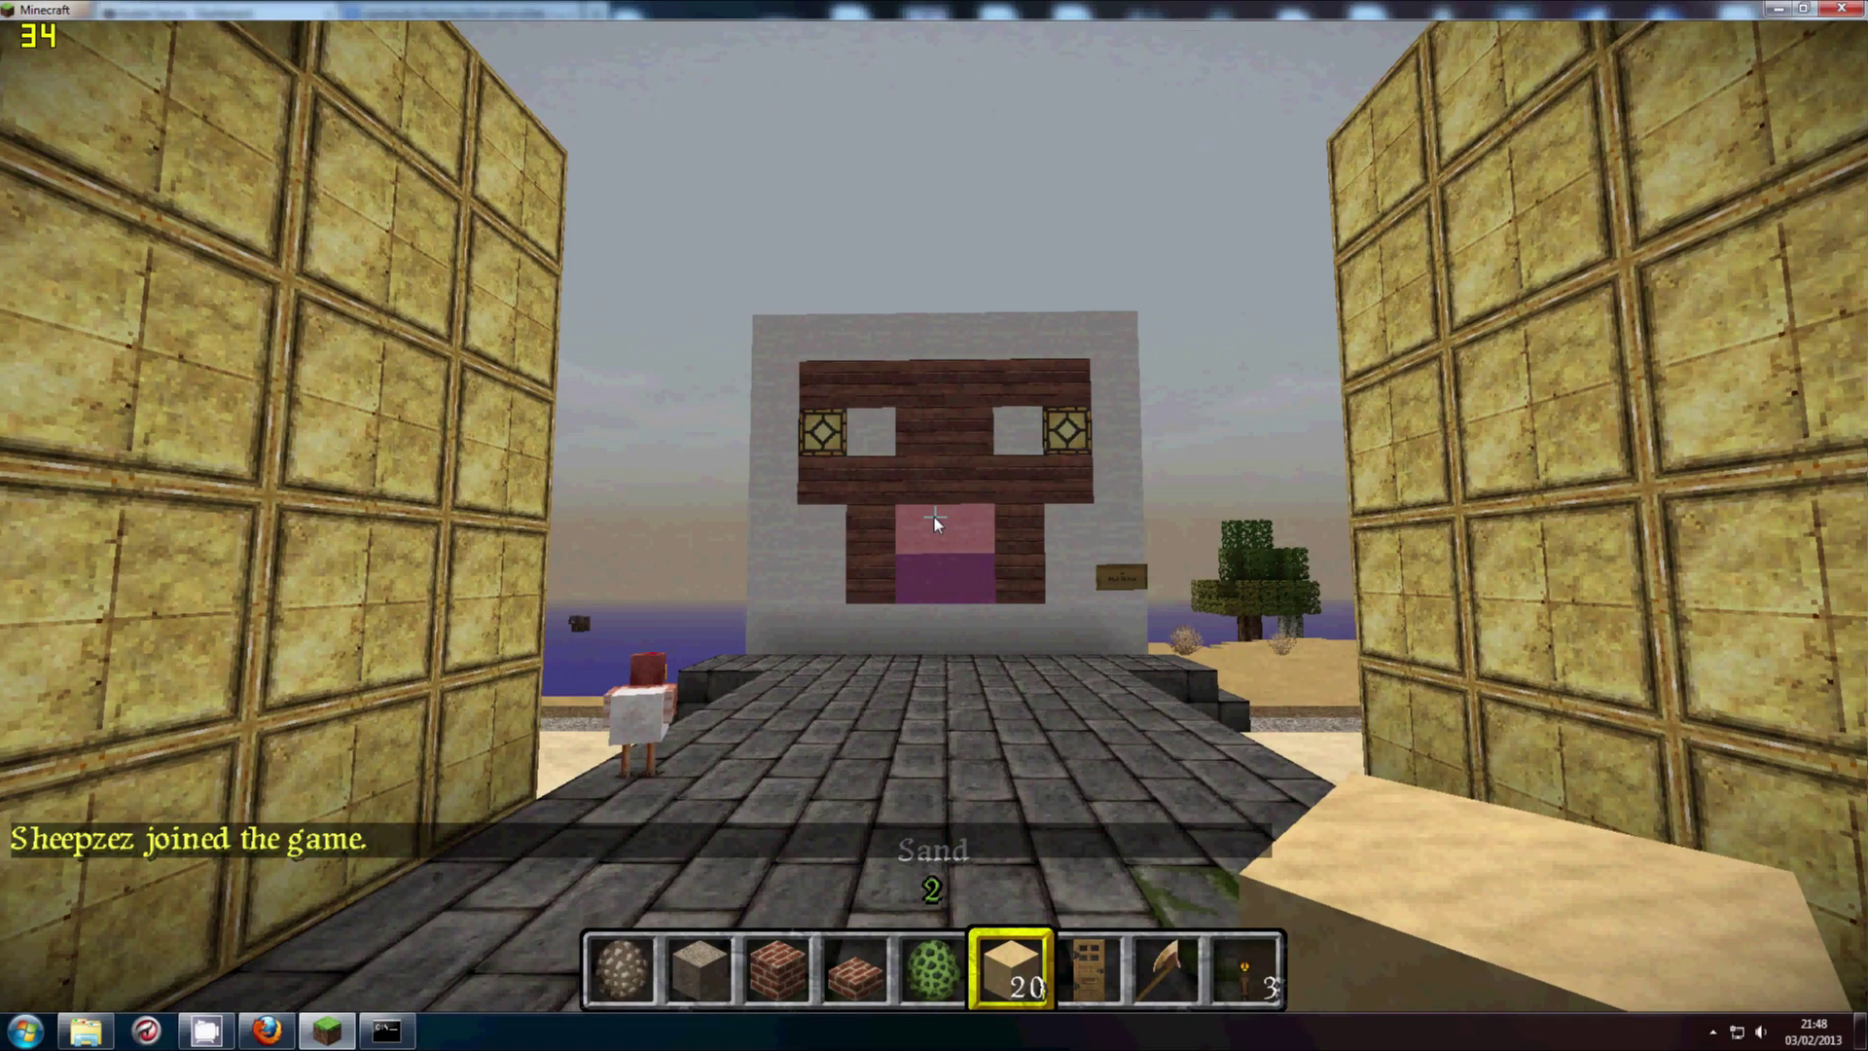
{"action": "key", "text": "w"}
{"action": "left_click", "coordinate": [551, 510]}
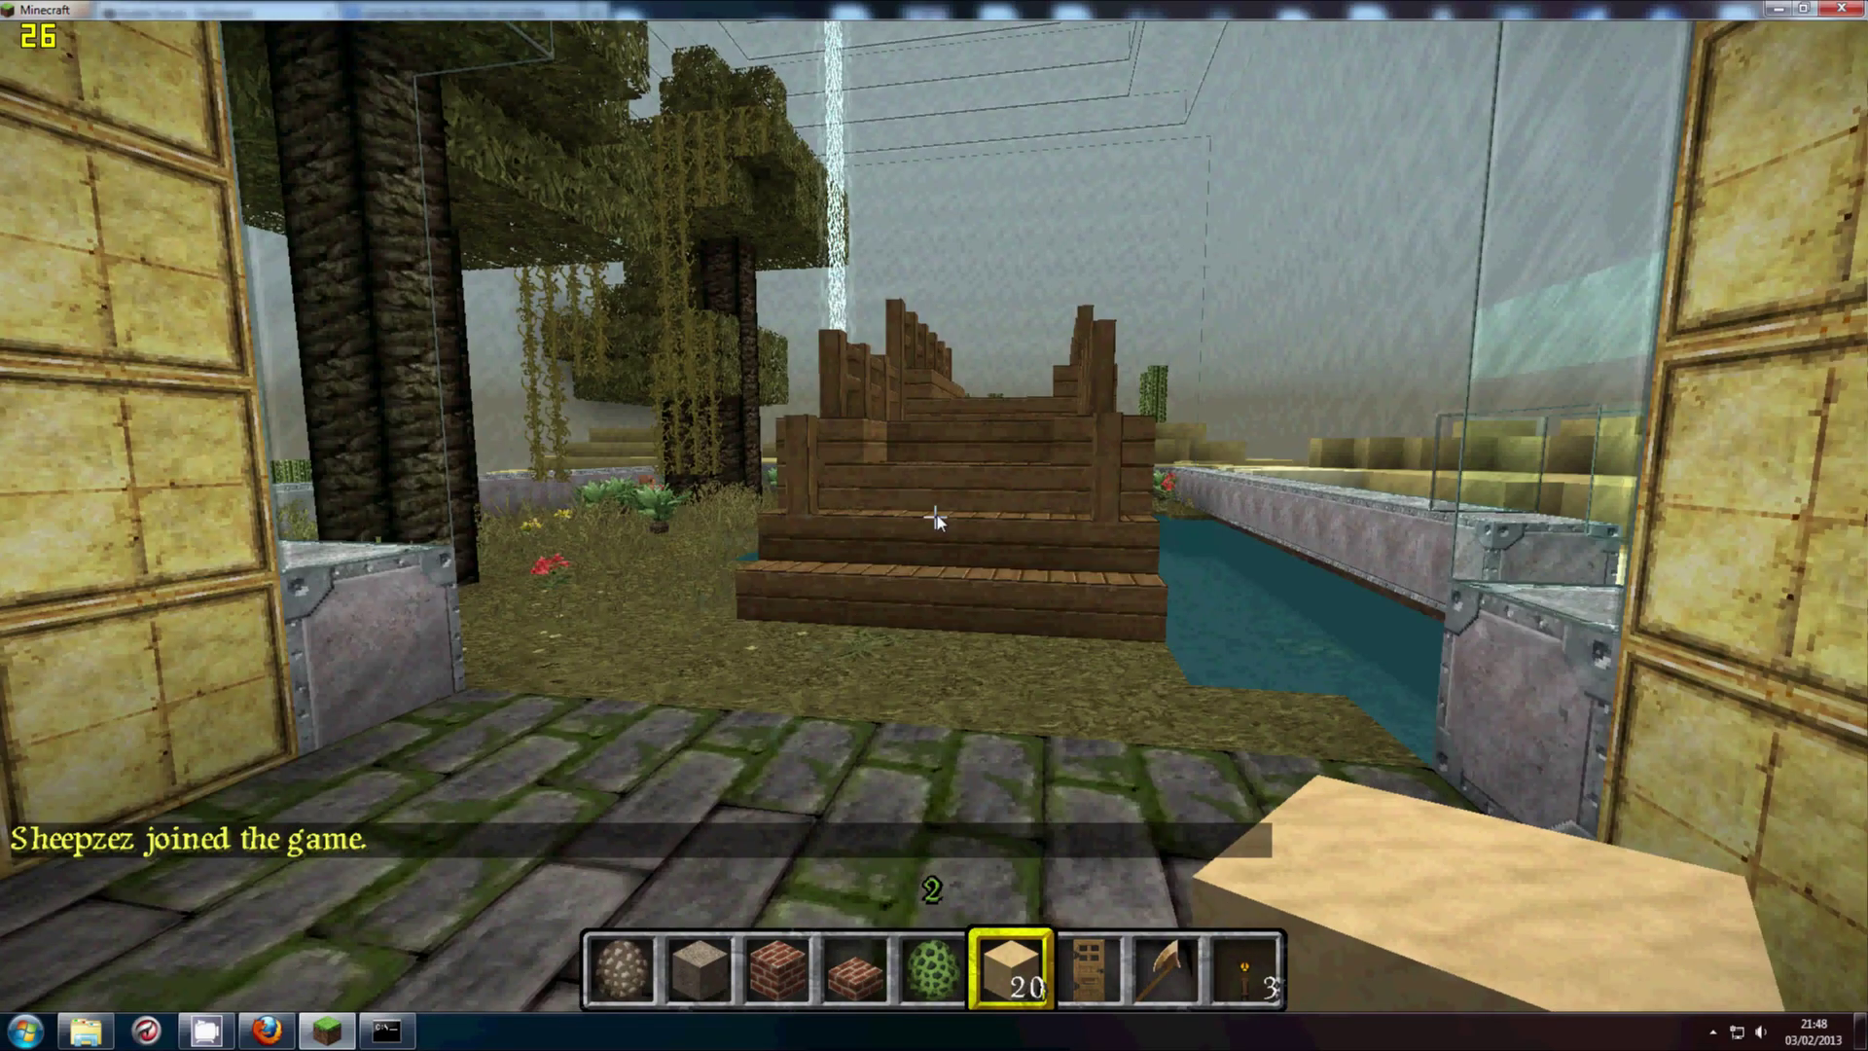
{"action": "key", "text": "e"}
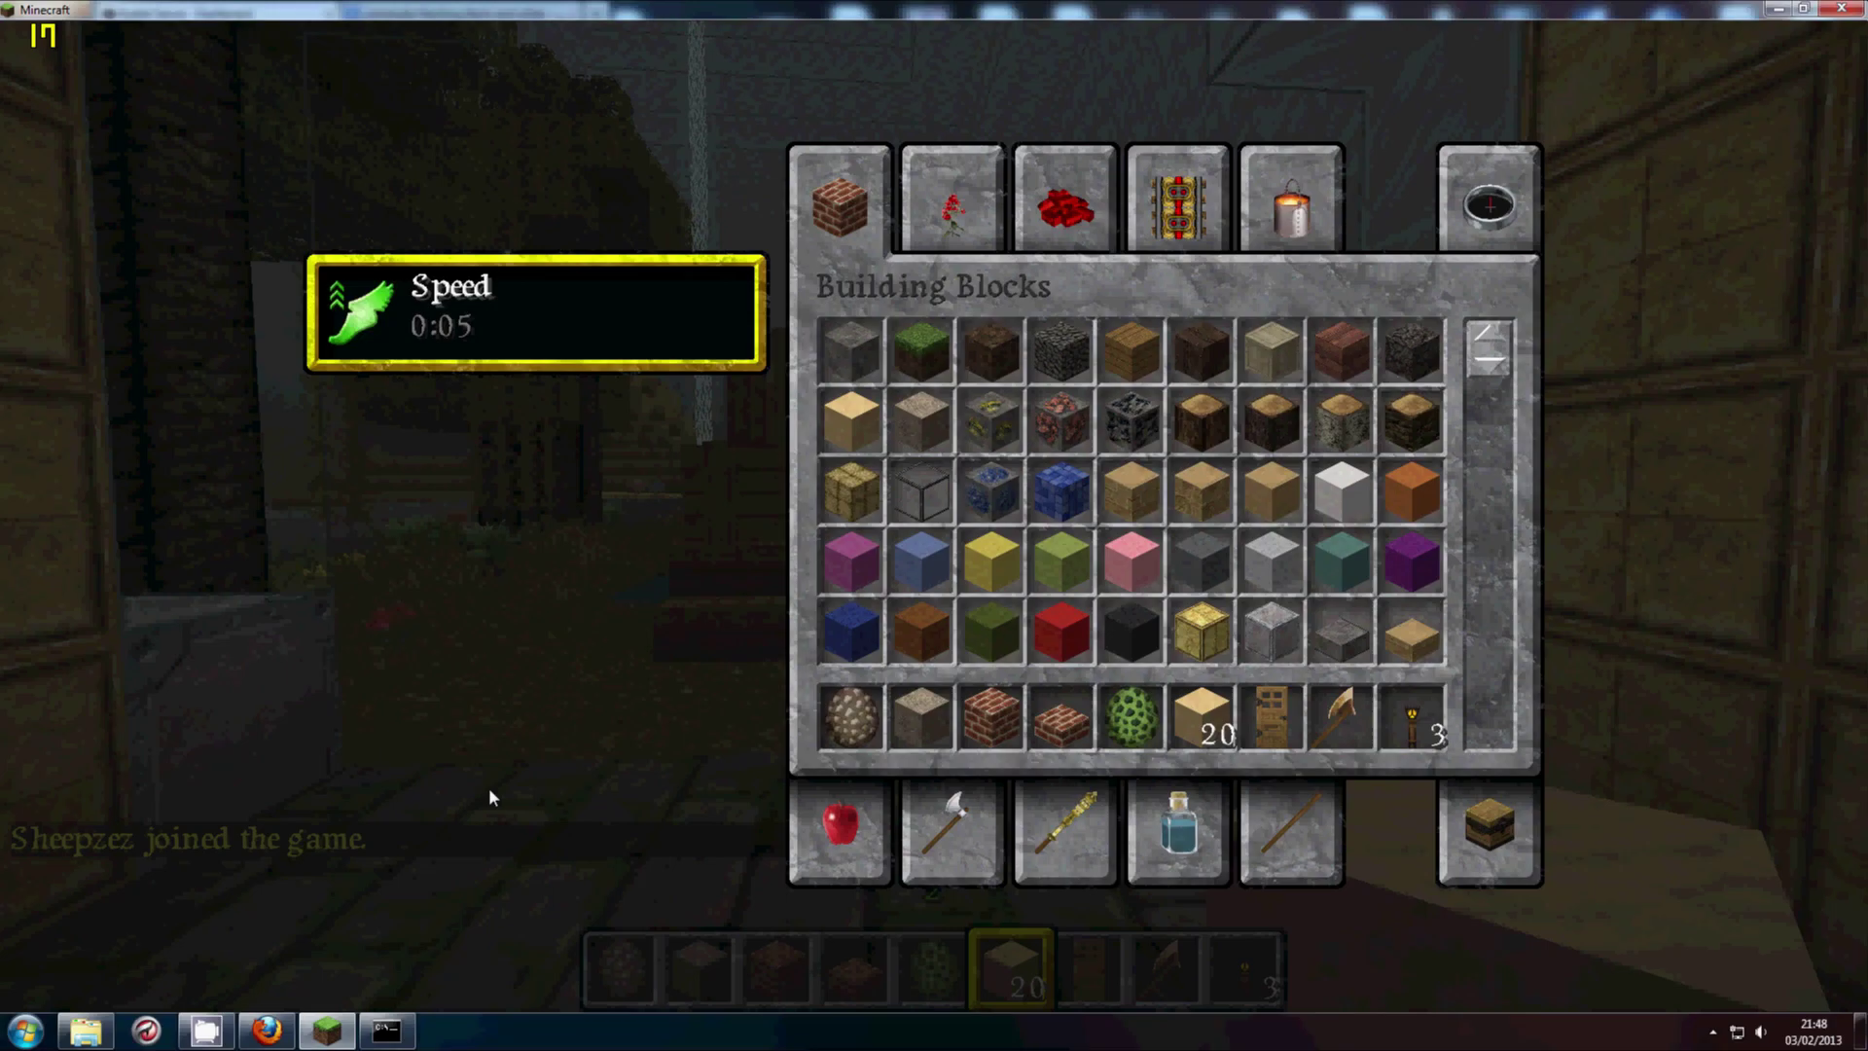
- Return to the MineStats dashboard in Firefox and check its online players, tickets and settings pages
{"action": "left_click", "coordinate": [268, 1045]}
{"action": "left_click", "coordinate": [515, 238]}
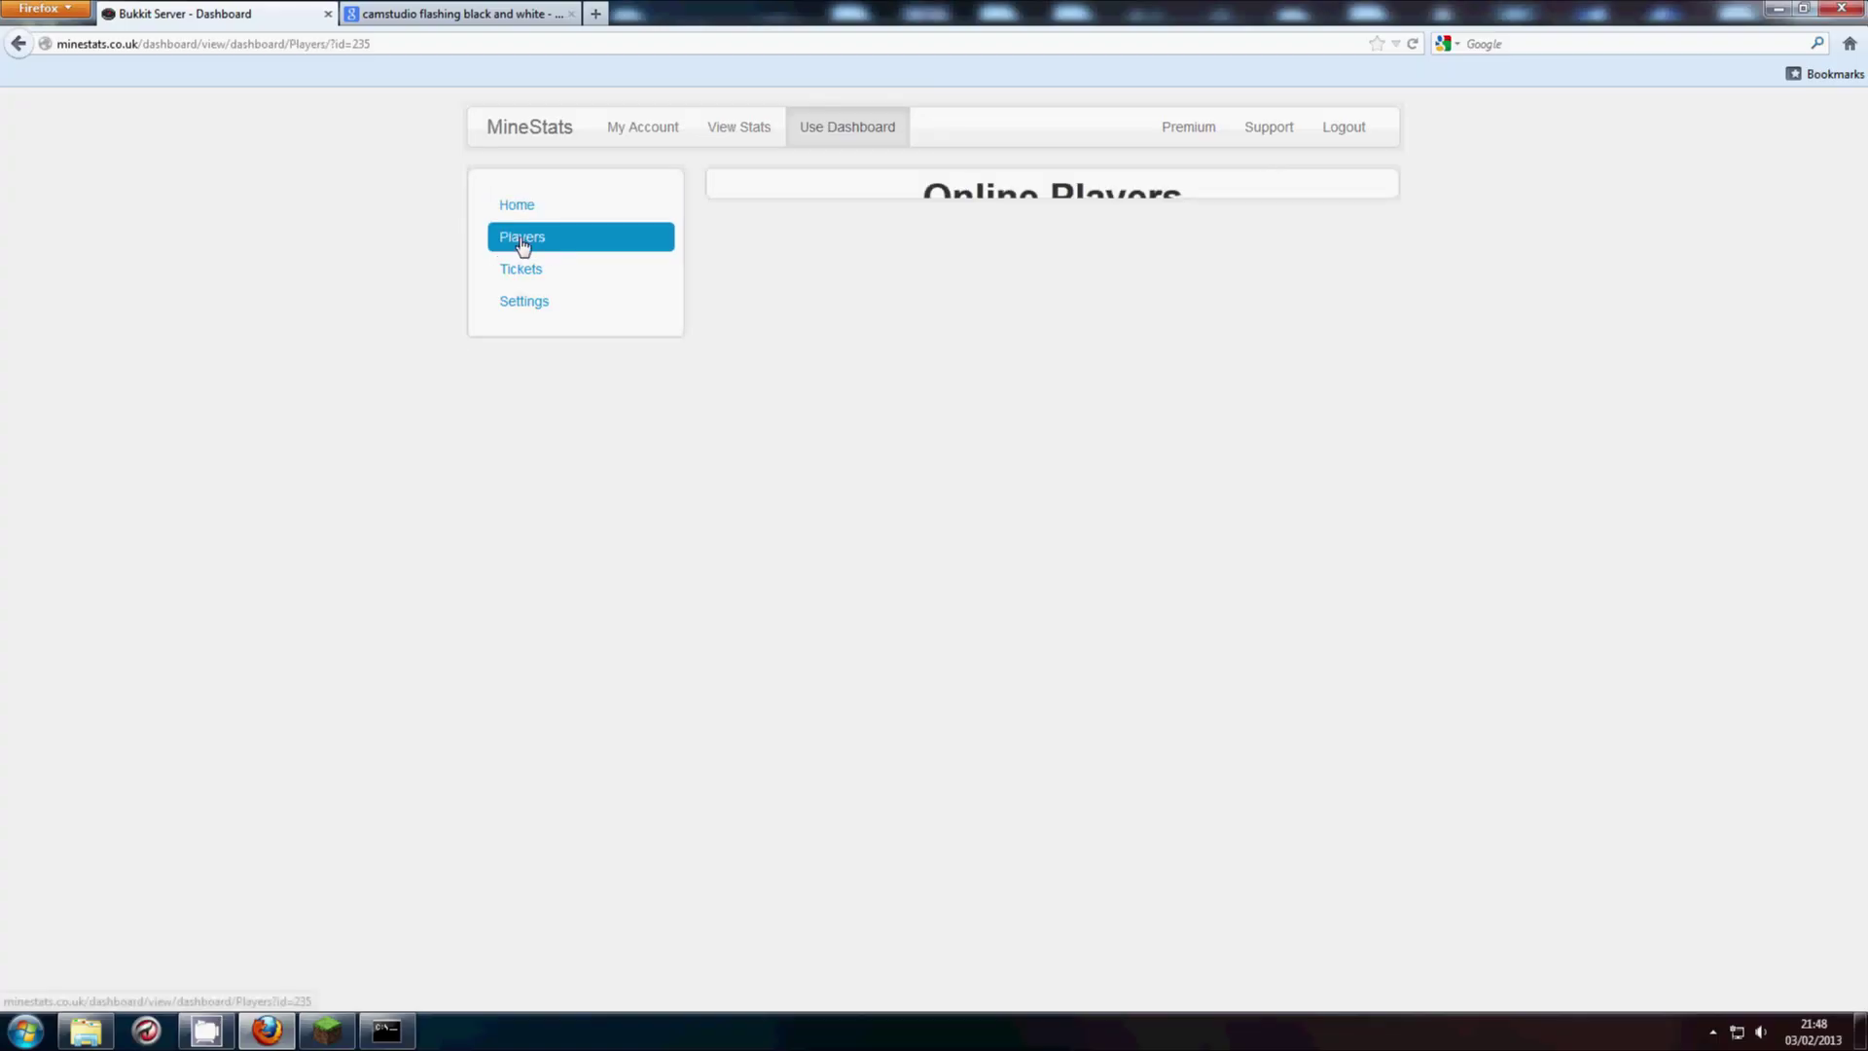
{"action": "double_click", "coordinate": [1018, 239]}
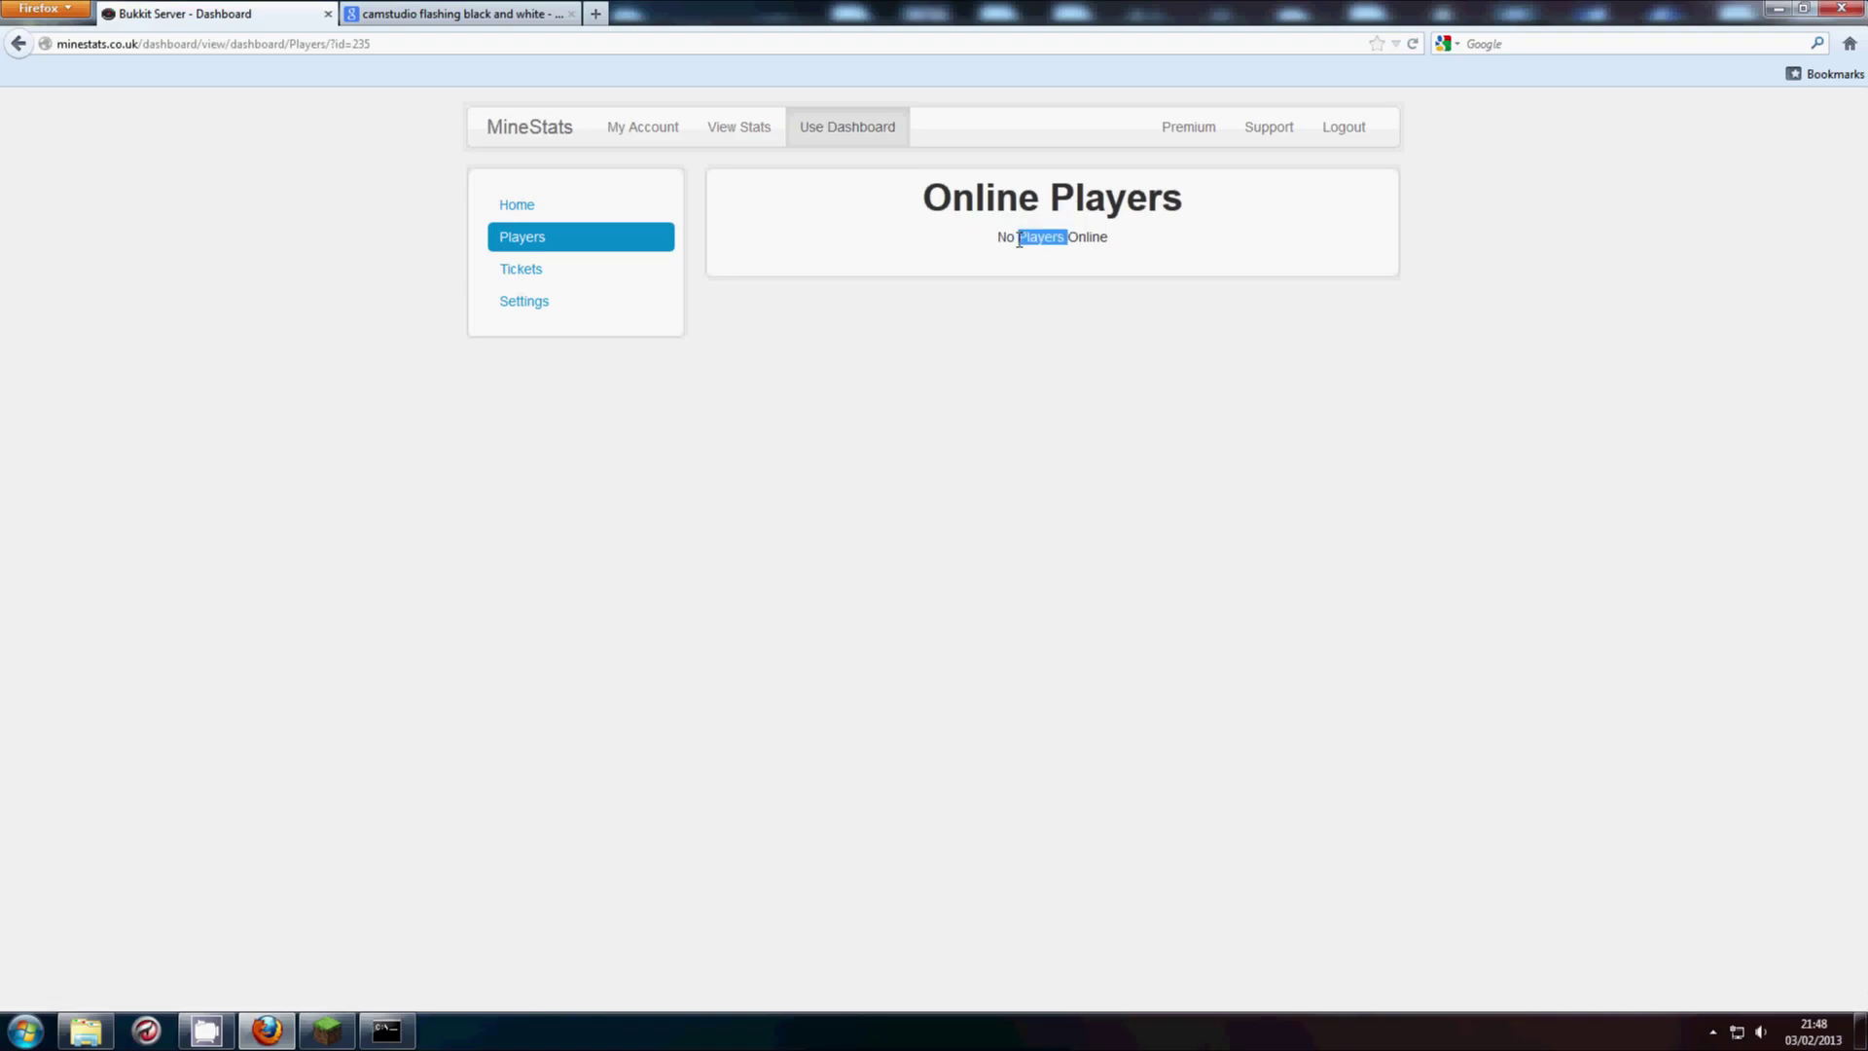
{"action": "left_click", "coordinate": [564, 275]}
{"action": "left_click", "coordinate": [535, 306]}
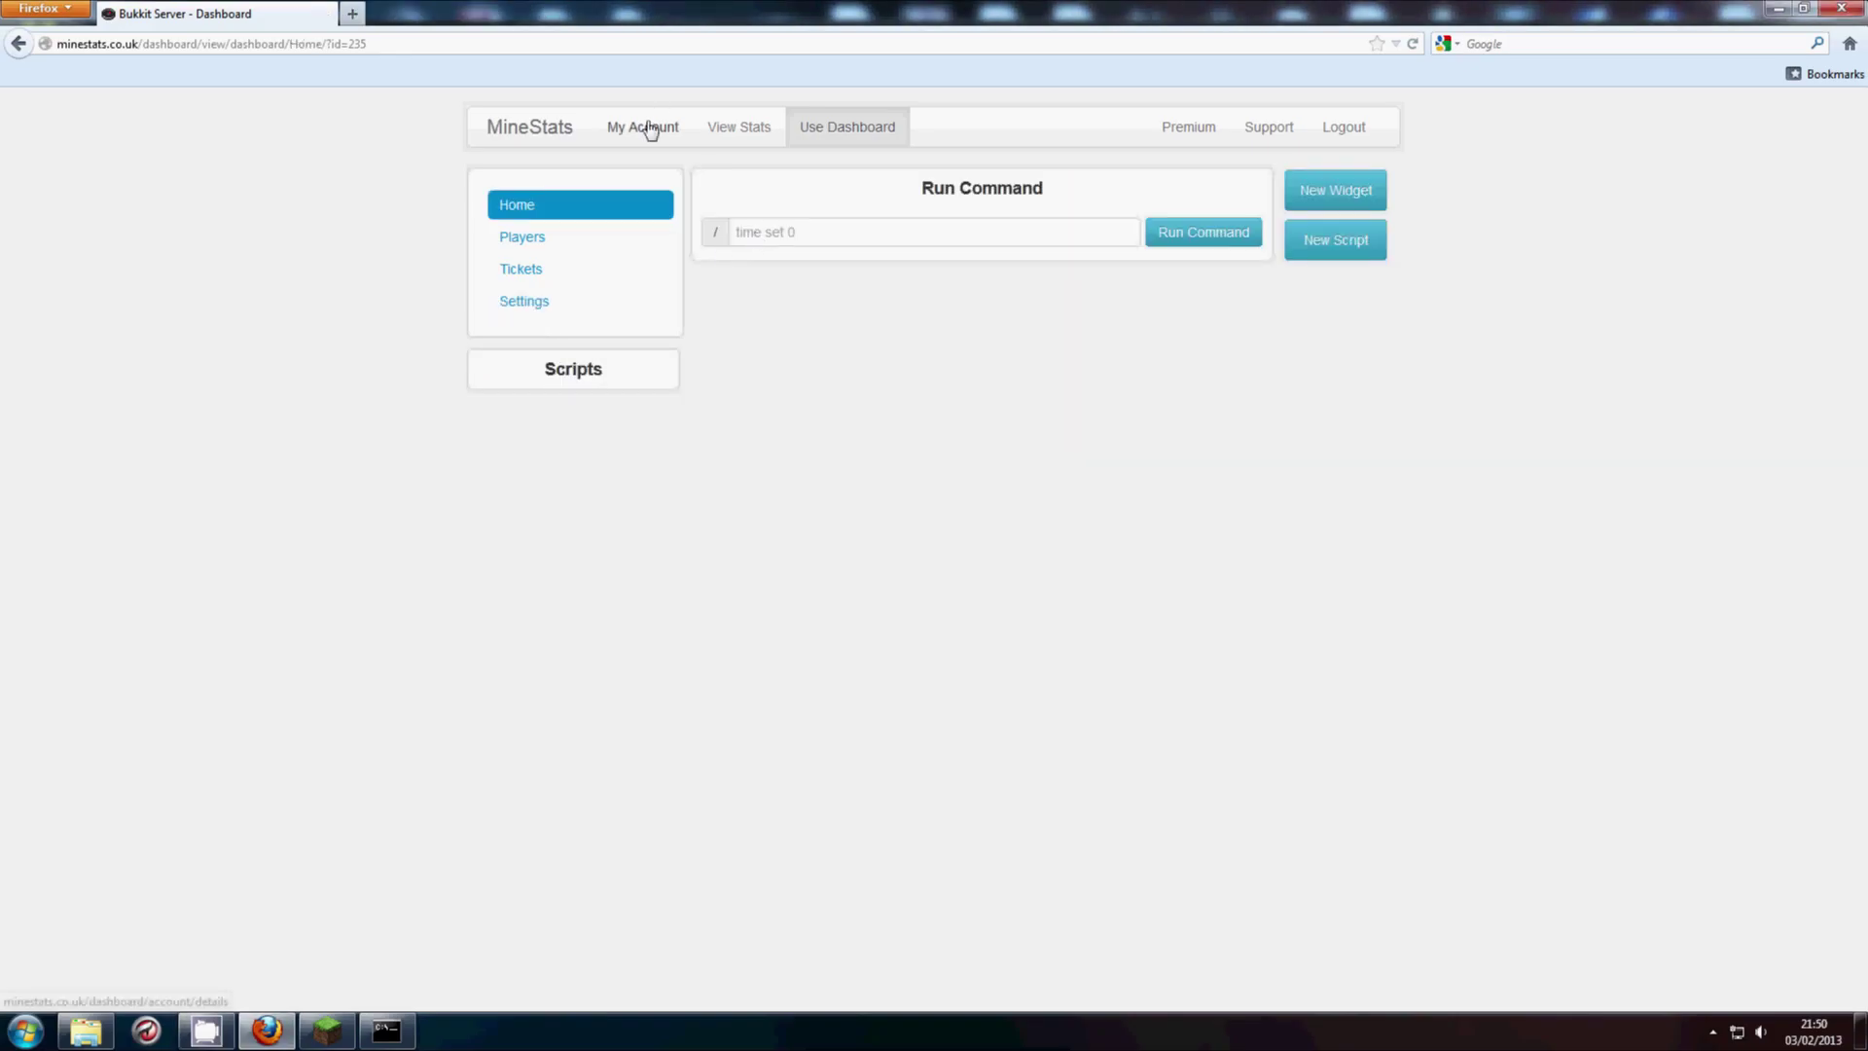
- Open the account's details for Bukkit Server, copy its security code and close the details
{"action": "left_click", "coordinate": [650, 130]}
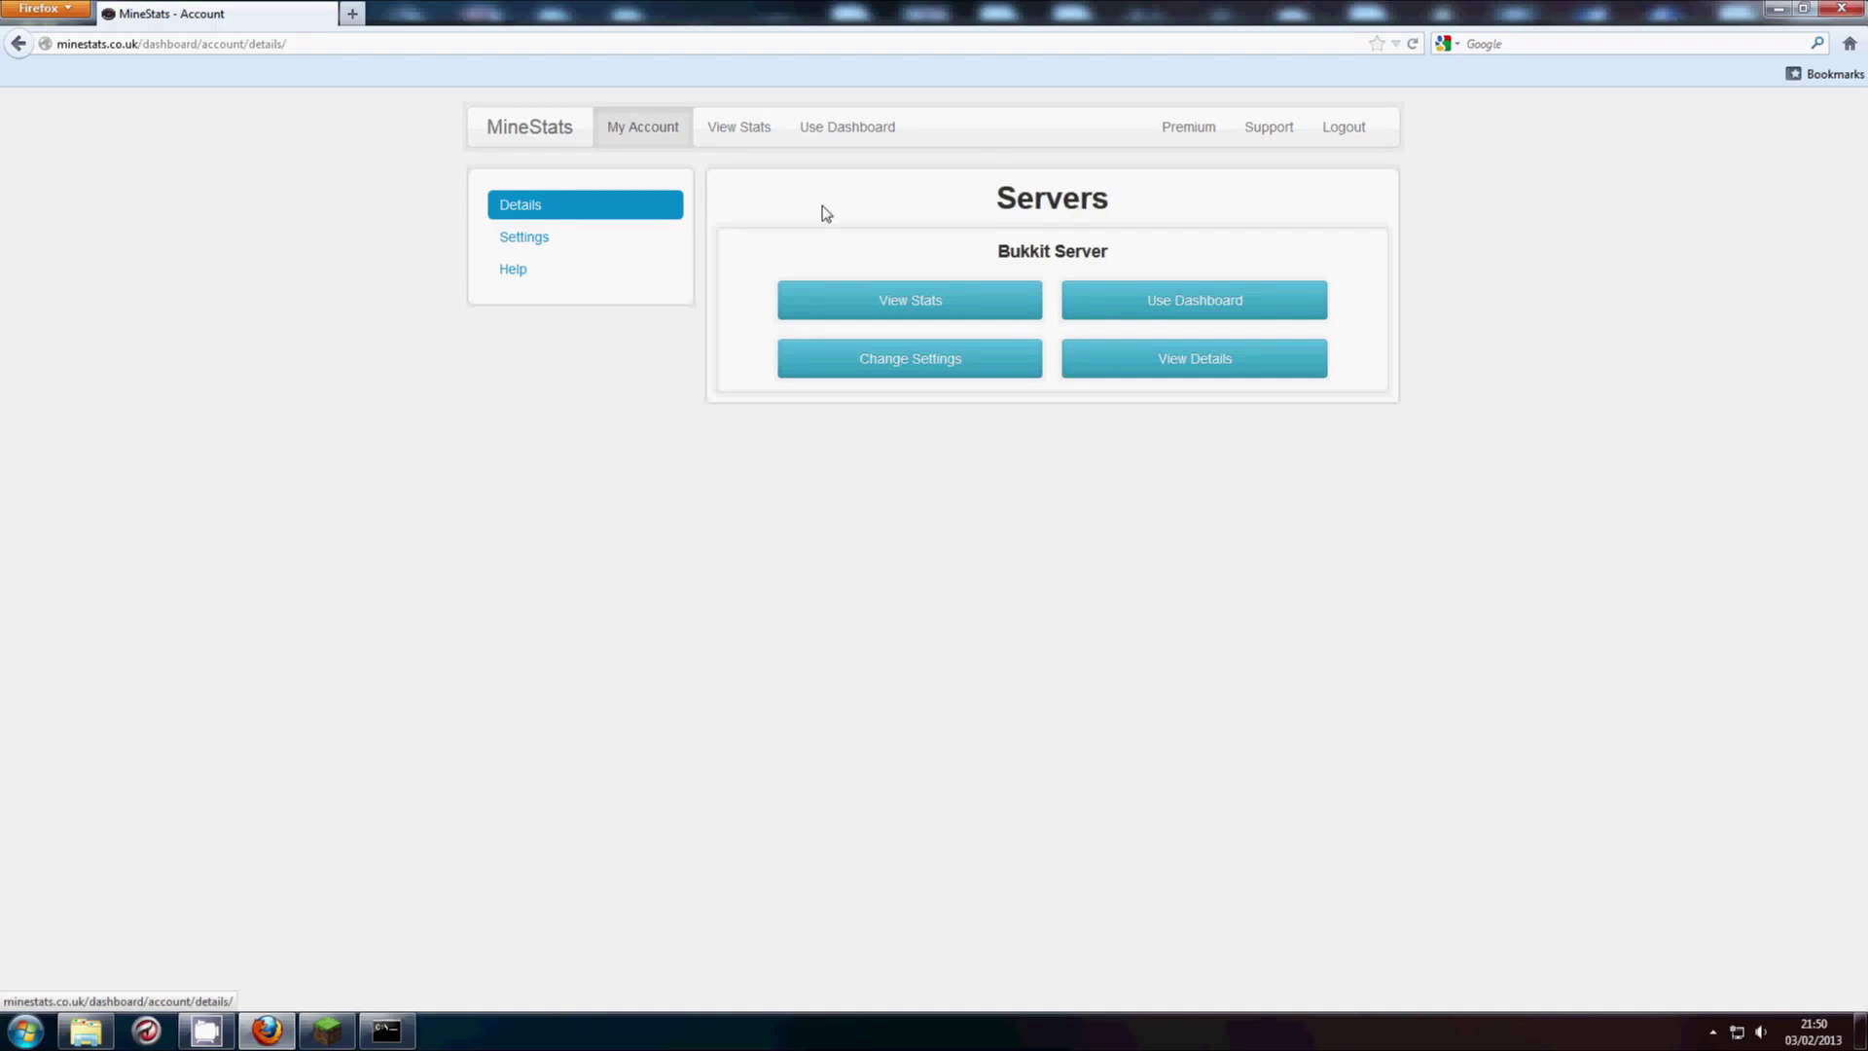
{"action": "left_click", "coordinate": [1158, 368]}
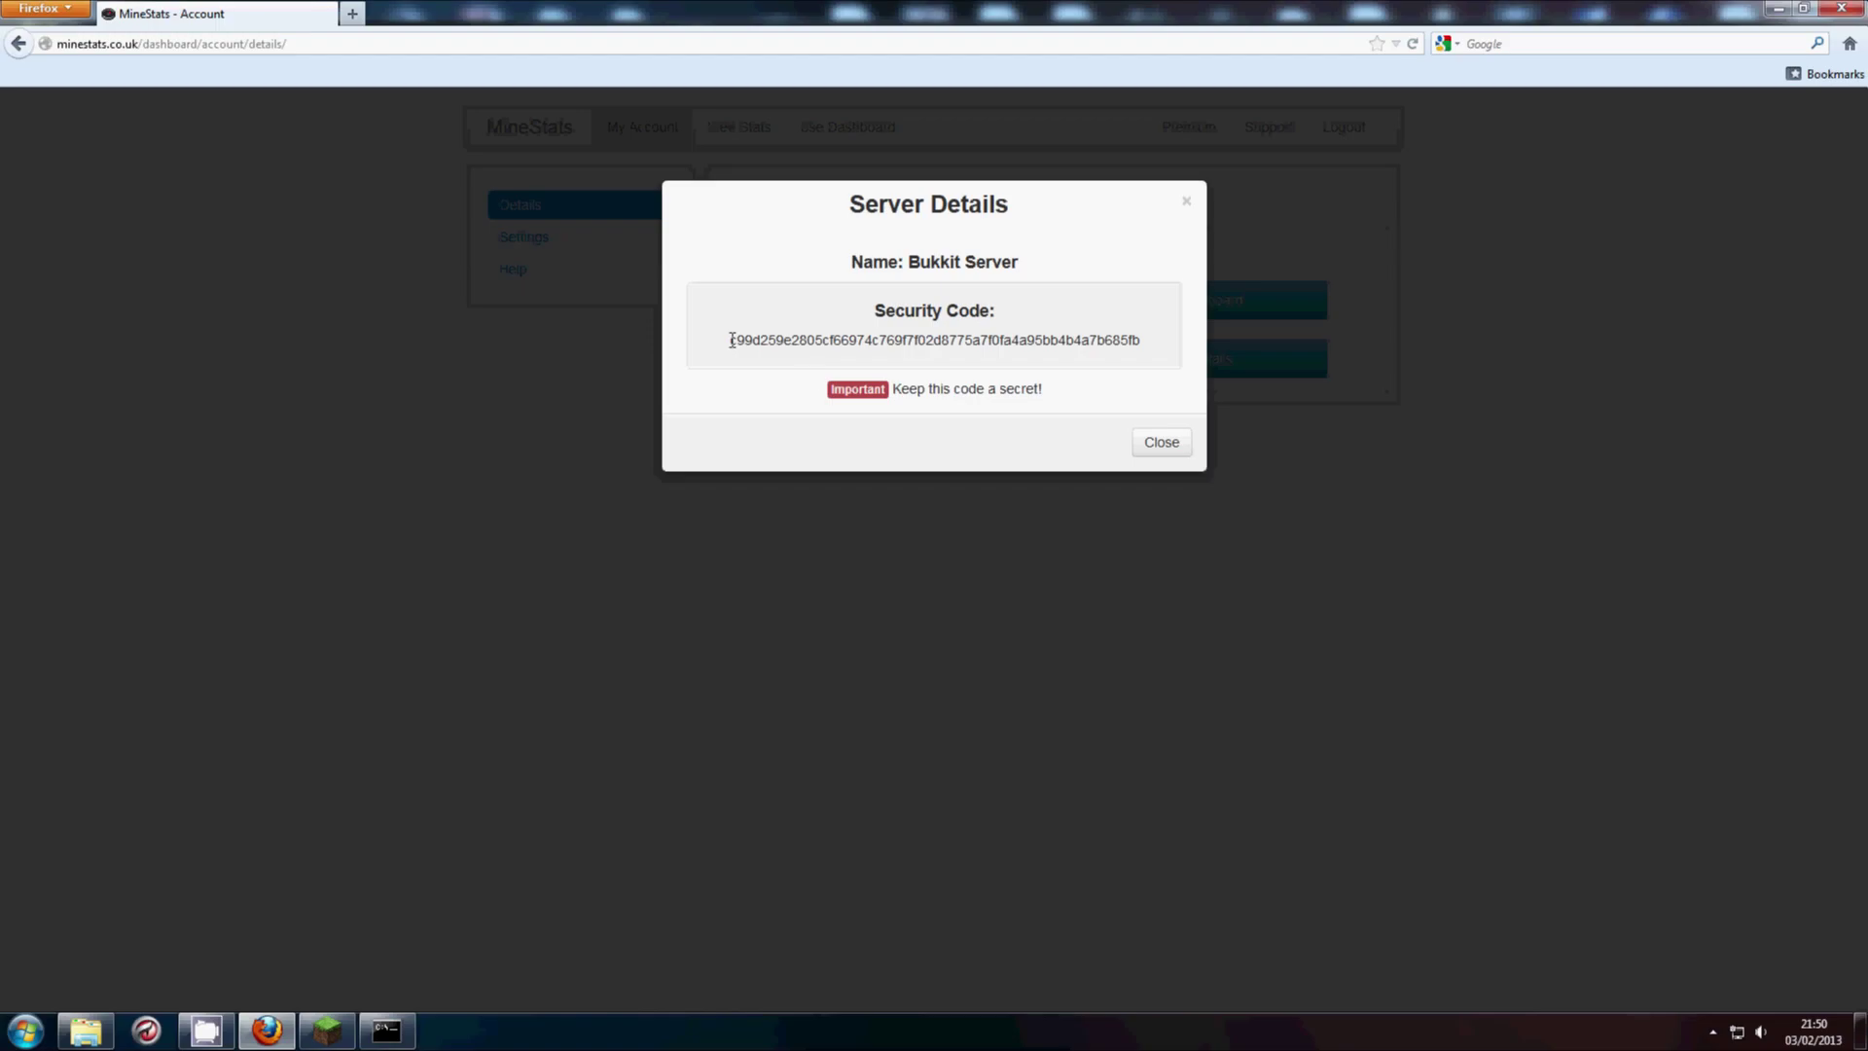
{"action": "left_click_drag", "start_coordinate": [731, 340], "coordinate": [1125, 340]}
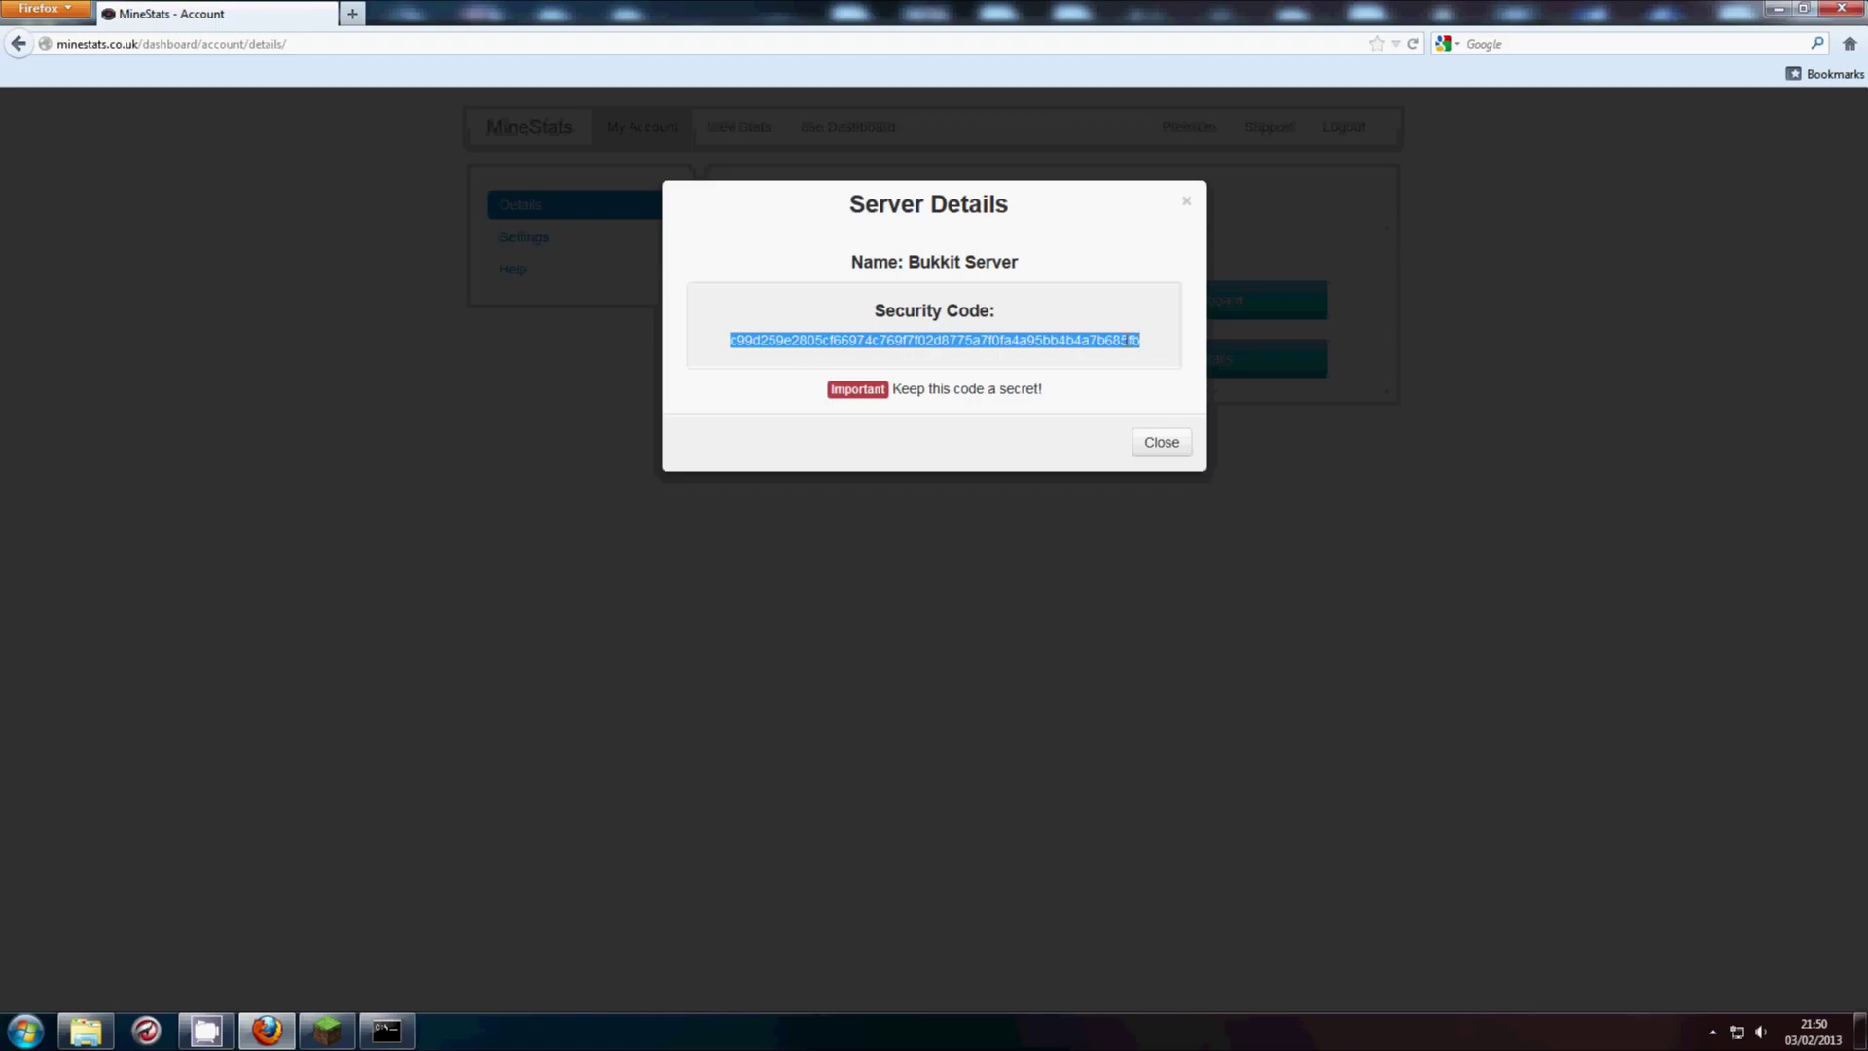
{"action": "key", "text": "Escape"}
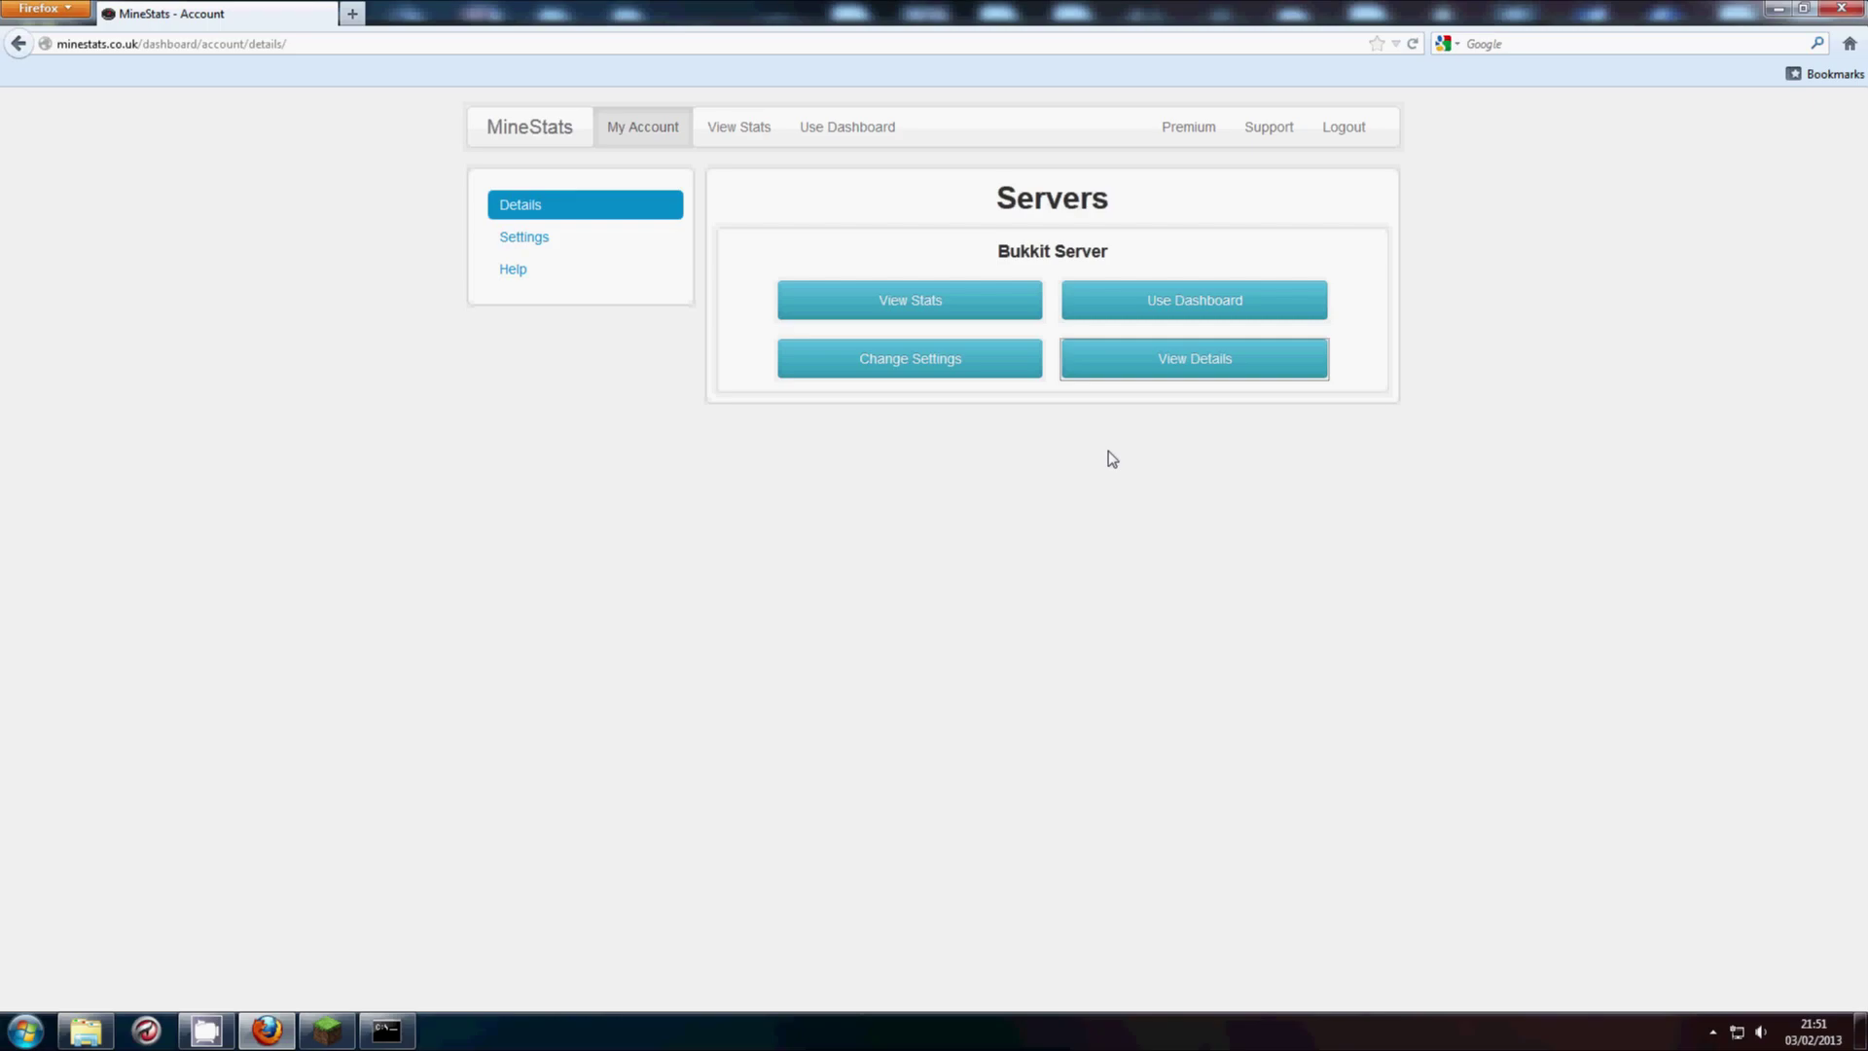
- Switch to the server console, shut the server down with the stop command and dismiss the console
{"action": "key", "text": "alt+Tab"}
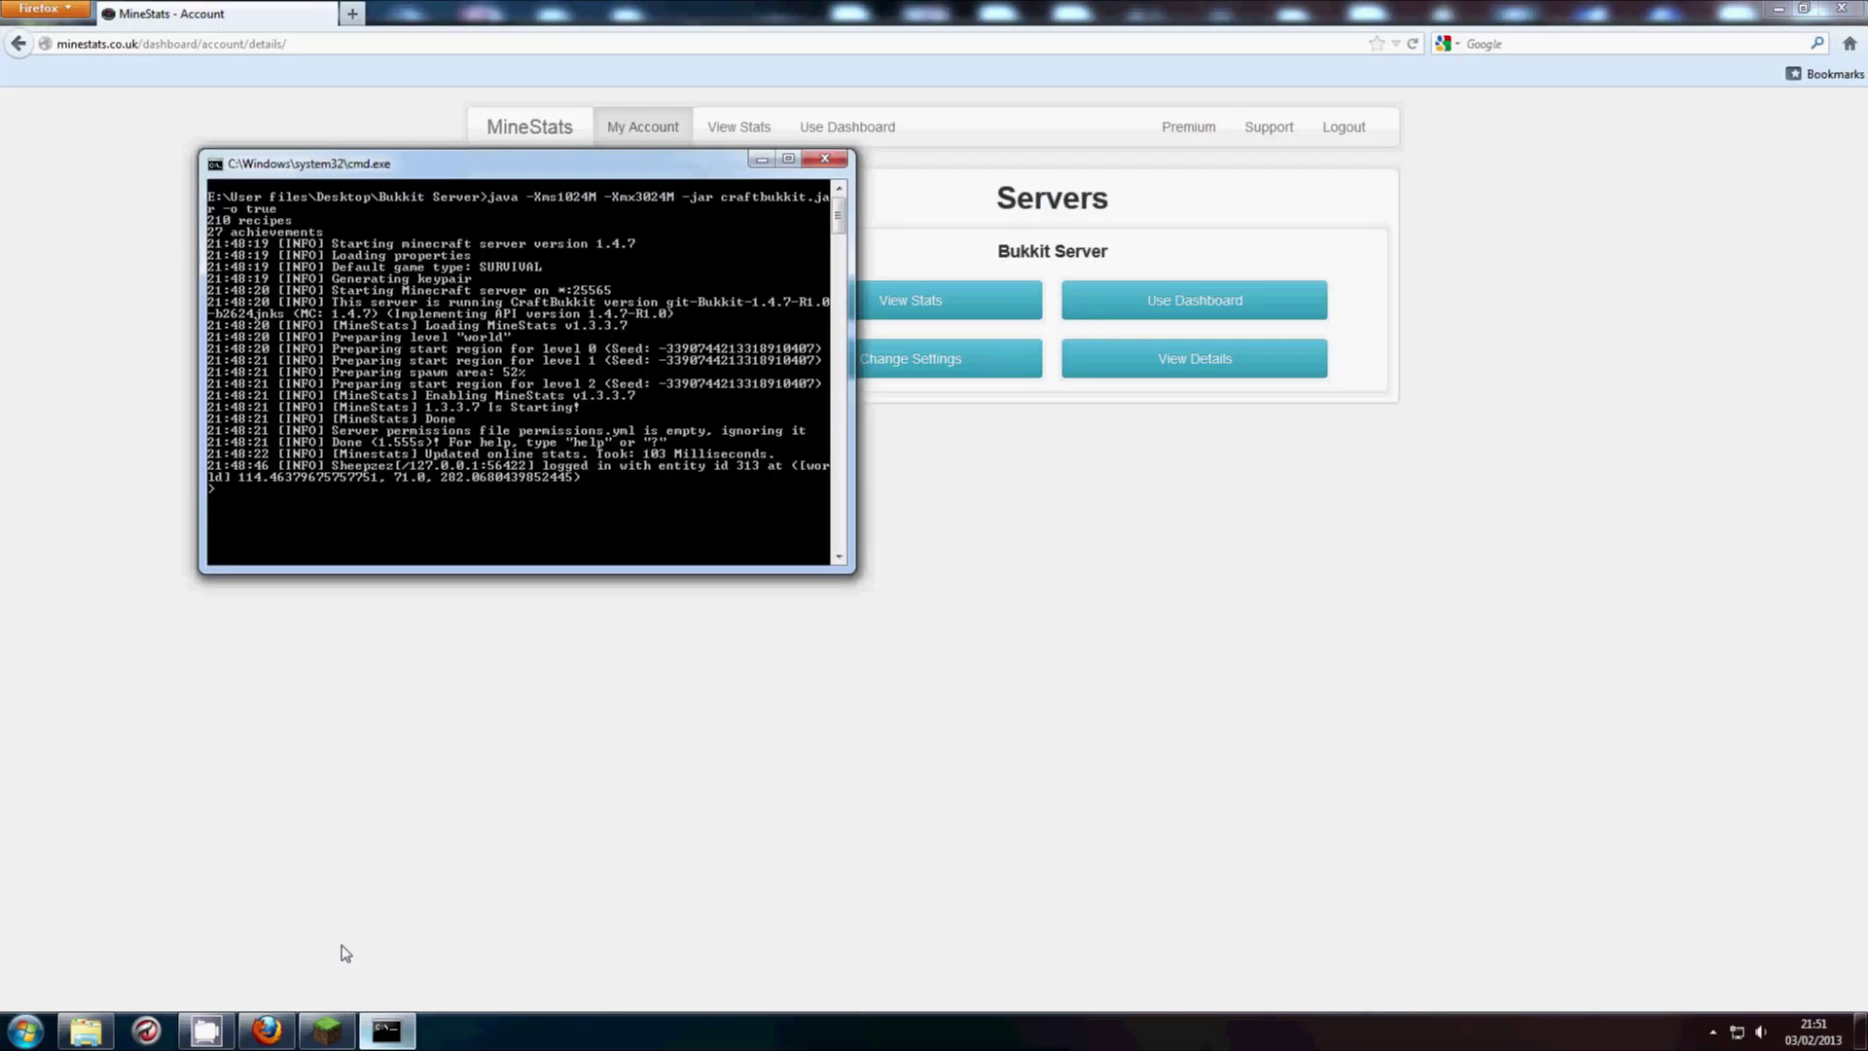
{"action": "type", "text": "stop"}
{"action": "key", "text": "Return"}
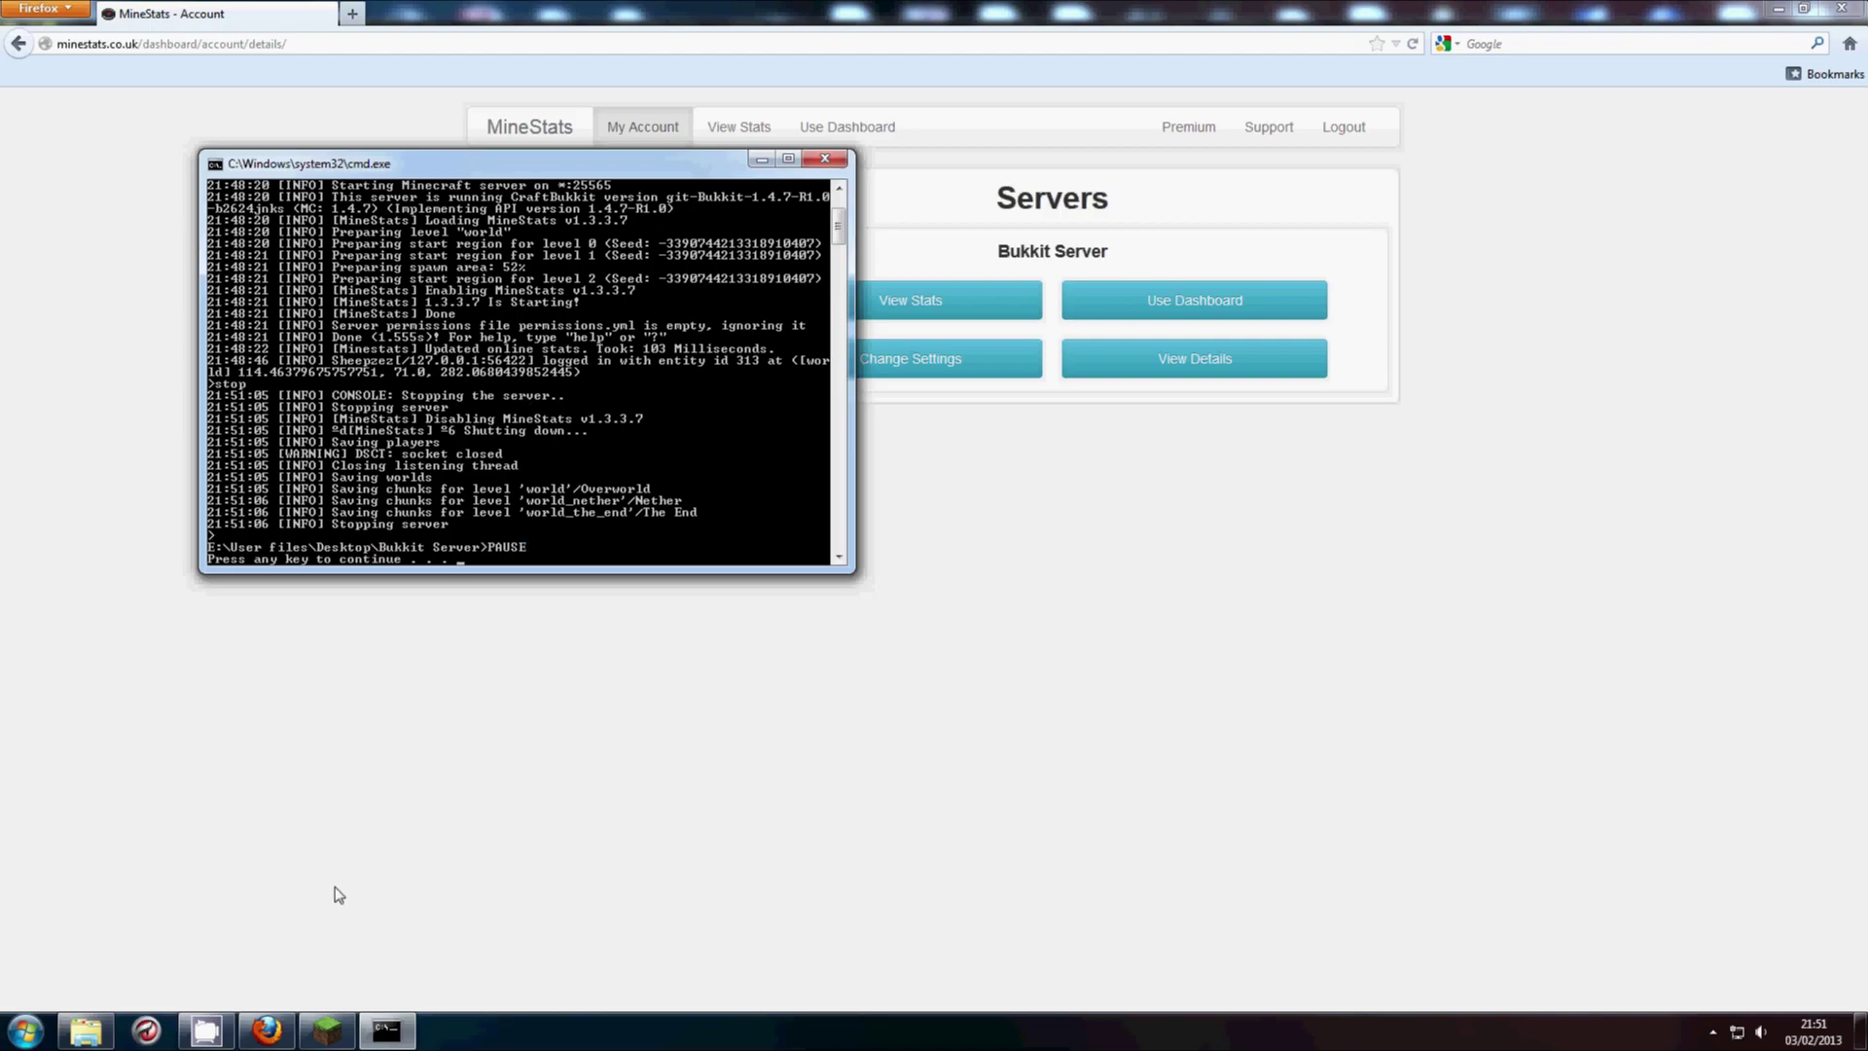
{"action": "key", "text": "Return"}
- Go to the MineStats folder inside the Bukkit Server's plugins folder and open the settings file in WordPad
{"action": "left_click", "coordinate": [86, 1030]}
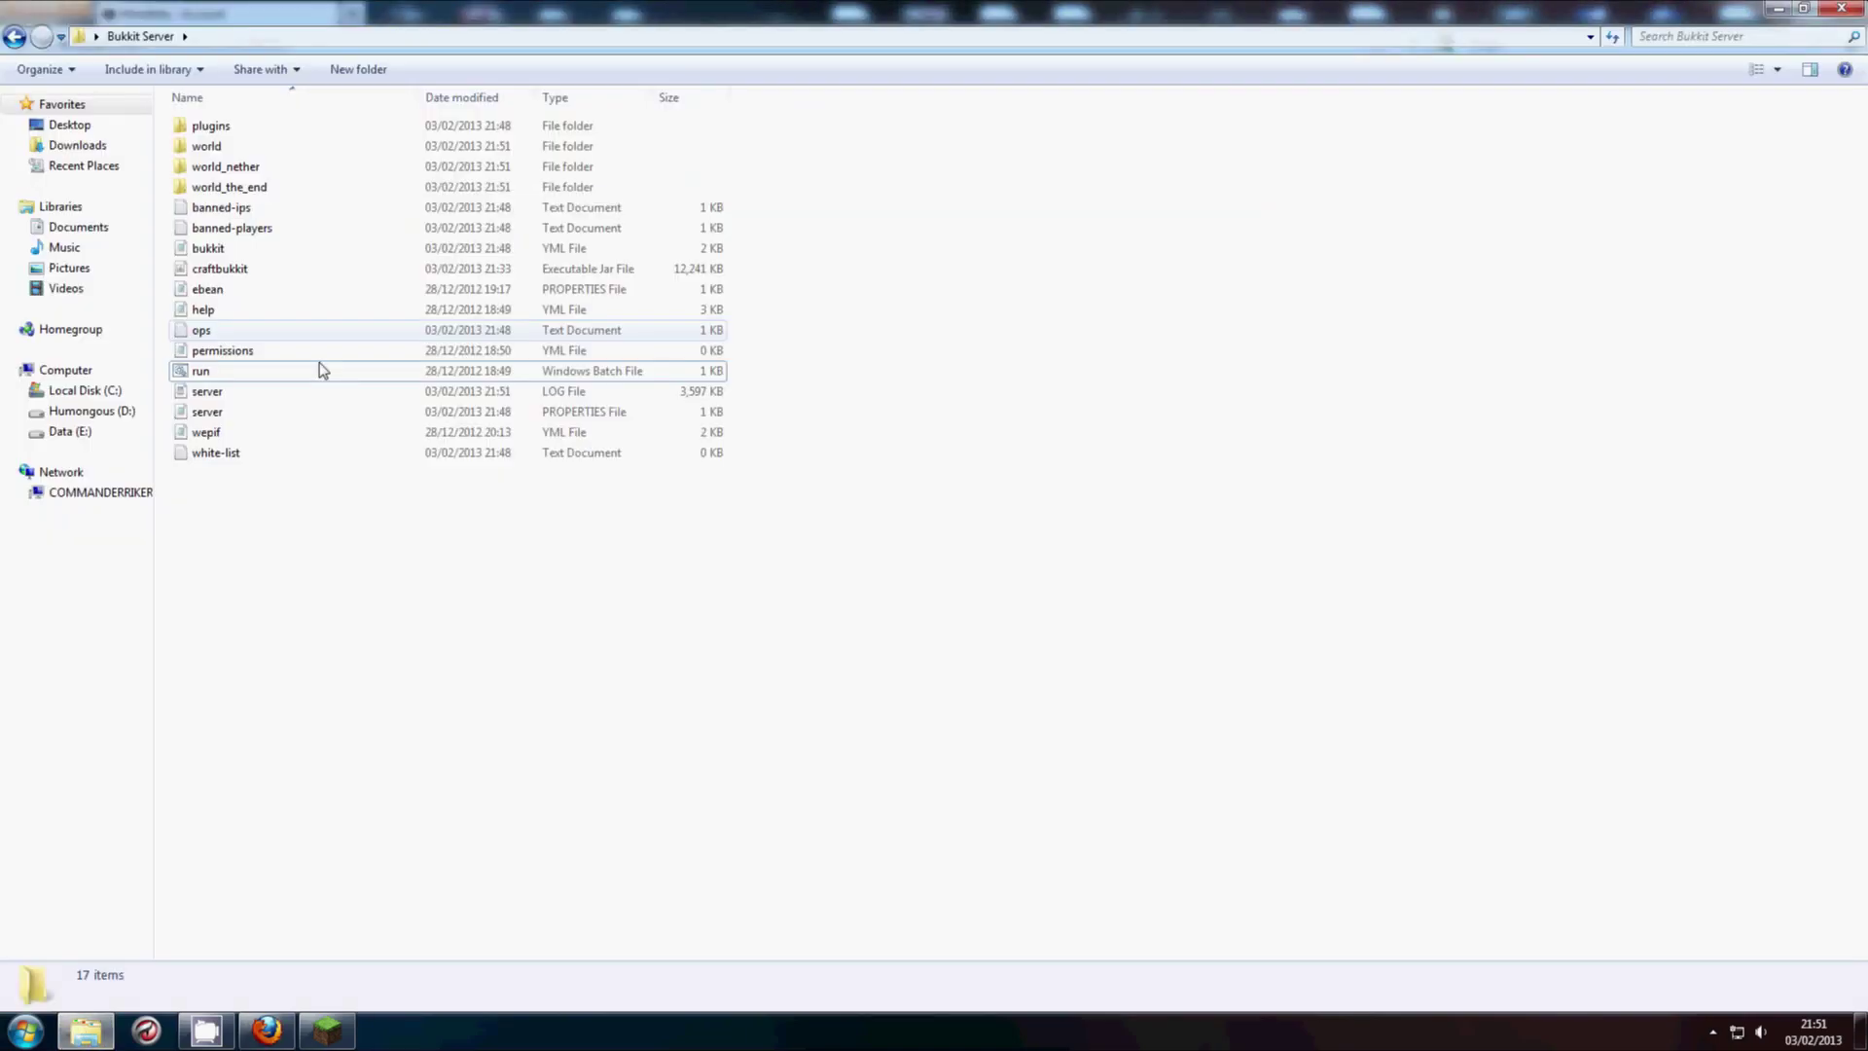
{"action": "left_click", "coordinate": [207, 133]}
{"action": "double_click", "coordinate": [207, 134]}
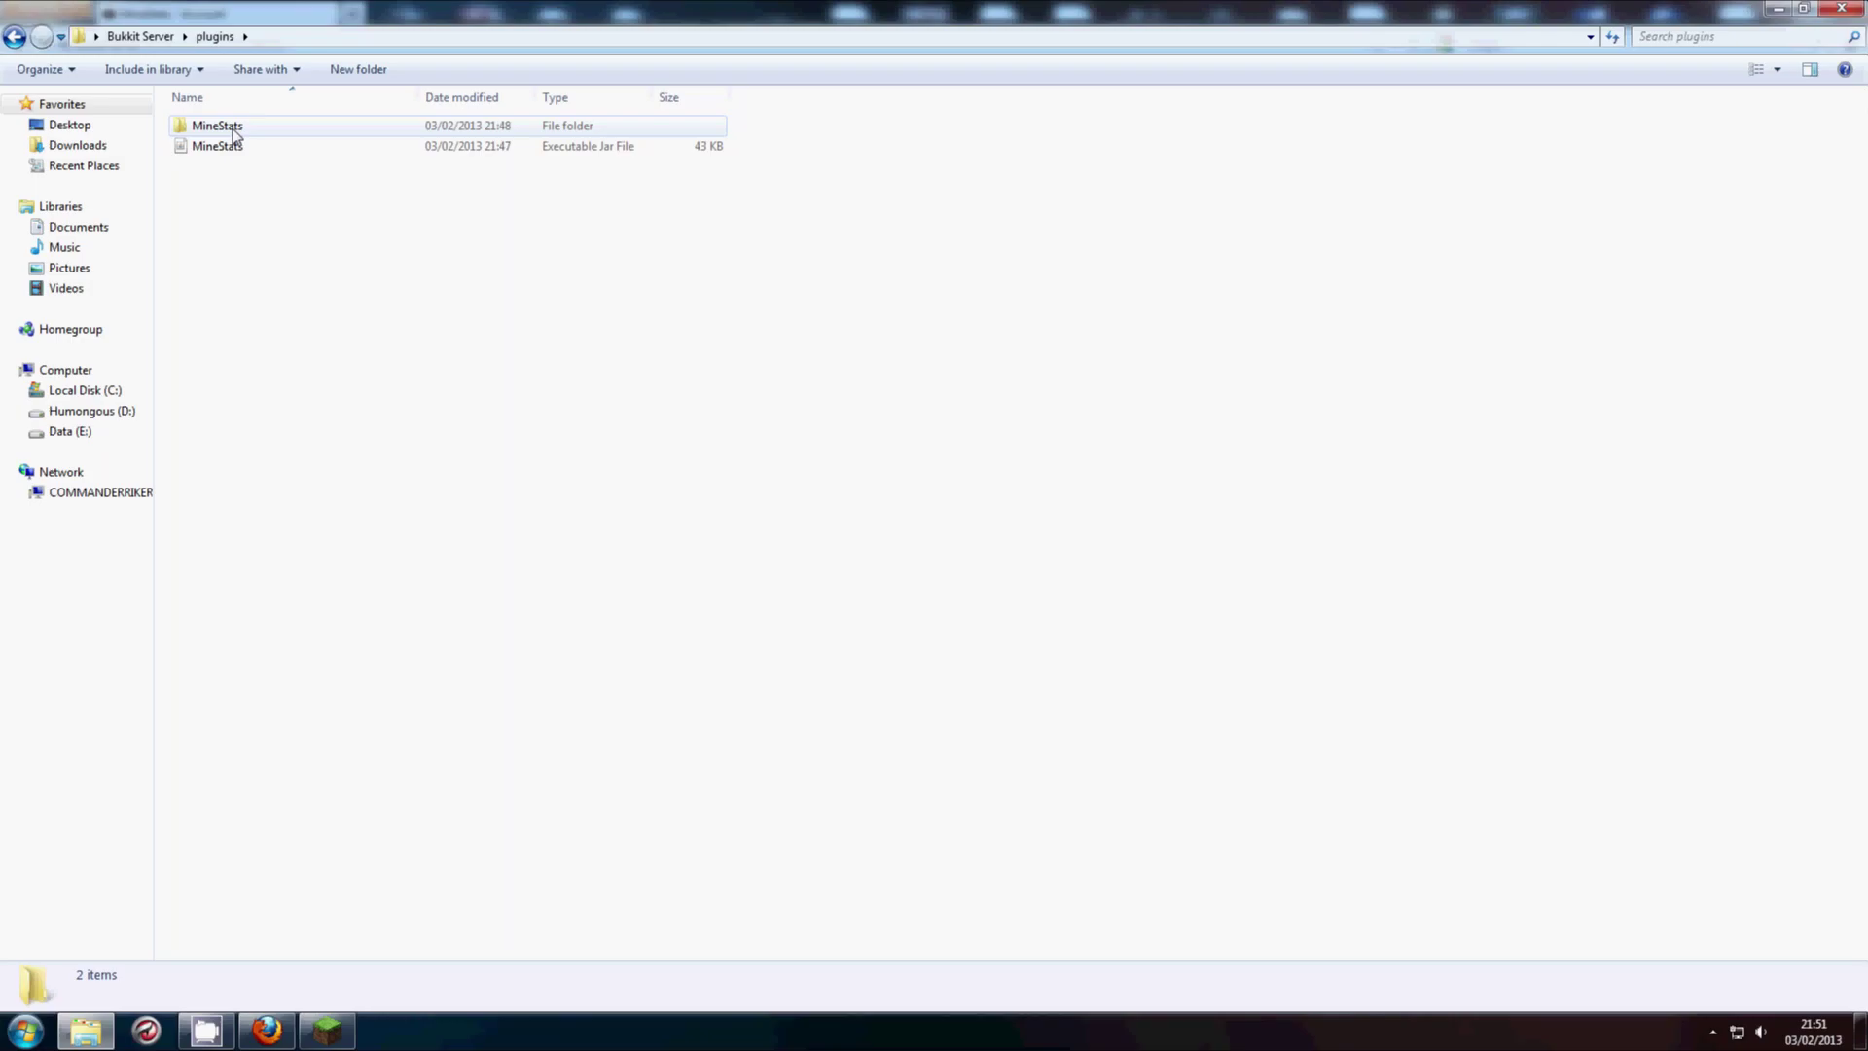
{"action": "double_click", "coordinate": [232, 129]}
{"action": "left_click", "coordinate": [226, 129]}
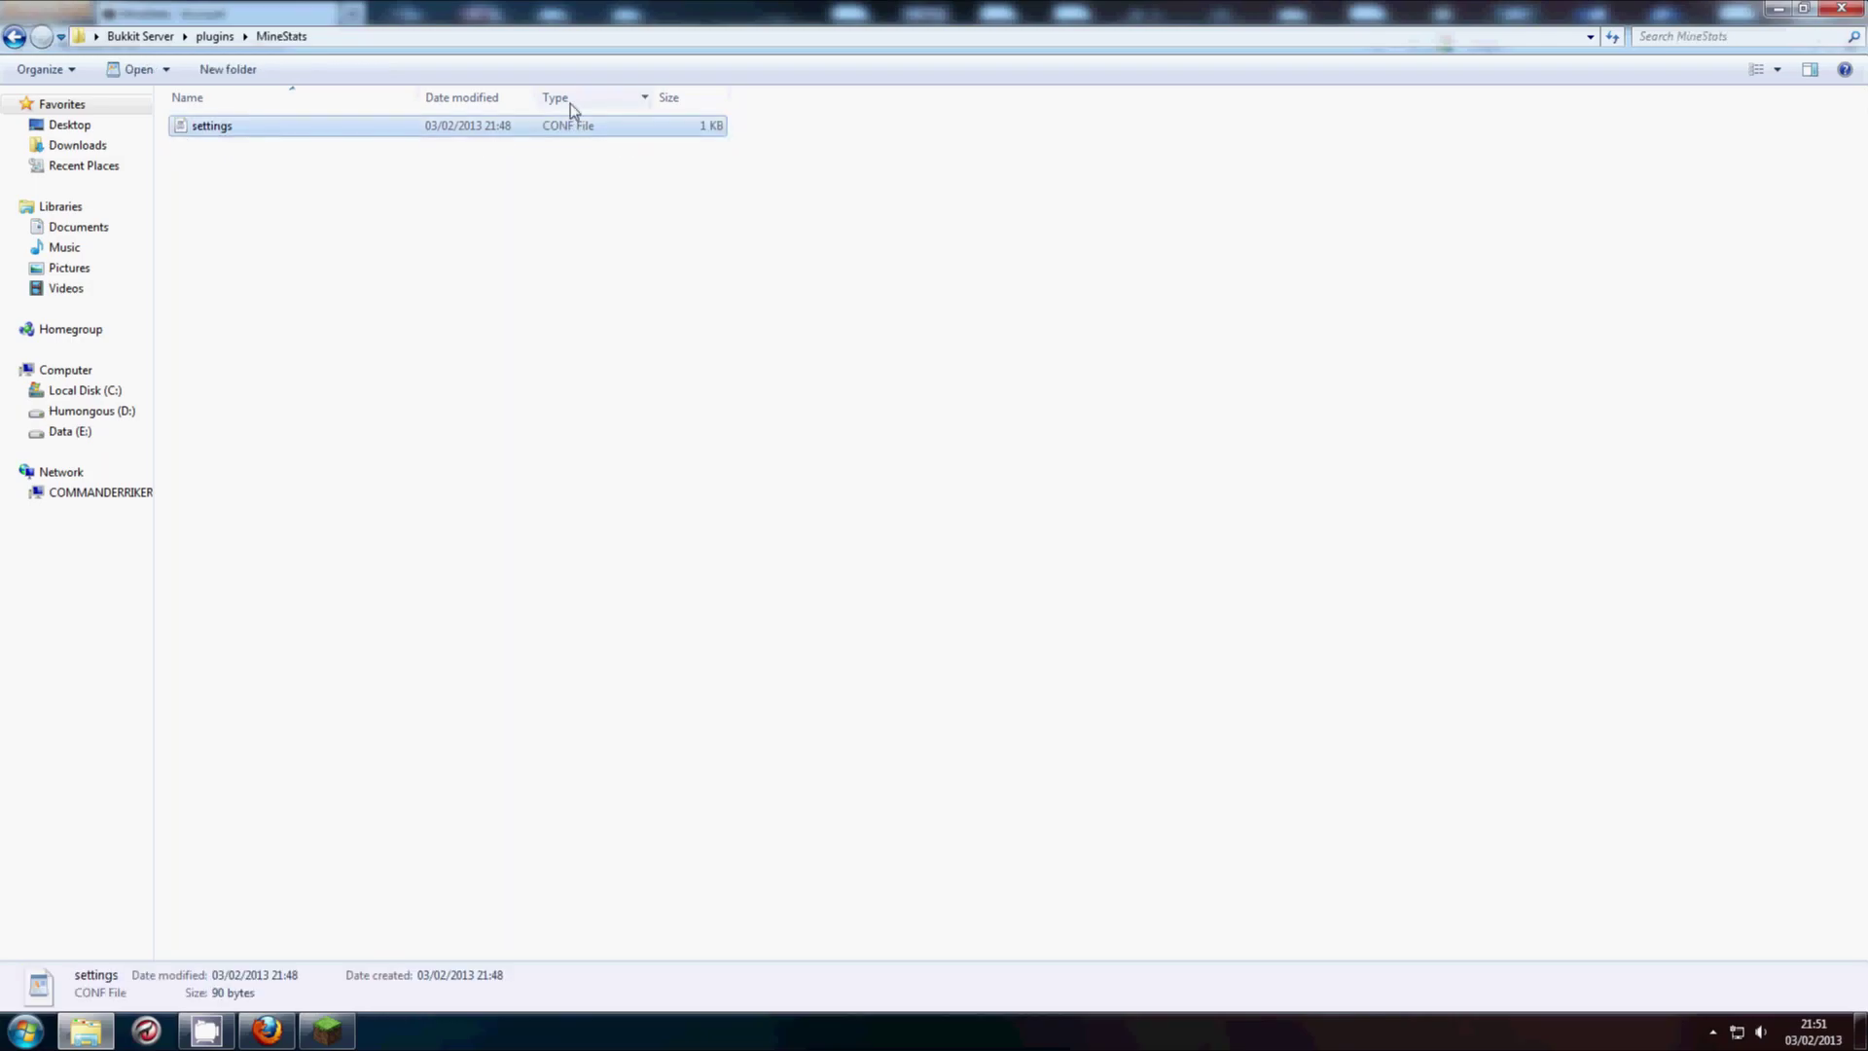
{"action": "right_click", "coordinate": [394, 122]}
{"action": "left_click", "coordinate": [439, 133]}
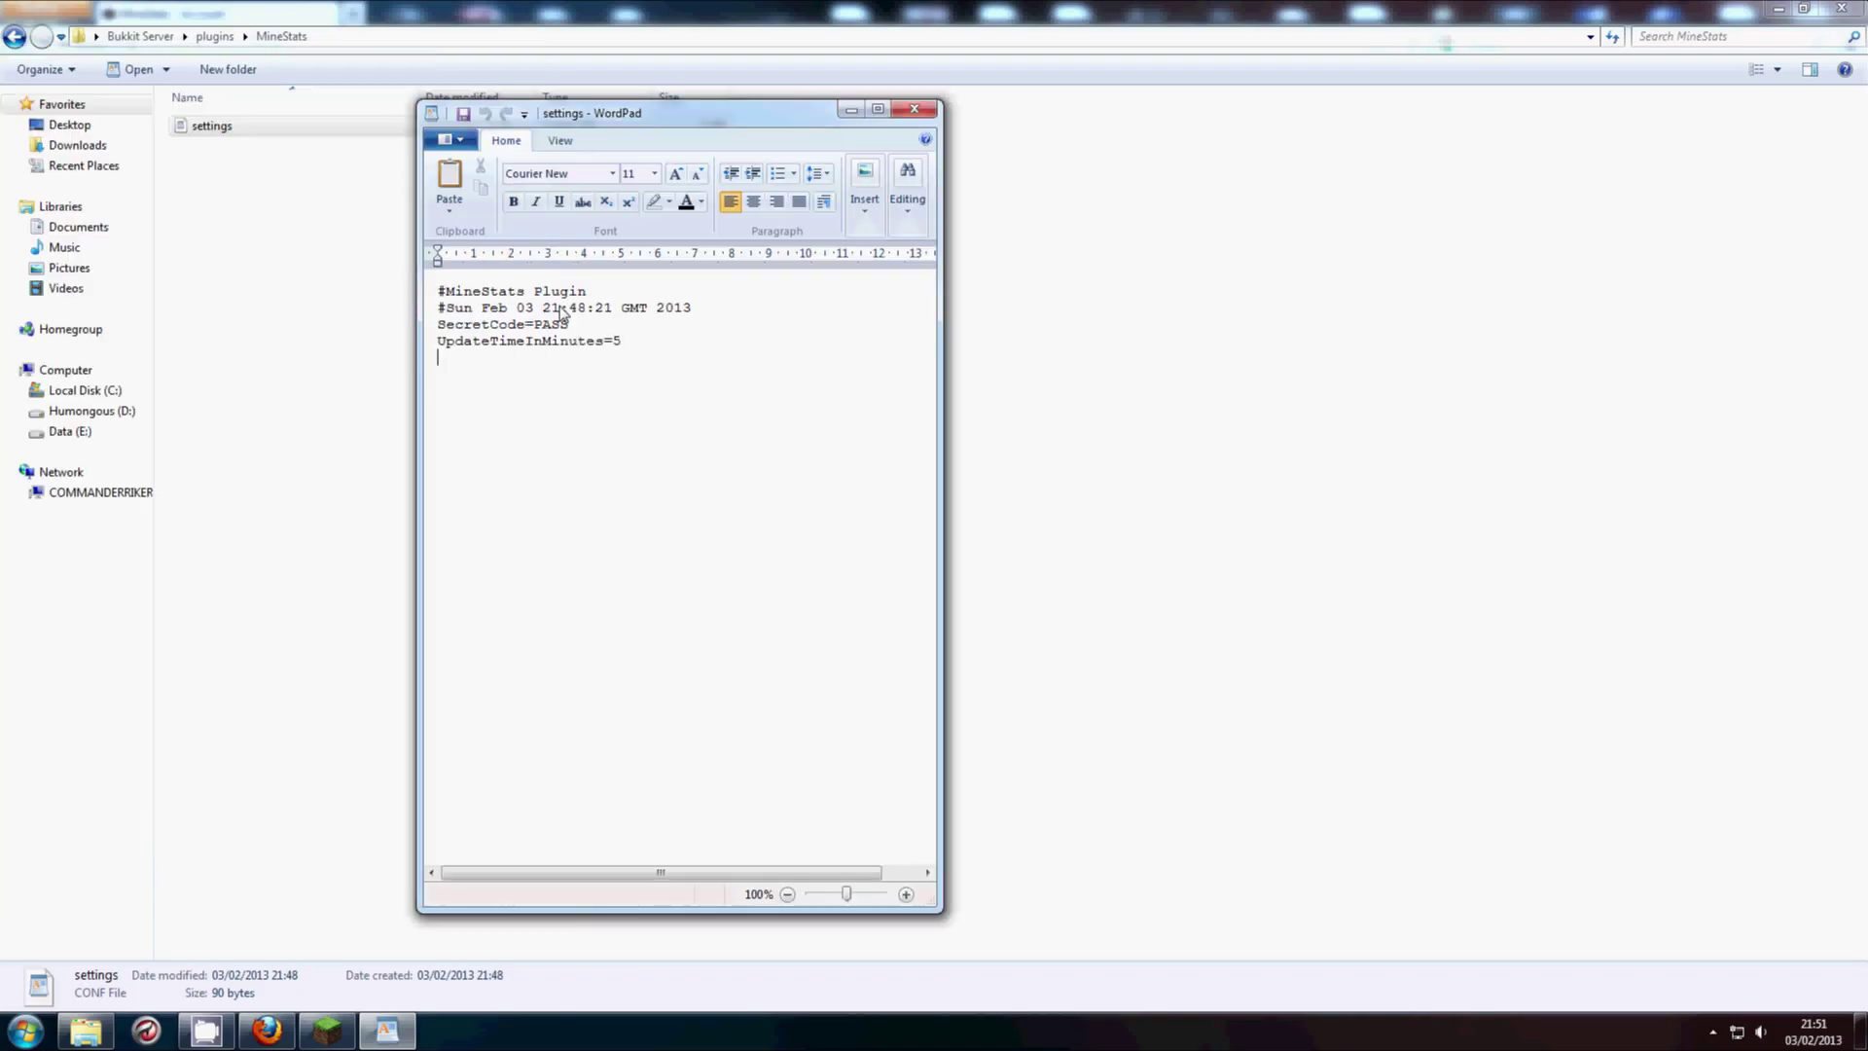
- Replace the SecretCode placeholder PASS with the copied security code, leave UpdateTimeInMinutes at 5, then save and close the settings file
{"action": "left_click", "coordinate": [620, 329]}
{"action": "left_click_drag", "start_coordinate": [619, 330], "coordinate": [553, 338]}
{"action": "key", "text": "ctrl+v"}
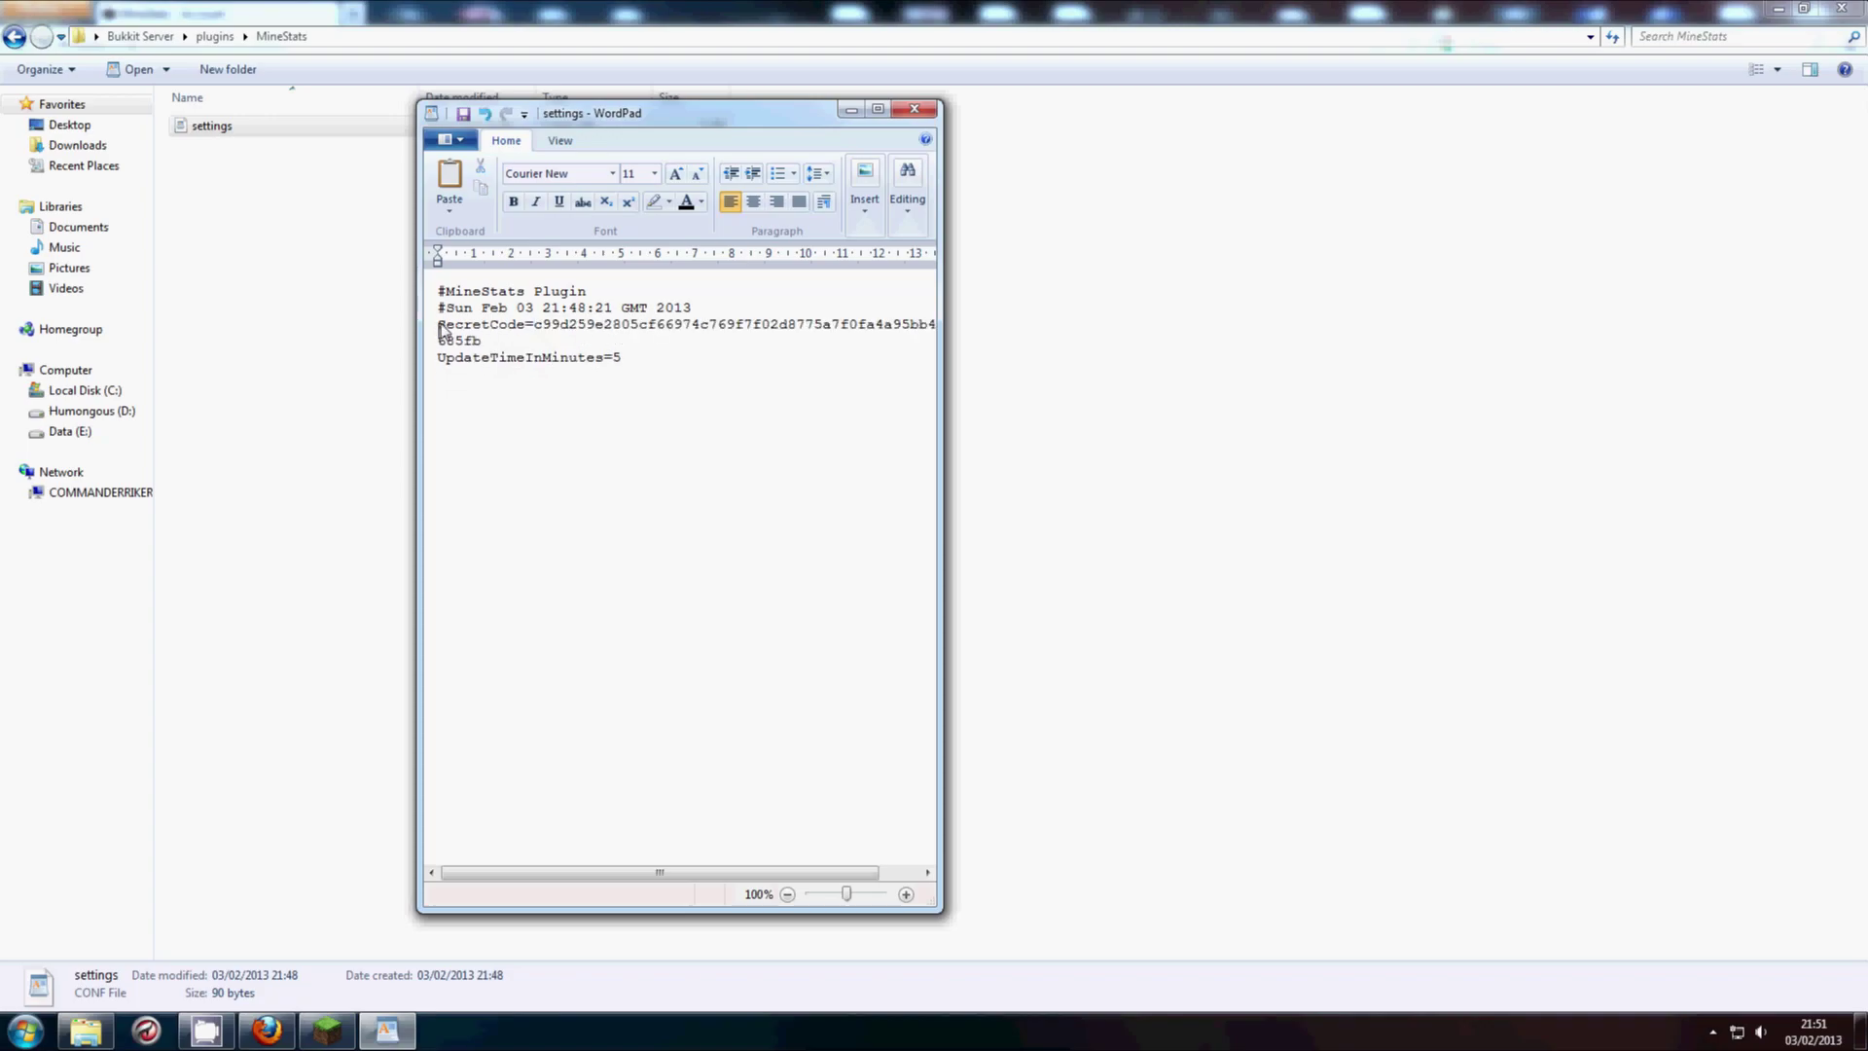
{"action": "left_click_drag", "start_coordinate": [439, 327], "coordinate": [527, 326]}
{"action": "left_click", "coordinate": [621, 359]}
{"action": "double_click", "coordinate": [617, 357]}
{"action": "left_click", "coordinate": [614, 363]}
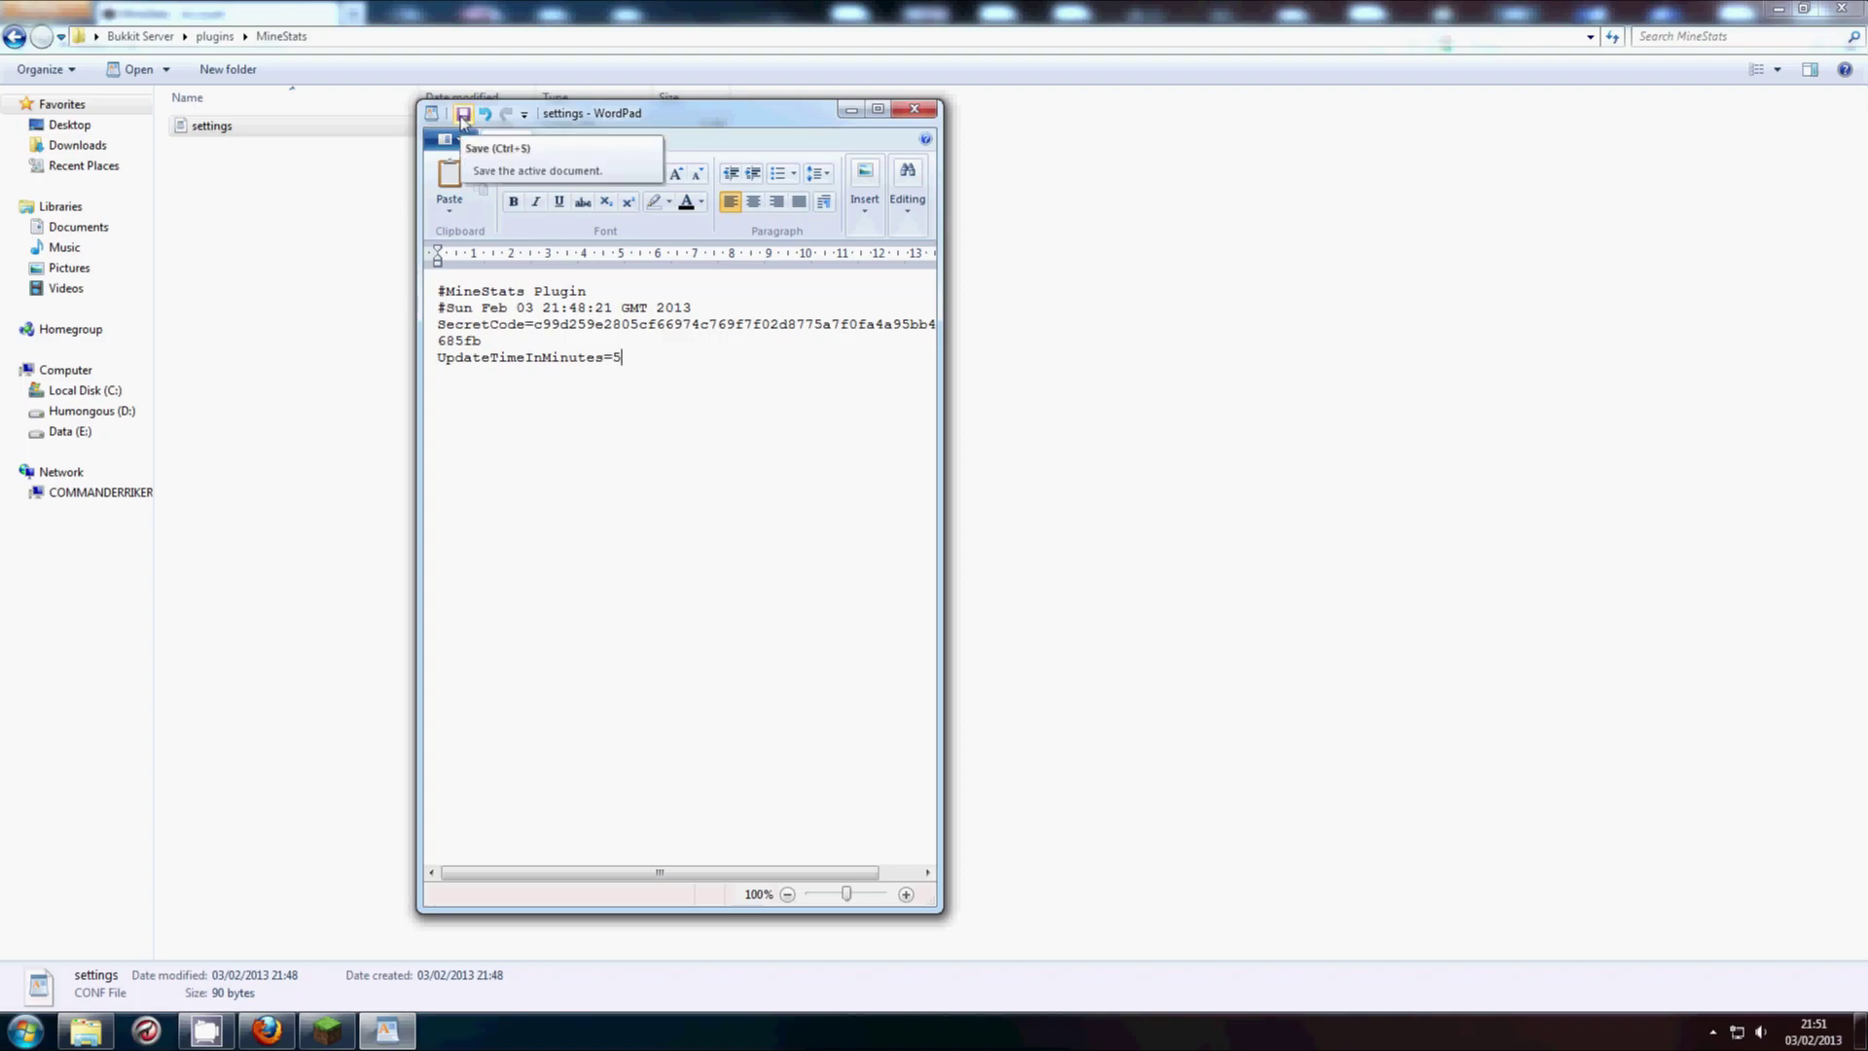
{"action": "left_click", "coordinate": [914, 110]}
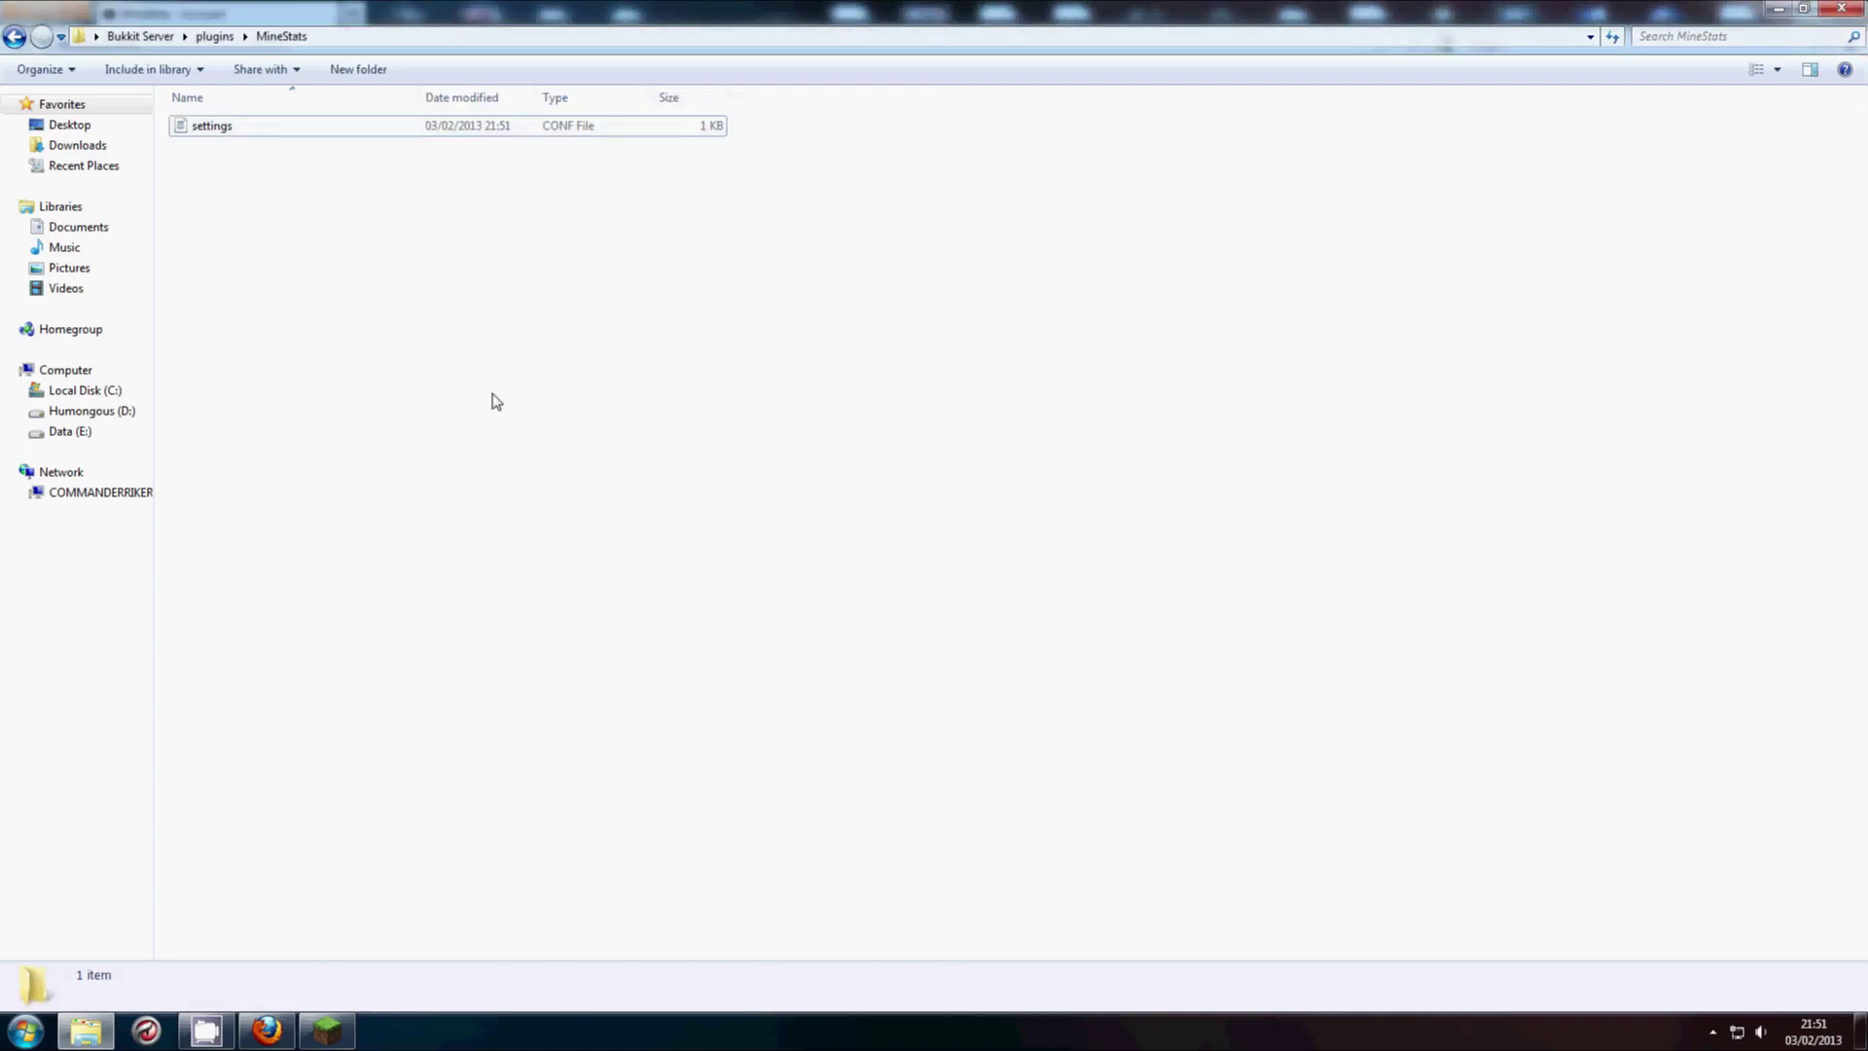
- Go back to the Bukkit Server folder, start the server with the run batch file and move its console below the file list
{"action": "left_click", "coordinate": [152, 37]}
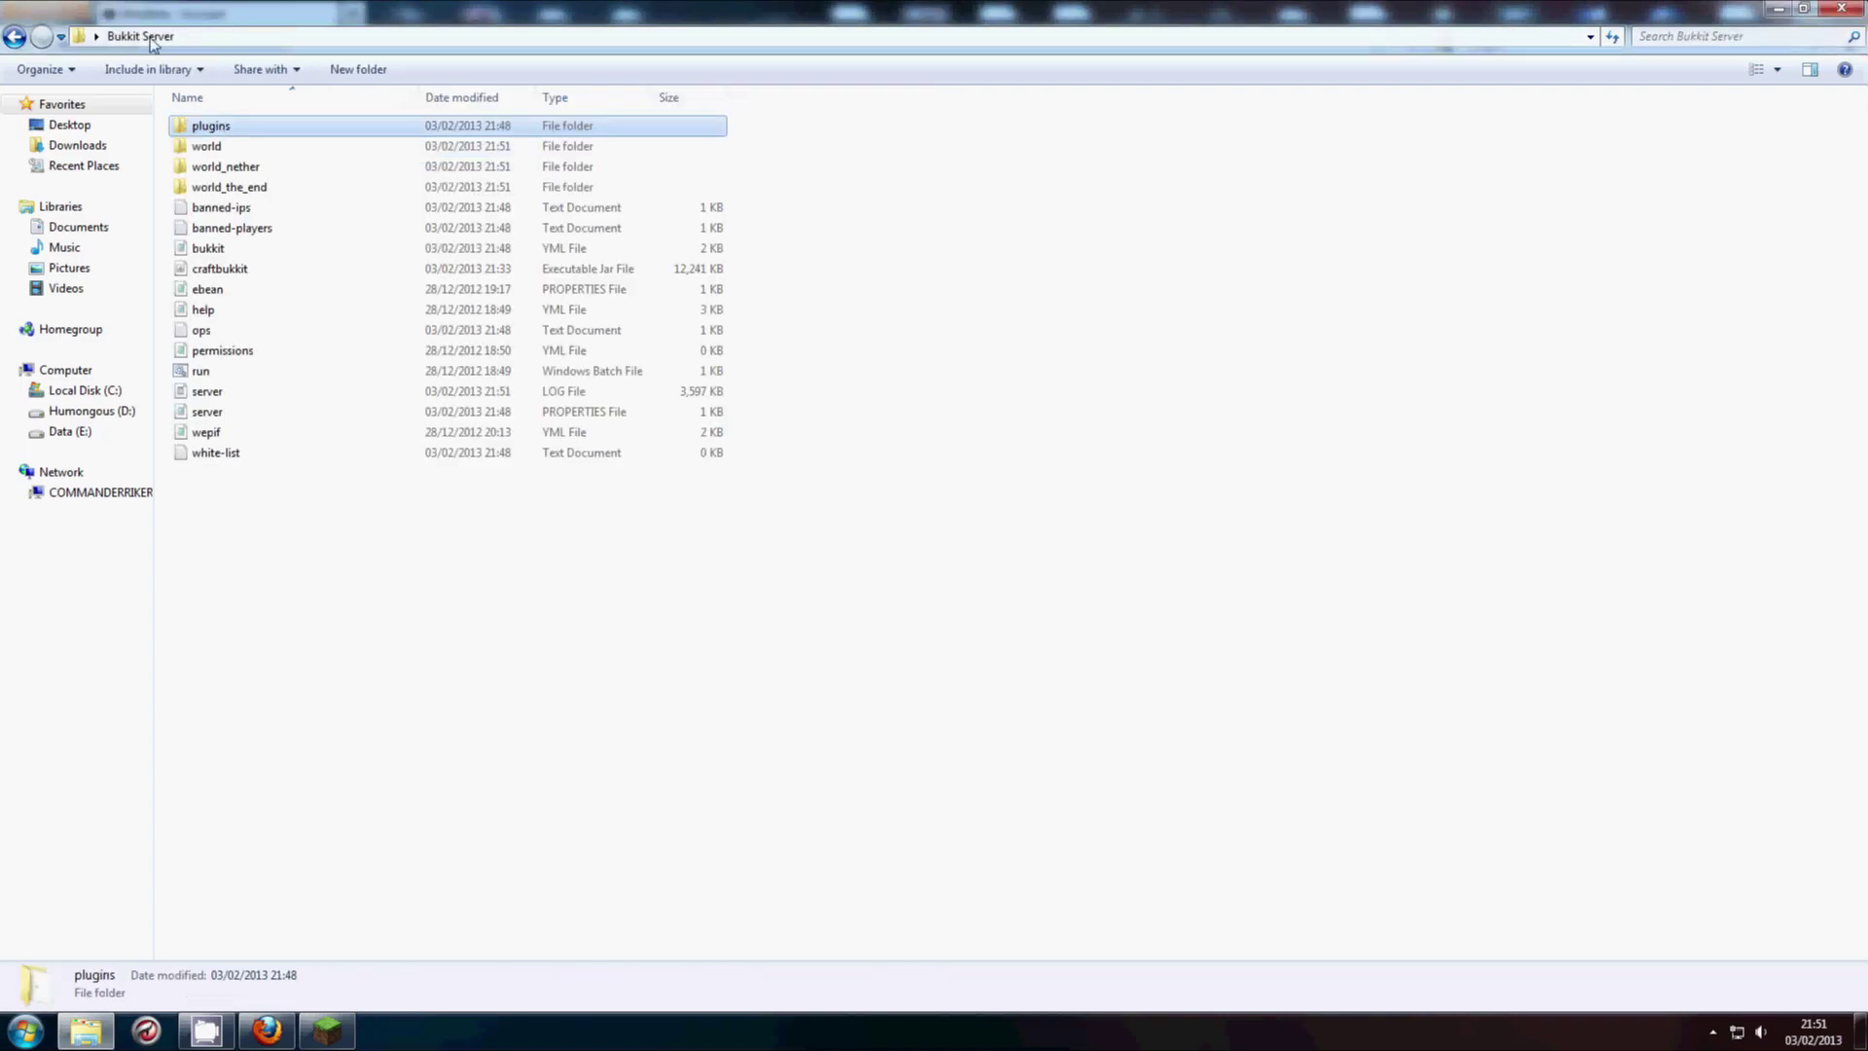
{"action": "double_click", "coordinate": [208, 376]}
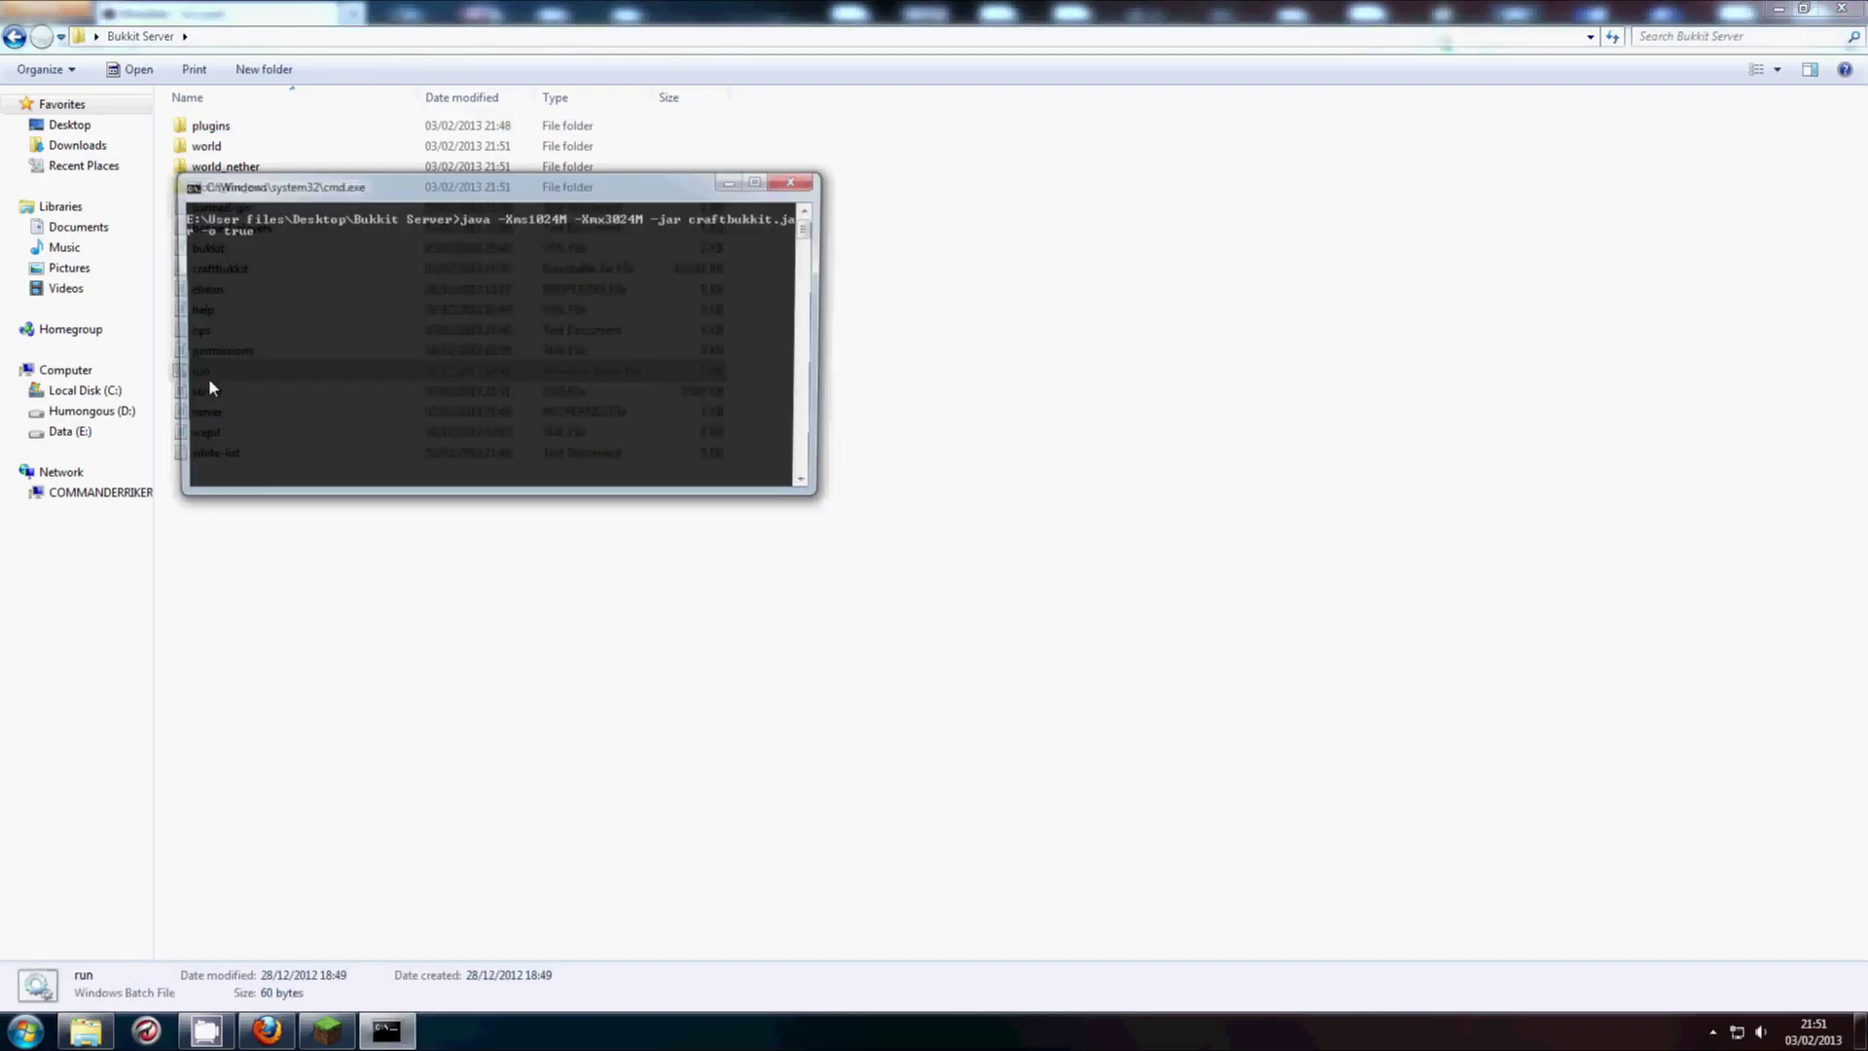
{"action": "left_click_drag", "start_coordinate": [305, 194], "coordinate": [463, 491]}
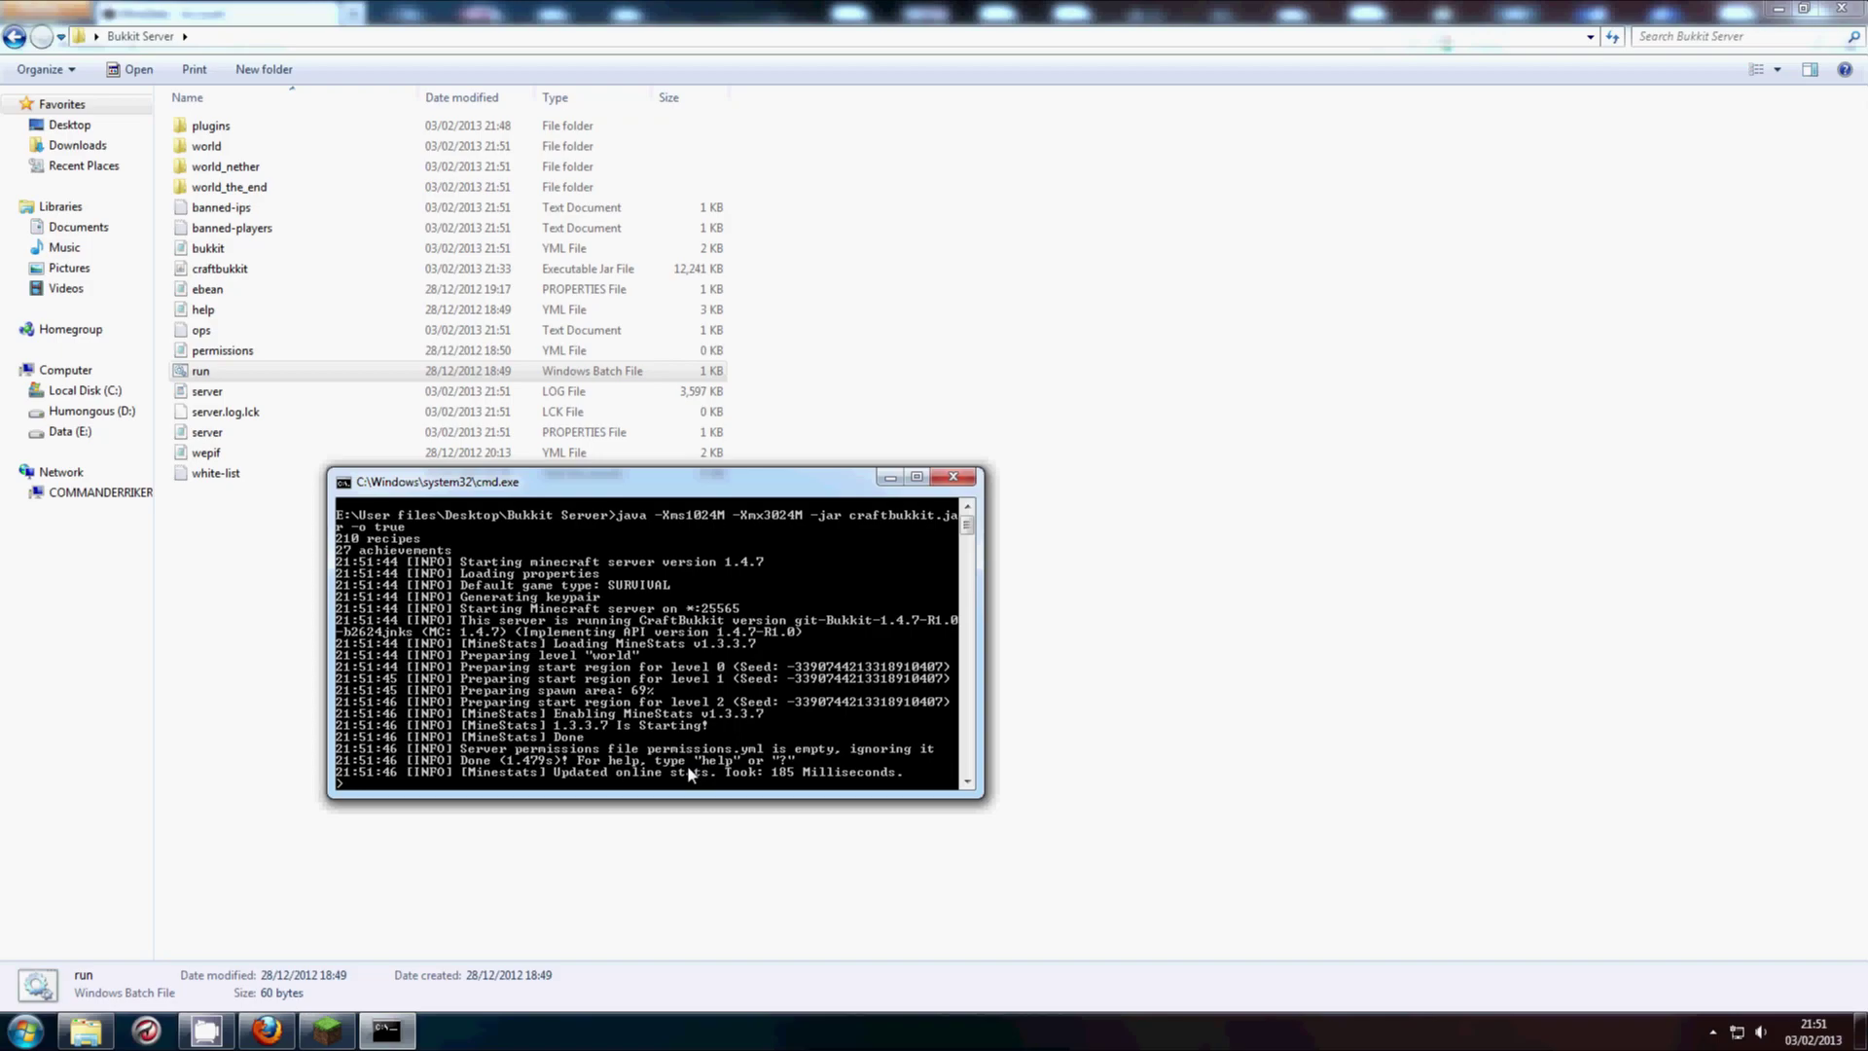
- Switch to Minecraft, return to the title screen, rejoin the server from the multiplayer list and open the inventory
{"action": "left_click", "coordinate": [328, 1029]}
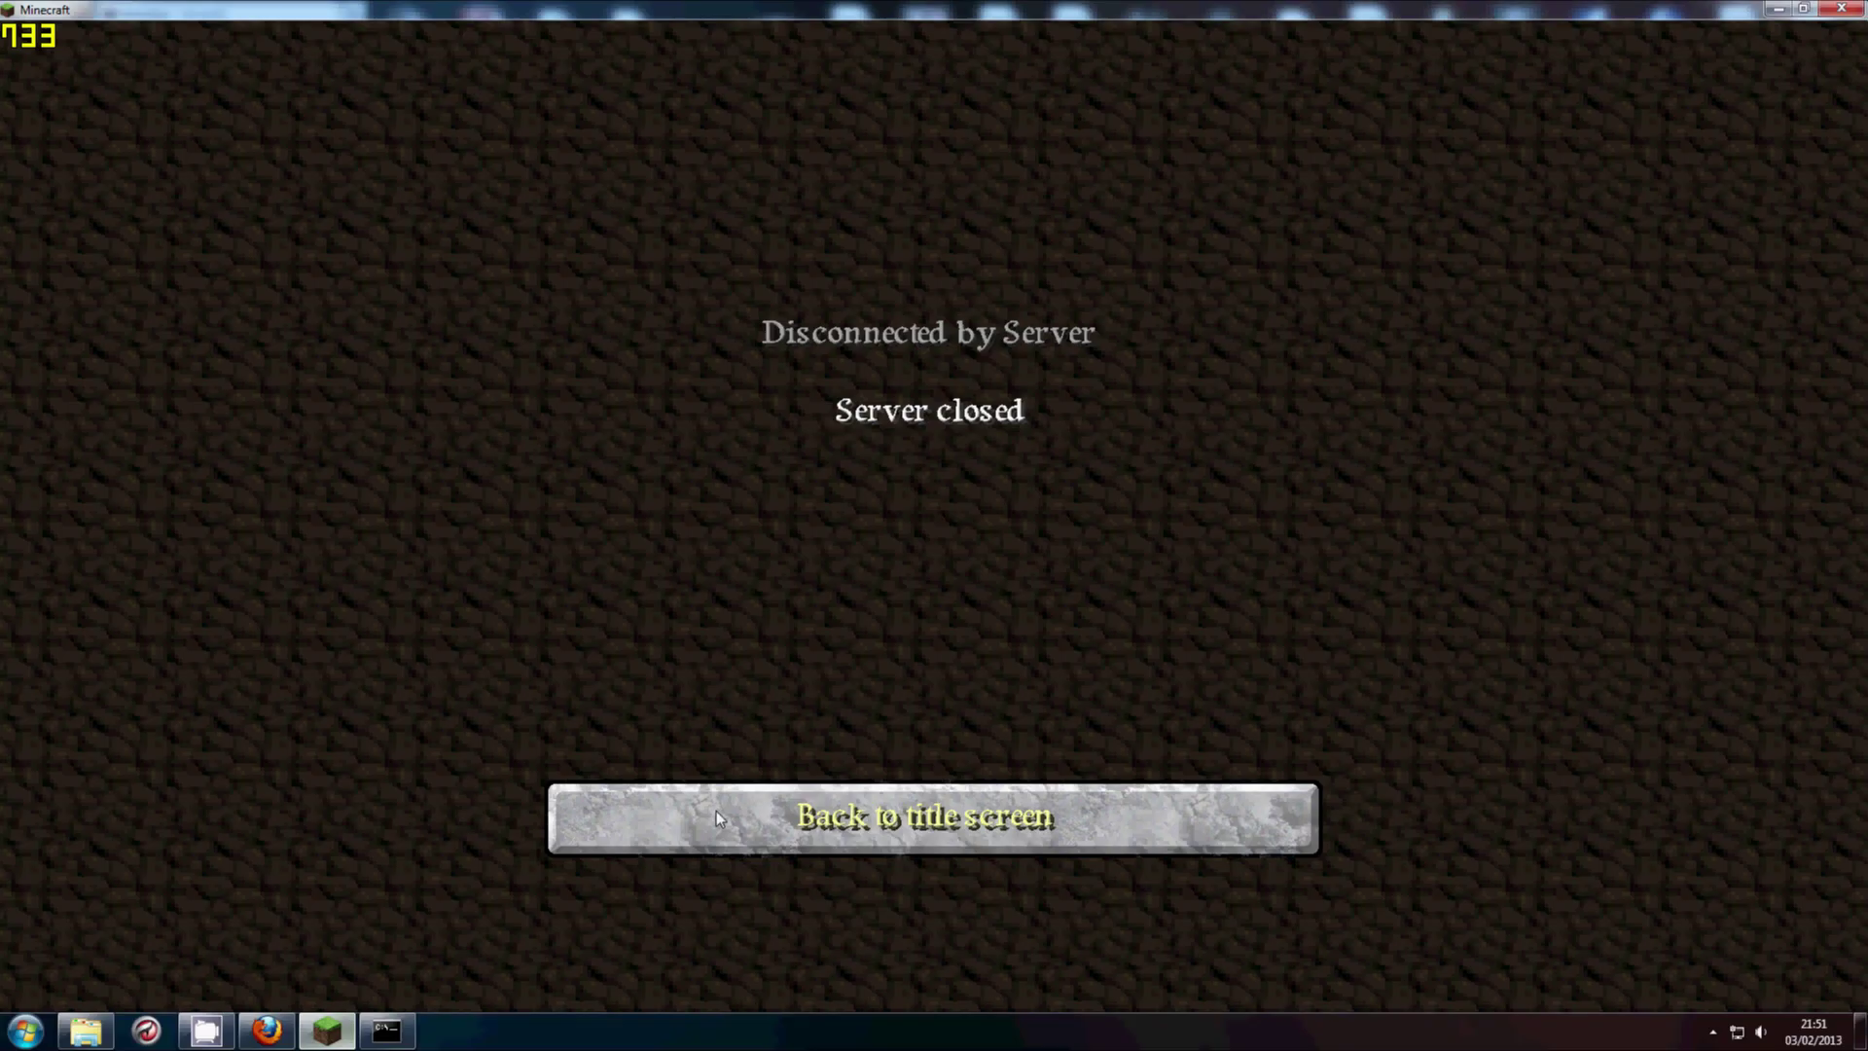
{"action": "left_click", "coordinate": [716, 810]}
{"action": "left_click", "coordinate": [792, 589]}
{"action": "double_click", "coordinate": [722, 236]}
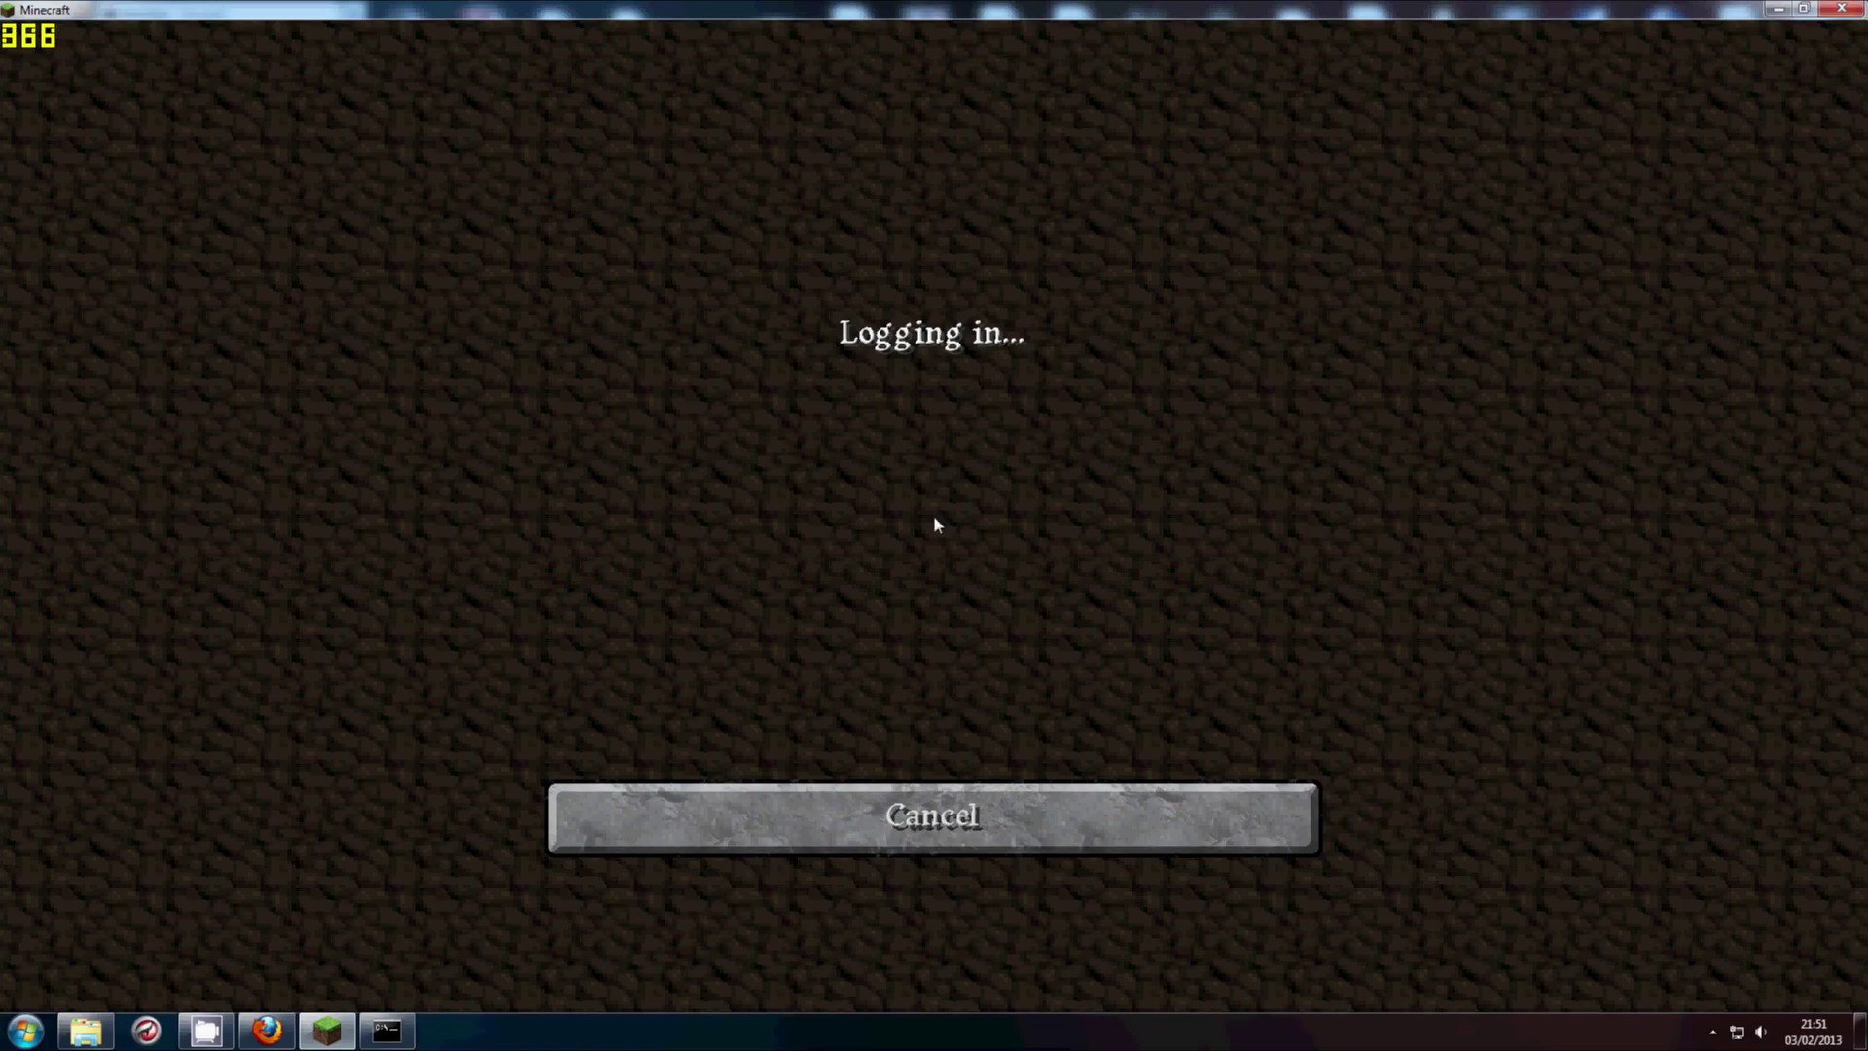
{"action": "key", "text": "e"}
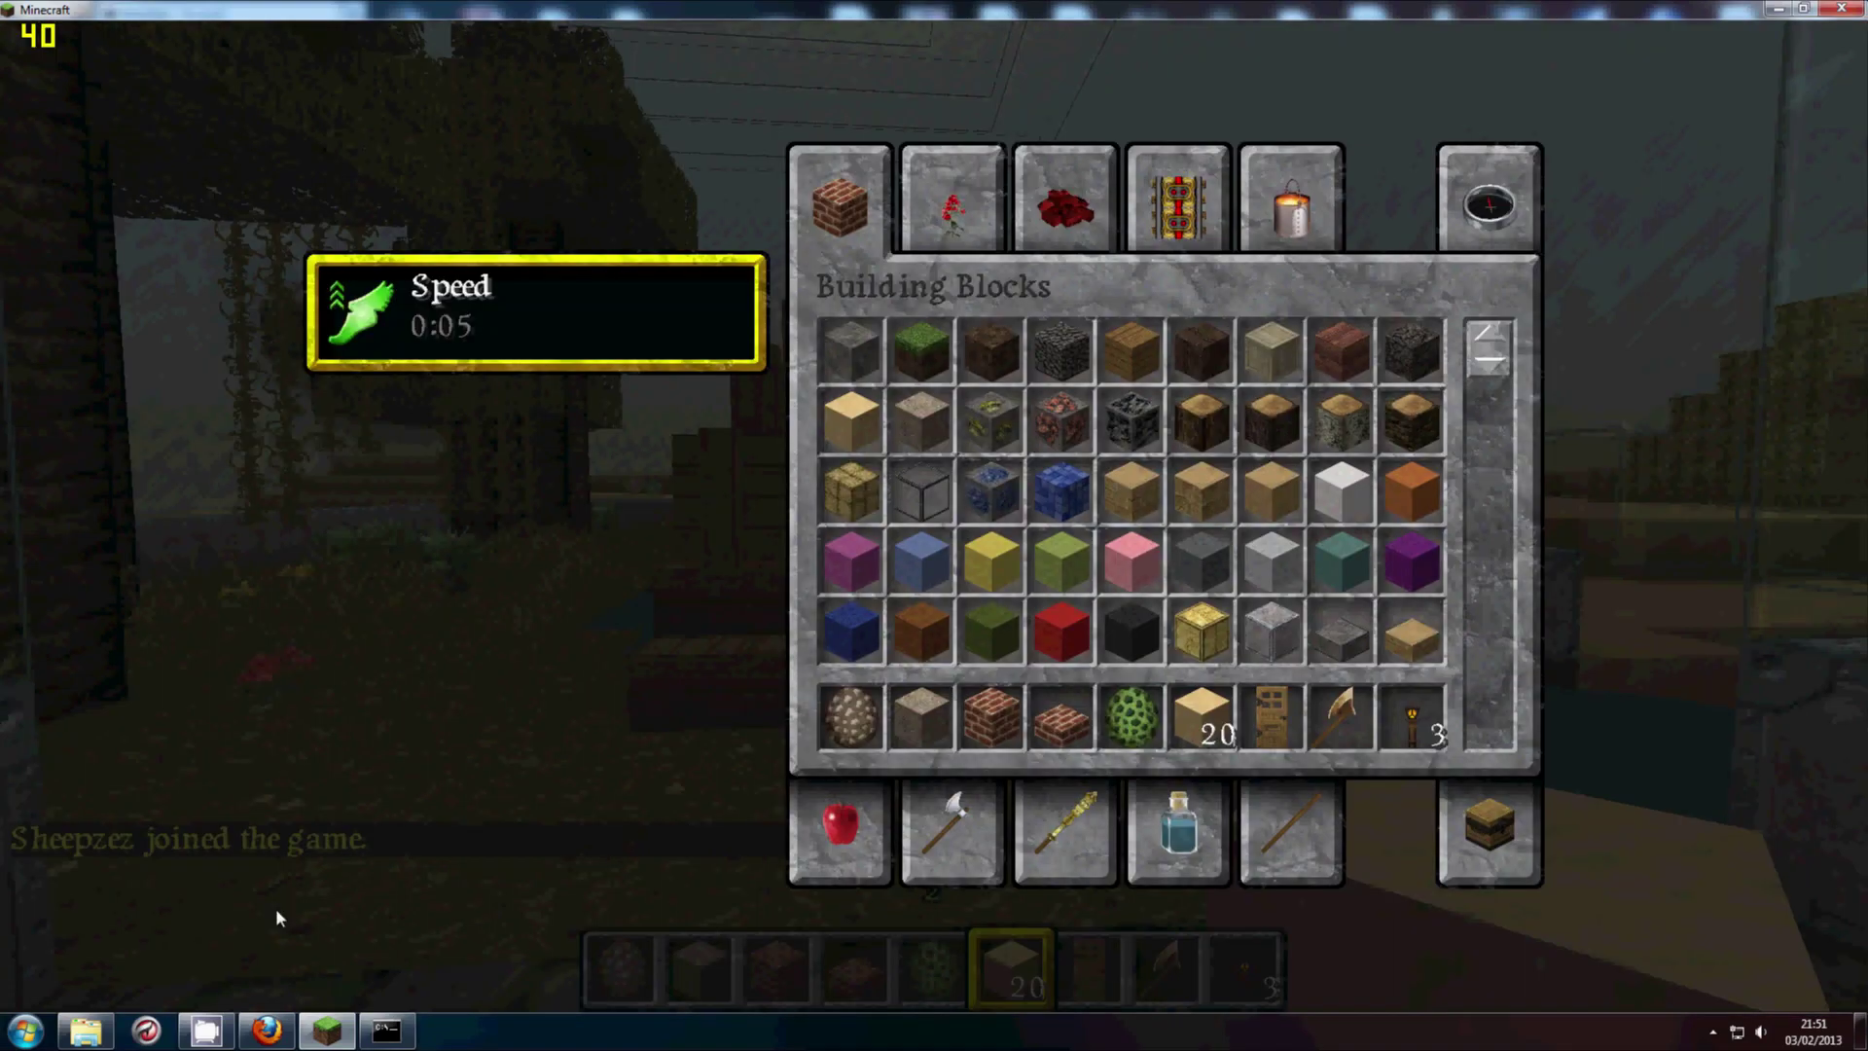
- Switch to the MineStats site in Firefox and check the online player listed on the dashboard's Players page
{"action": "key", "text": "alt+Tab"}
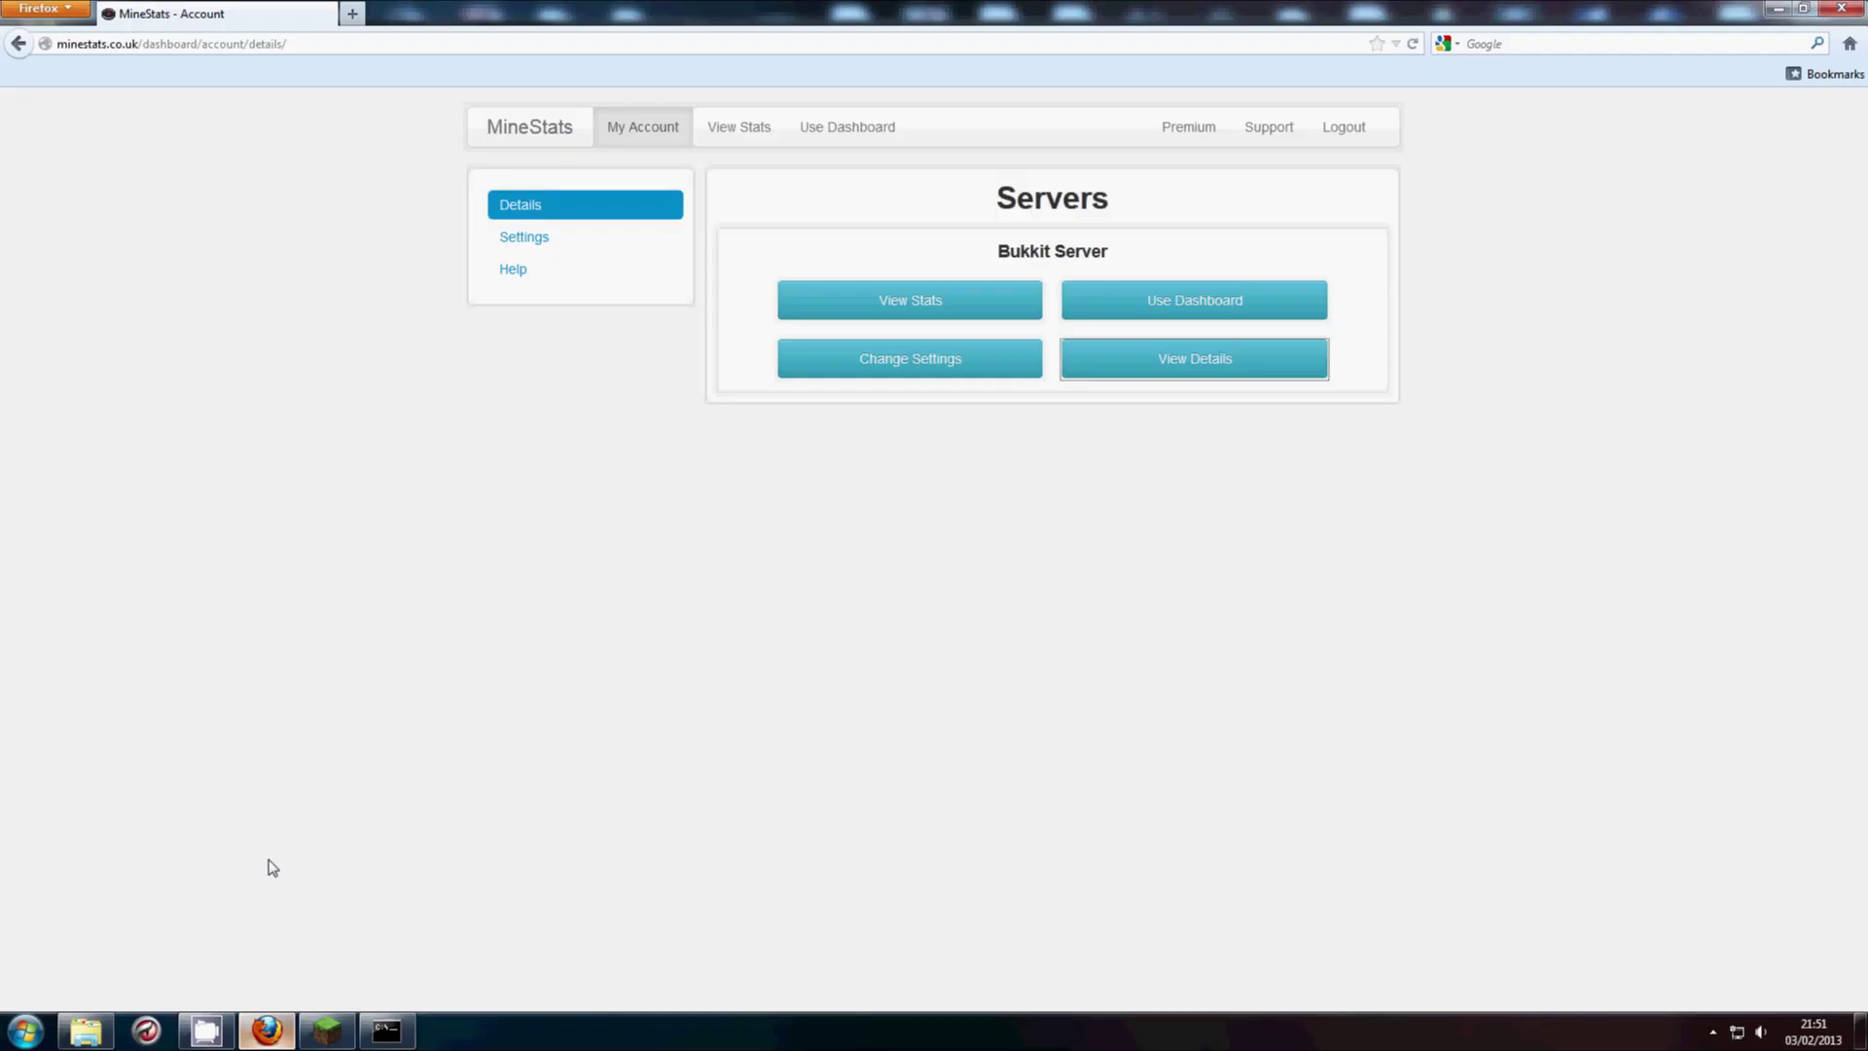
{"action": "left_click", "coordinate": [839, 144]}
{"action": "left_click", "coordinate": [588, 243]}
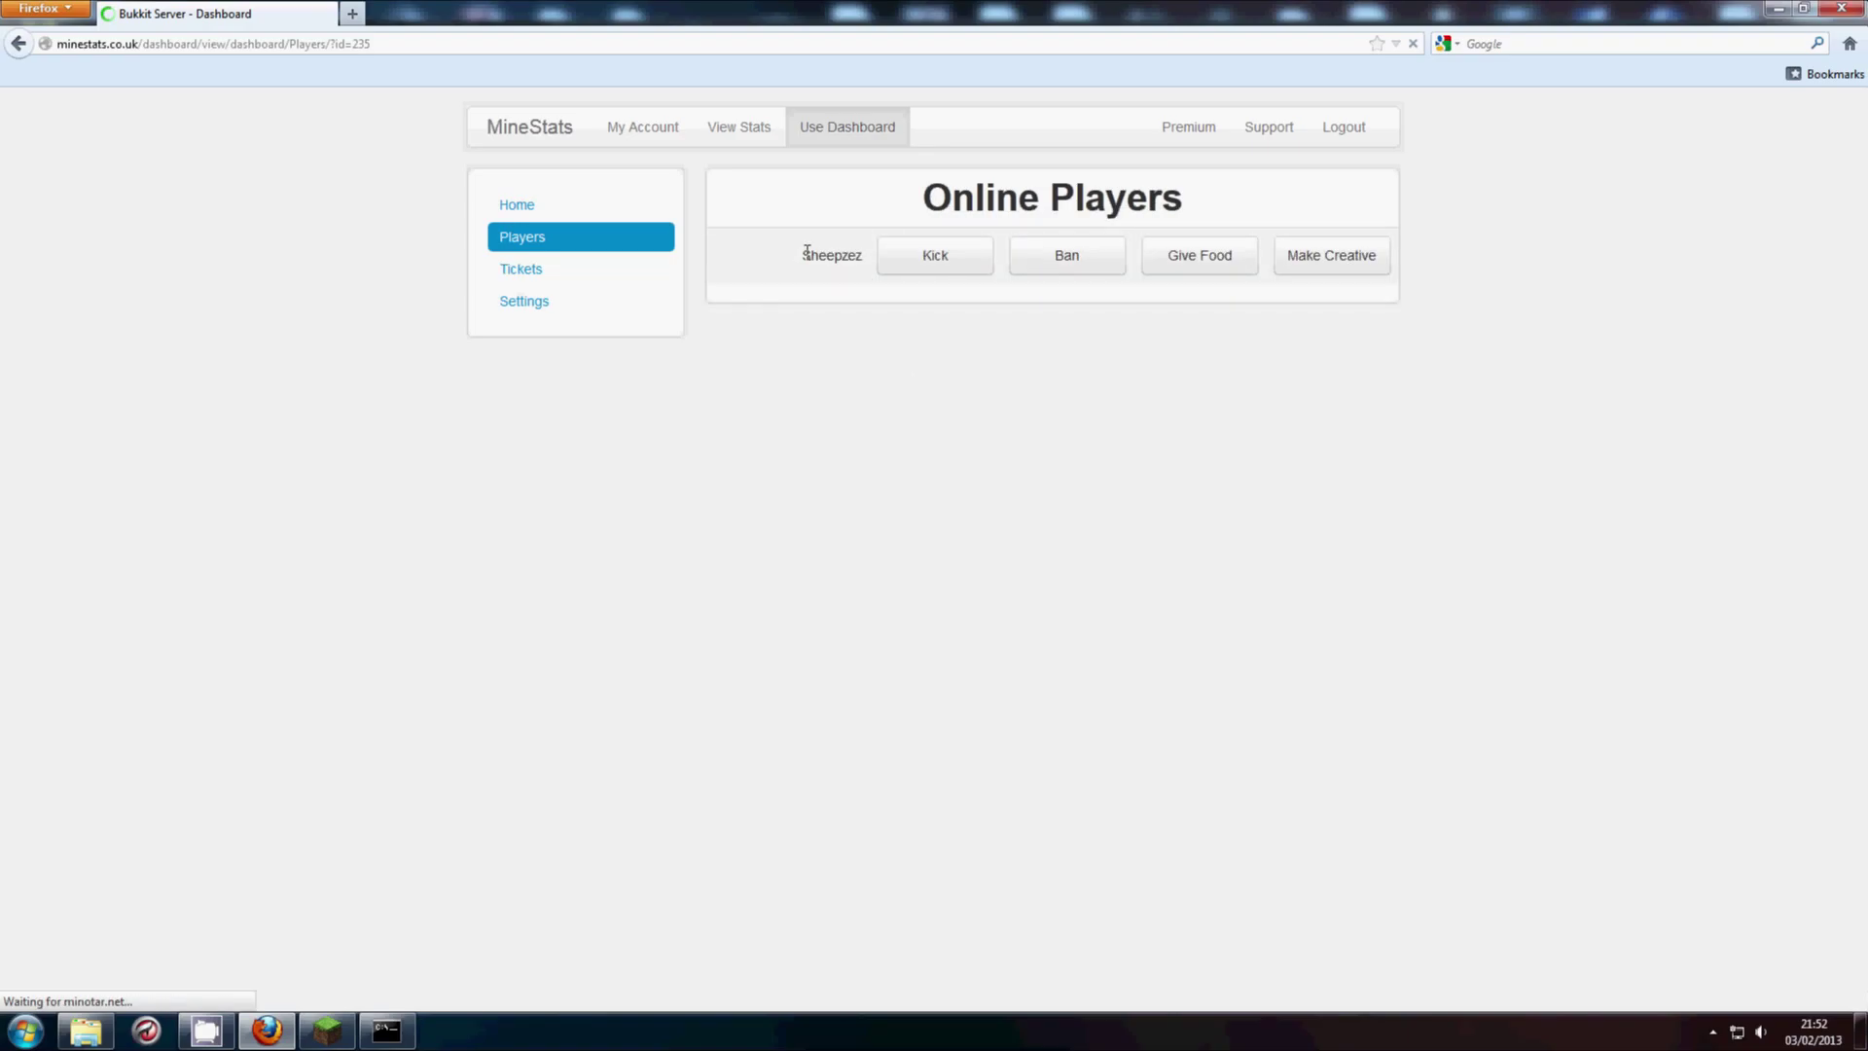
{"action": "left_click_drag", "start_coordinate": [807, 252], "coordinate": [868, 251]}
{"action": "left_click", "coordinate": [1074, 196]}
- Return to Minecraft, move every hotbar item into the survival inventory storage and close the inventory
{"action": "key", "text": "alt+Tab"}
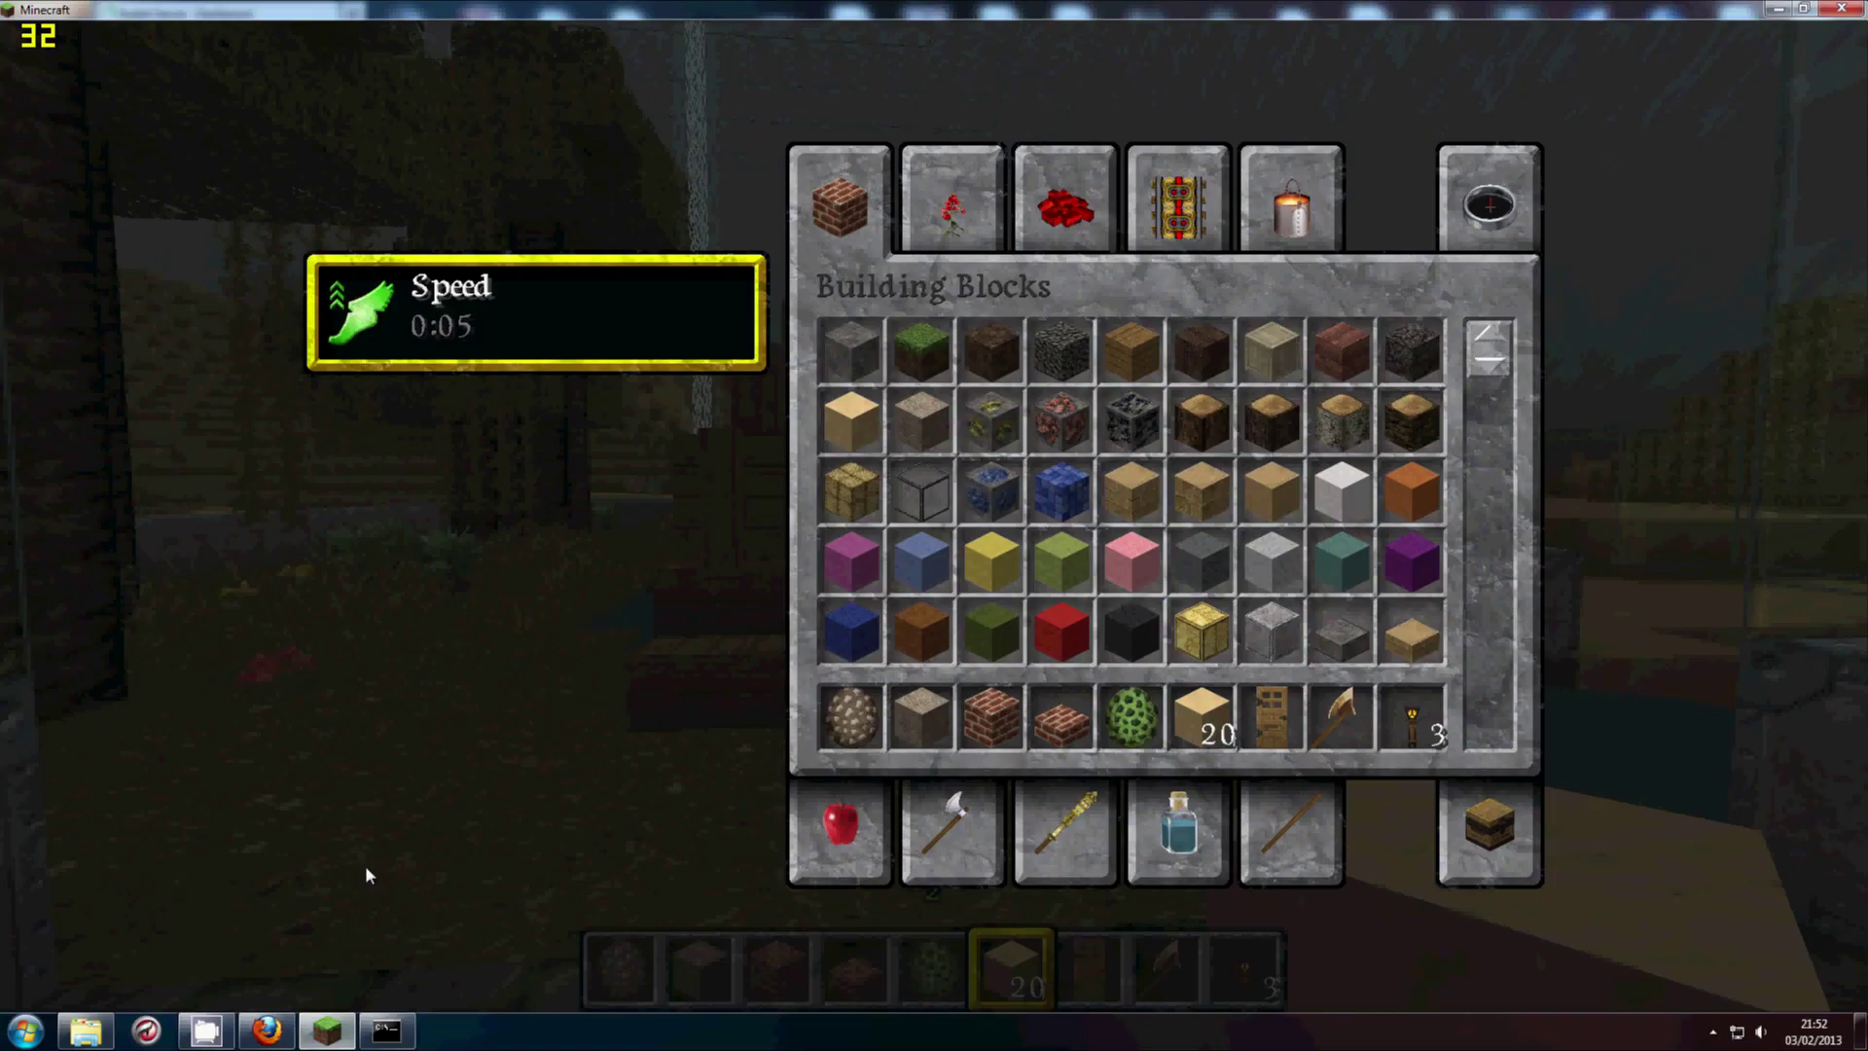
{"action": "left_click", "coordinate": [1489, 831]}
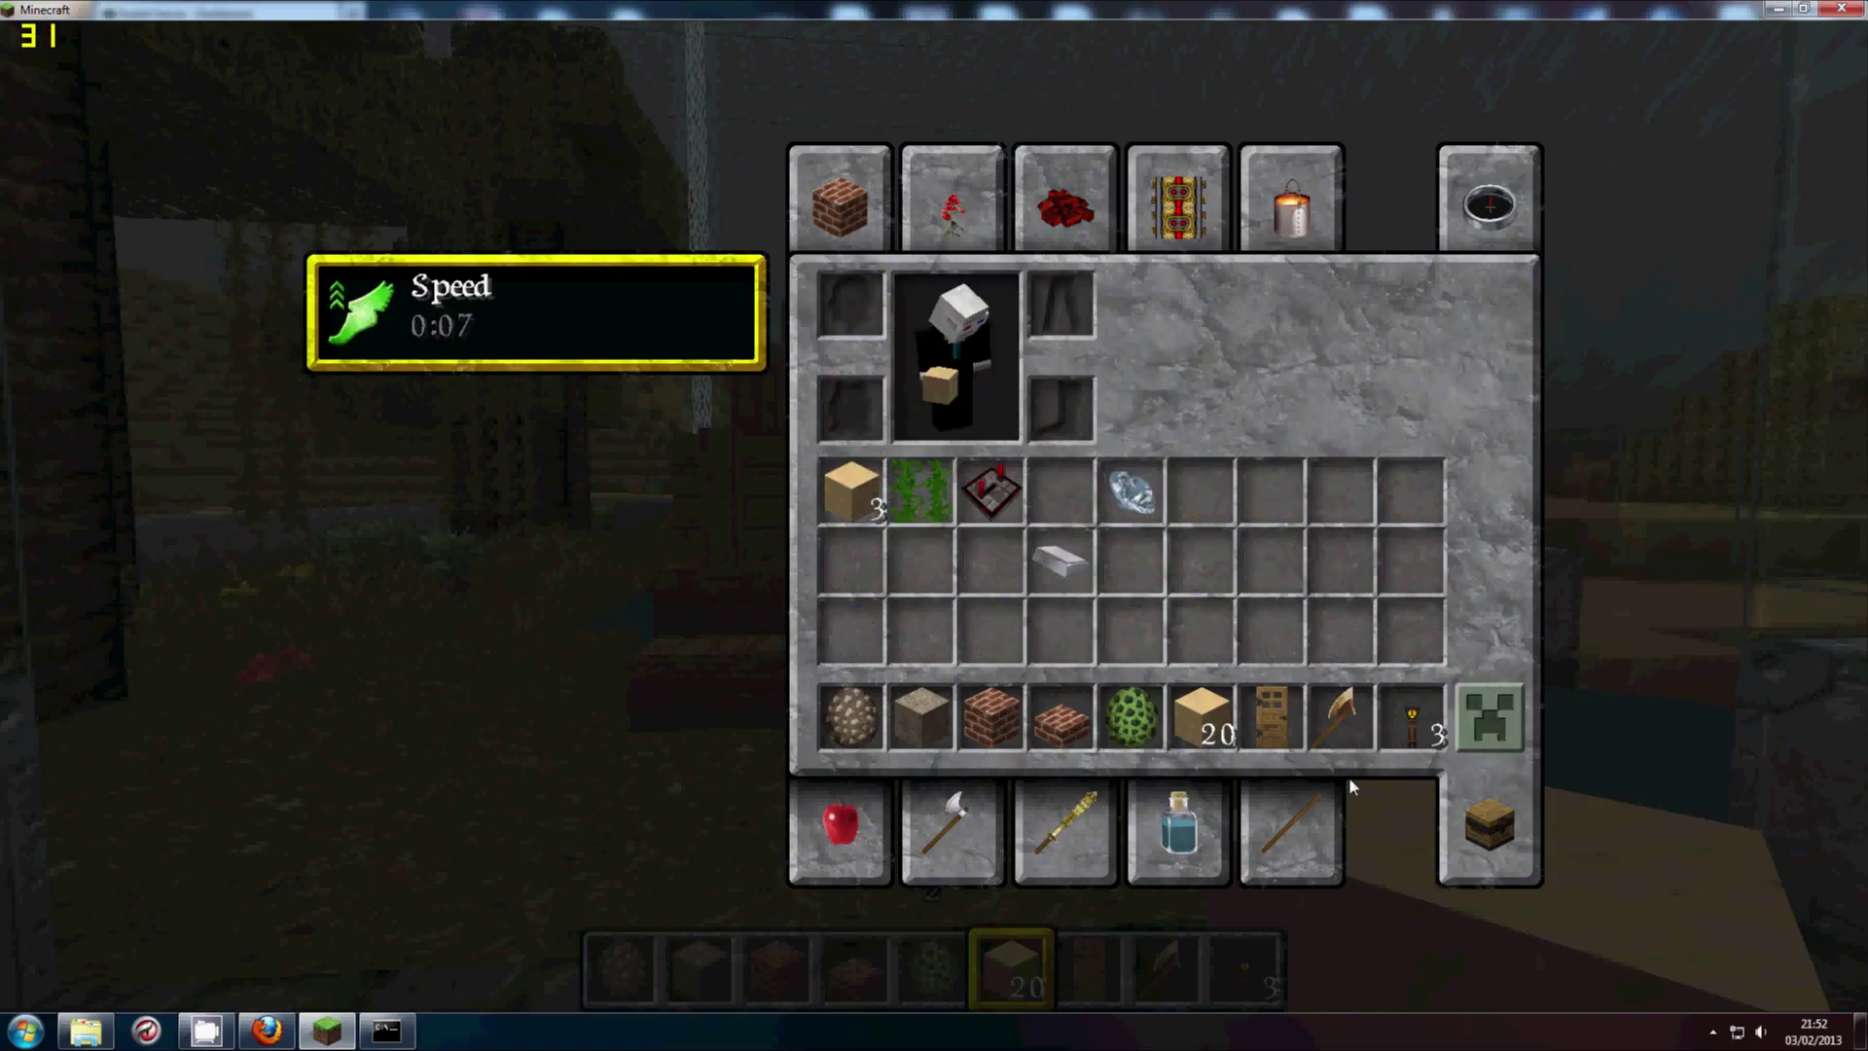
{"action": "left_click", "coordinate": [1411, 717], "text": "shift"}
{"action": "left_click", "coordinate": [1339, 717], "text": "shift"}
{"action": "left_click", "coordinate": [1271, 717], "text": "shift"}
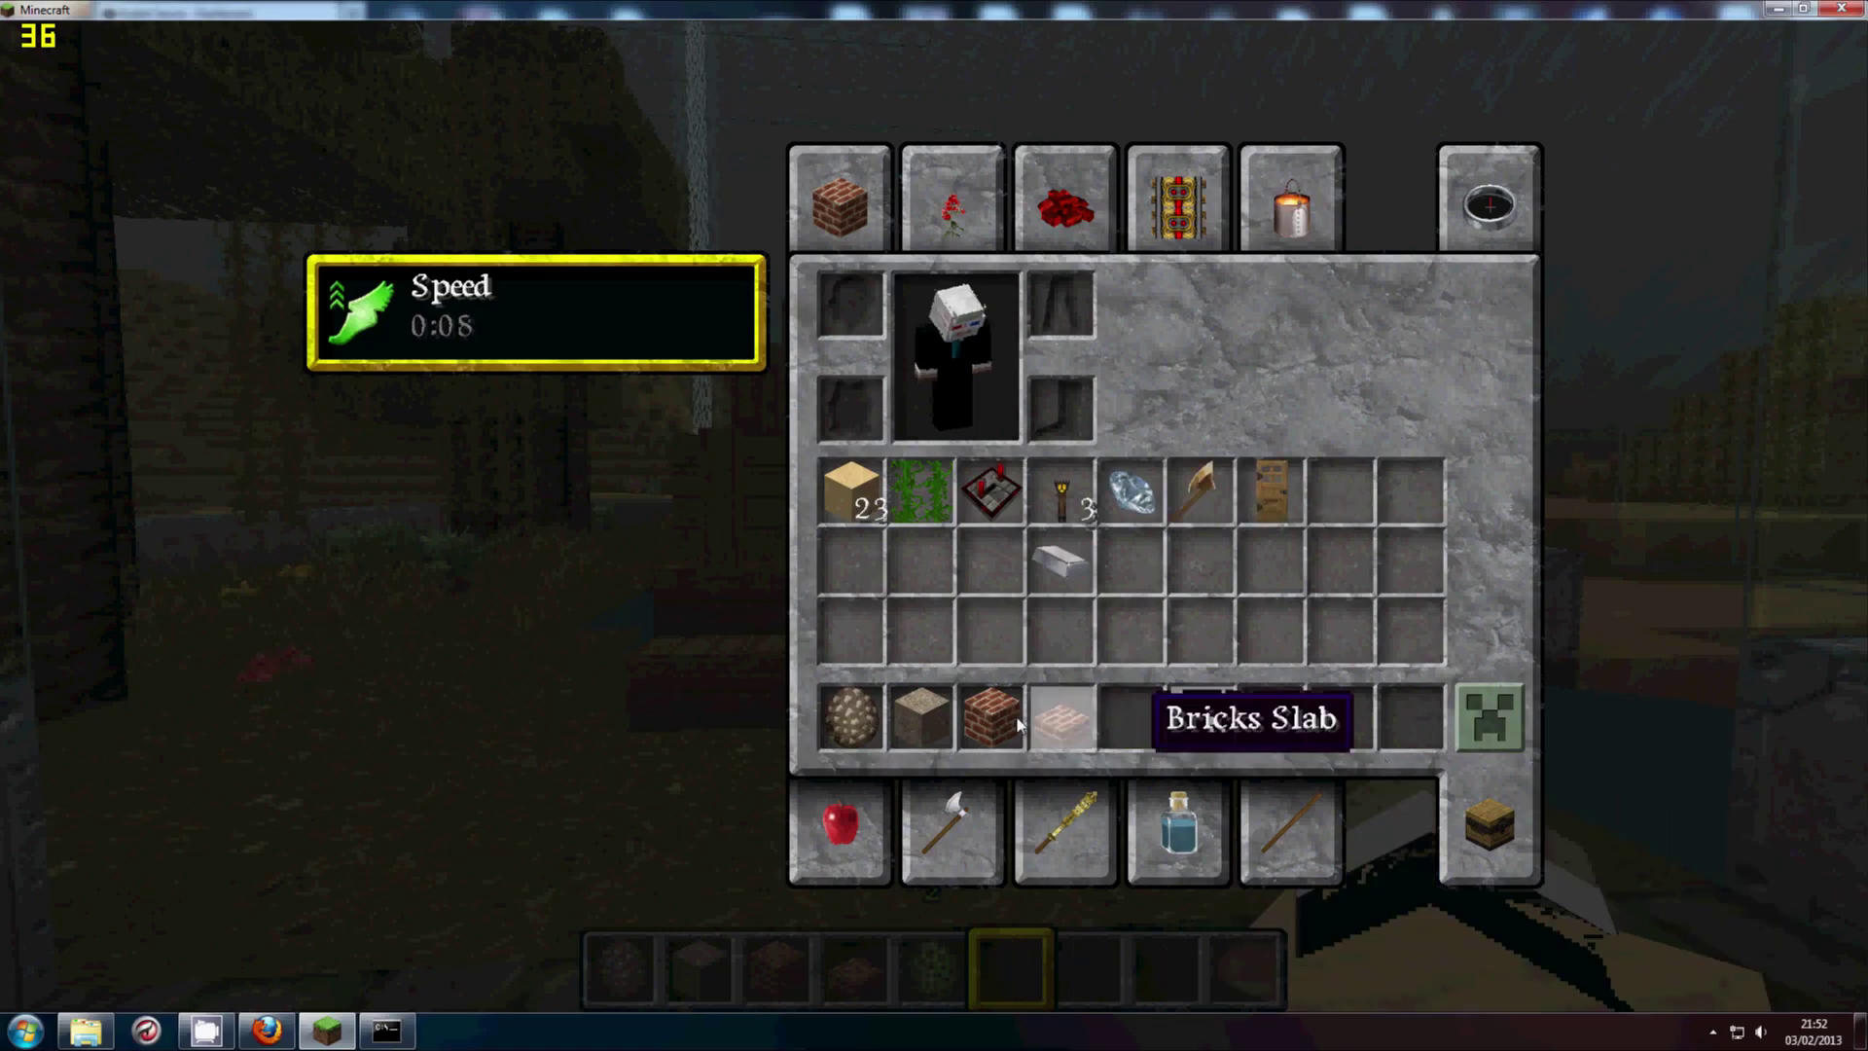
{"action": "left_click", "coordinate": [1201, 717], "text": "shift"}
{"action": "left_click", "coordinate": [1131, 717], "text": "shift"}
{"action": "left_click", "coordinate": [991, 717], "text": "shift"}
{"action": "left_click", "coordinate": [920, 717], "text": "shift"}
{"action": "left_click", "coordinate": [851, 717], "text": "shift"}
{"action": "left_click", "coordinate": [1060, 717], "text": "shift"}
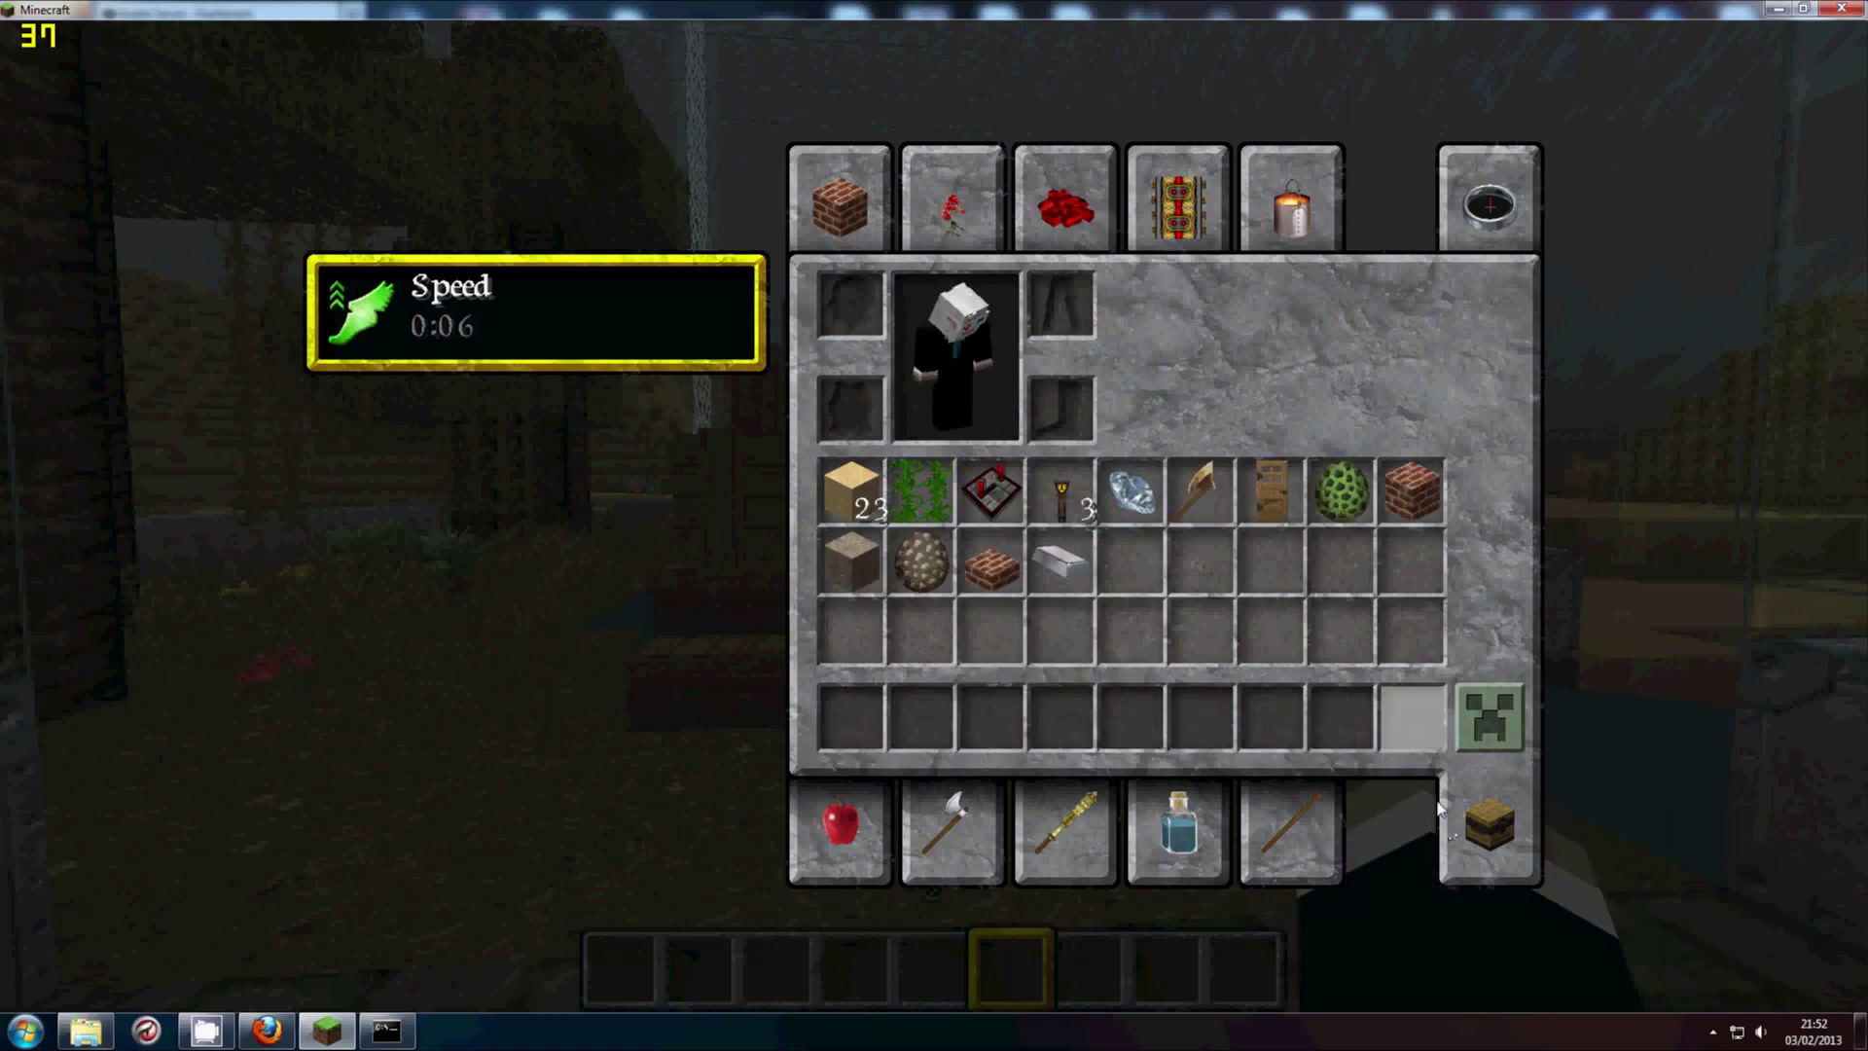
{"action": "key", "text": "e"}
{"action": "key", "text": "w"}
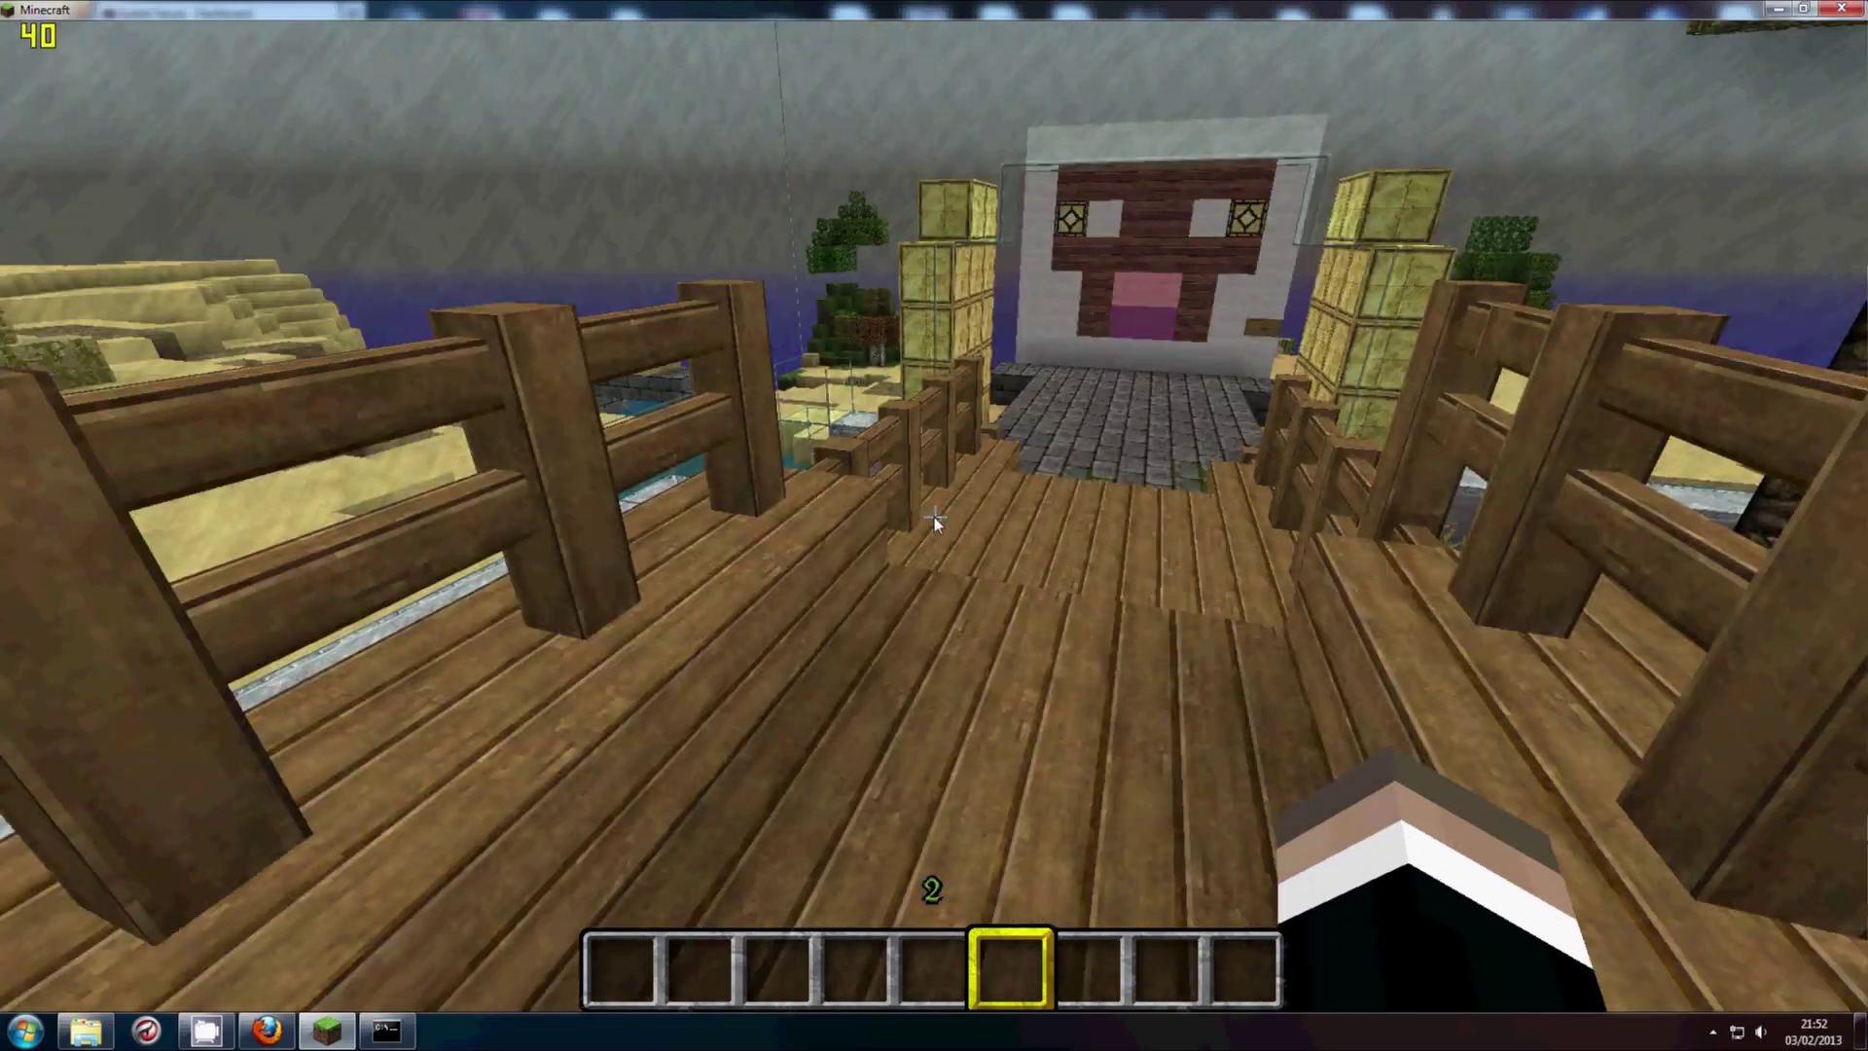
{"action": "key", "text": "w"}
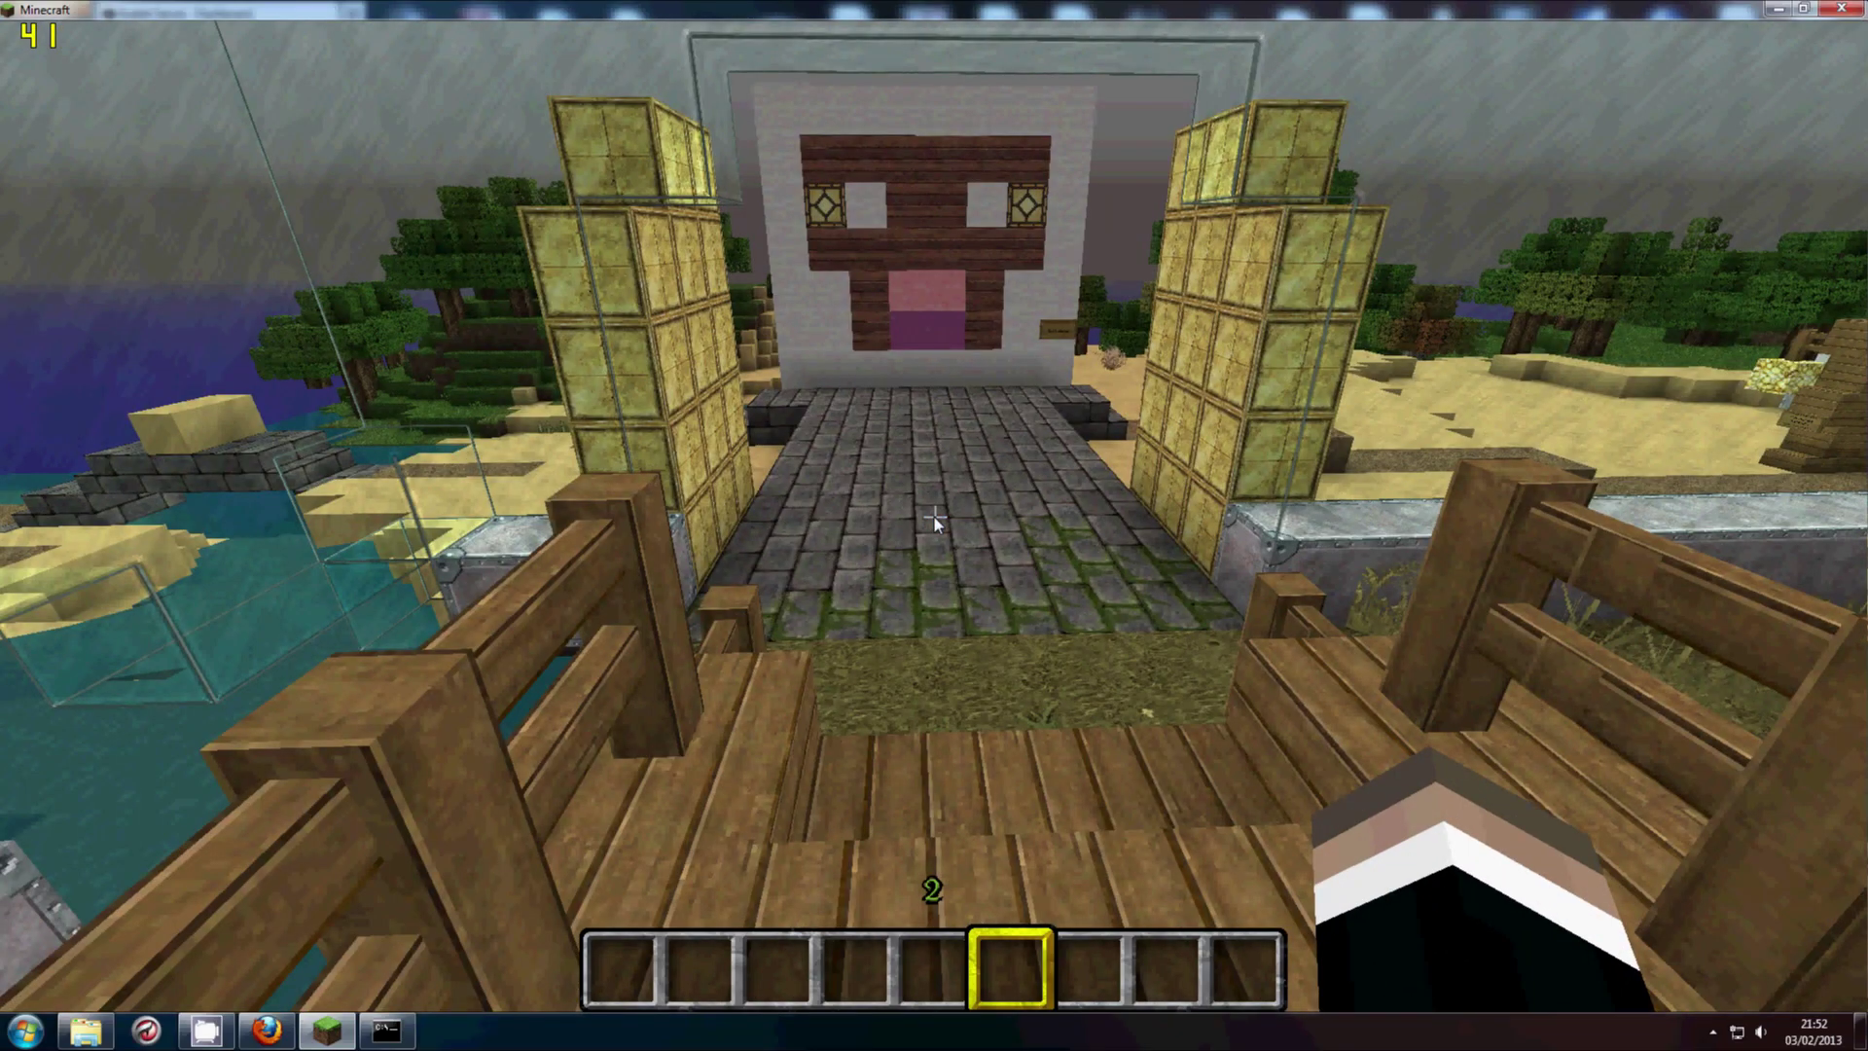
{"action": "key", "text": "w"}
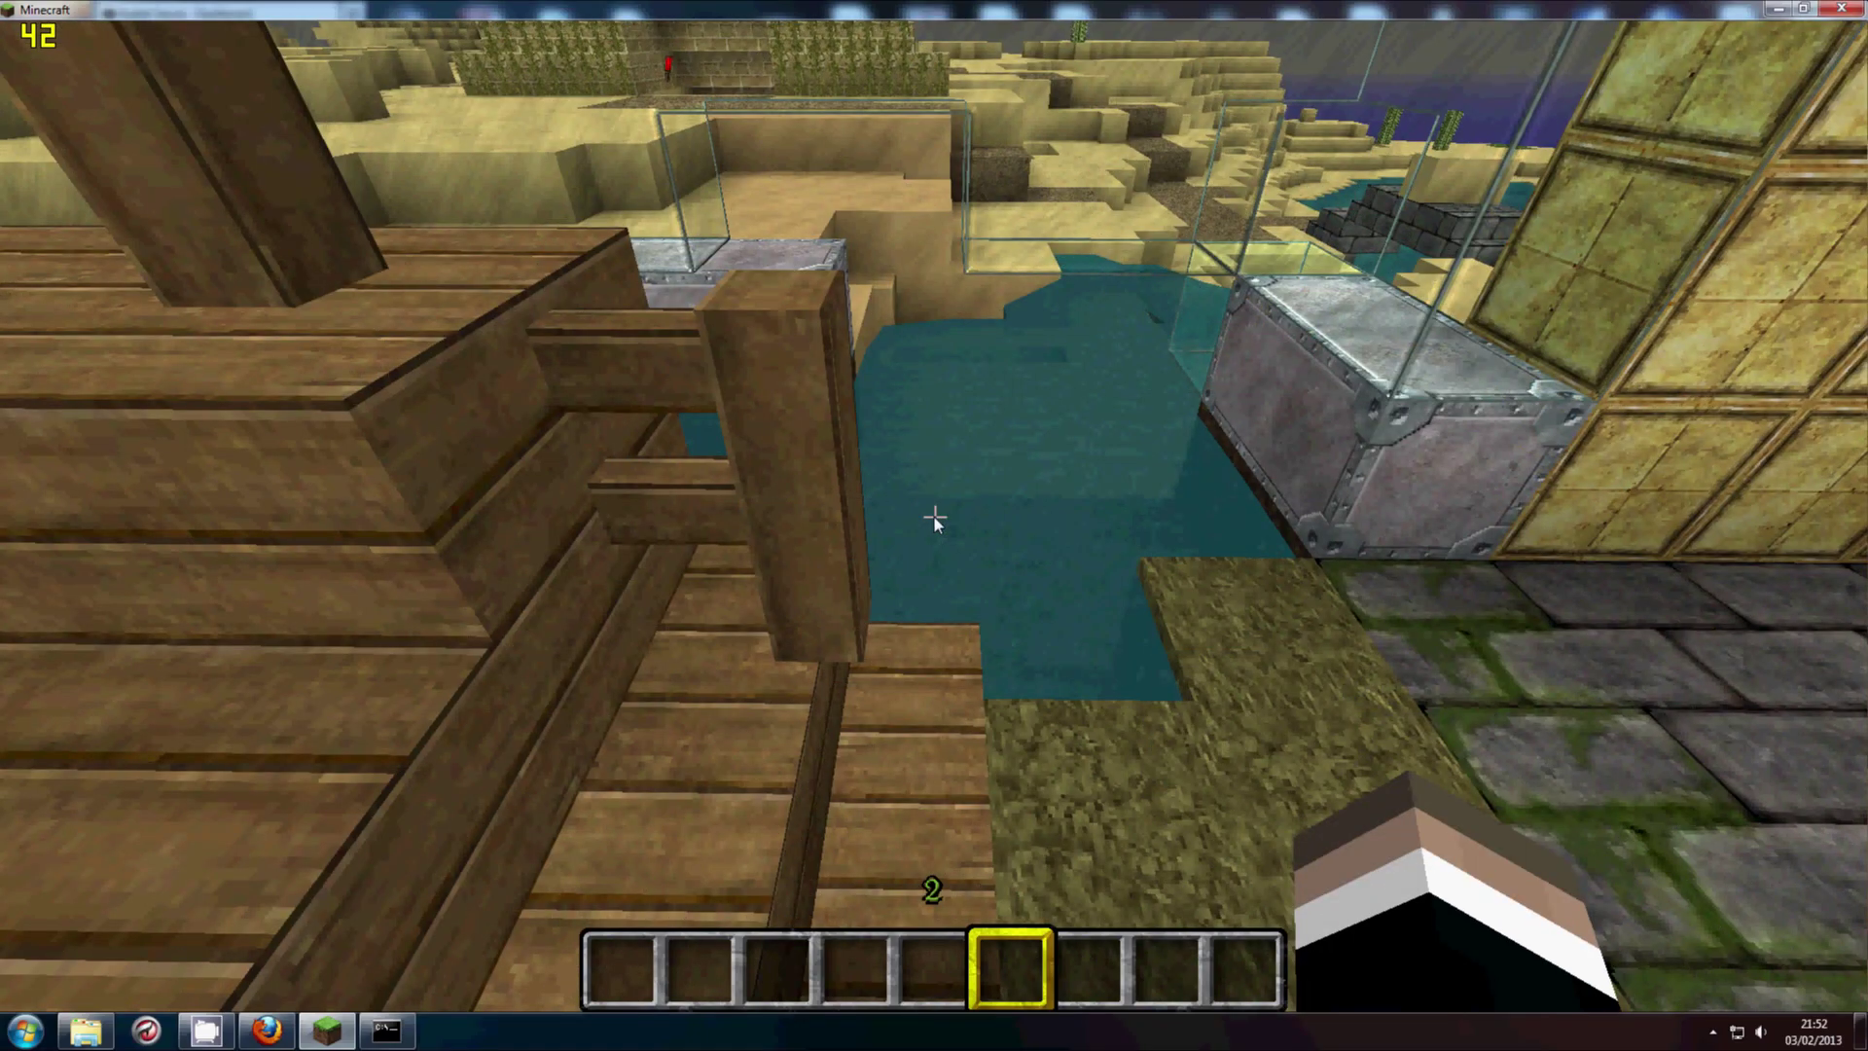
{"action": "key", "text": "w"}
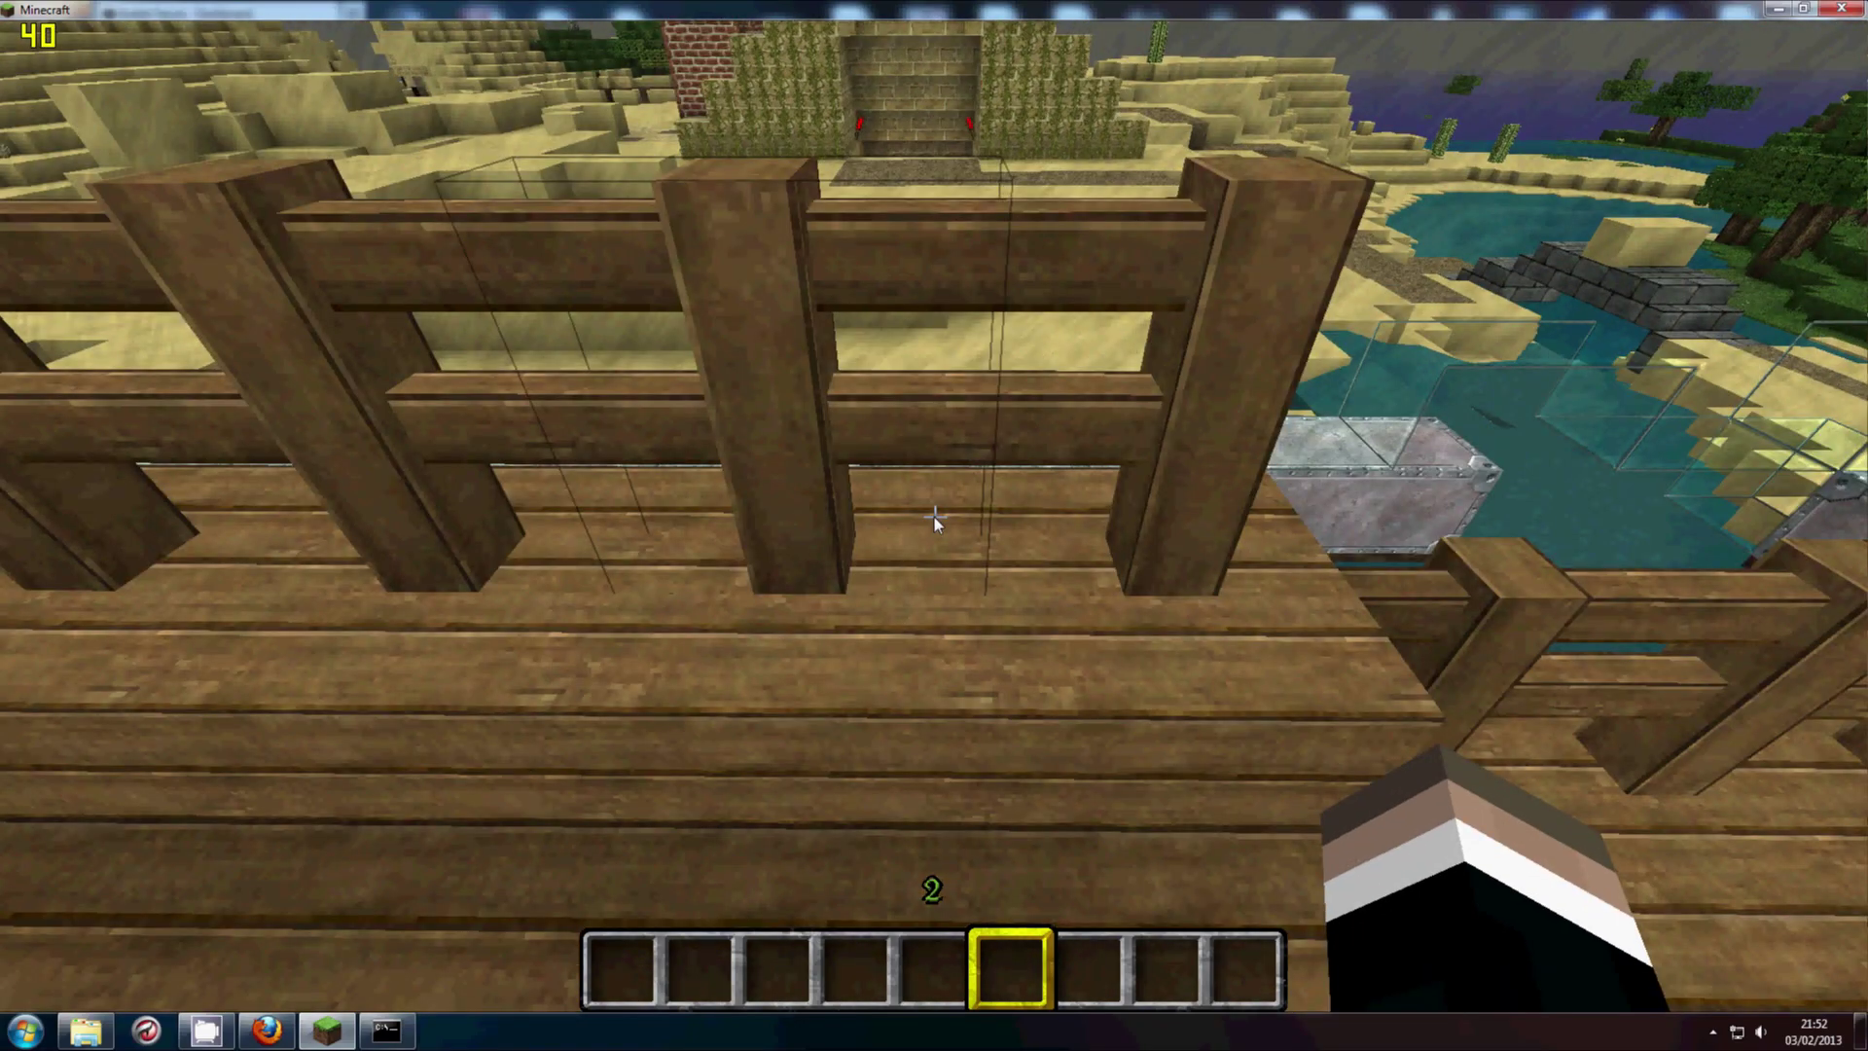
{"action": "key", "text": "w"}
{"action": "key", "text": "w"}
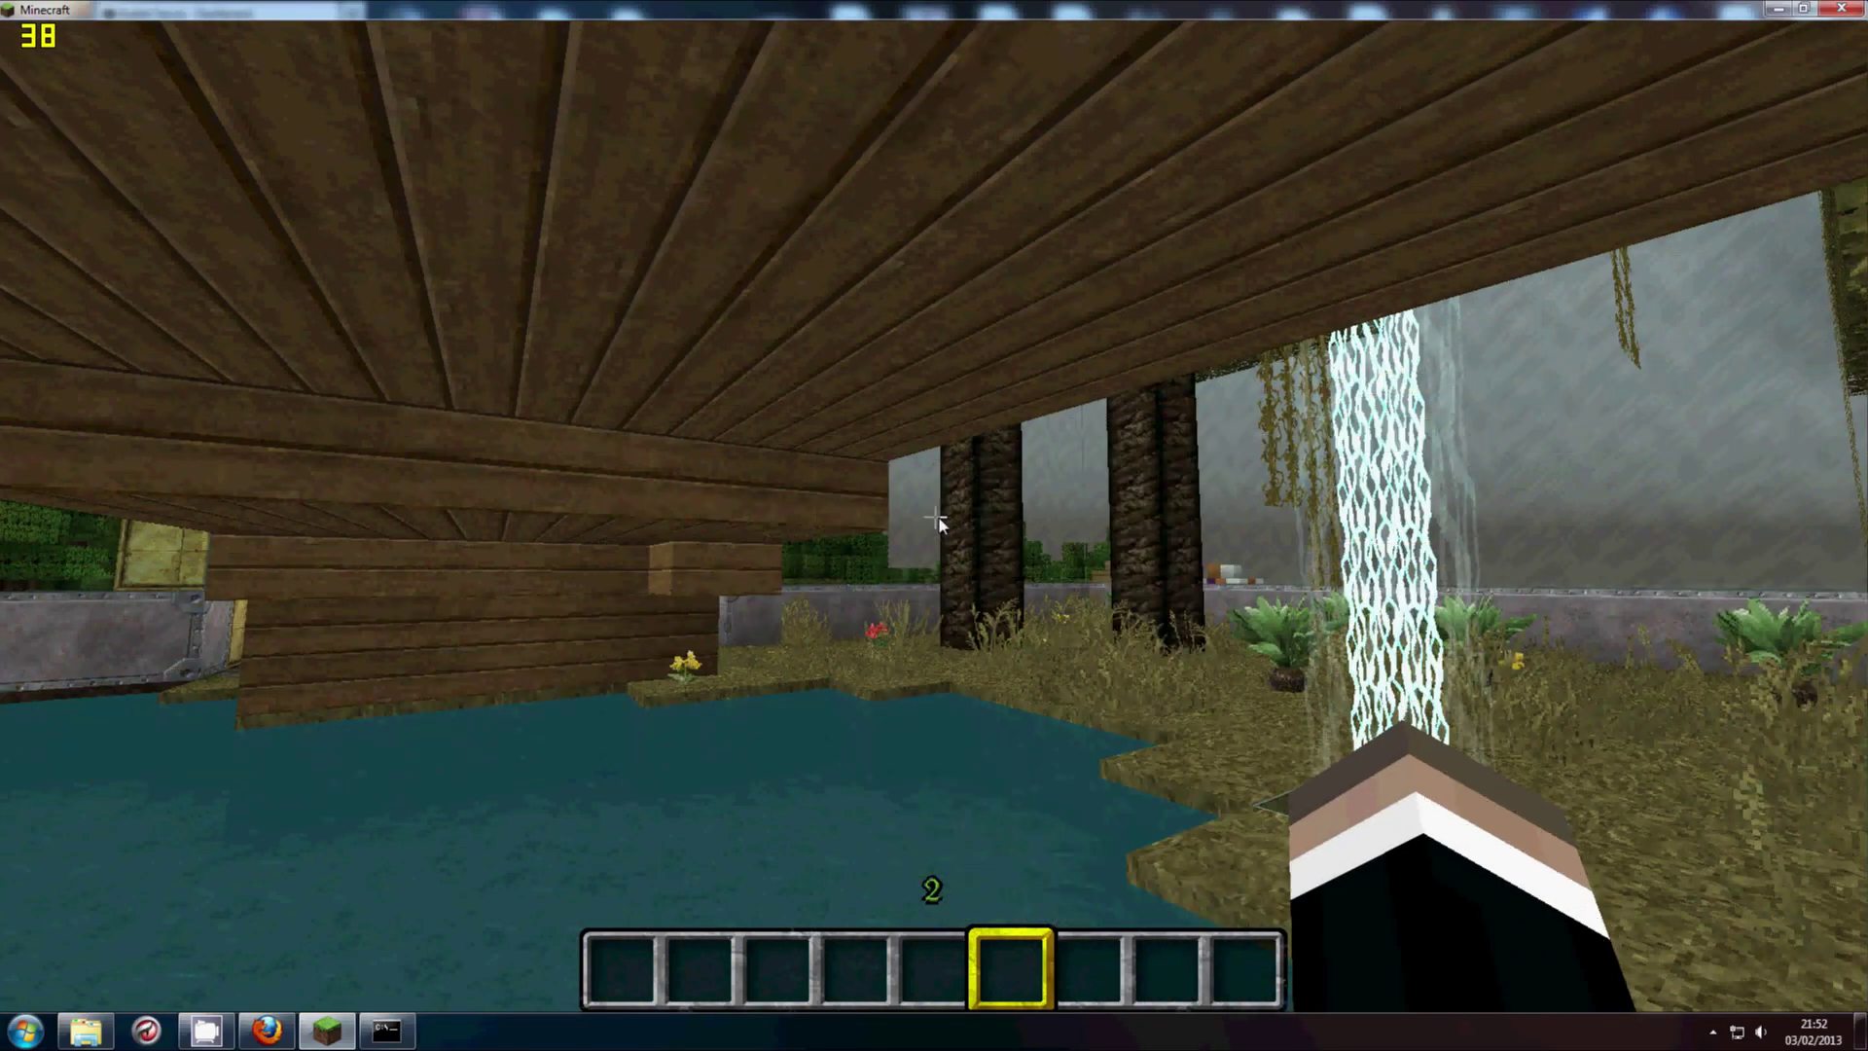
{"action": "key", "text": "w"}
{"action": "key", "text": "w"}
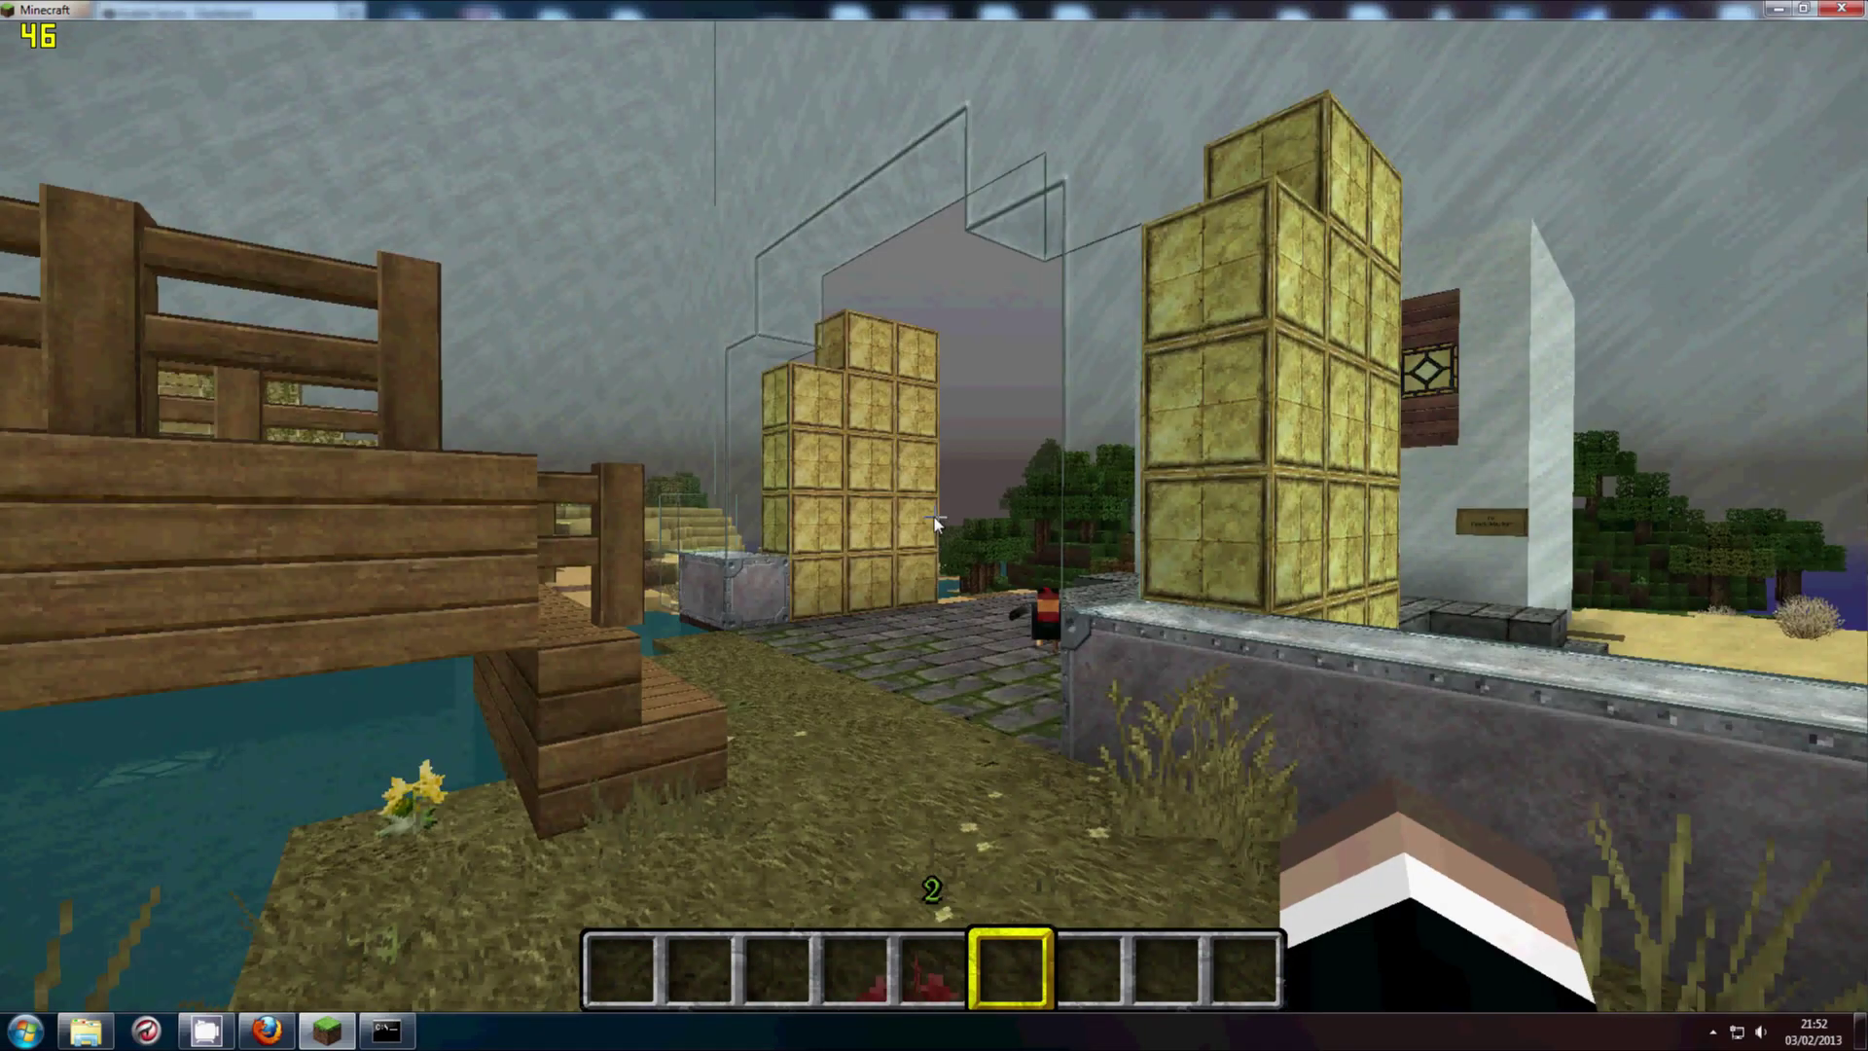
{"action": "key", "text": "w"}
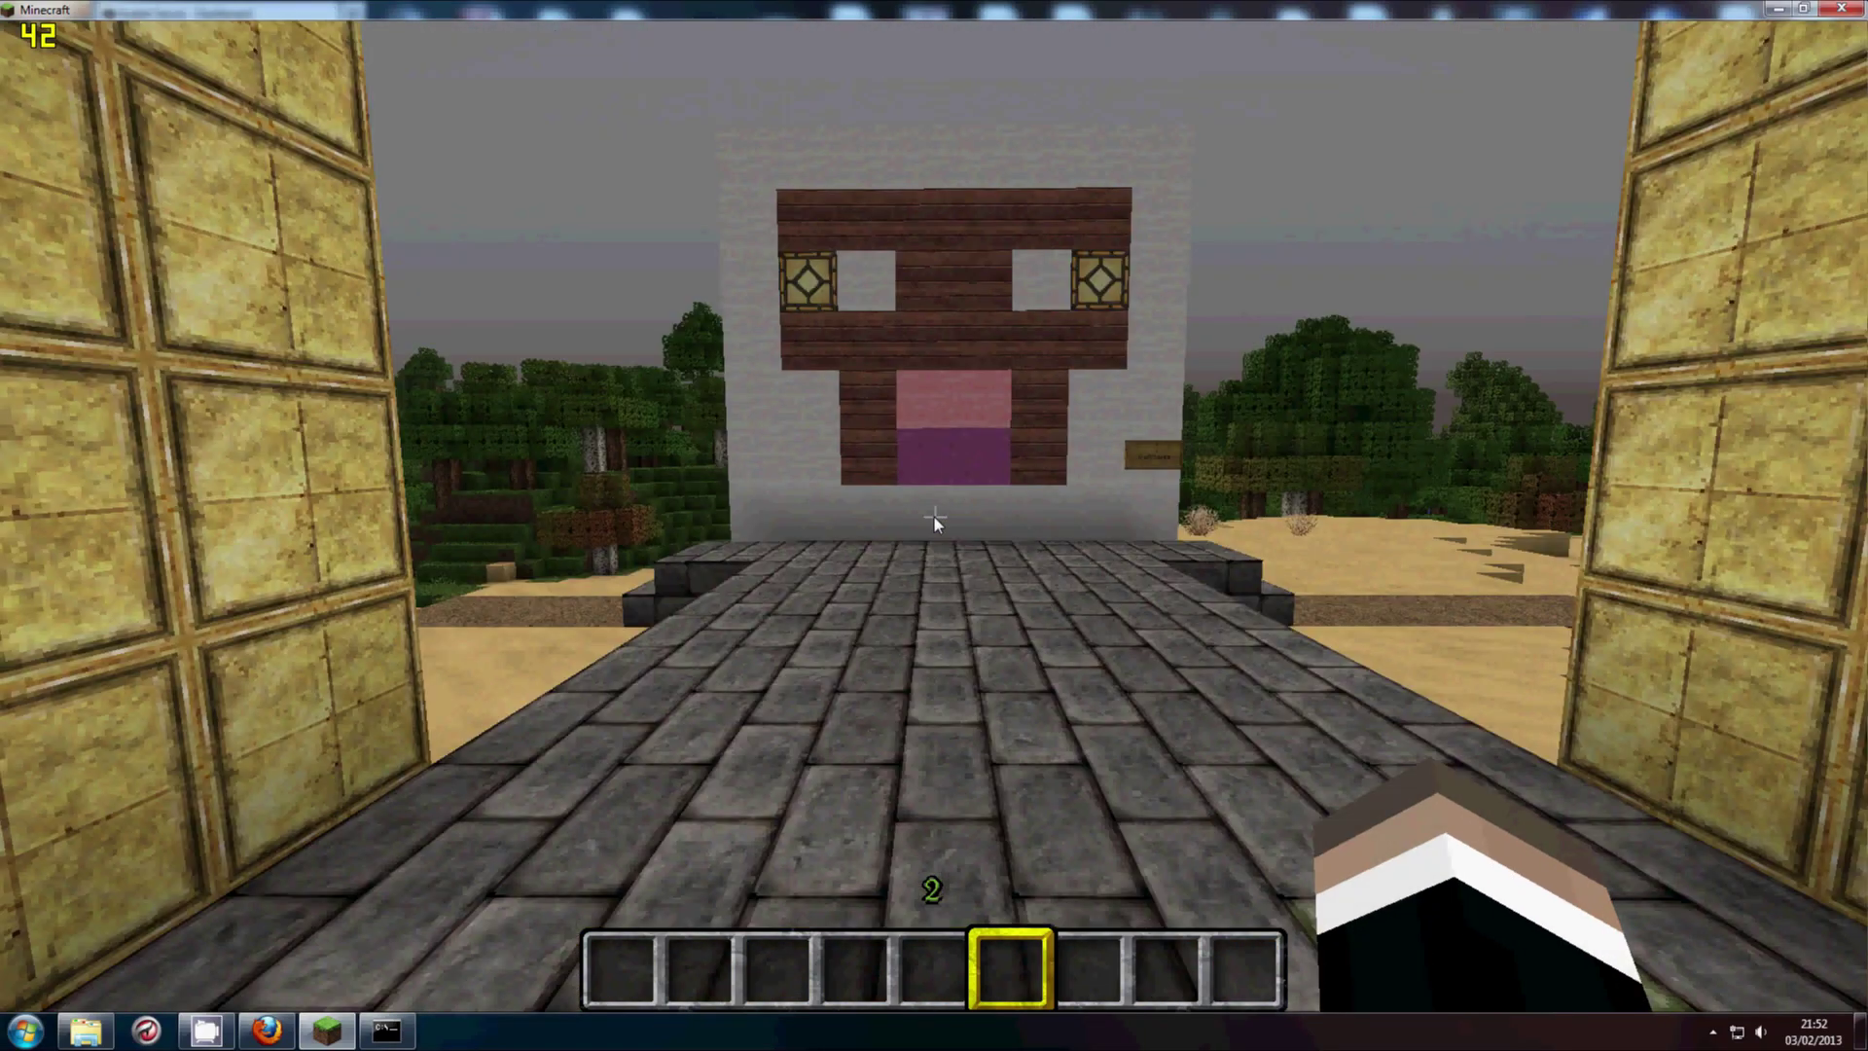
{"action": "key", "text": "w"}
{"action": "key", "text": "w"}
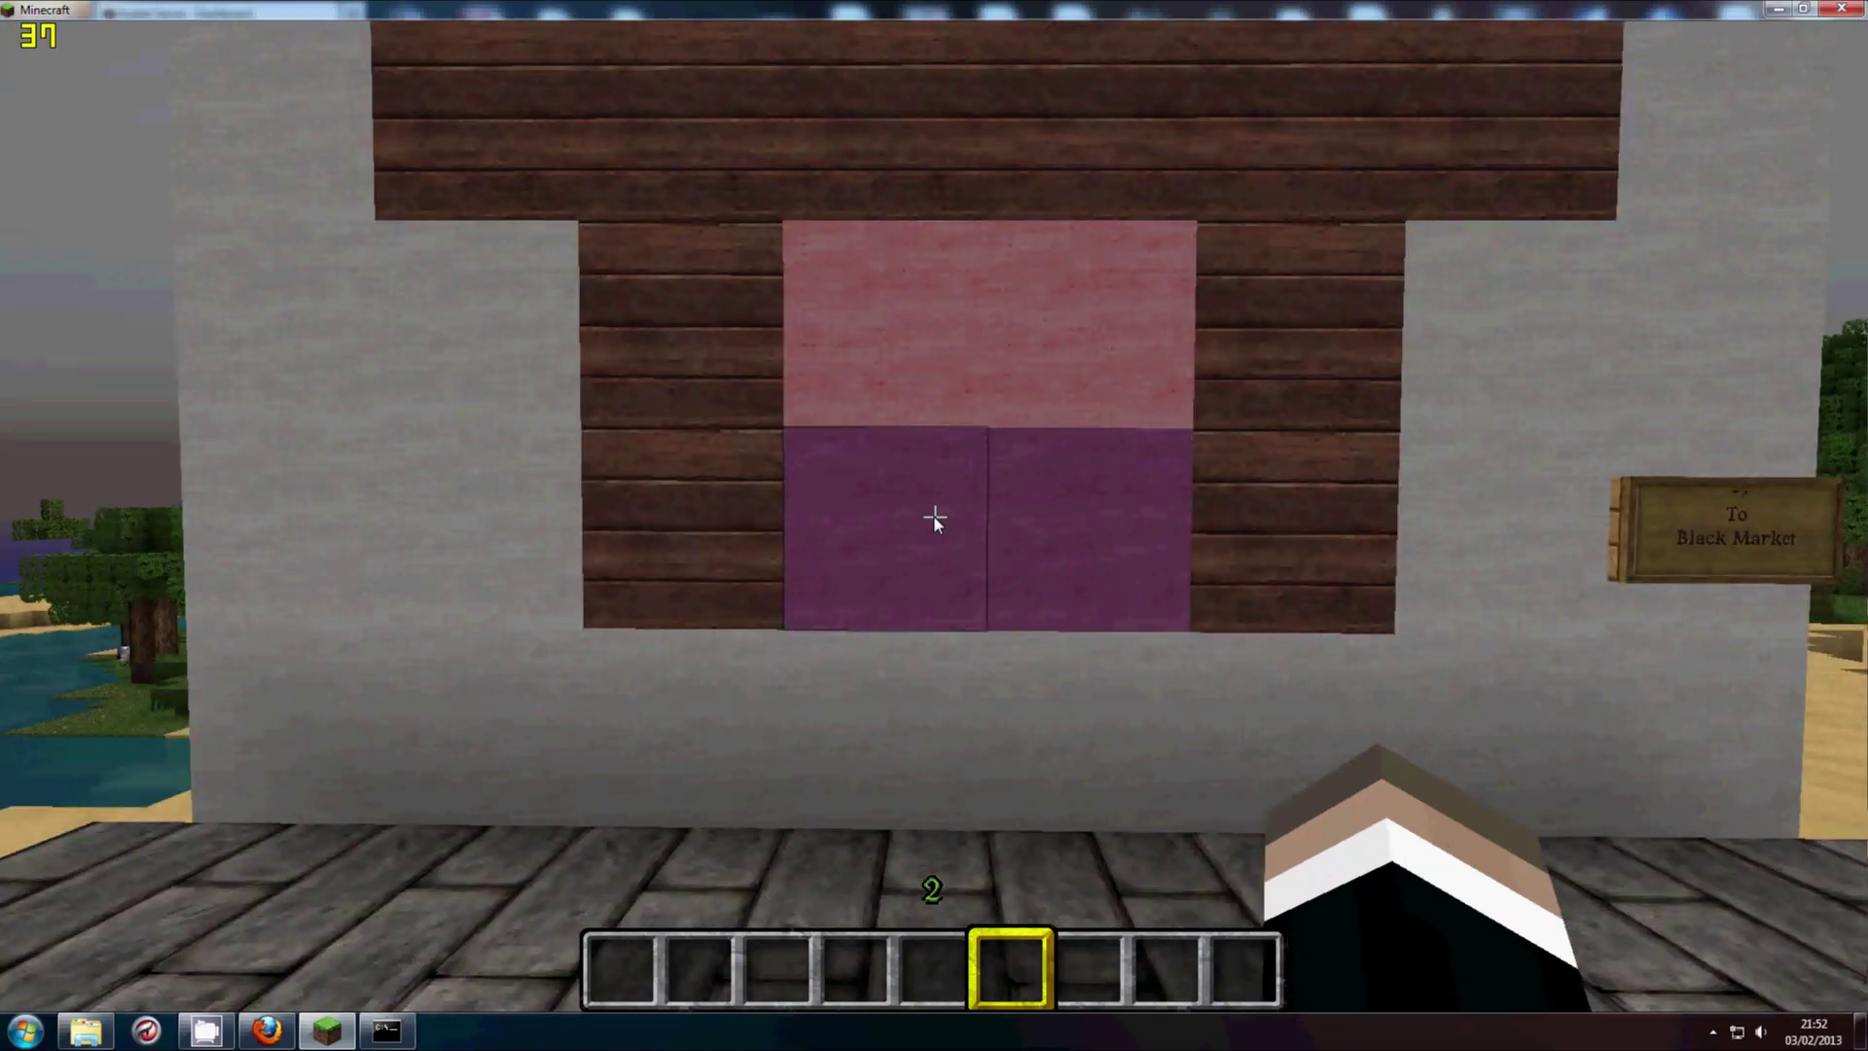
{"action": "key", "text": "s"}
{"action": "key", "text": "e"}
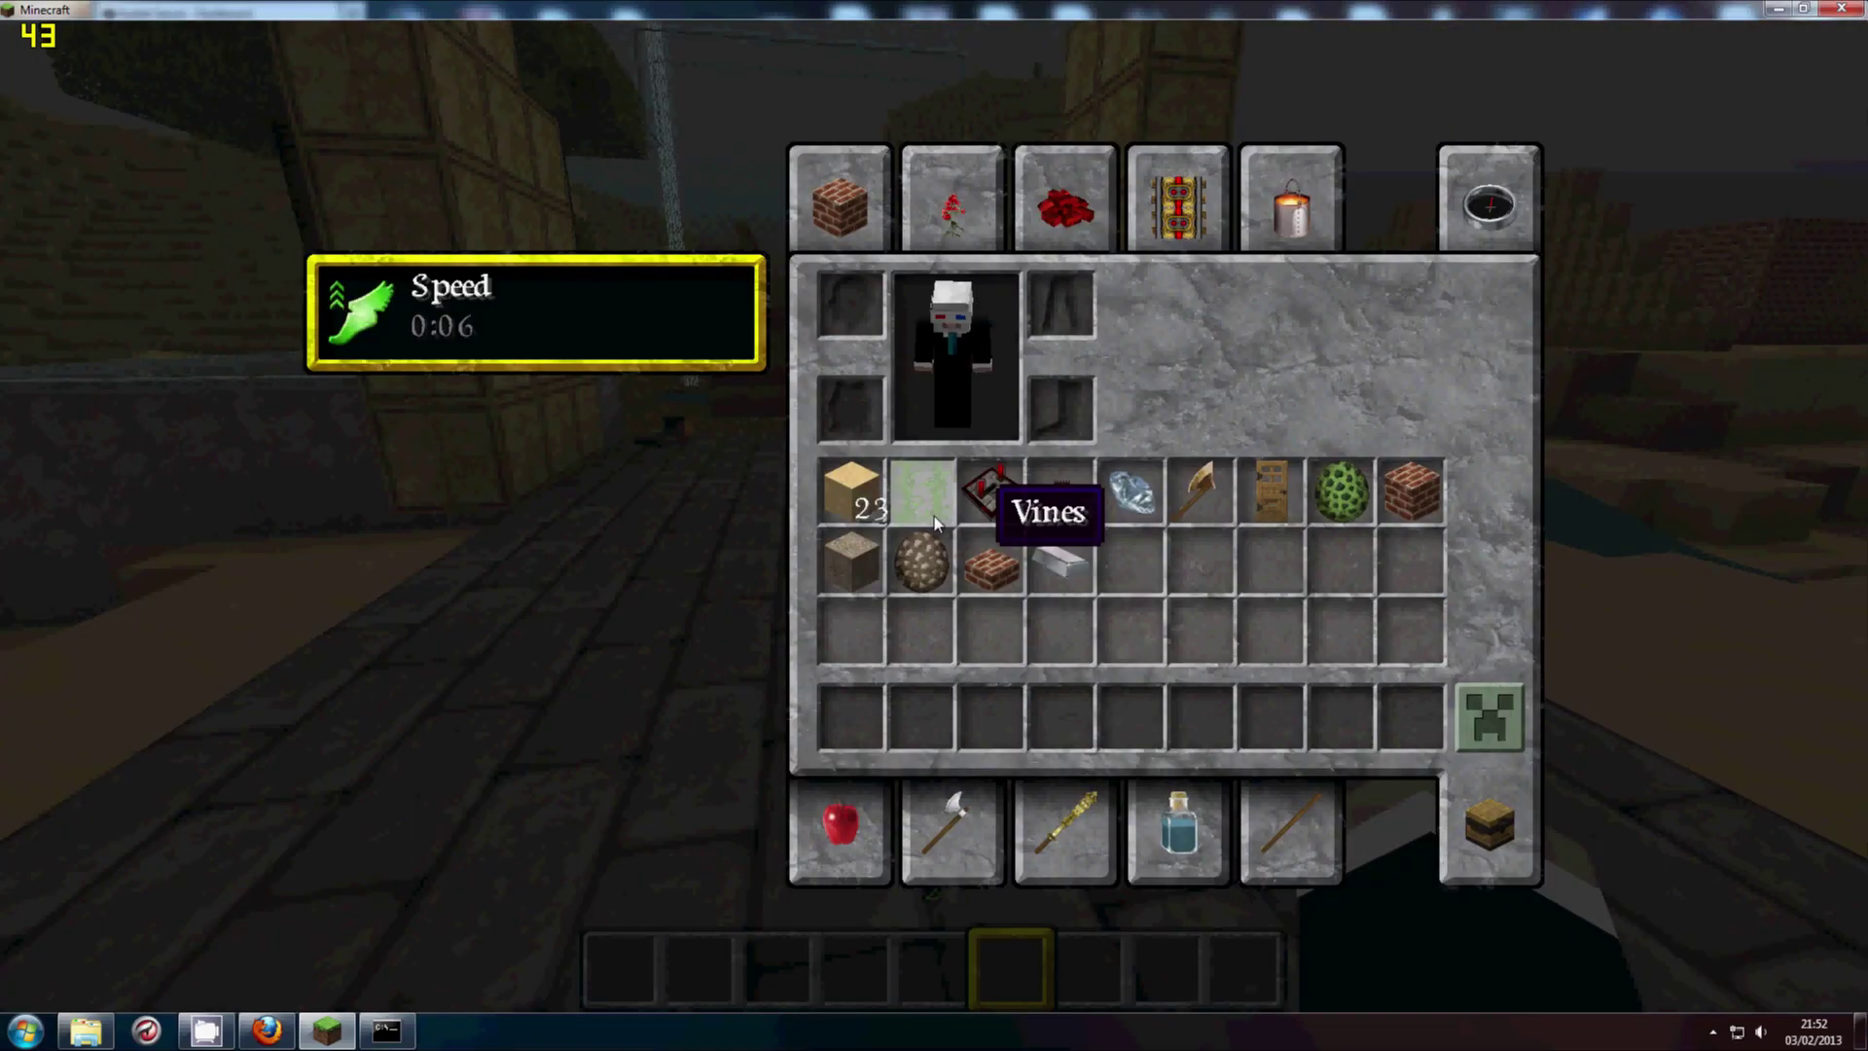
{"action": "key", "text": "e"}
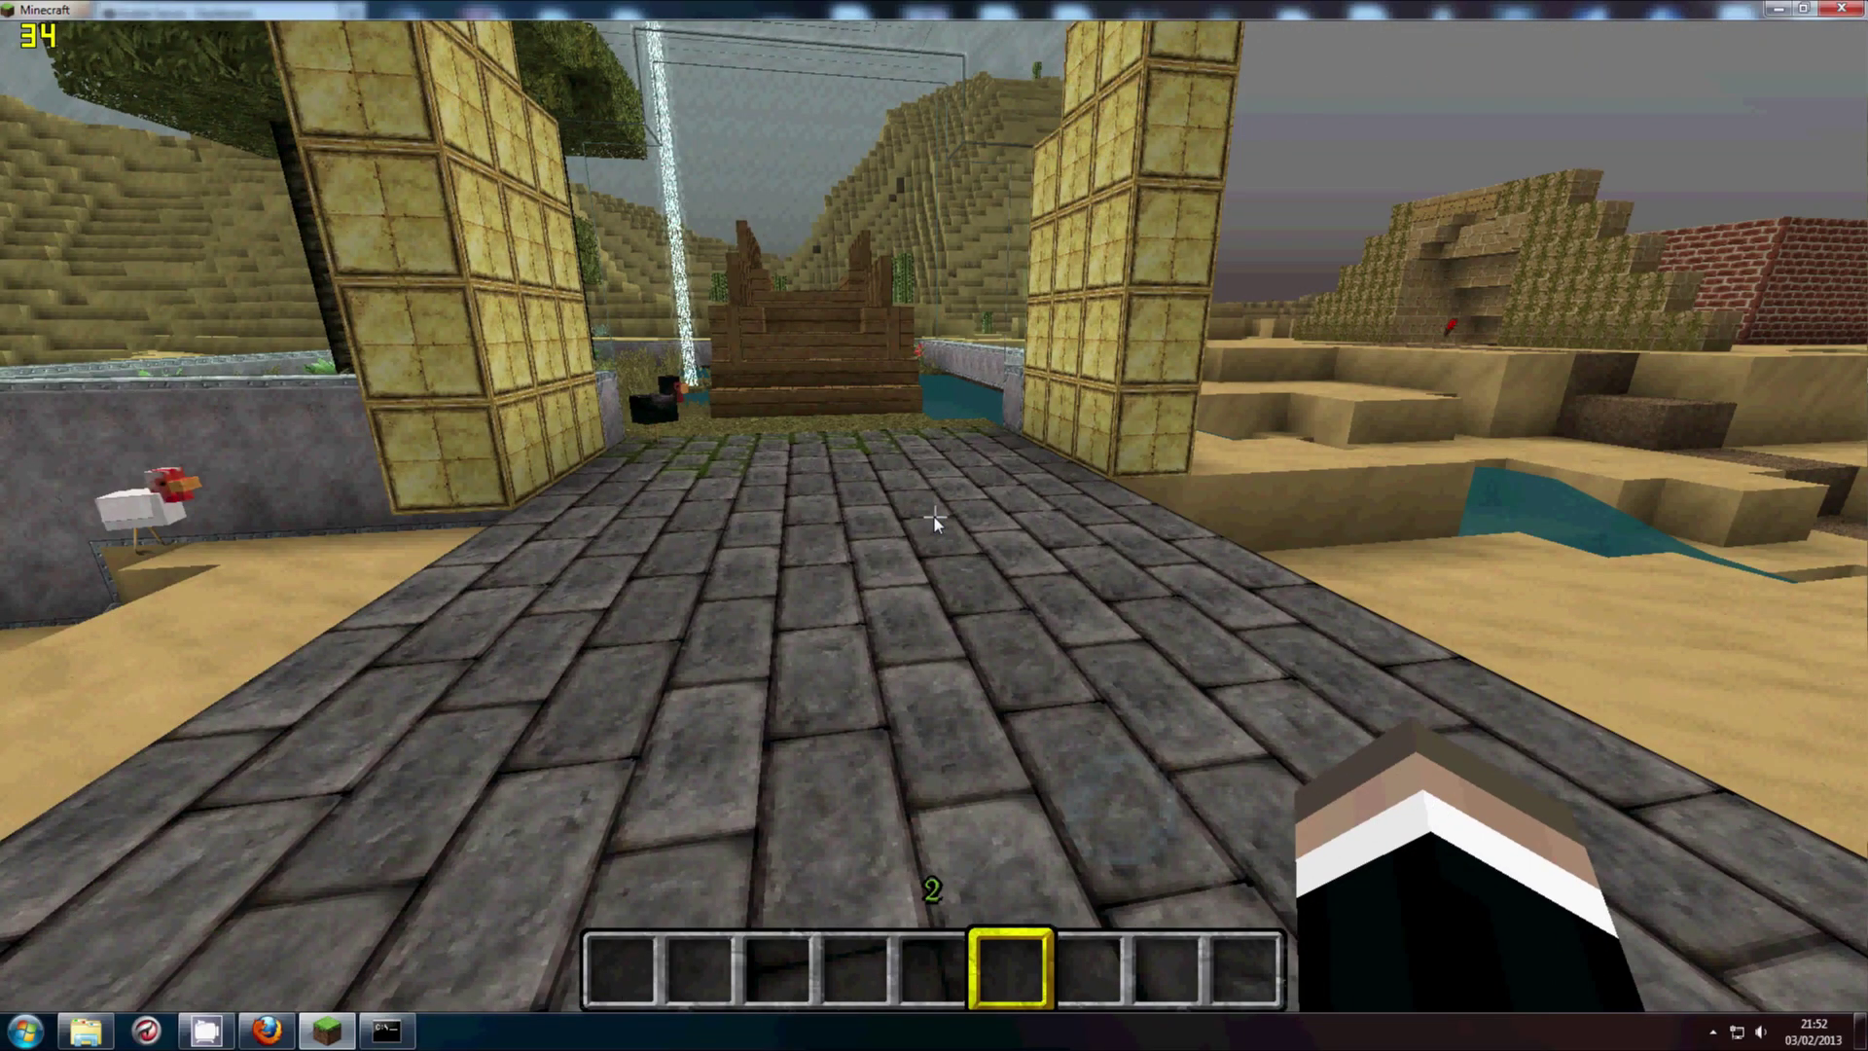
{"action": "key", "text": "w"}
{"action": "key", "text": "w"}
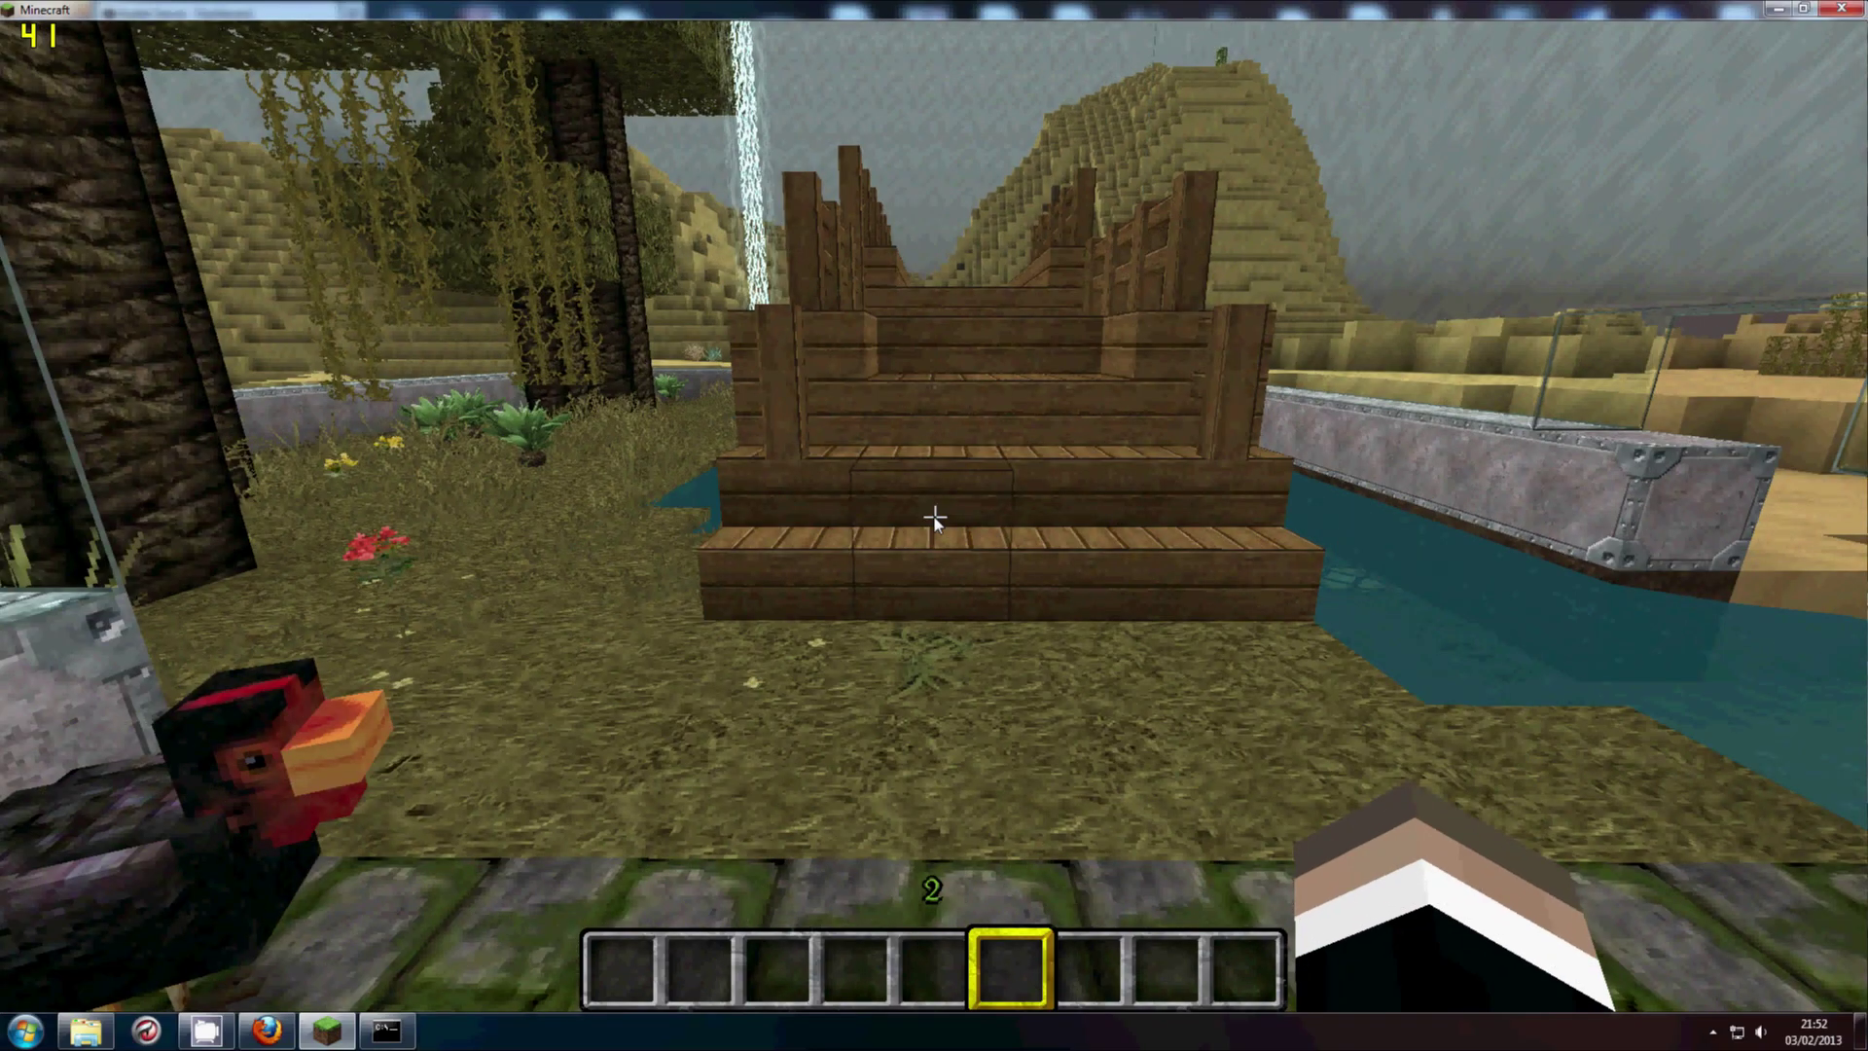
{"action": "key", "text": "w"}
{"action": "key", "text": "w"}
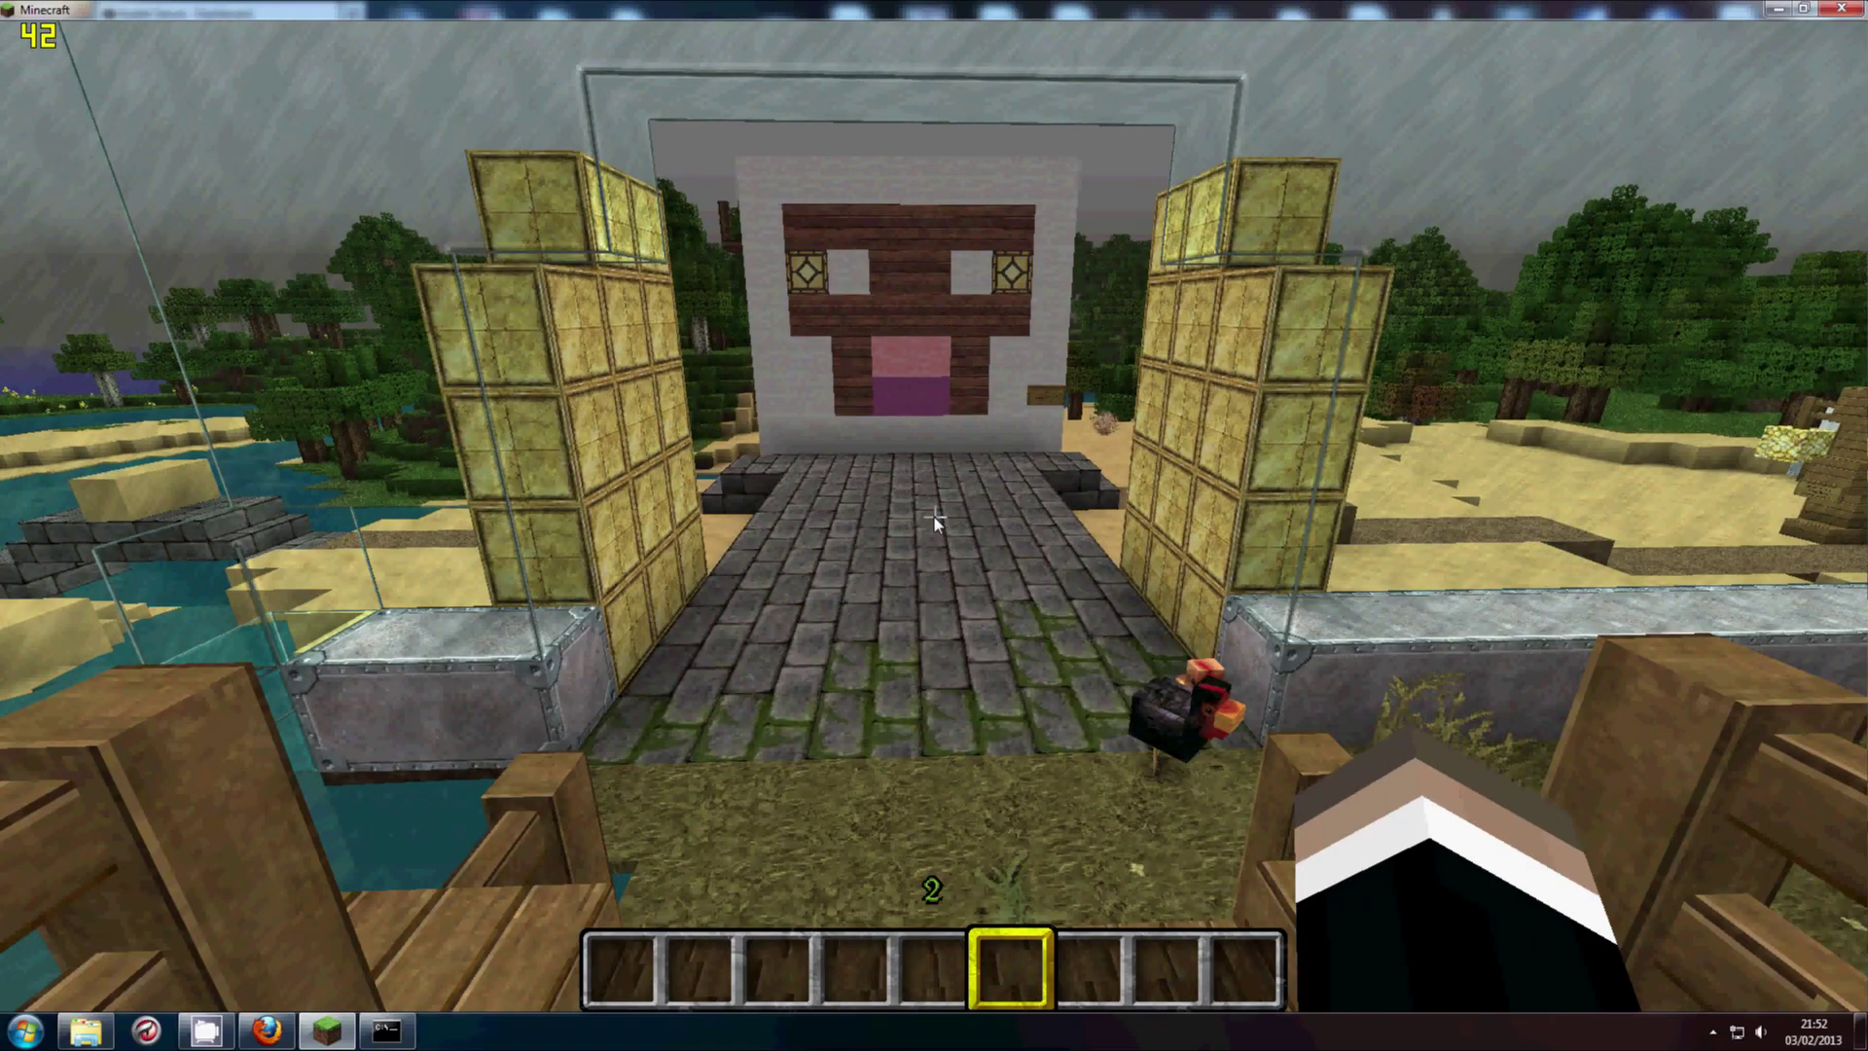
- Switch back to the MineStats dashboard in Firefox and check the server's Tickets page
{"action": "key", "text": "e"}
{"action": "left_click", "coordinate": [268, 1032]}
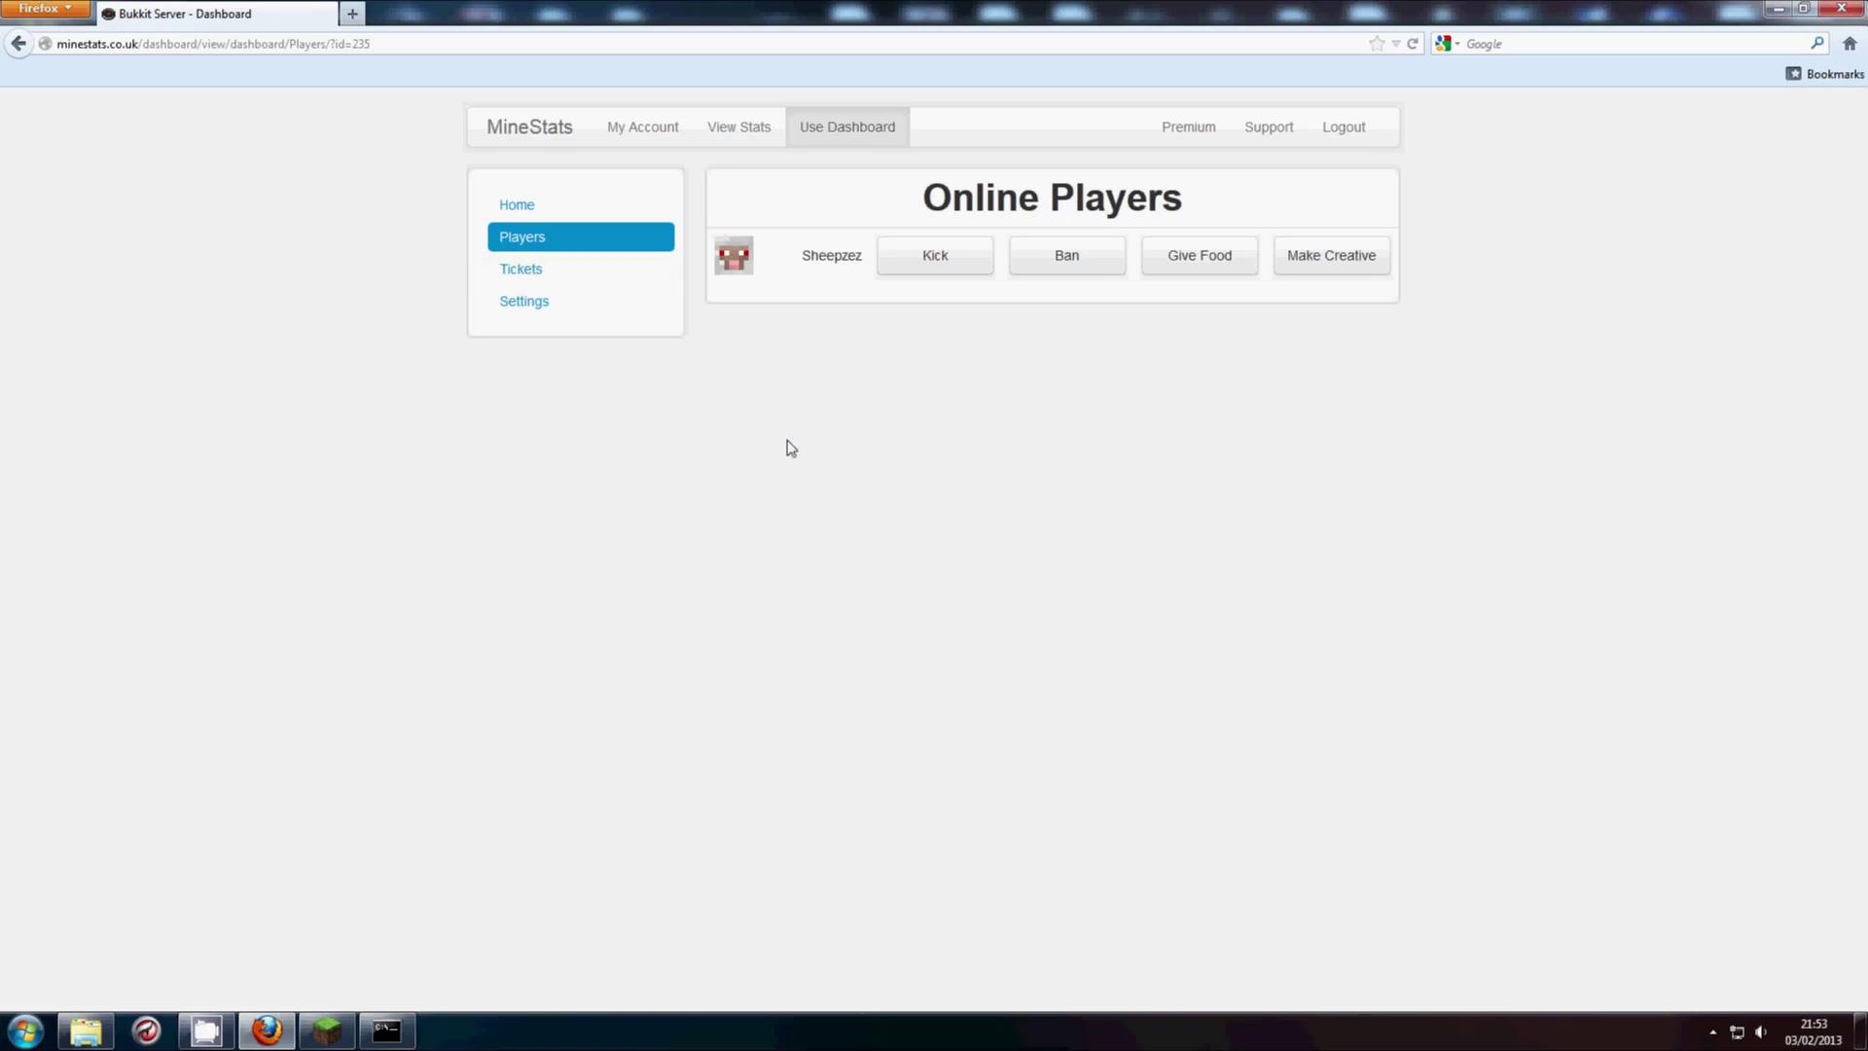
{"action": "left_click", "coordinate": [517, 272]}
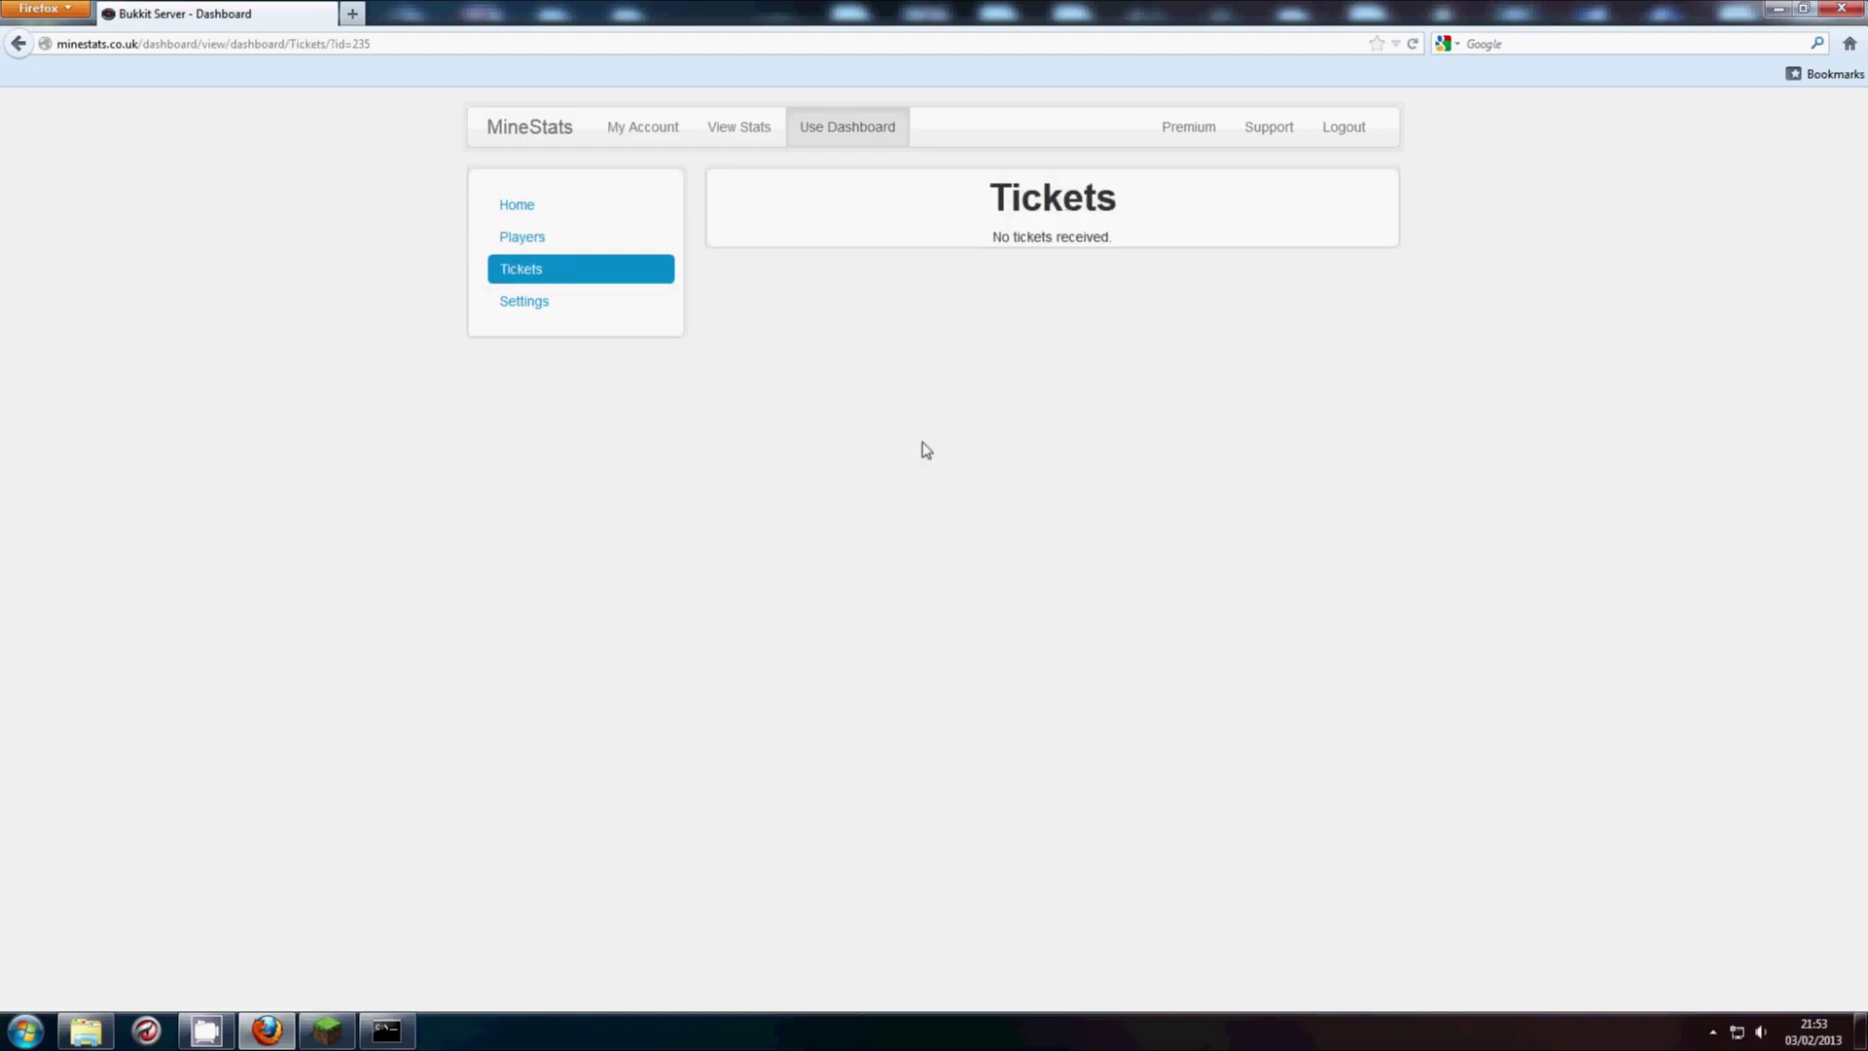
- Return to Minecraft and write the ticket command syntax "/ticket <issue>" in the chat without sending it
{"action": "left_click", "coordinate": [328, 1030]}
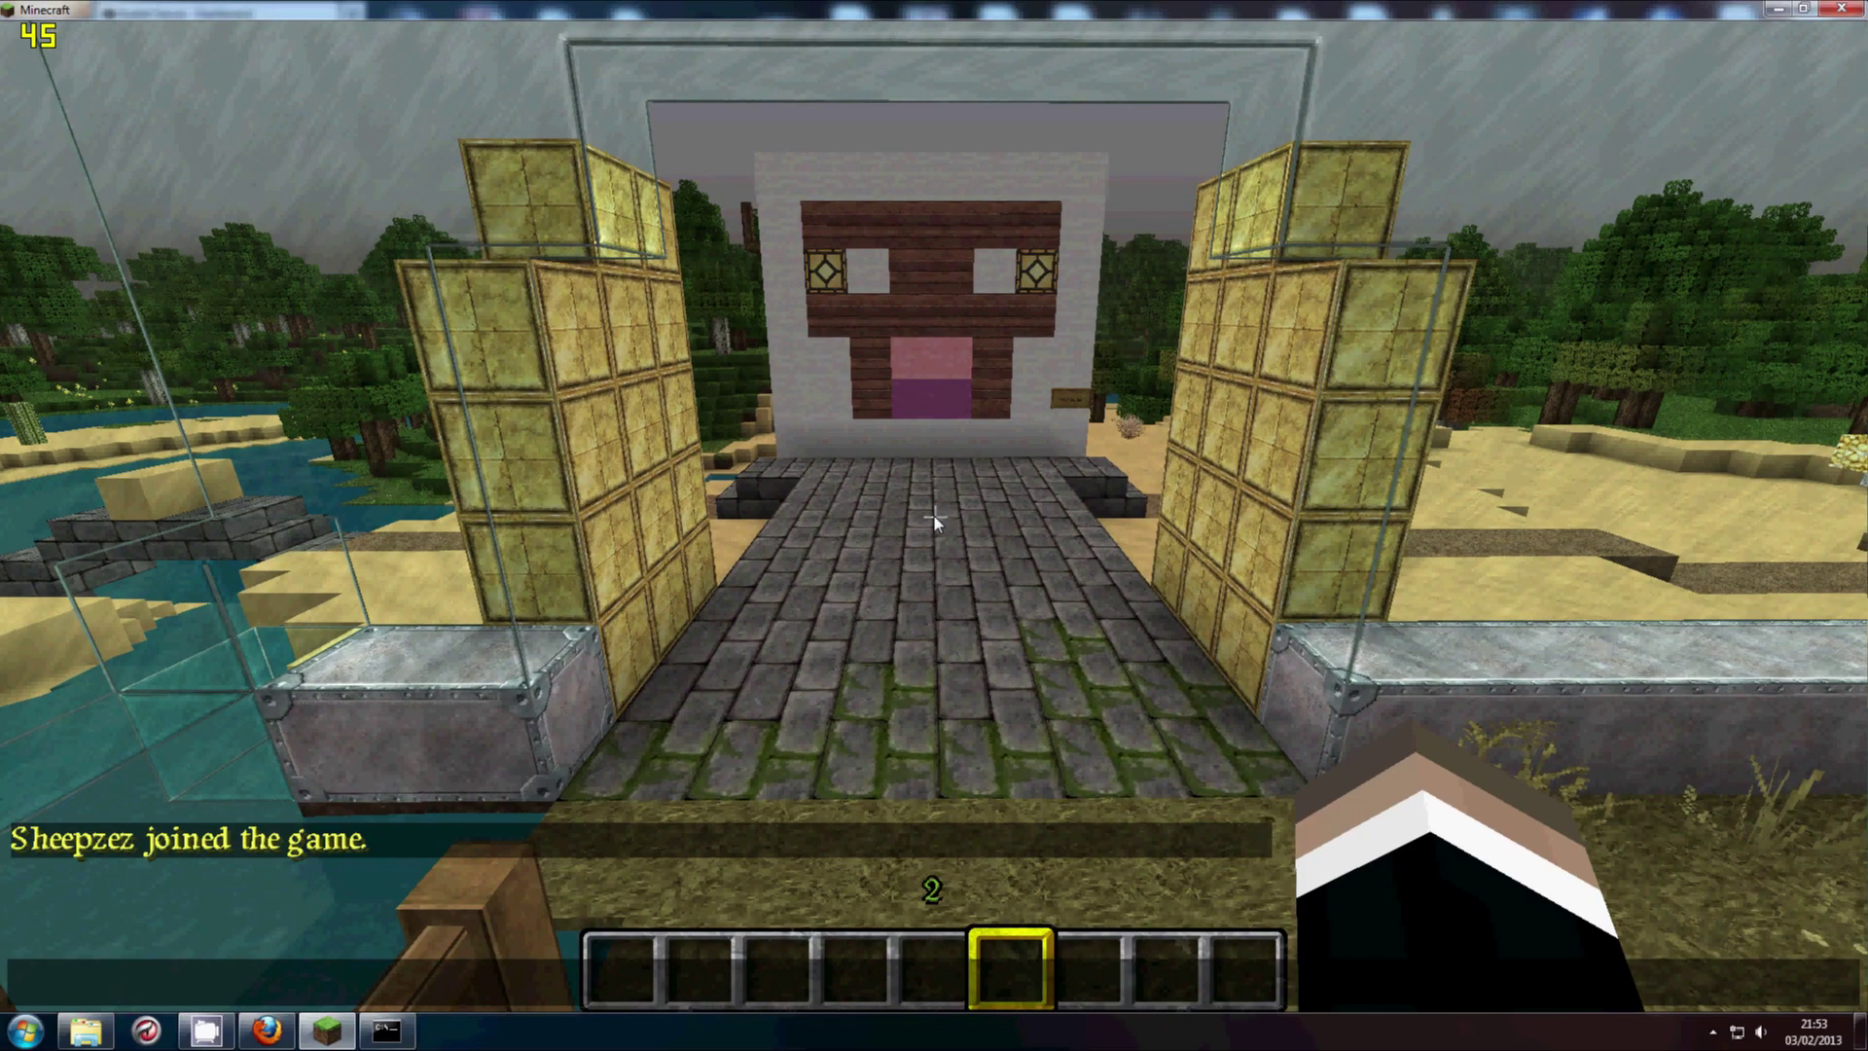
{"action": "key", "text": "w"}
{"action": "type", "text": "t"}
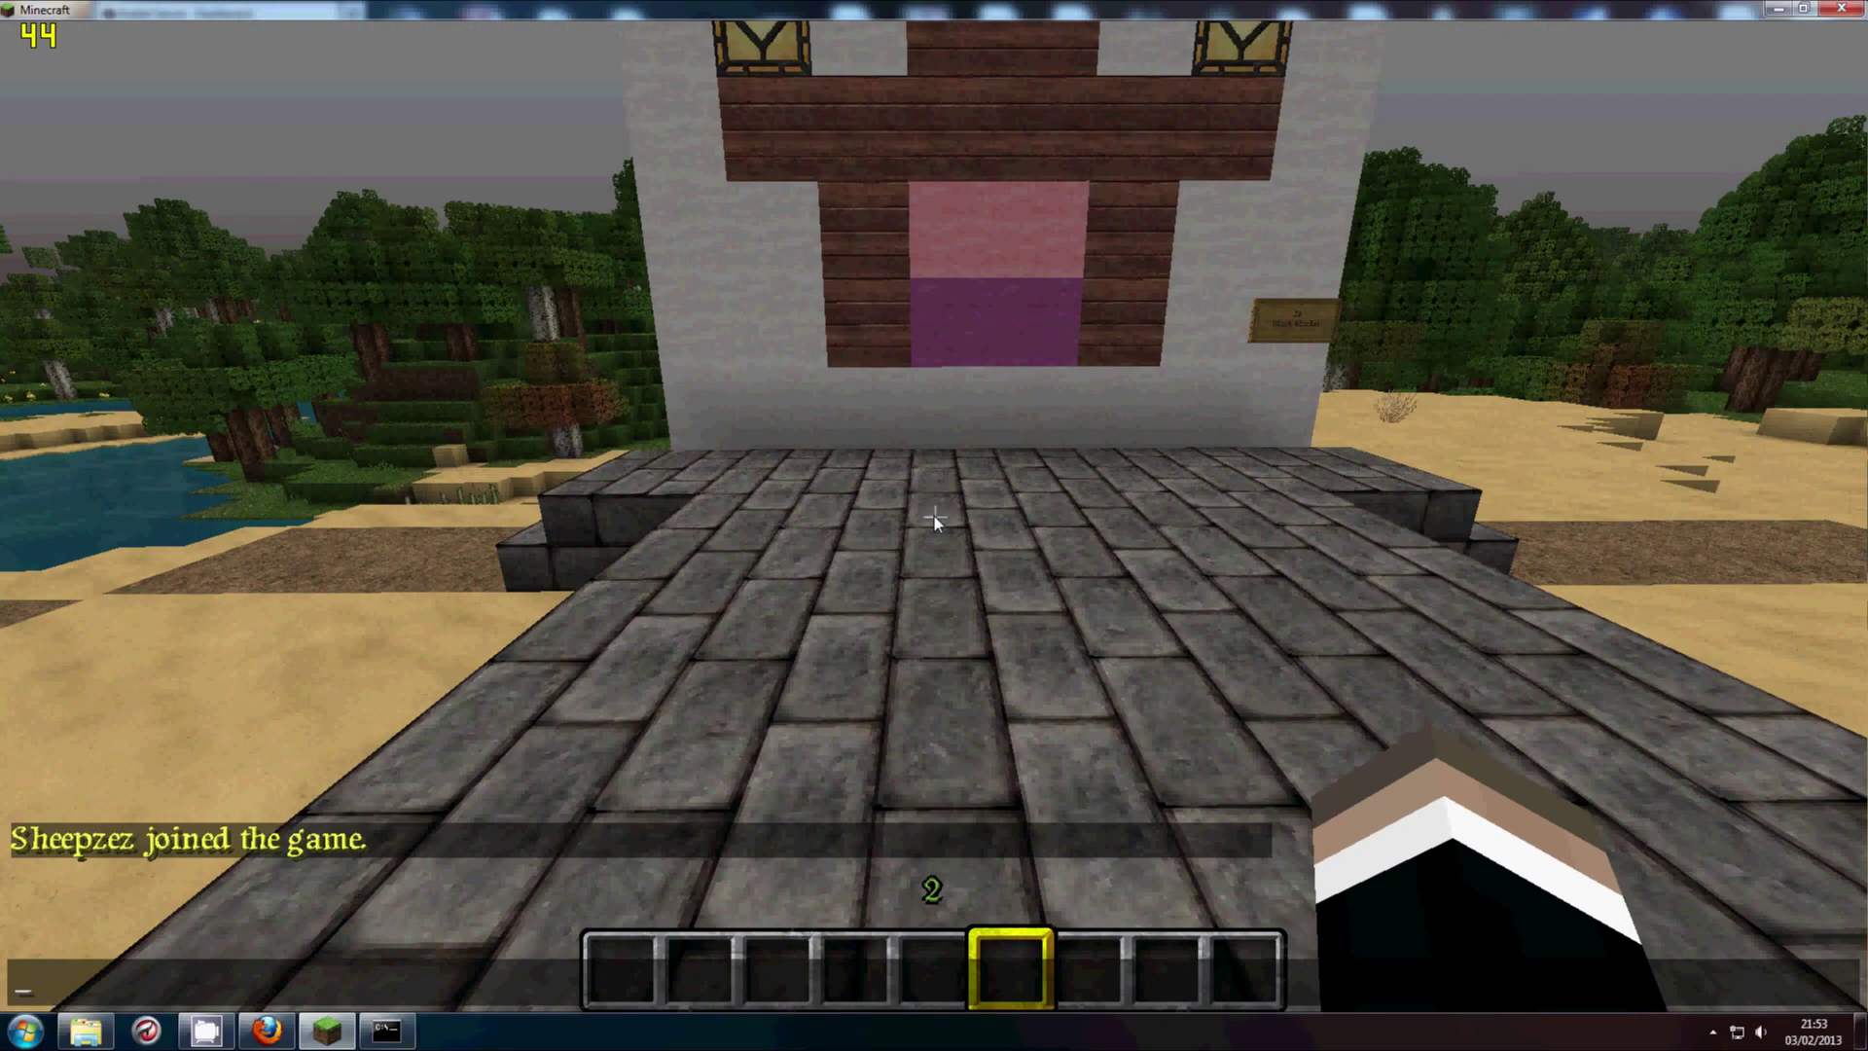
{"action": "type", "text": "/ticket"}
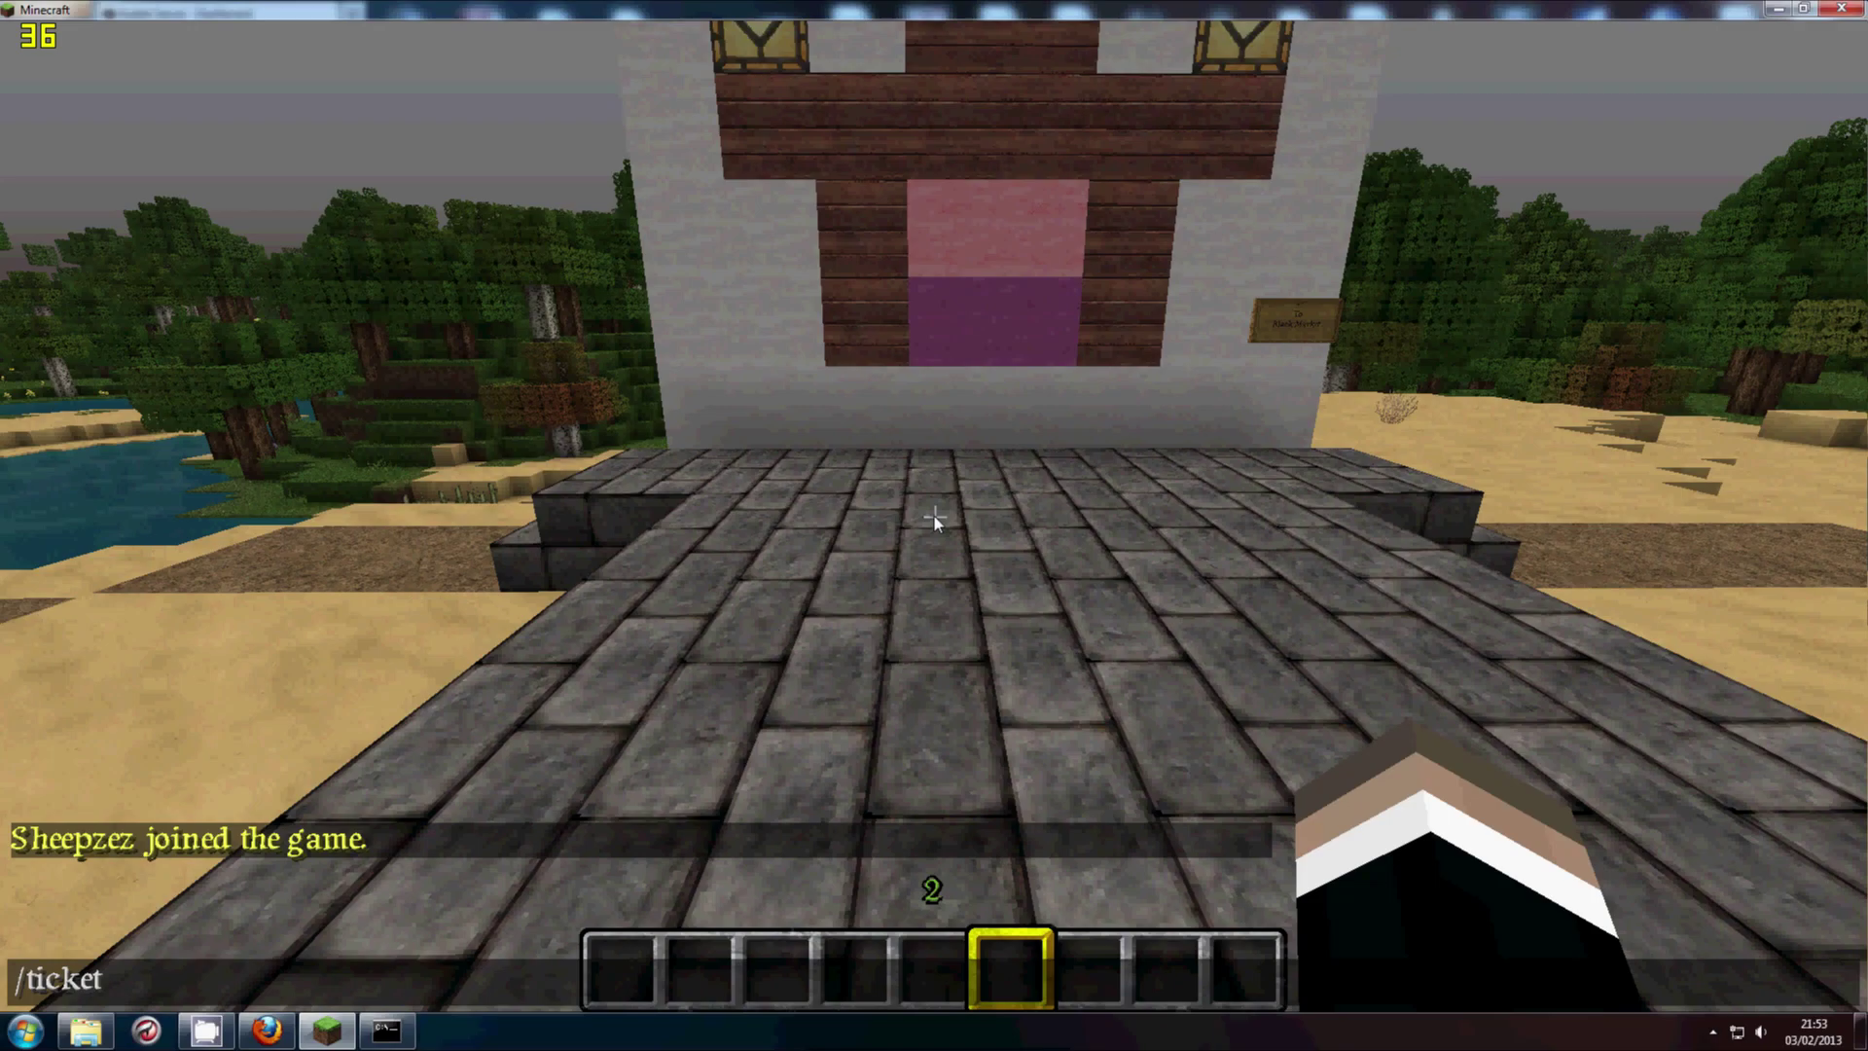
{"action": "type", "text": " <issue>"}
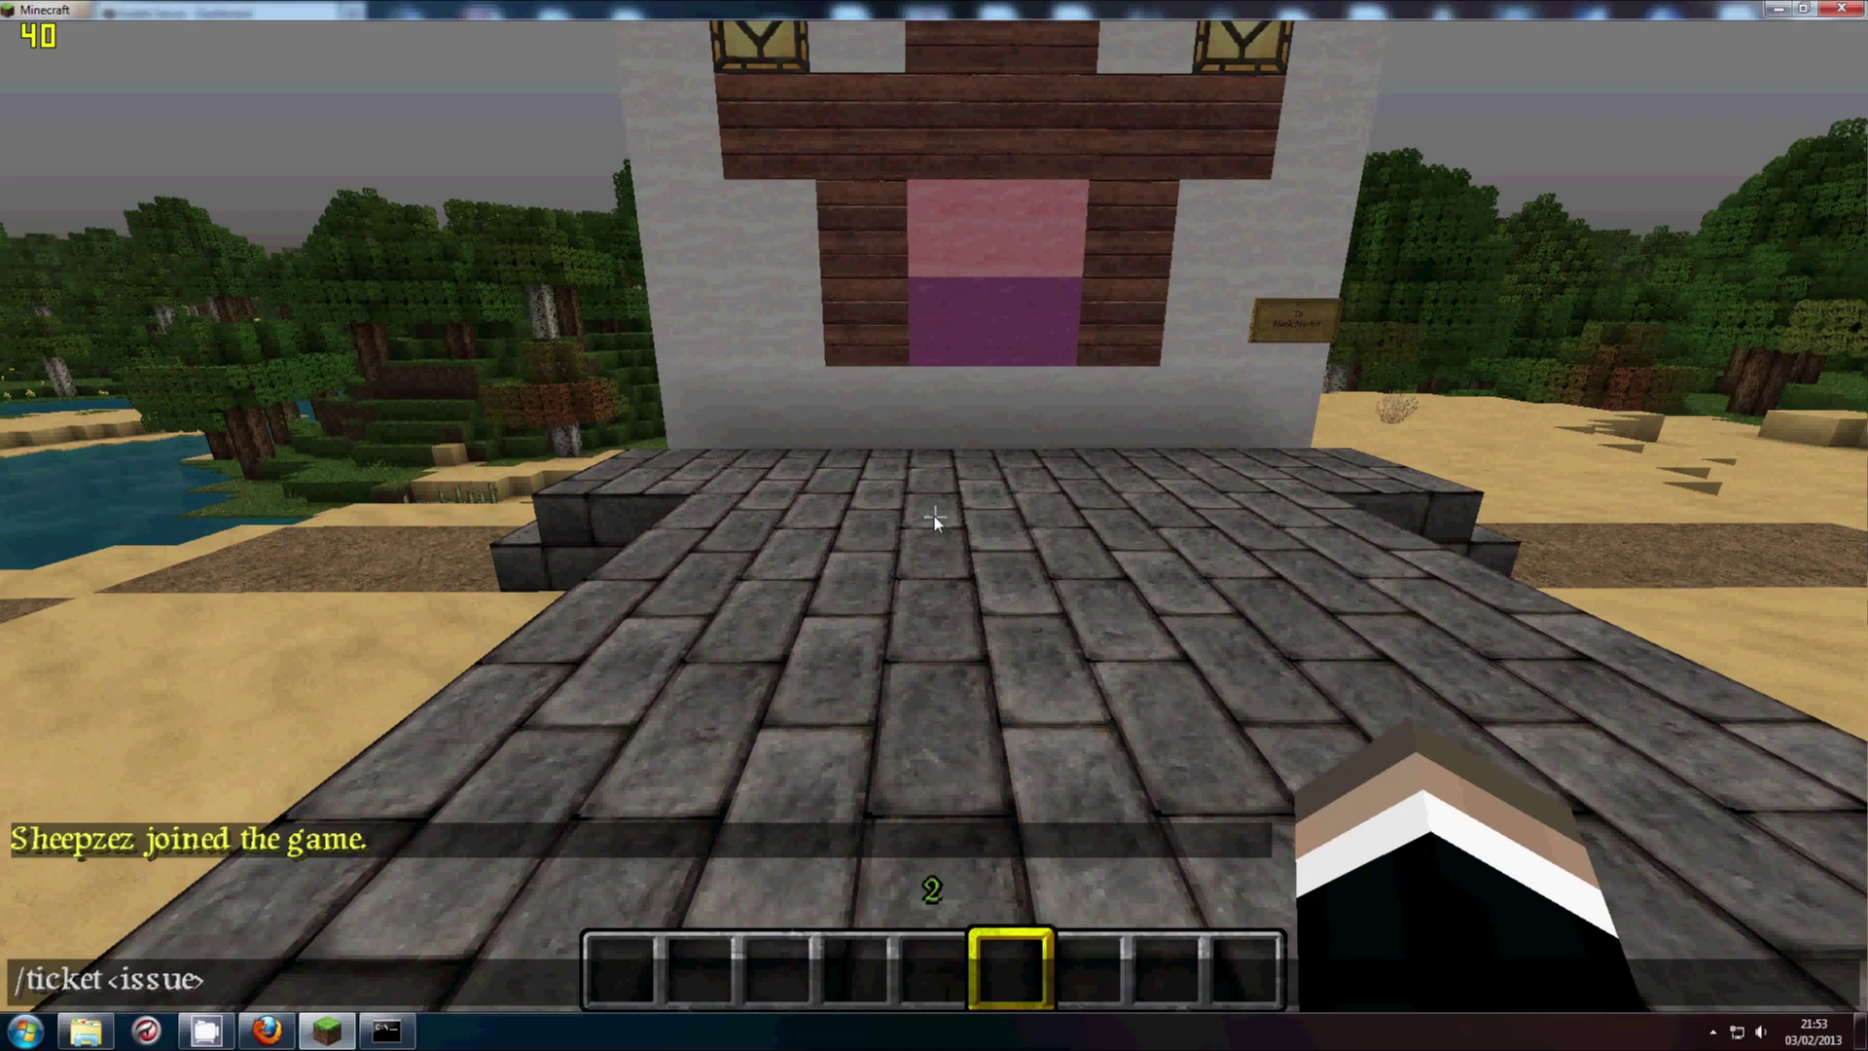
- Replace the <issue> placeholder with "Help admin! My house was griefed!" and send the ticket command
{"action": "key", "text": "BackSpace"}
{"action": "key", "text": "BackSpace"}
{"action": "key", "text": "BackSpace"}
{"action": "key", "text": "BackSpace"}
{"action": "key", "text": "BackSpace"}
{"action": "key", "text": "BackSpace"}
{"action": "key", "text": "BackSpace"}
{"action": "type", "text": "He"}
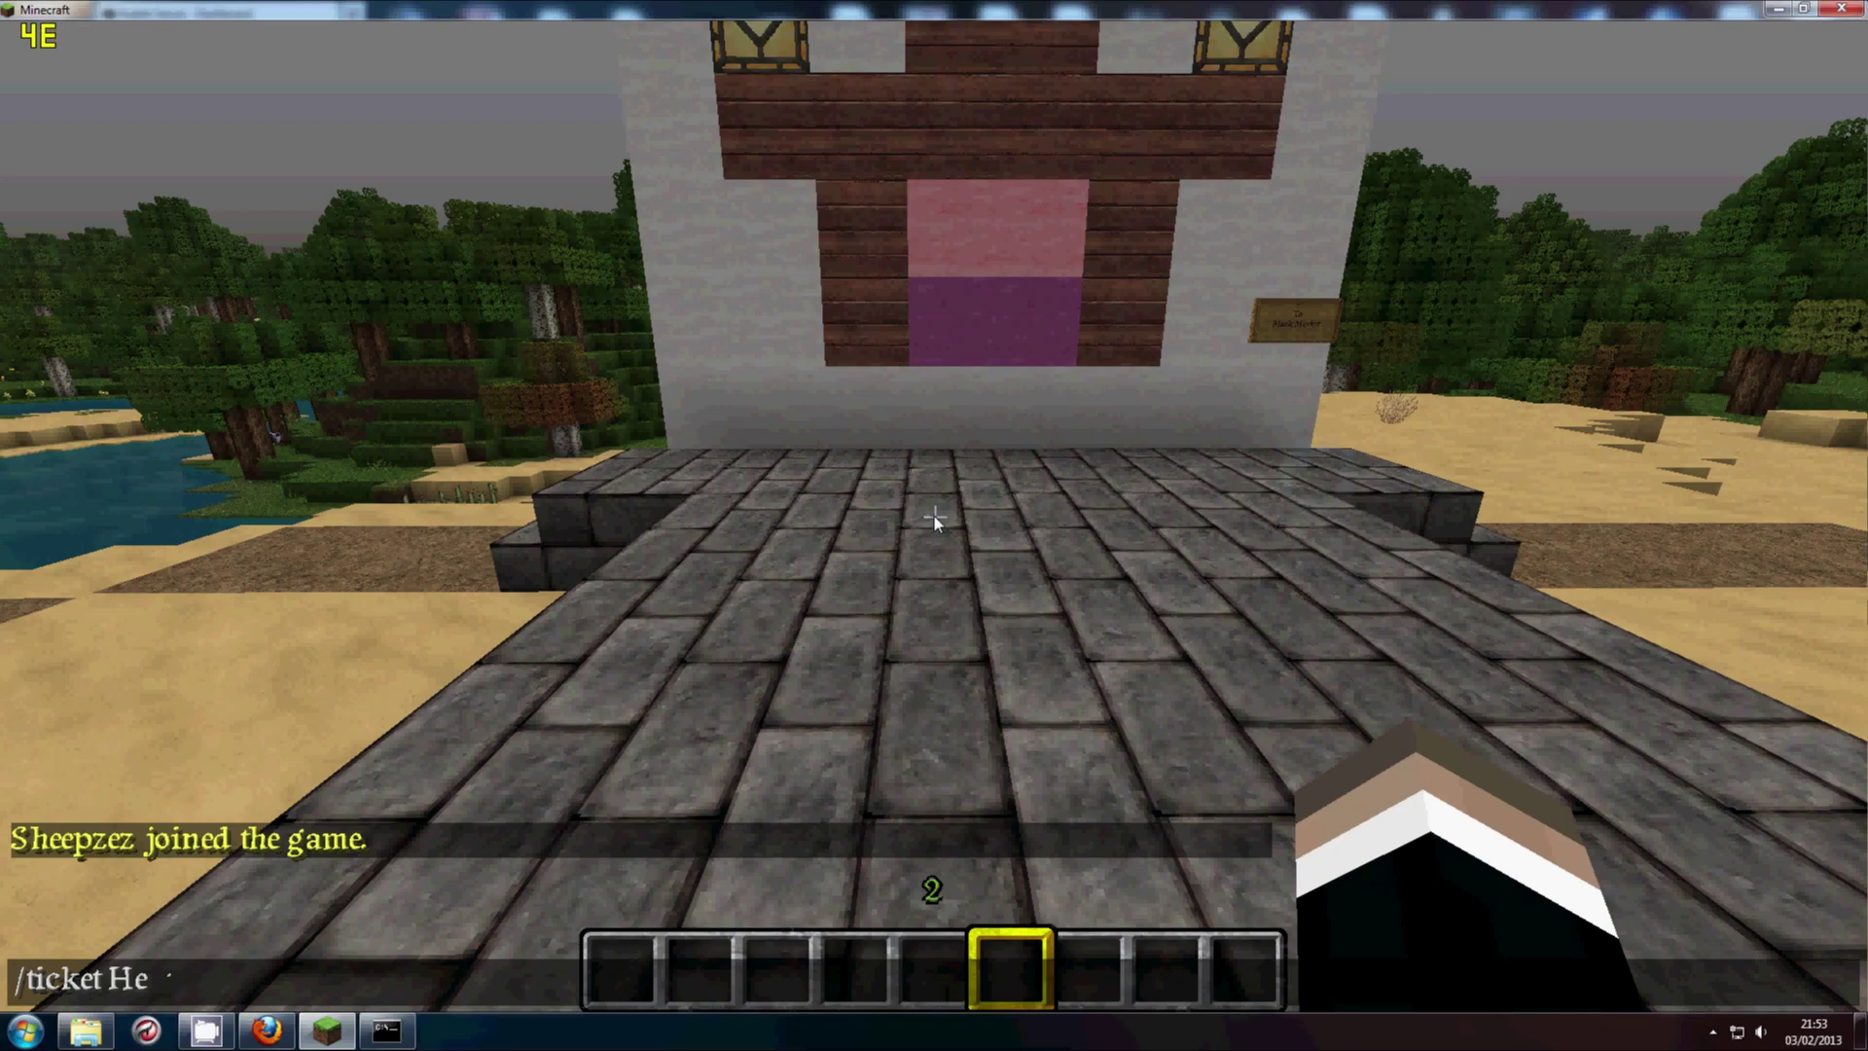
{"action": "type", "text": "lp admin"}
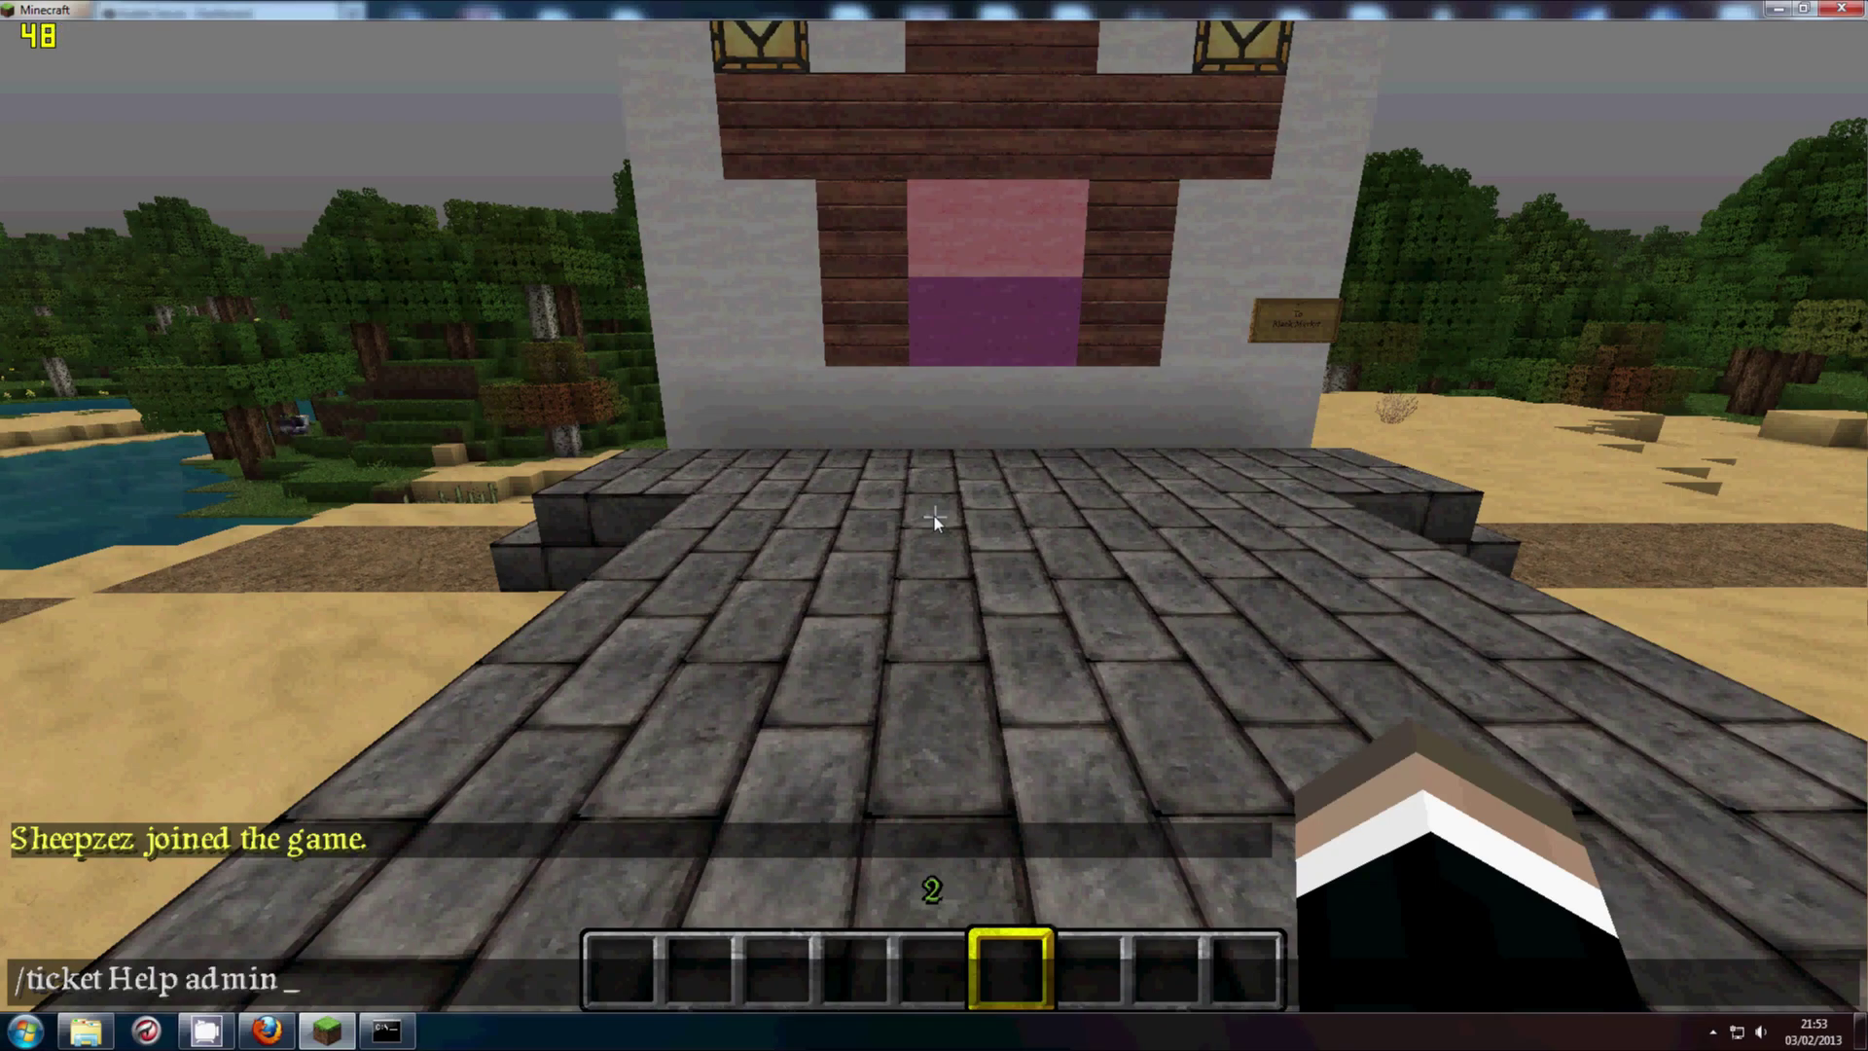
{"action": "key", "text": "BackSpace"}
{"action": "type", "text": "! My house was griefe"}
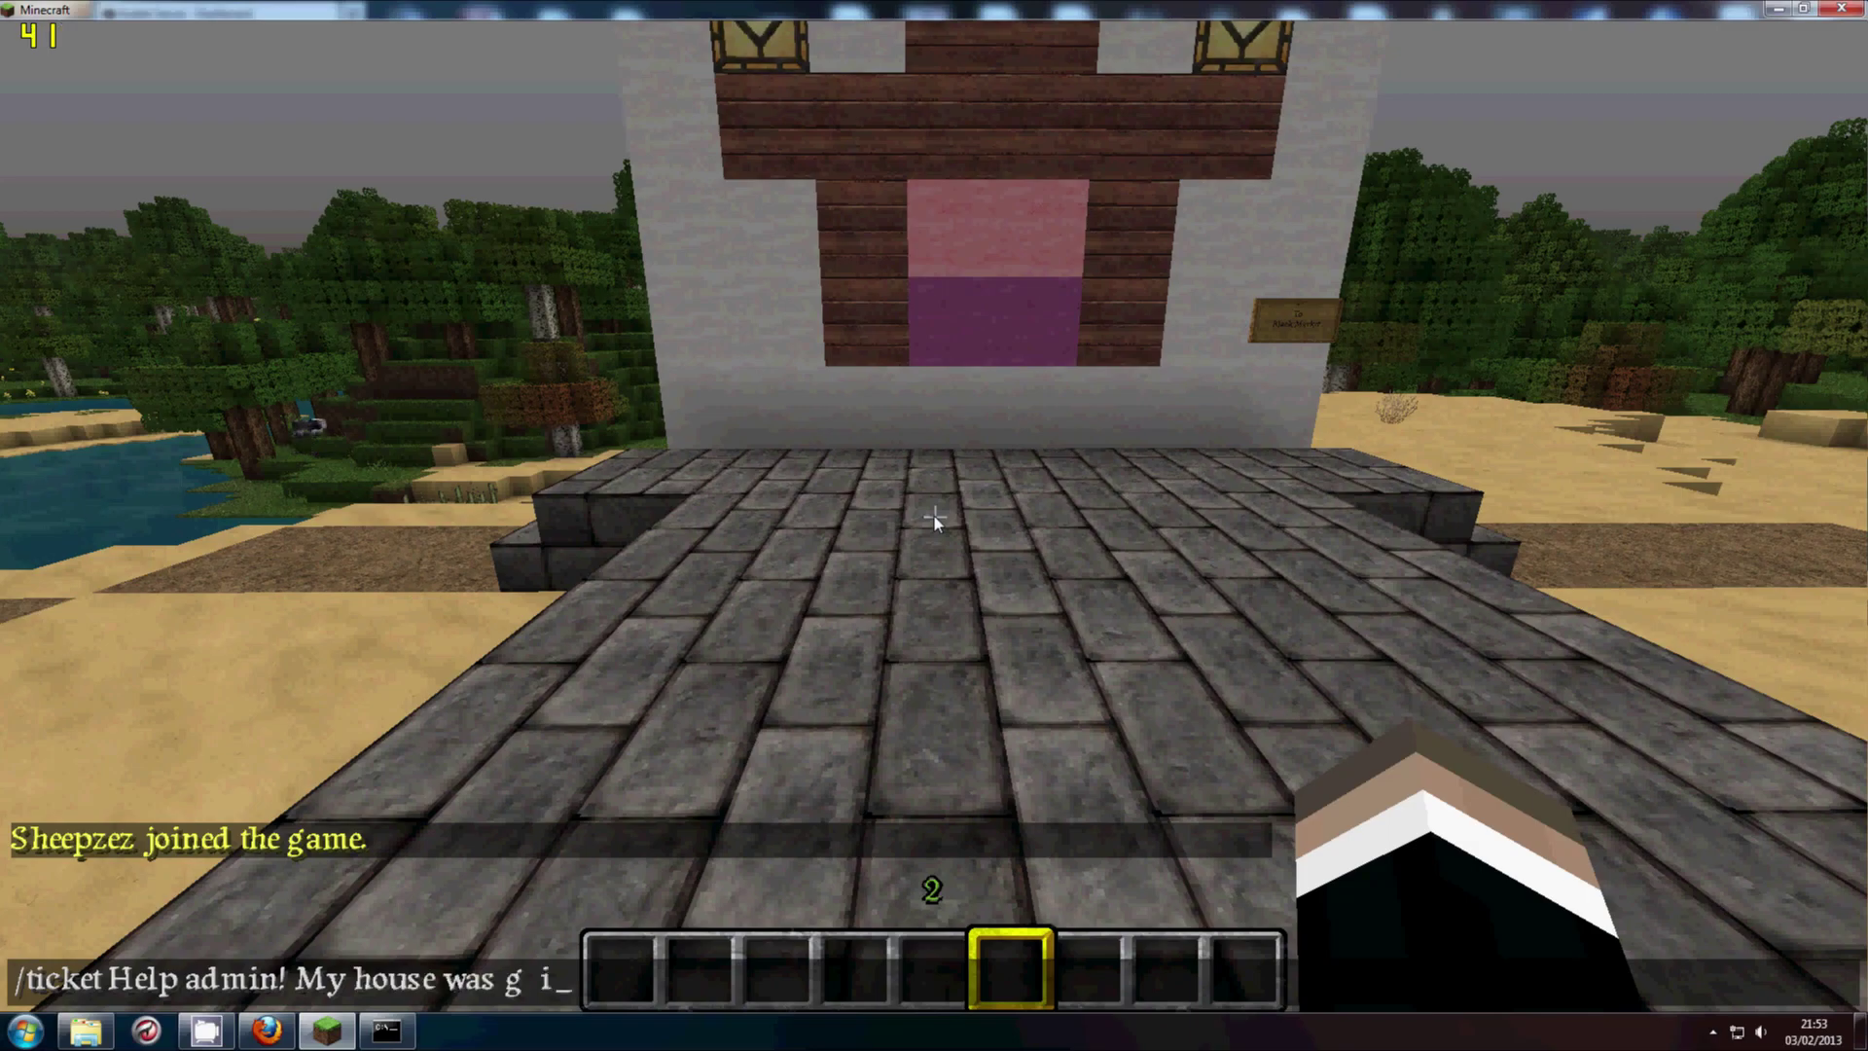
{"action": "type", "text": "d!"}
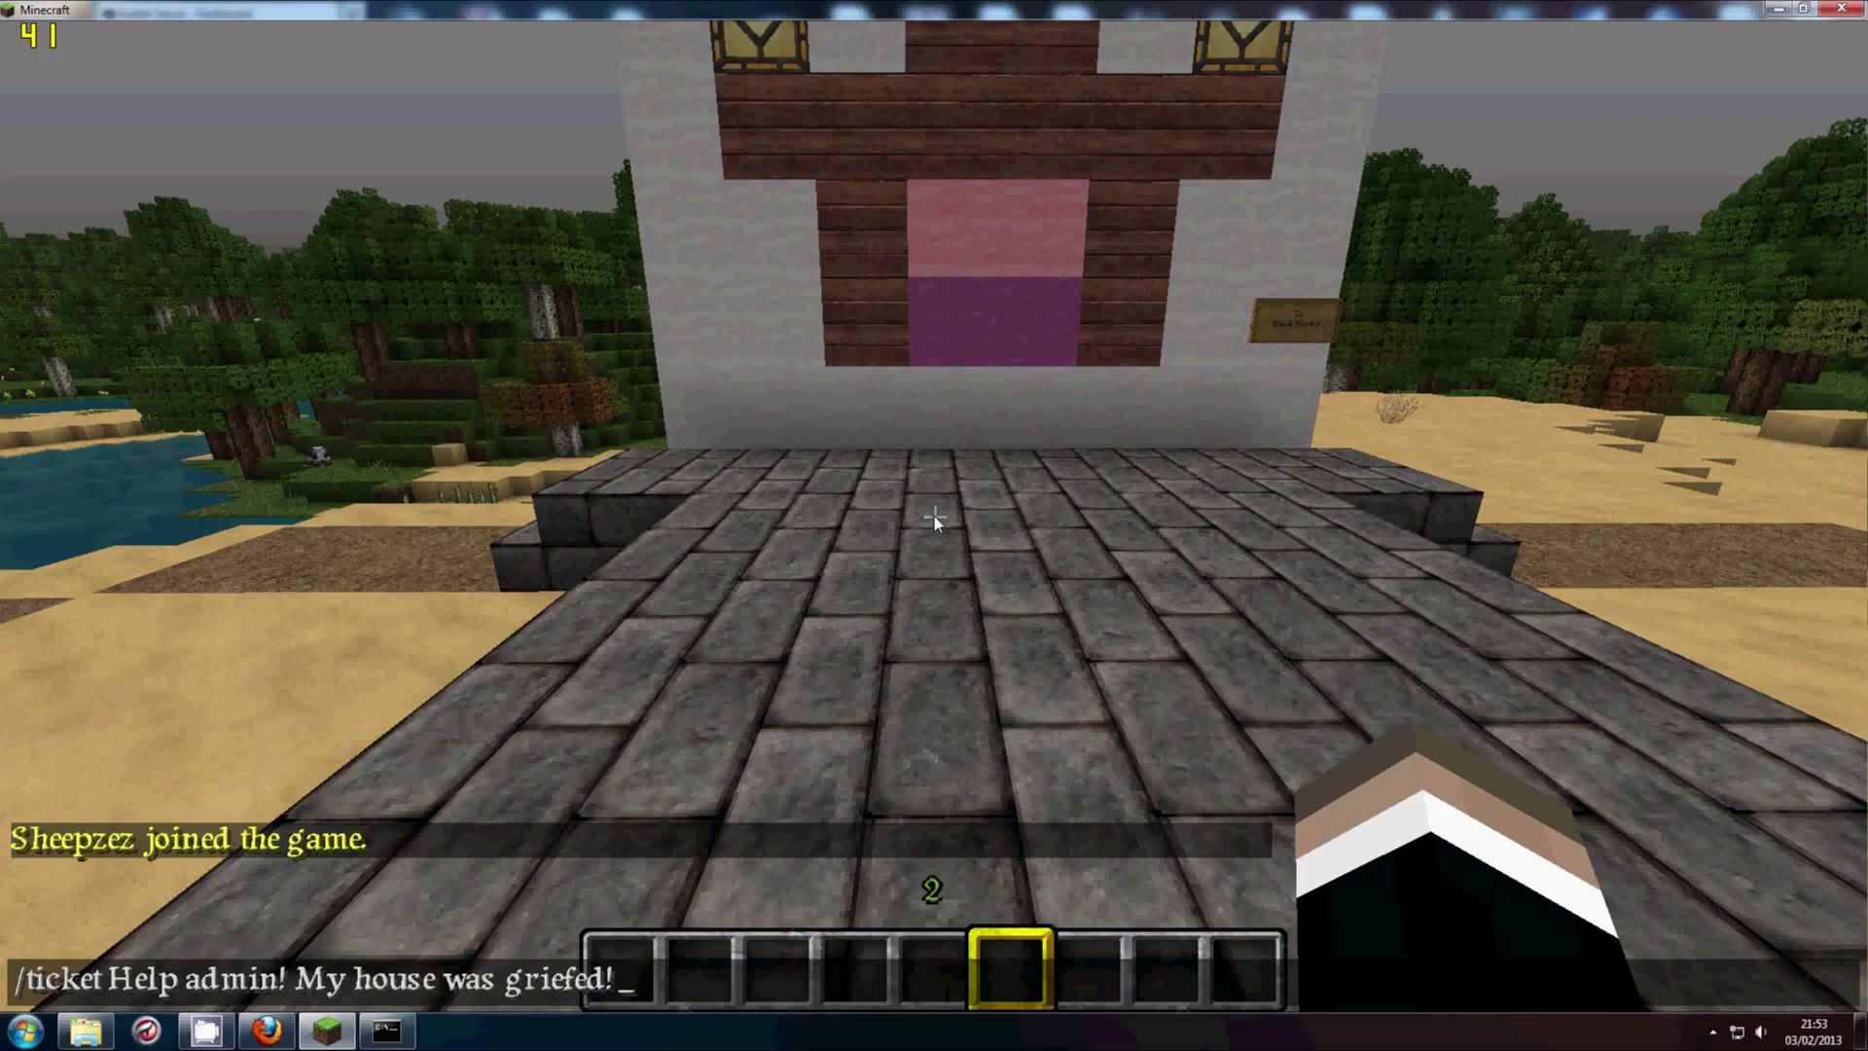
{"action": "key", "text": "Return"}
- Switch to the MineStats dashboard in Firefox, reload the Tickets page and check the submitted ticket's player and date
{"action": "key", "text": "w"}
{"action": "key", "text": "e"}
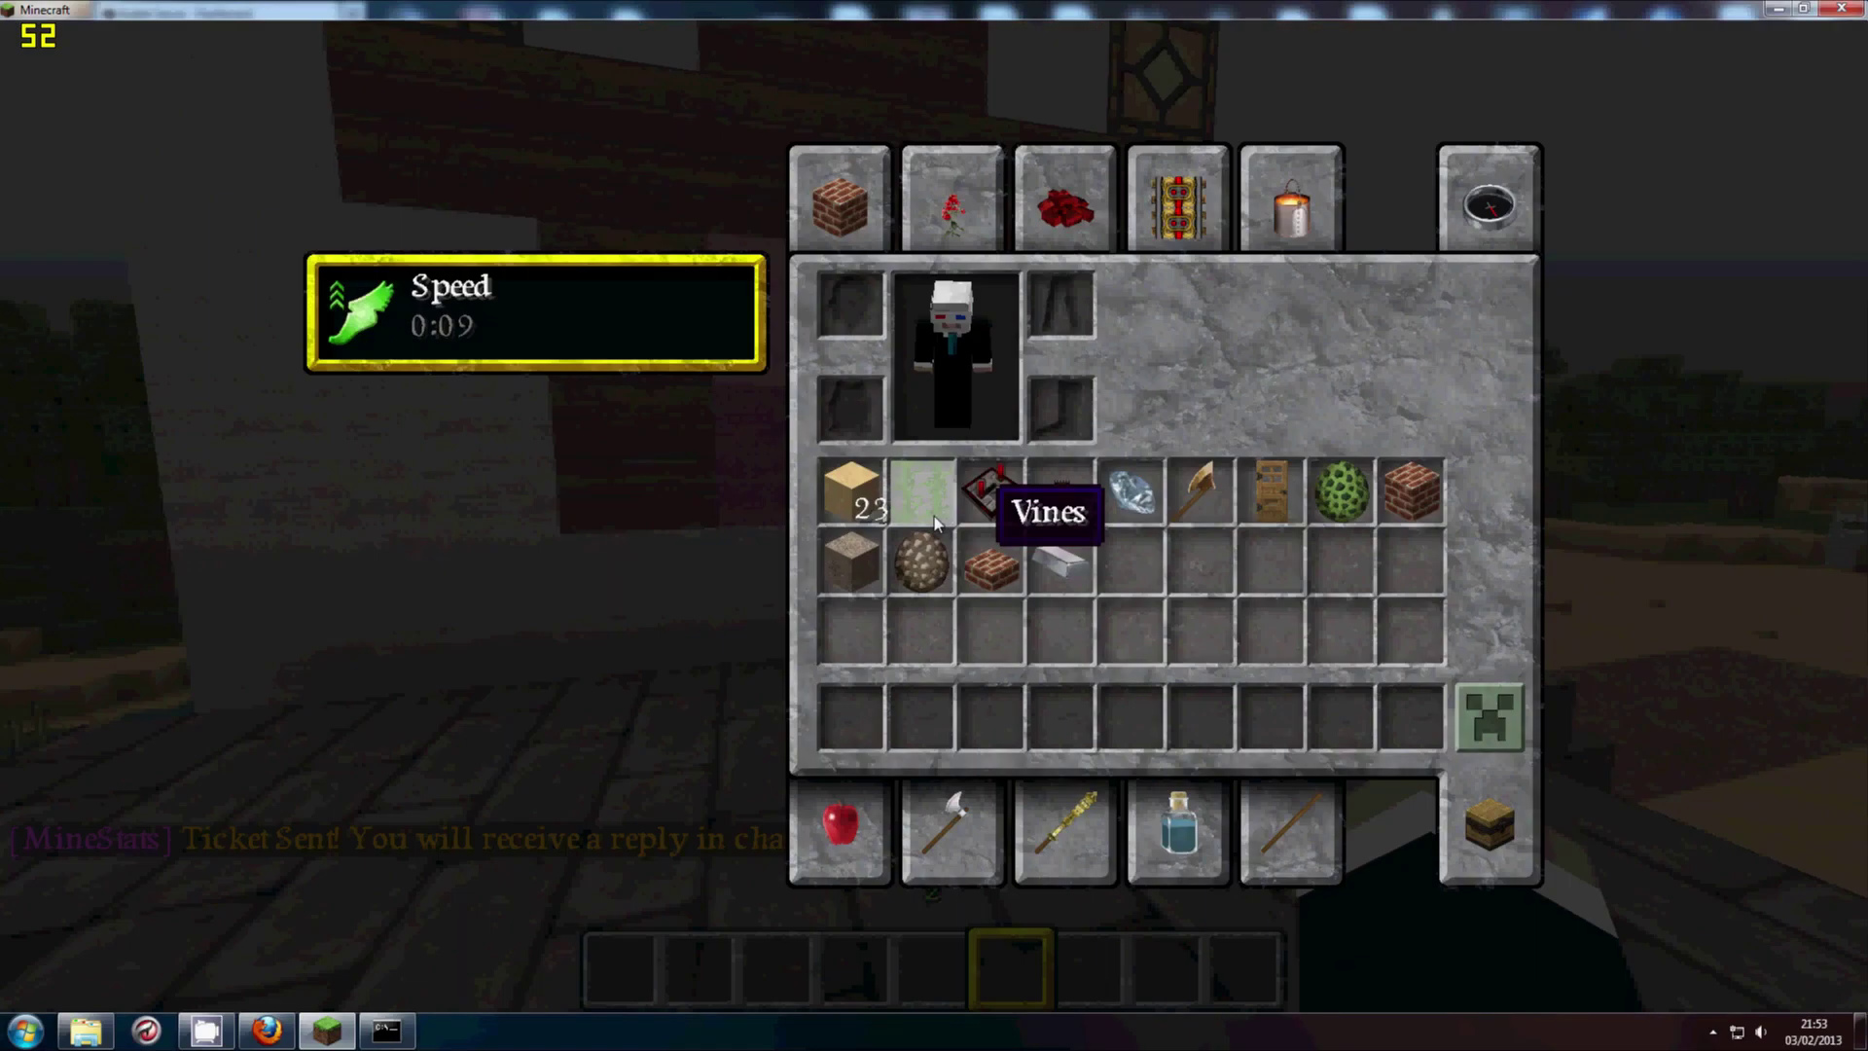
{"action": "key", "text": "Escape"}
{"action": "key", "text": "Escape"}
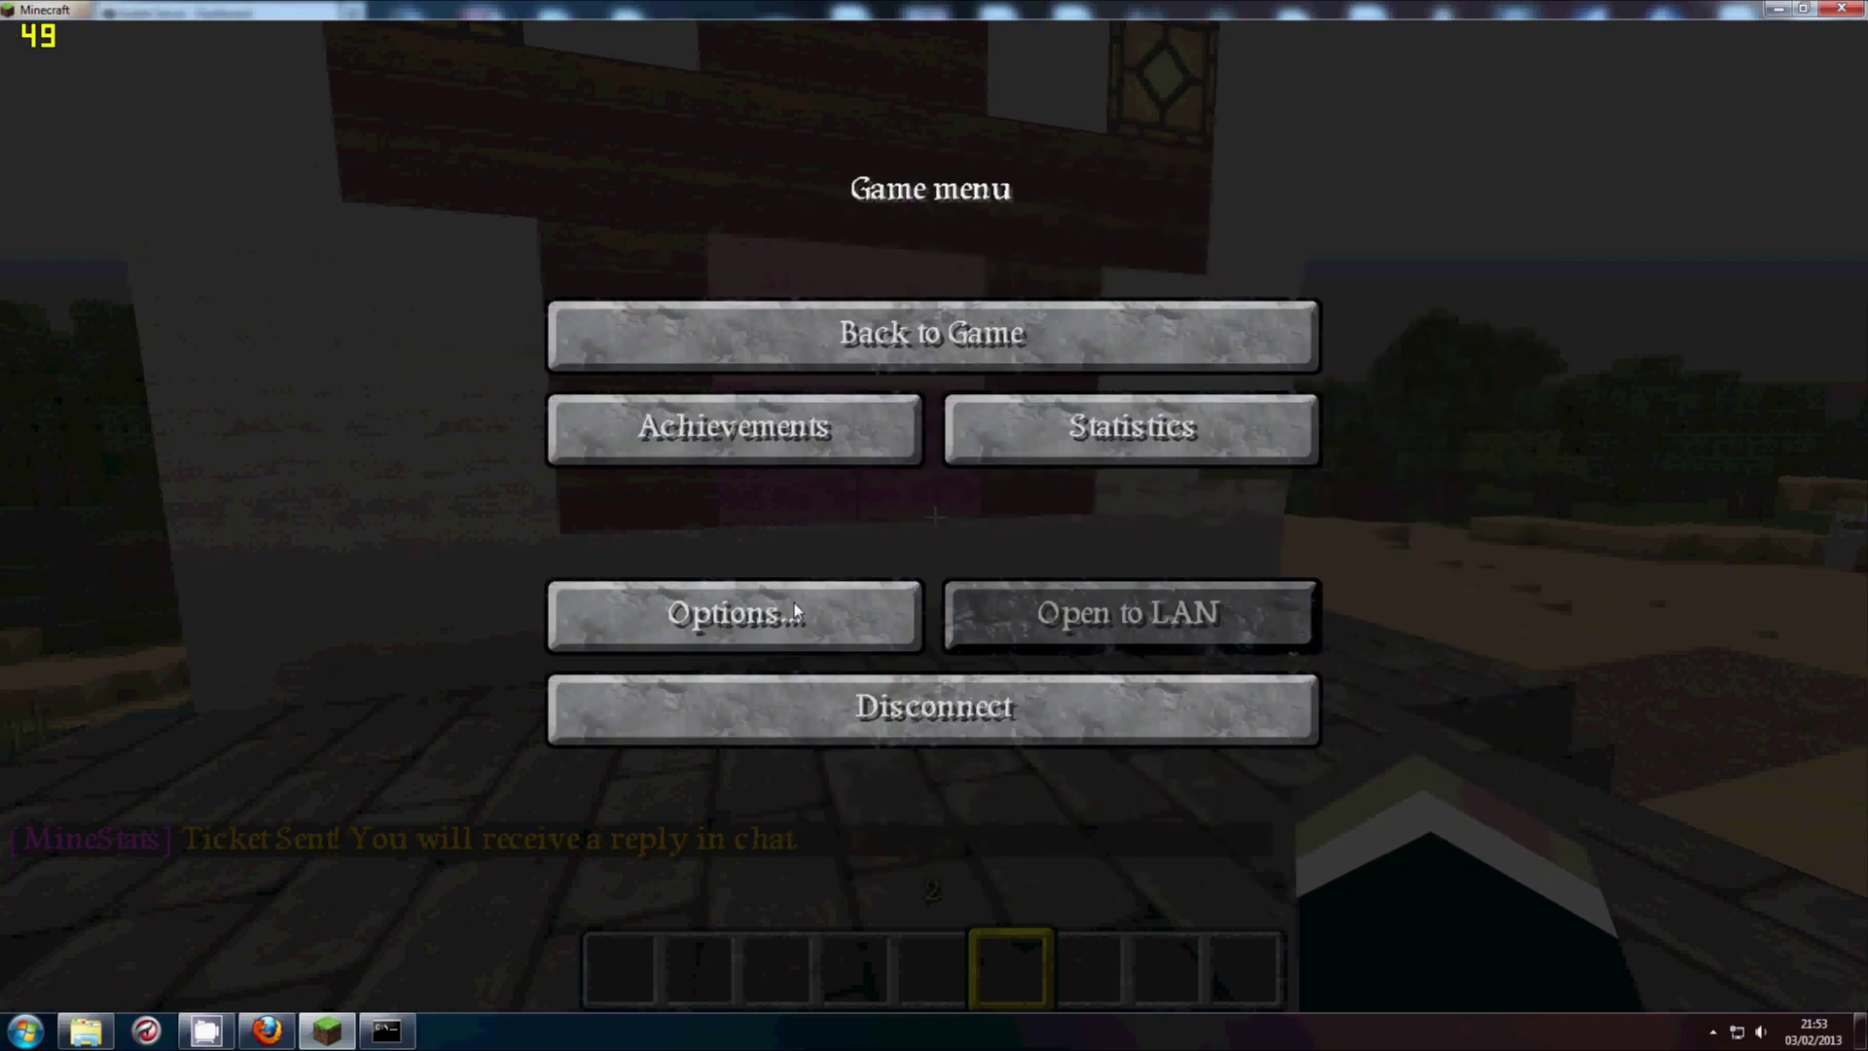
{"action": "left_click", "coordinate": [262, 1039]}
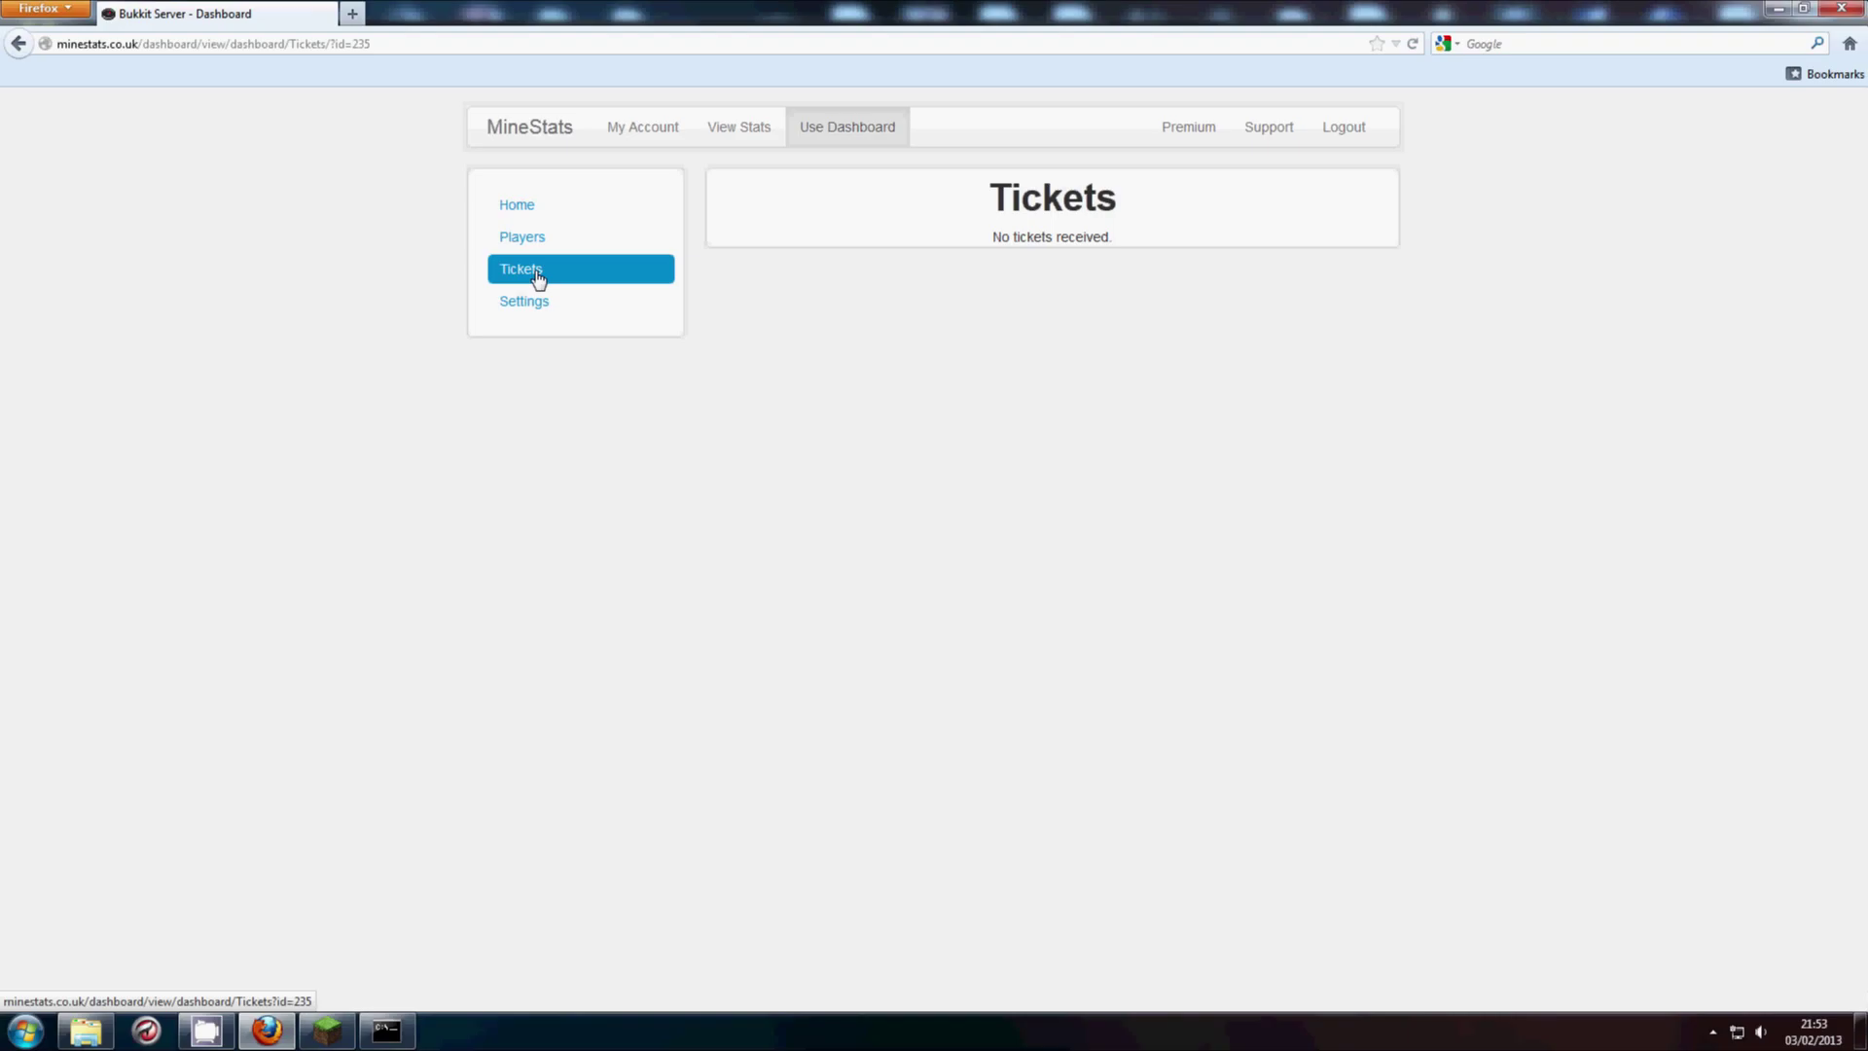
{"action": "left_click", "coordinate": [538, 276]}
{"action": "left_click_drag", "start_coordinate": [883, 245], "coordinate": [1082, 247]}
{"action": "left_click", "coordinate": [1178, 258]}
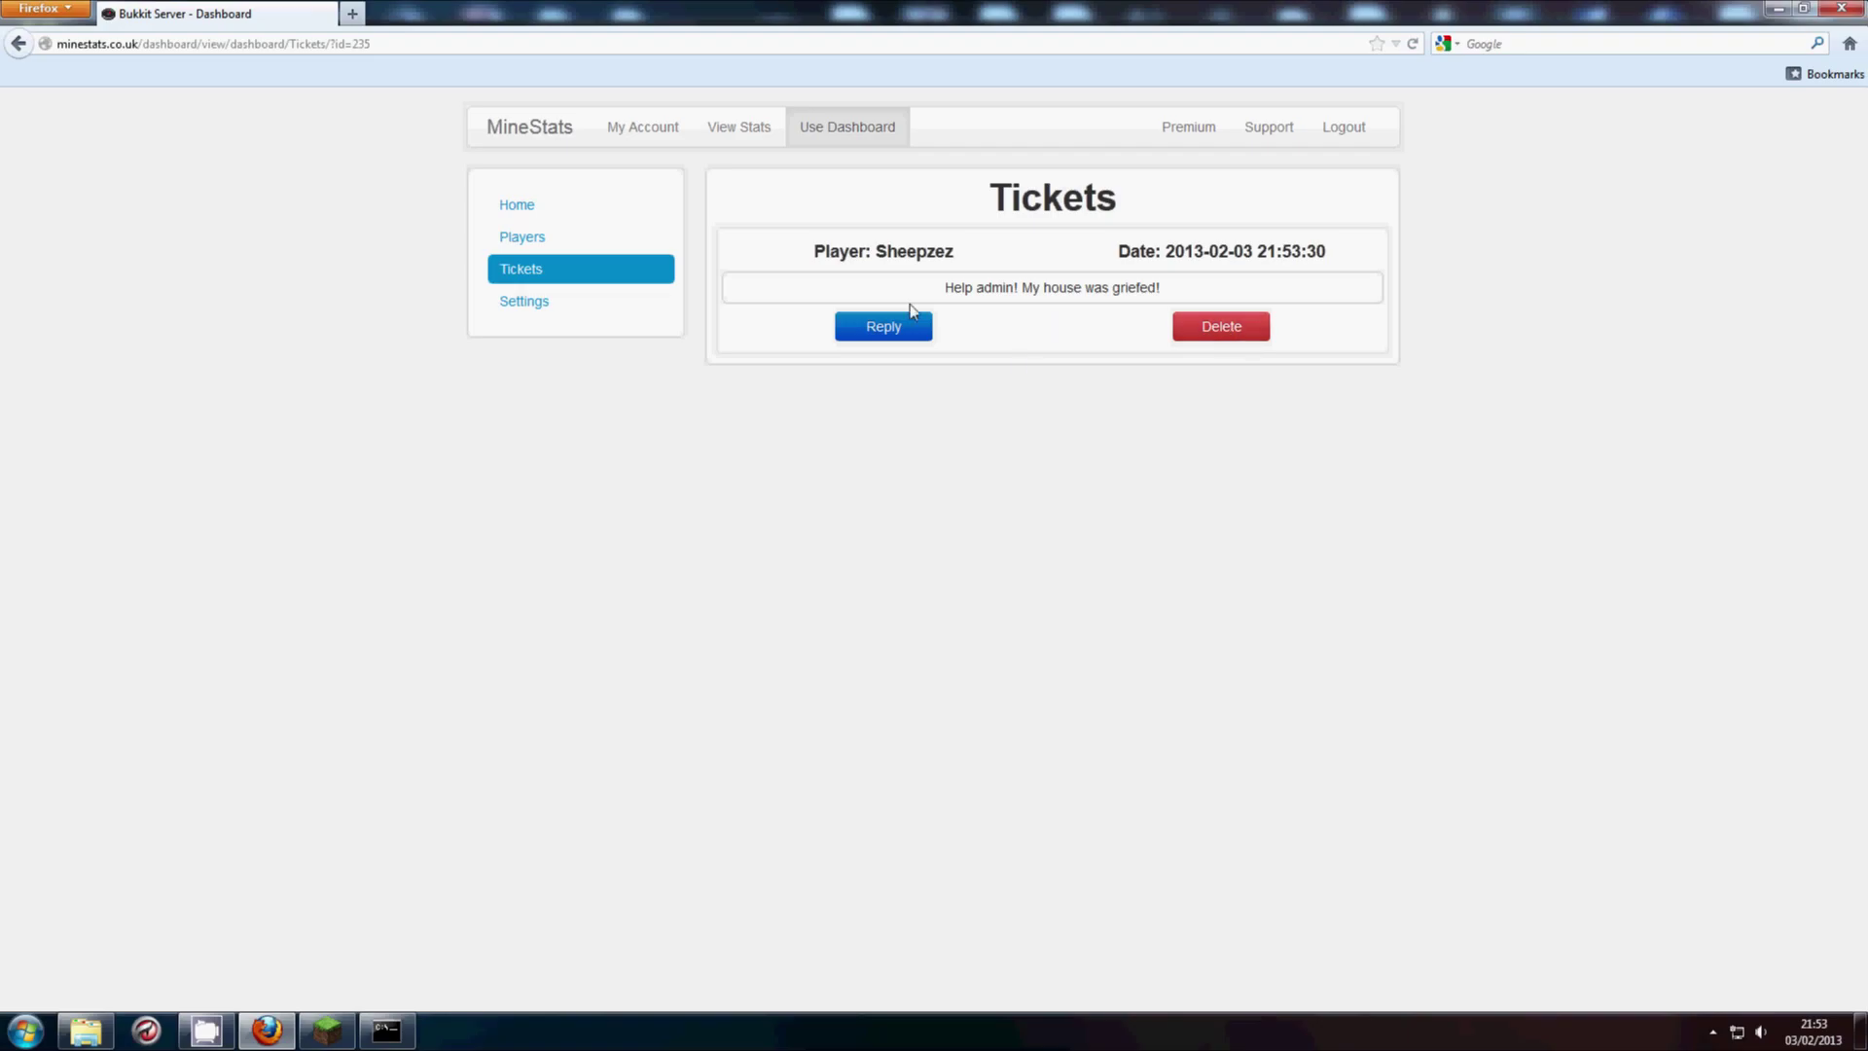
- Reply to the griefing ticket with "Right. Thanks for telling me!" and submit the response
{"action": "left_click", "coordinate": [883, 326]}
{"action": "left_click", "coordinate": [945, 392]}
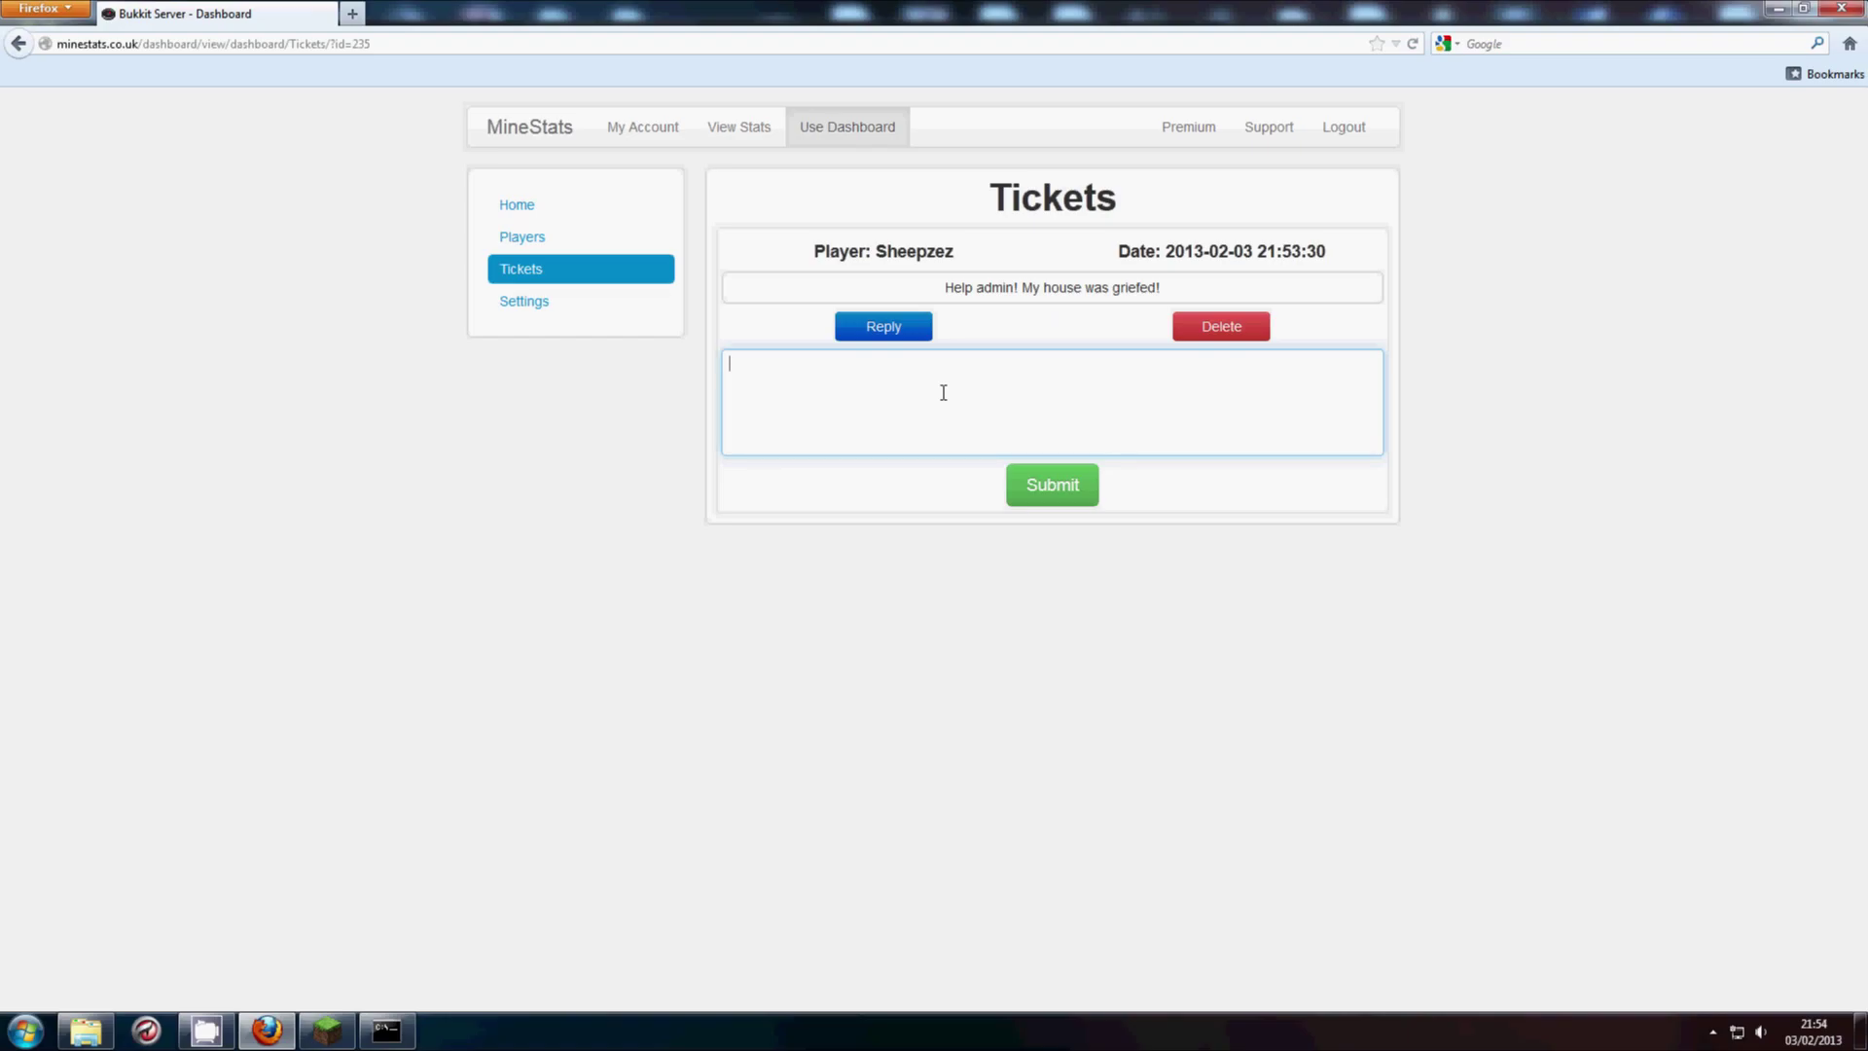
{"action": "type", "text": "Right. Thanks for telling me!"}
{"action": "left_click", "coordinate": [1047, 501]}
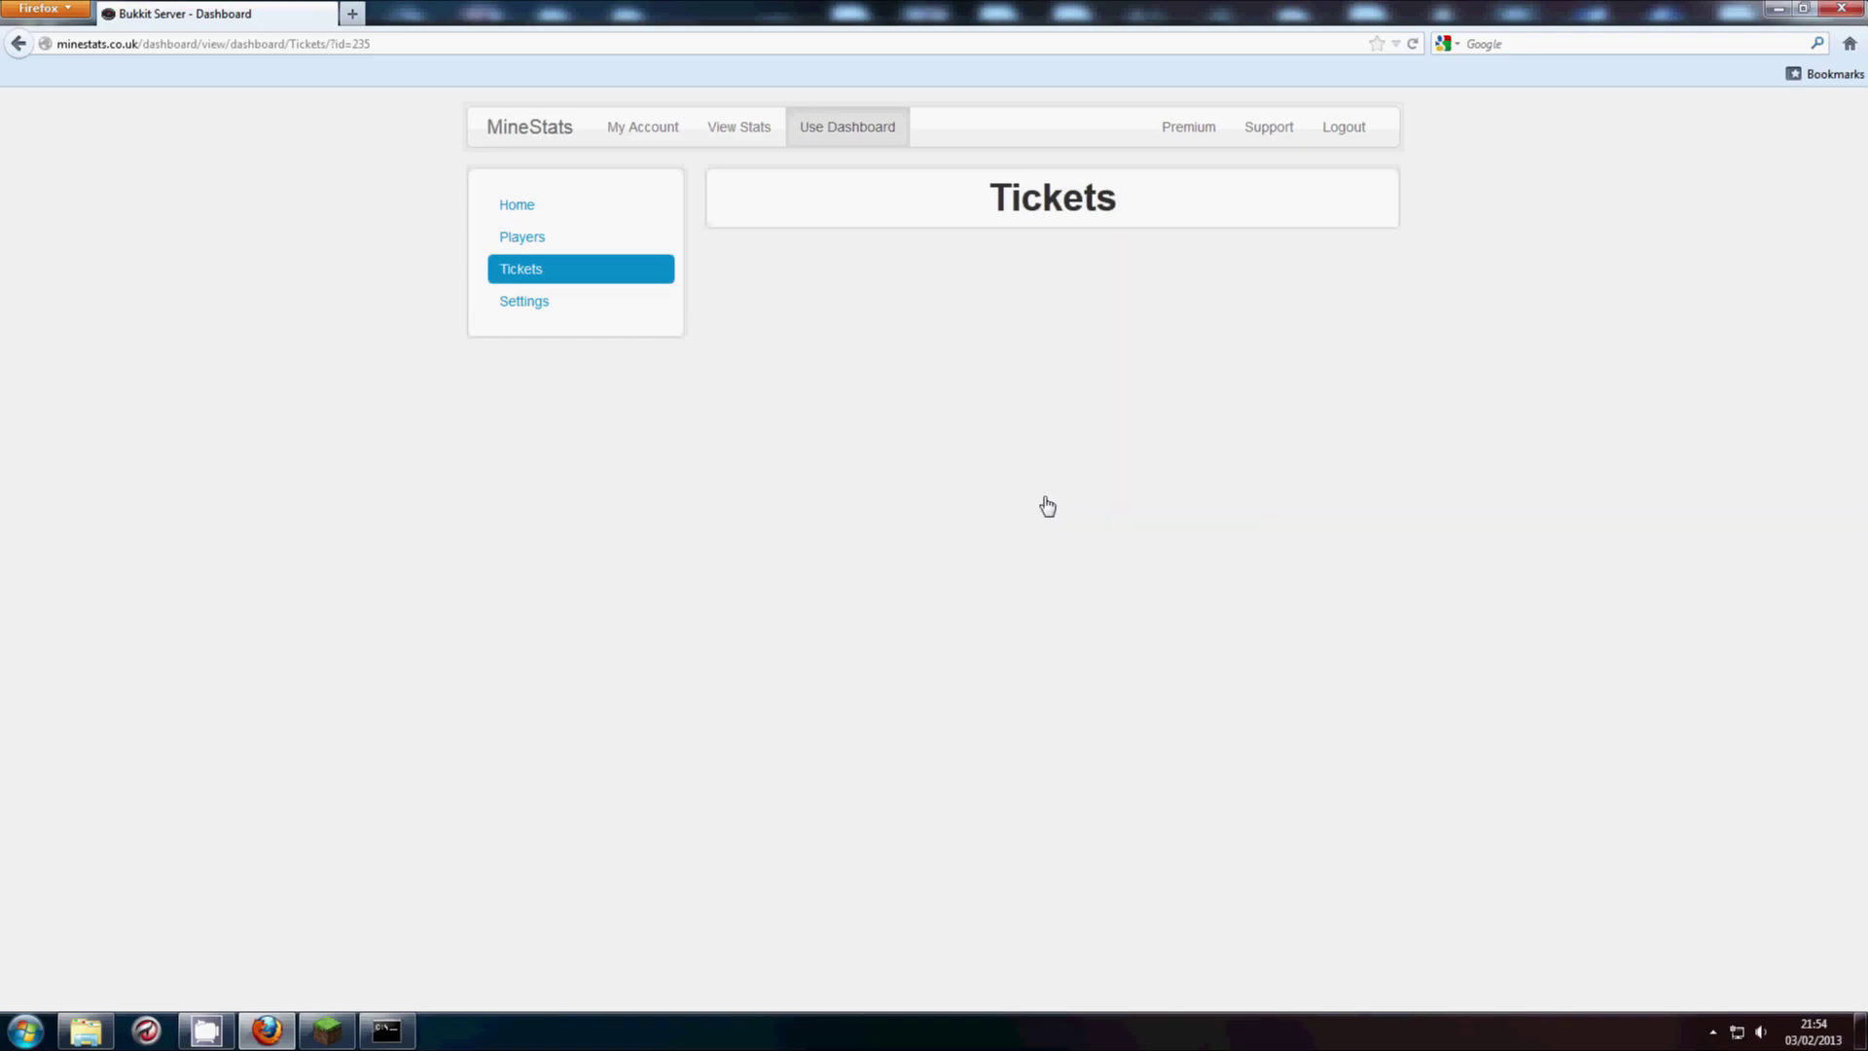
- Return to Minecraft, resume the game and read the ticket response in the chat history
{"action": "left_click", "coordinate": [324, 1034]}
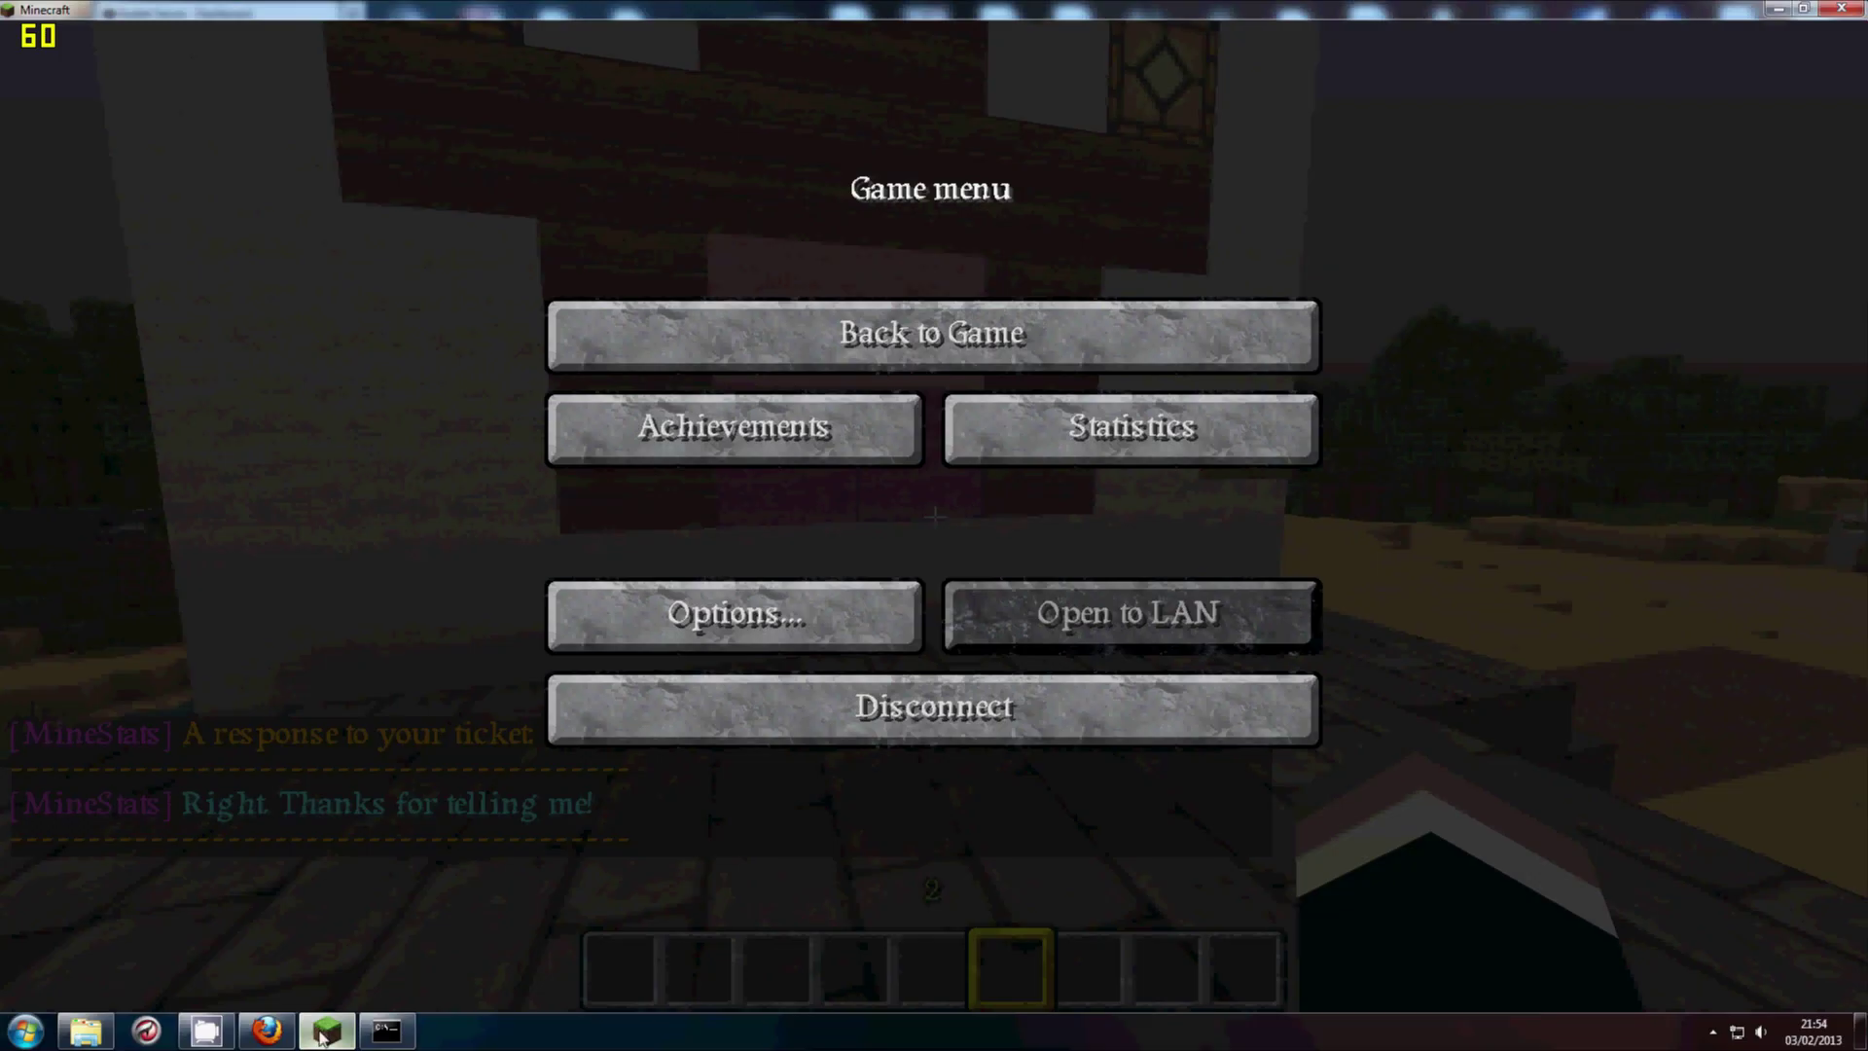
{"action": "key", "text": "Escape"}
{"action": "key", "text": "t"}
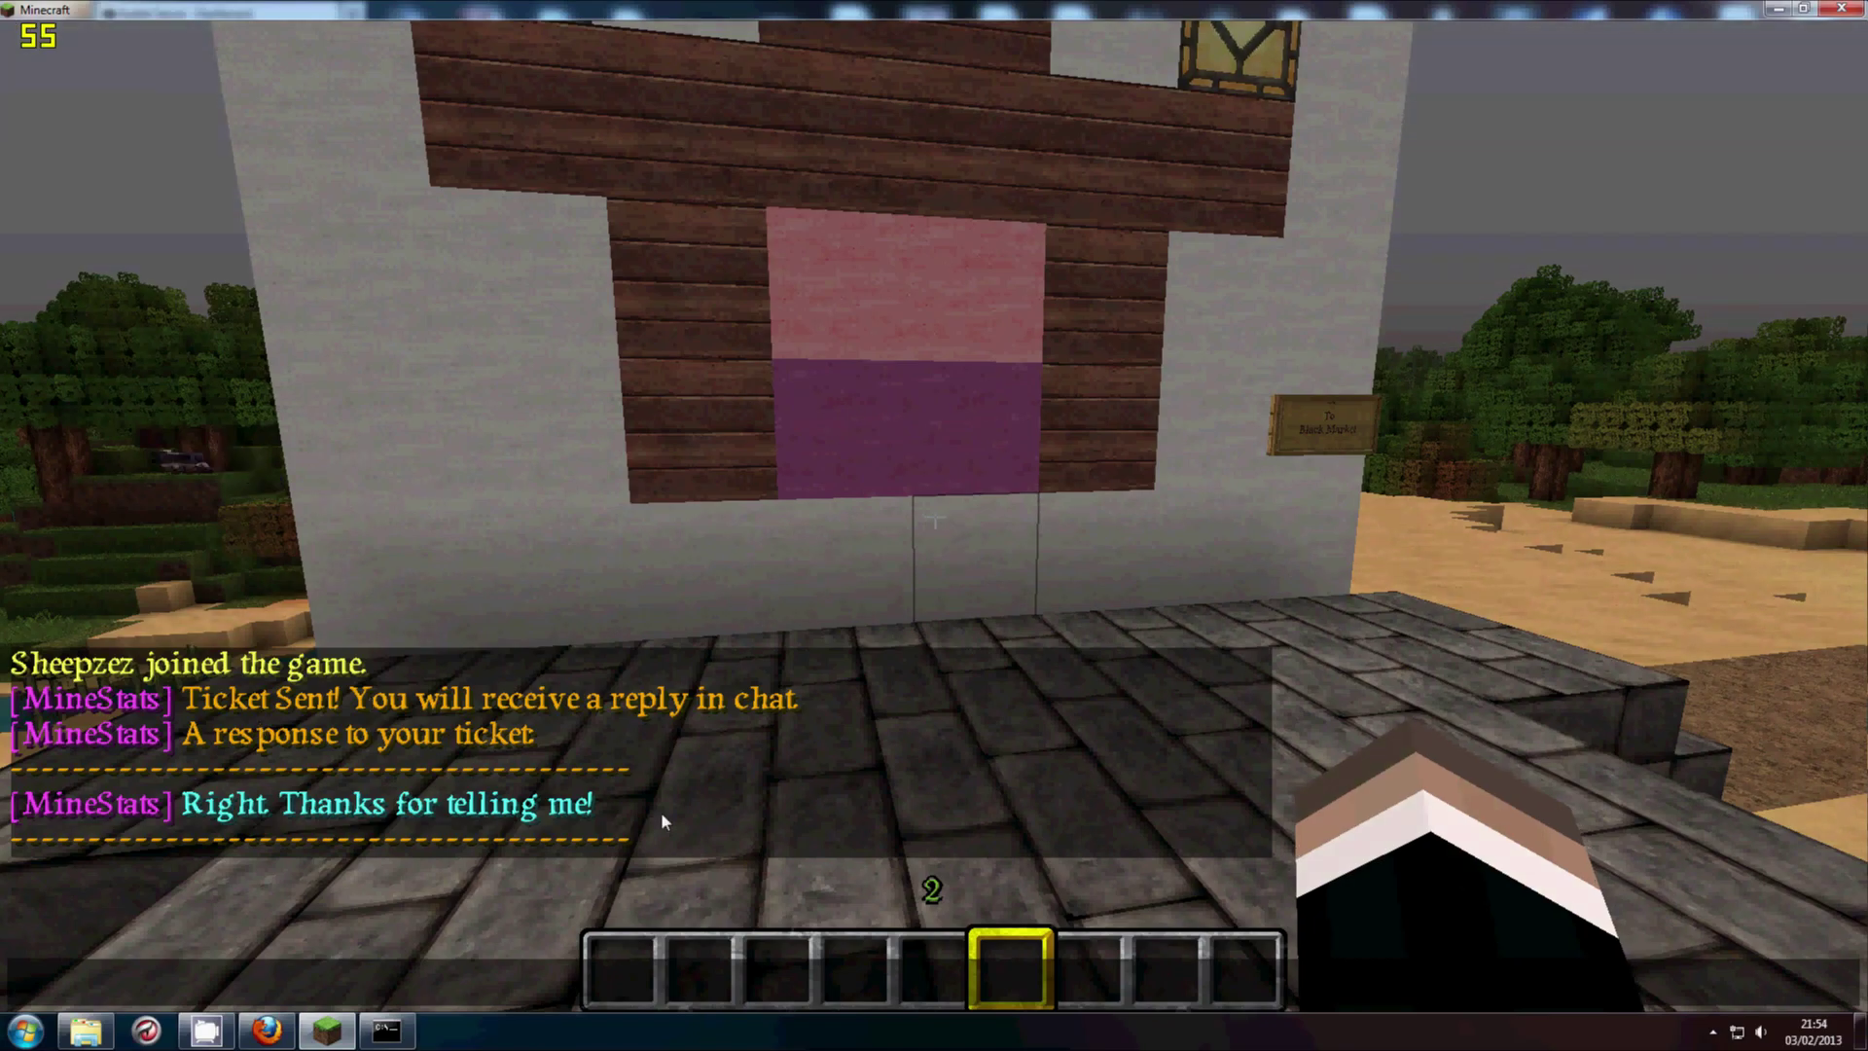
{"action": "key", "text": "Escape"}
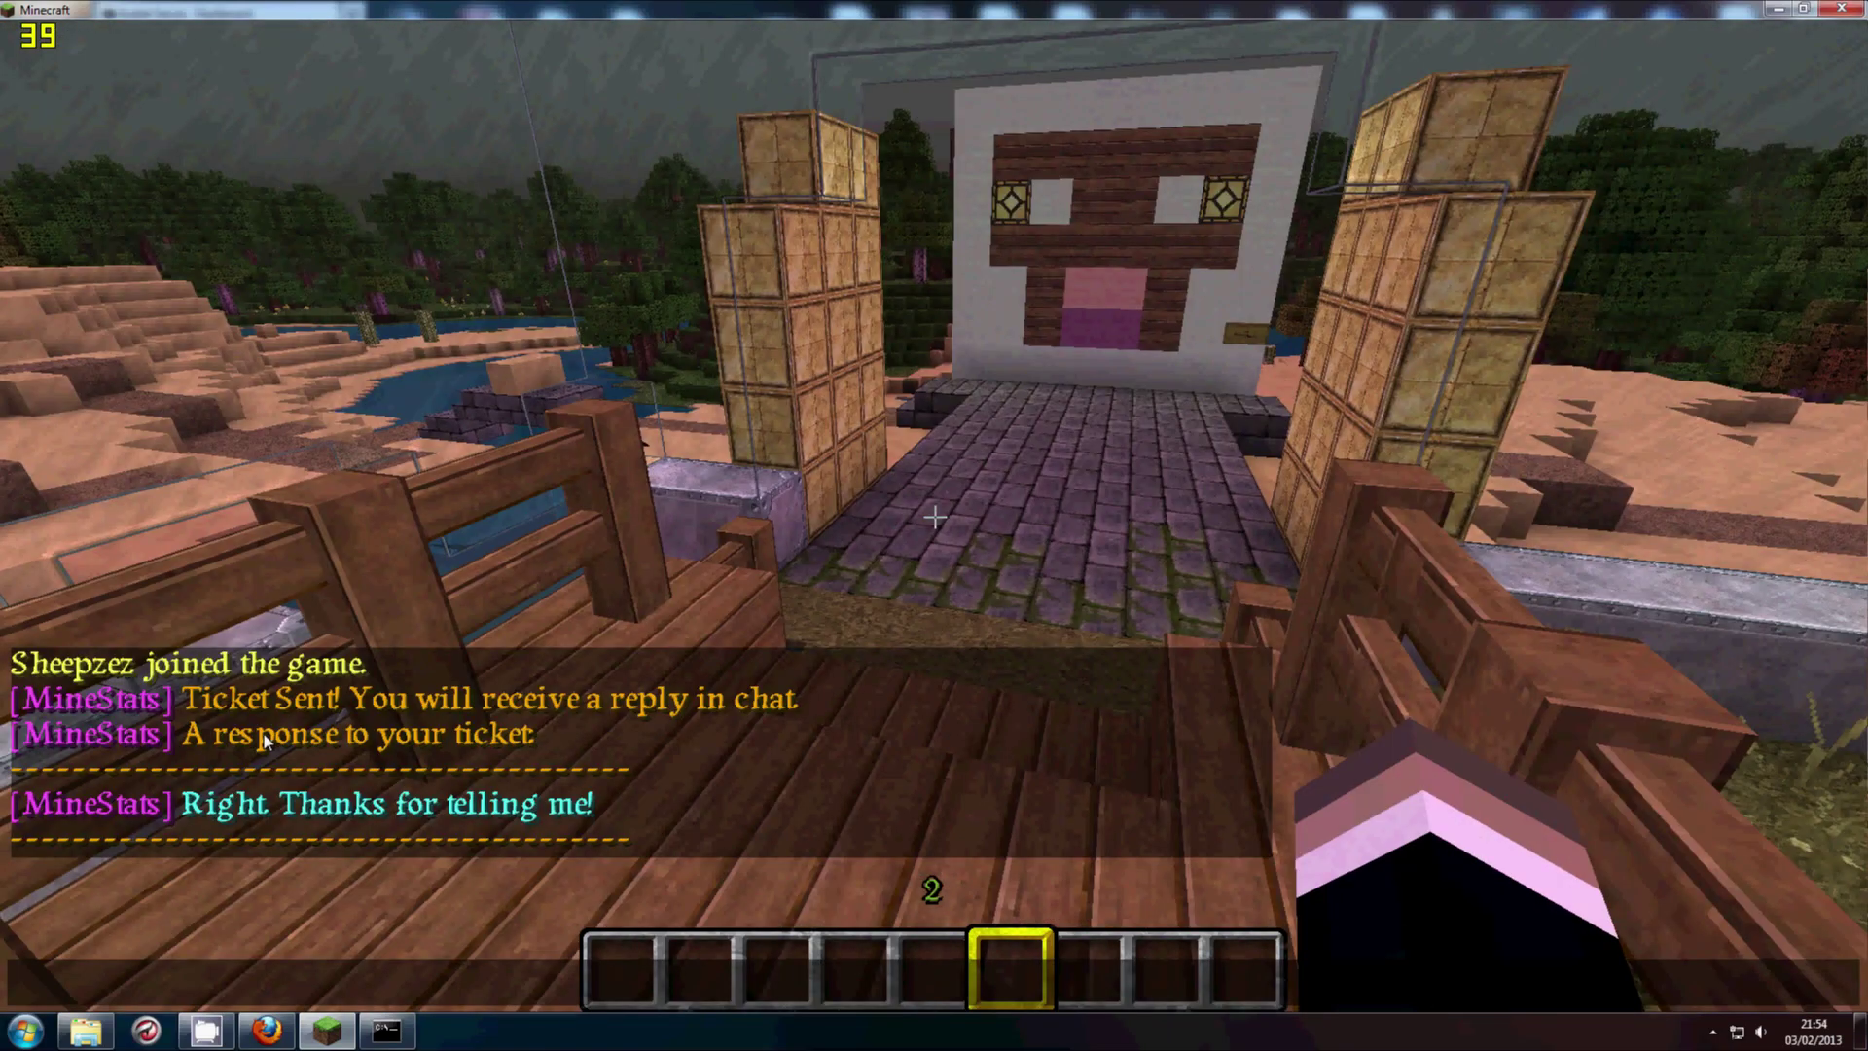
{"action": "key", "text": "Escape"}
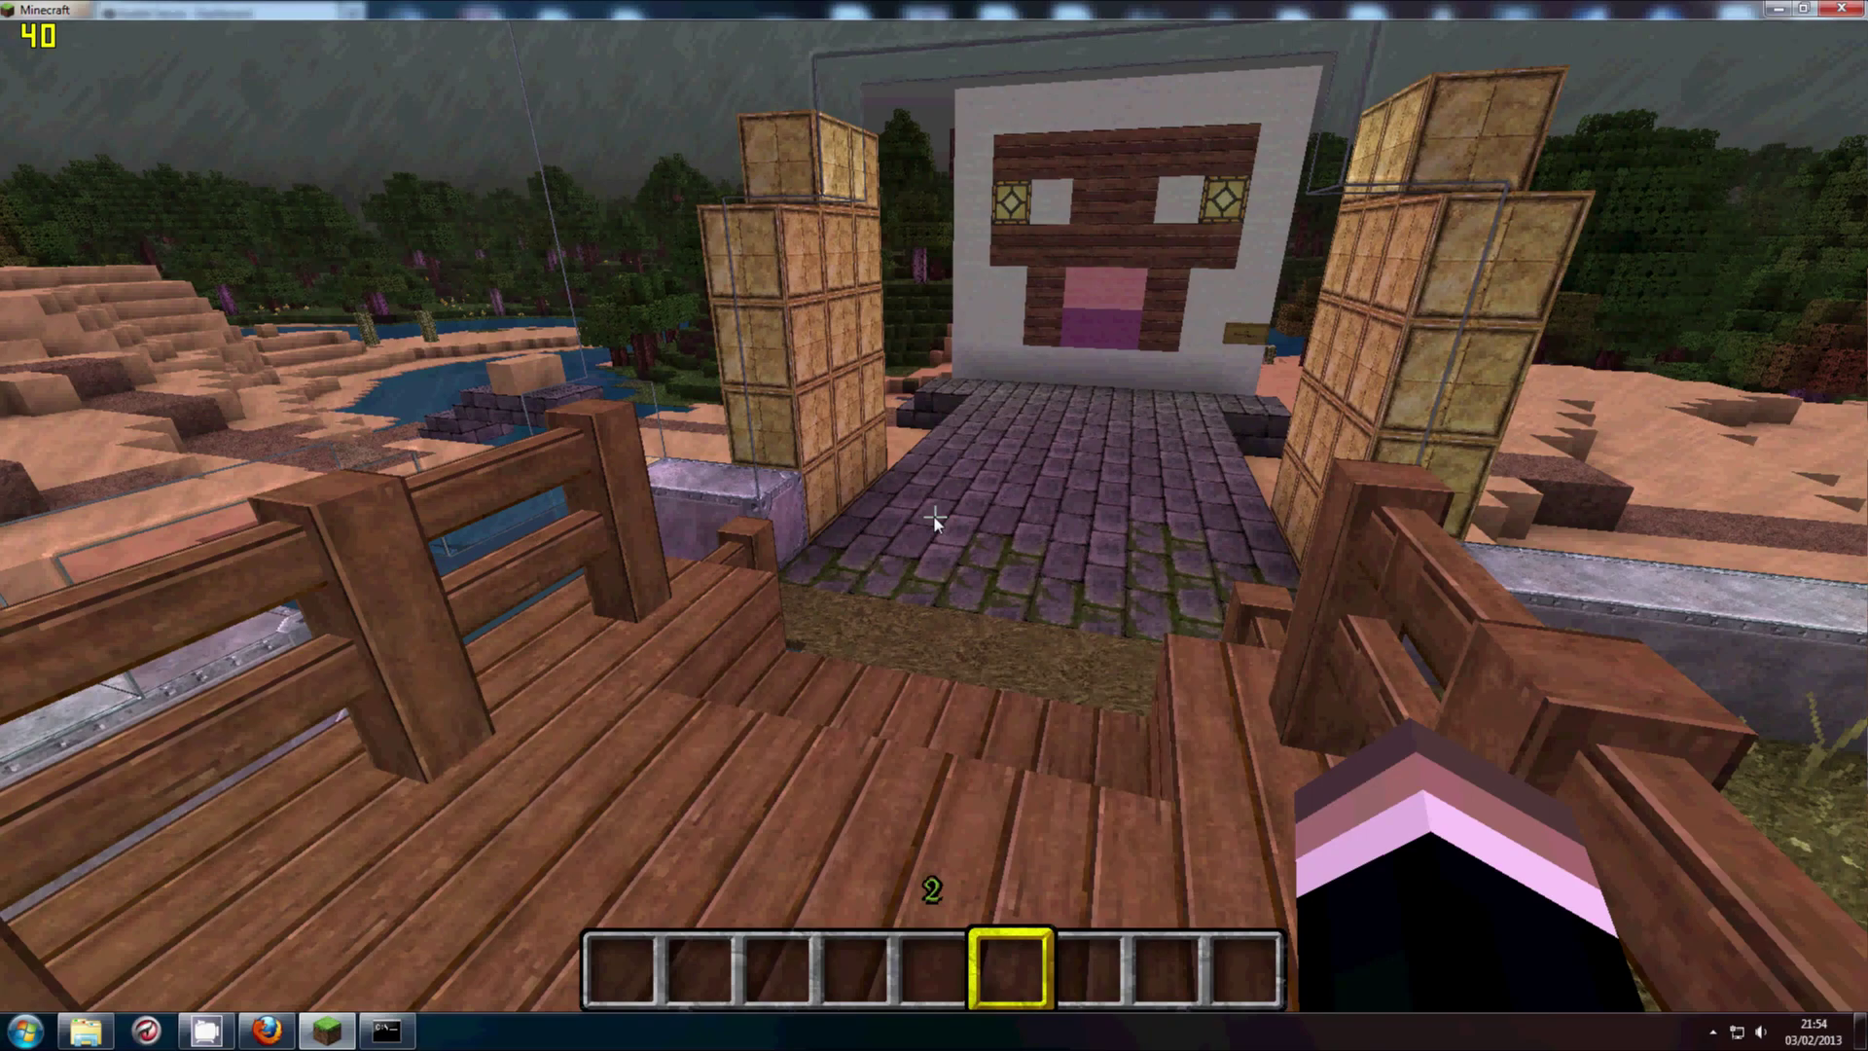
- Switch back to MineStats in Firefox and review the features on the Premium page, including Manage Staff
{"action": "key", "text": "w"}
{"action": "key", "text": "w"}
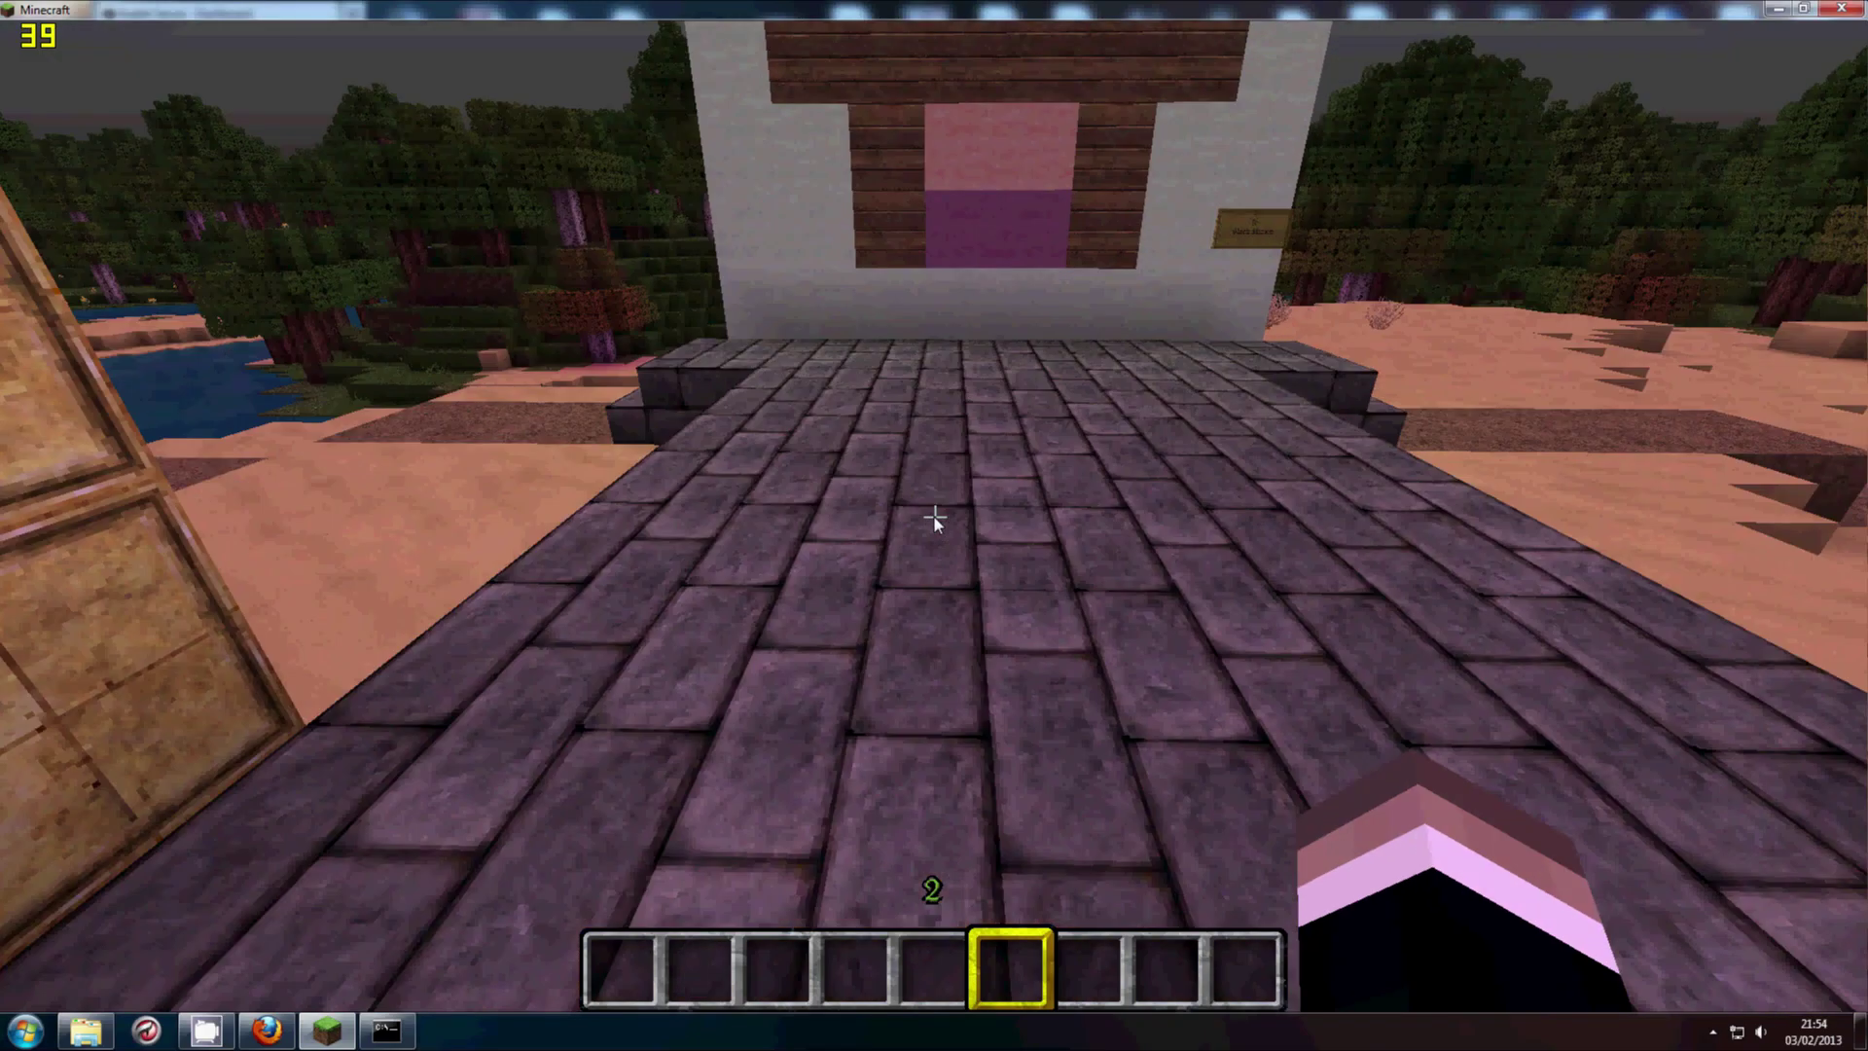
{"action": "key", "text": "a"}
{"action": "key", "text": "e"}
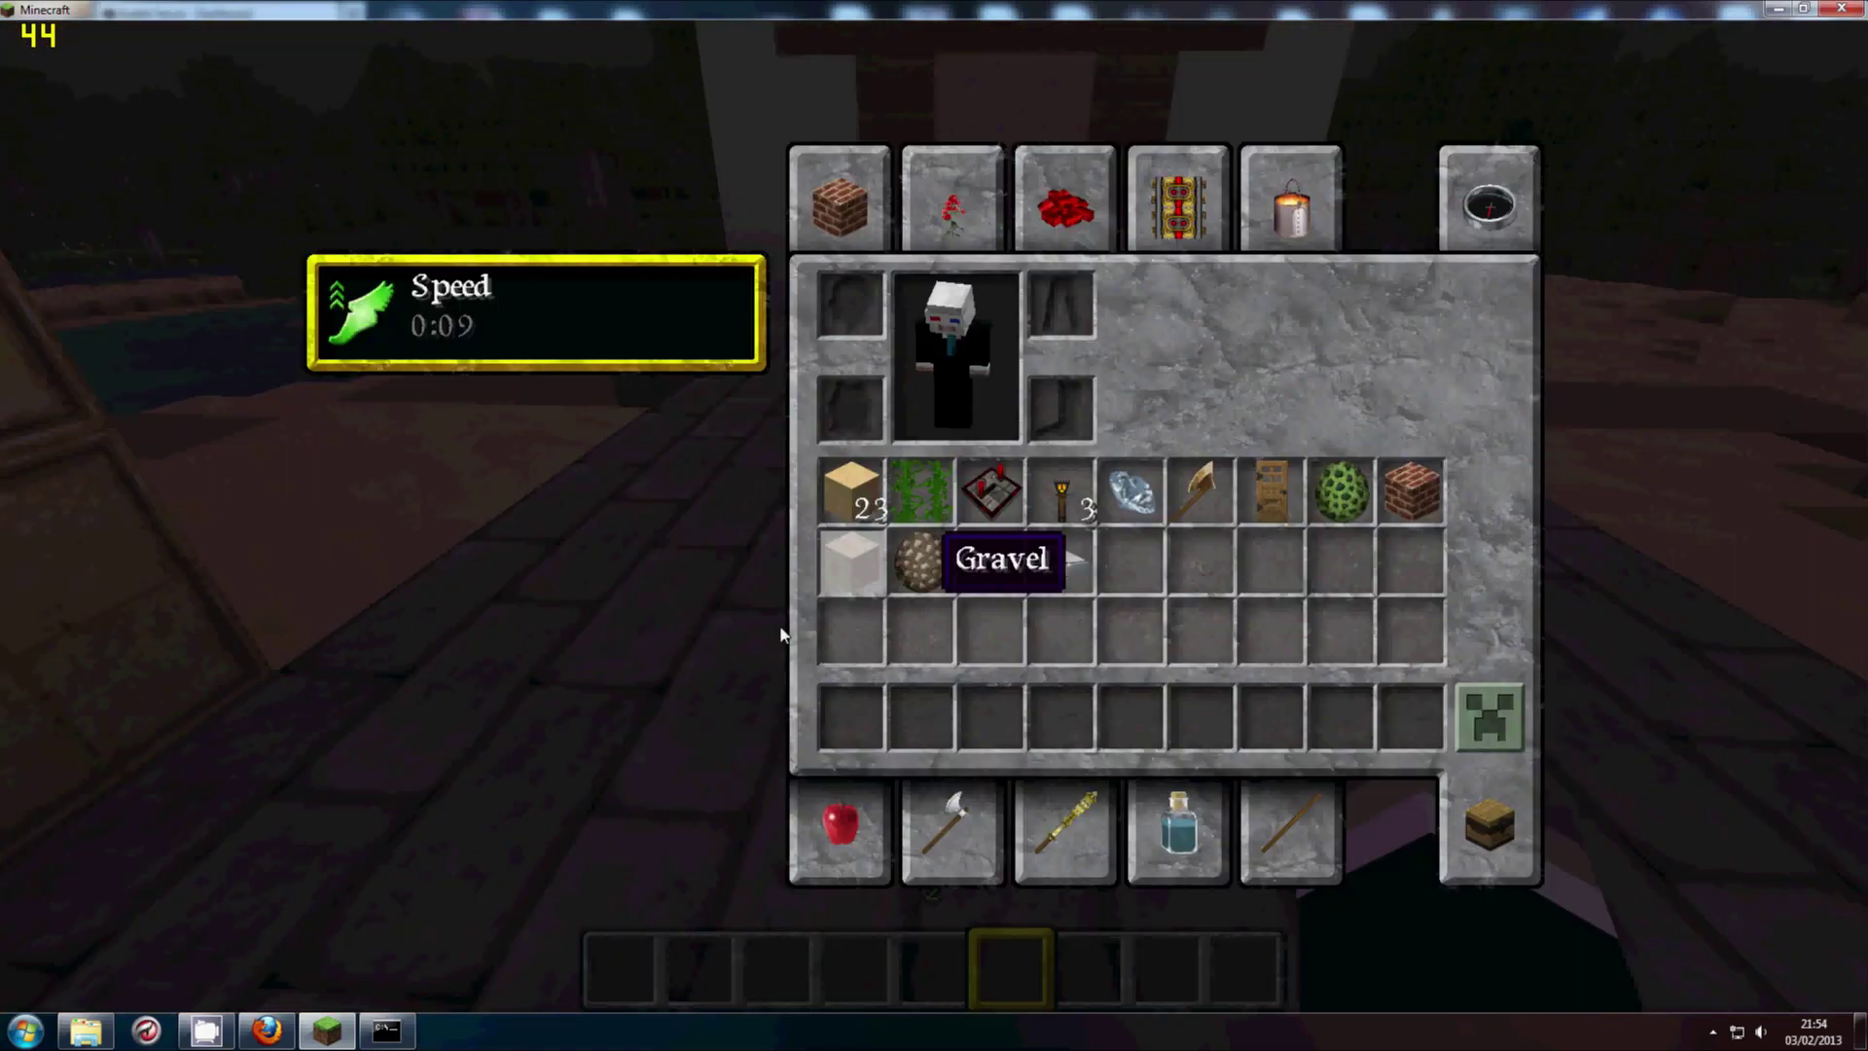
{"action": "left_click", "coordinate": [290, 1033]}
{"action": "left_click", "coordinate": [1208, 143]}
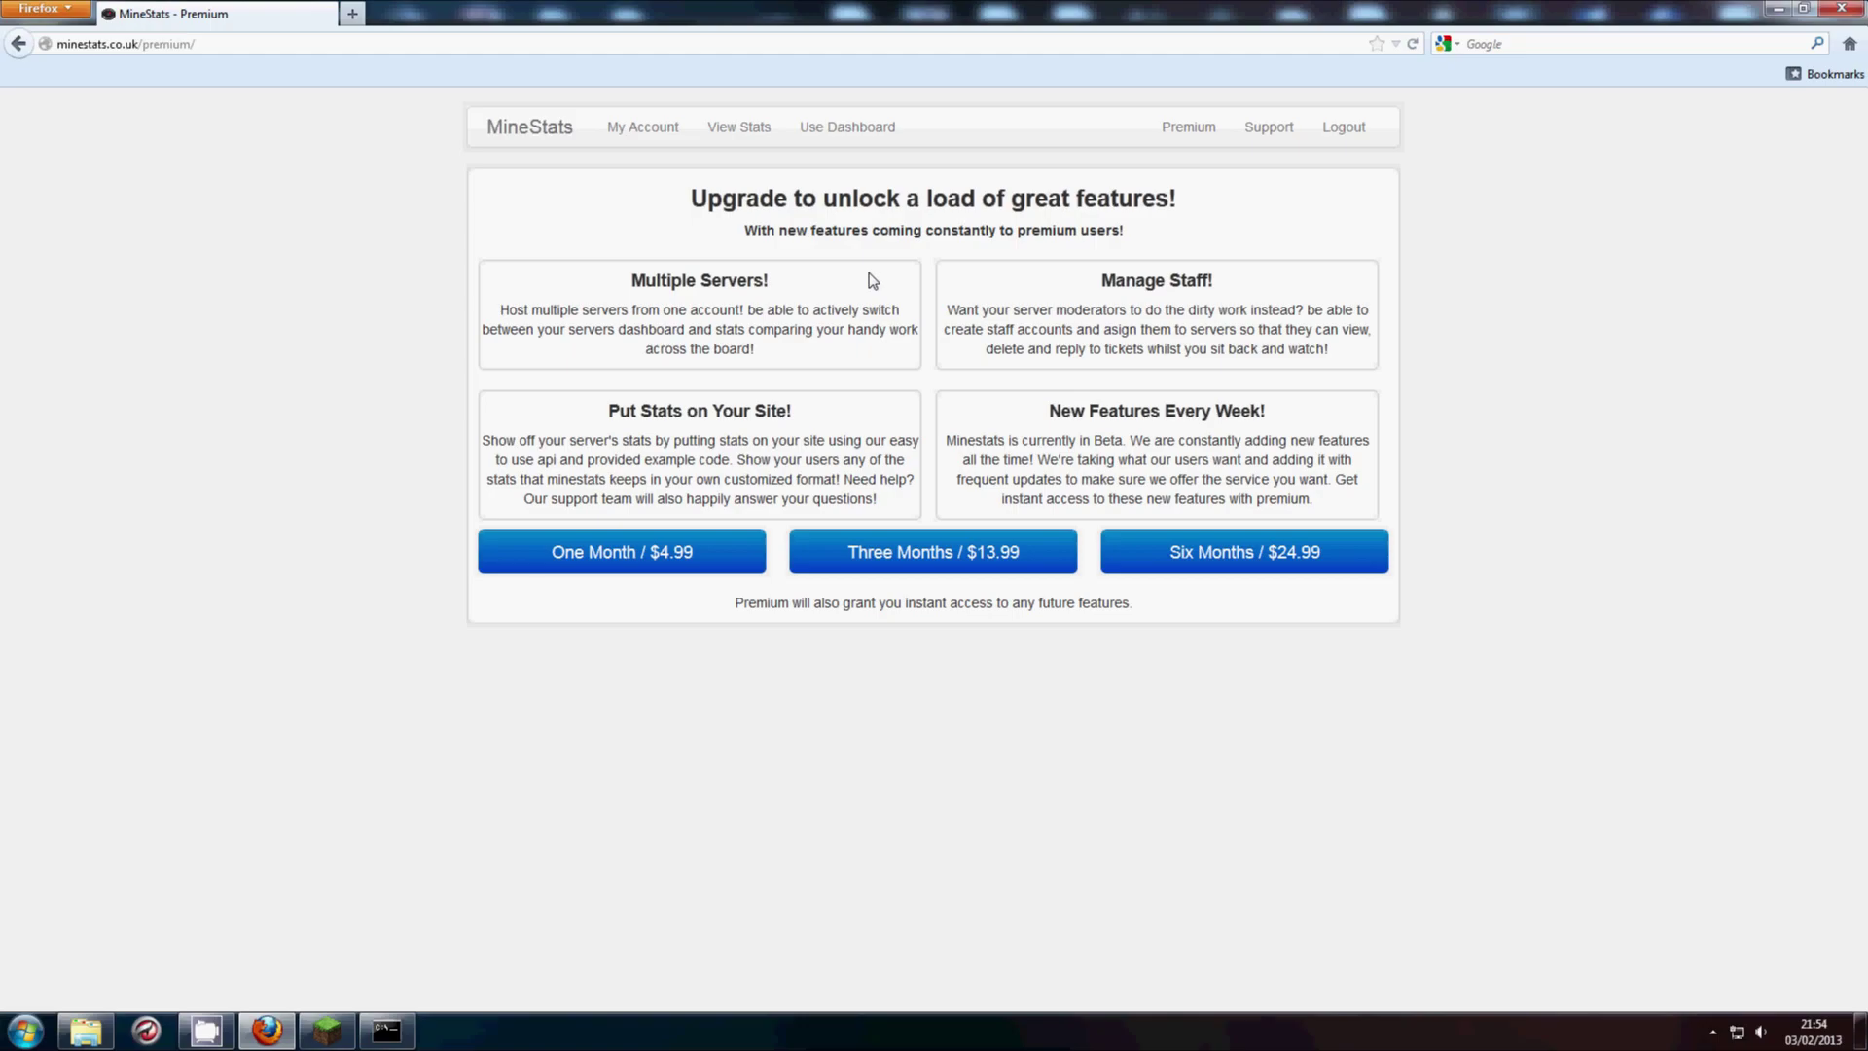
{"action": "left_click_drag", "start_coordinate": [1108, 281], "coordinate": [1250, 288]}
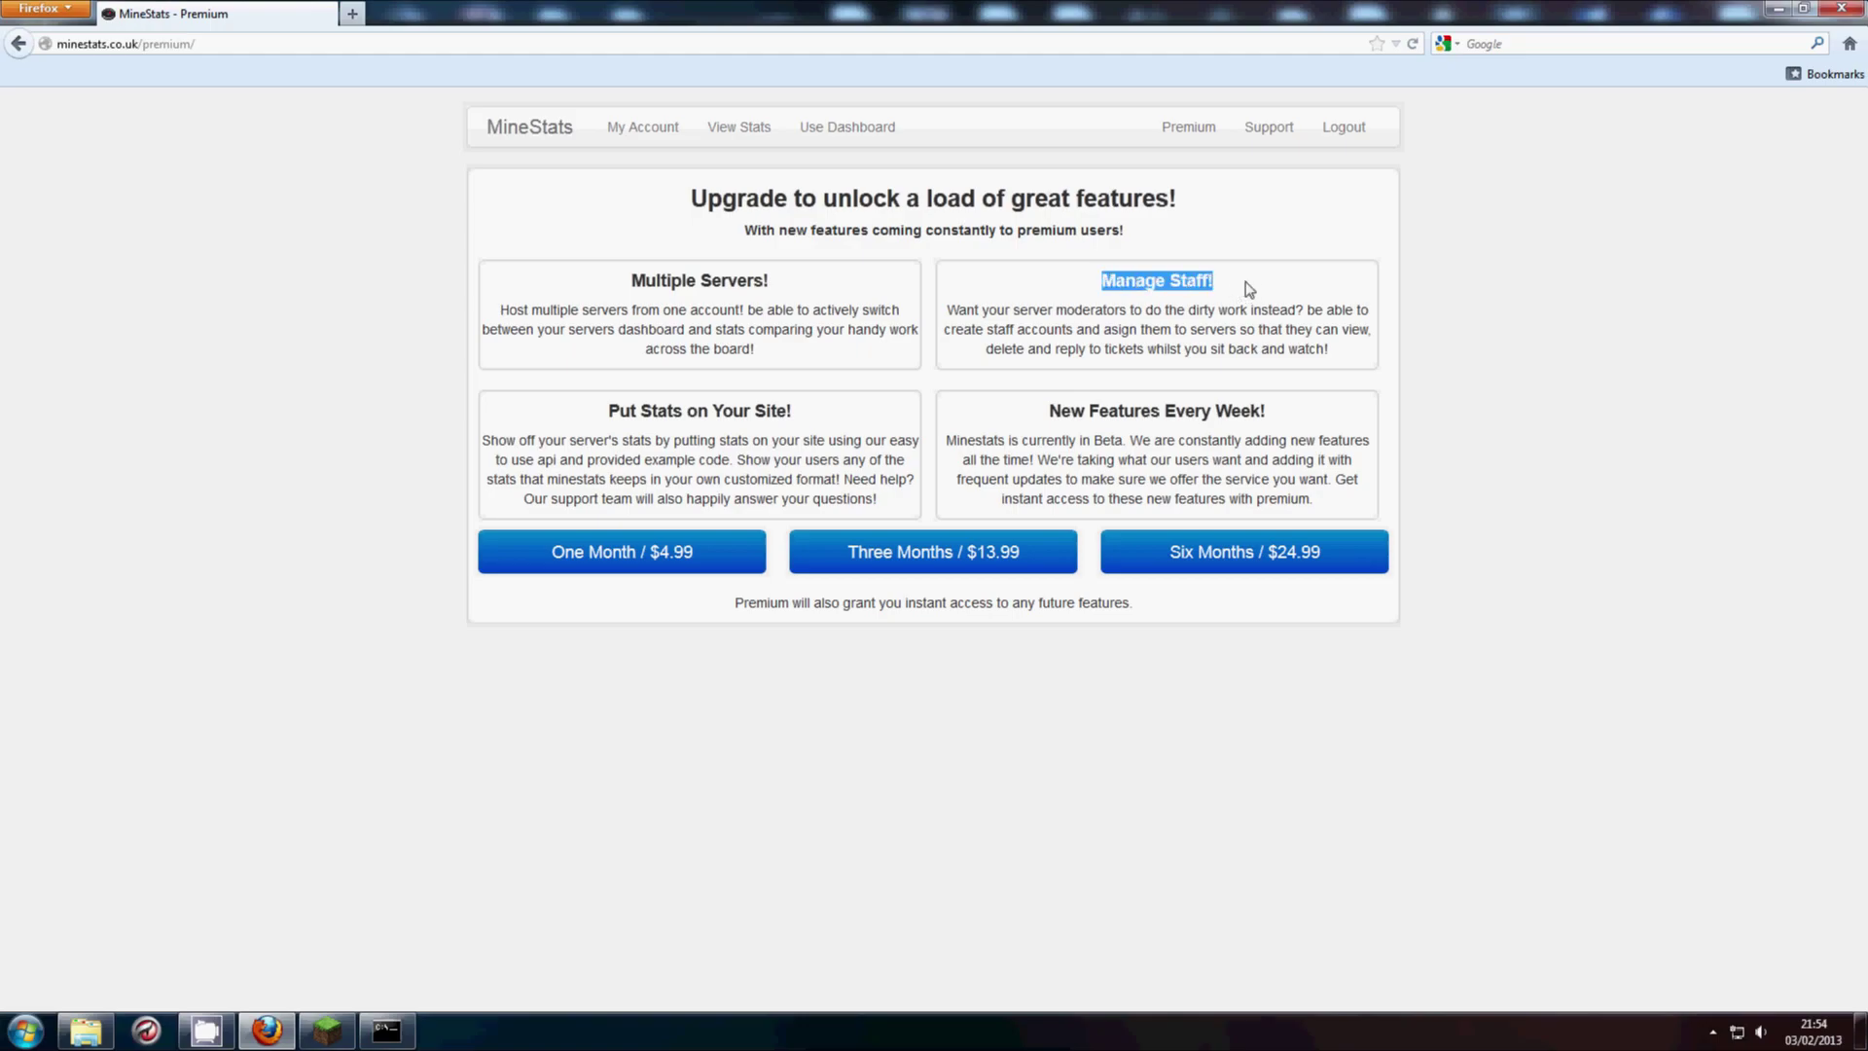
{"action": "left_click", "coordinate": [1003, 326]}
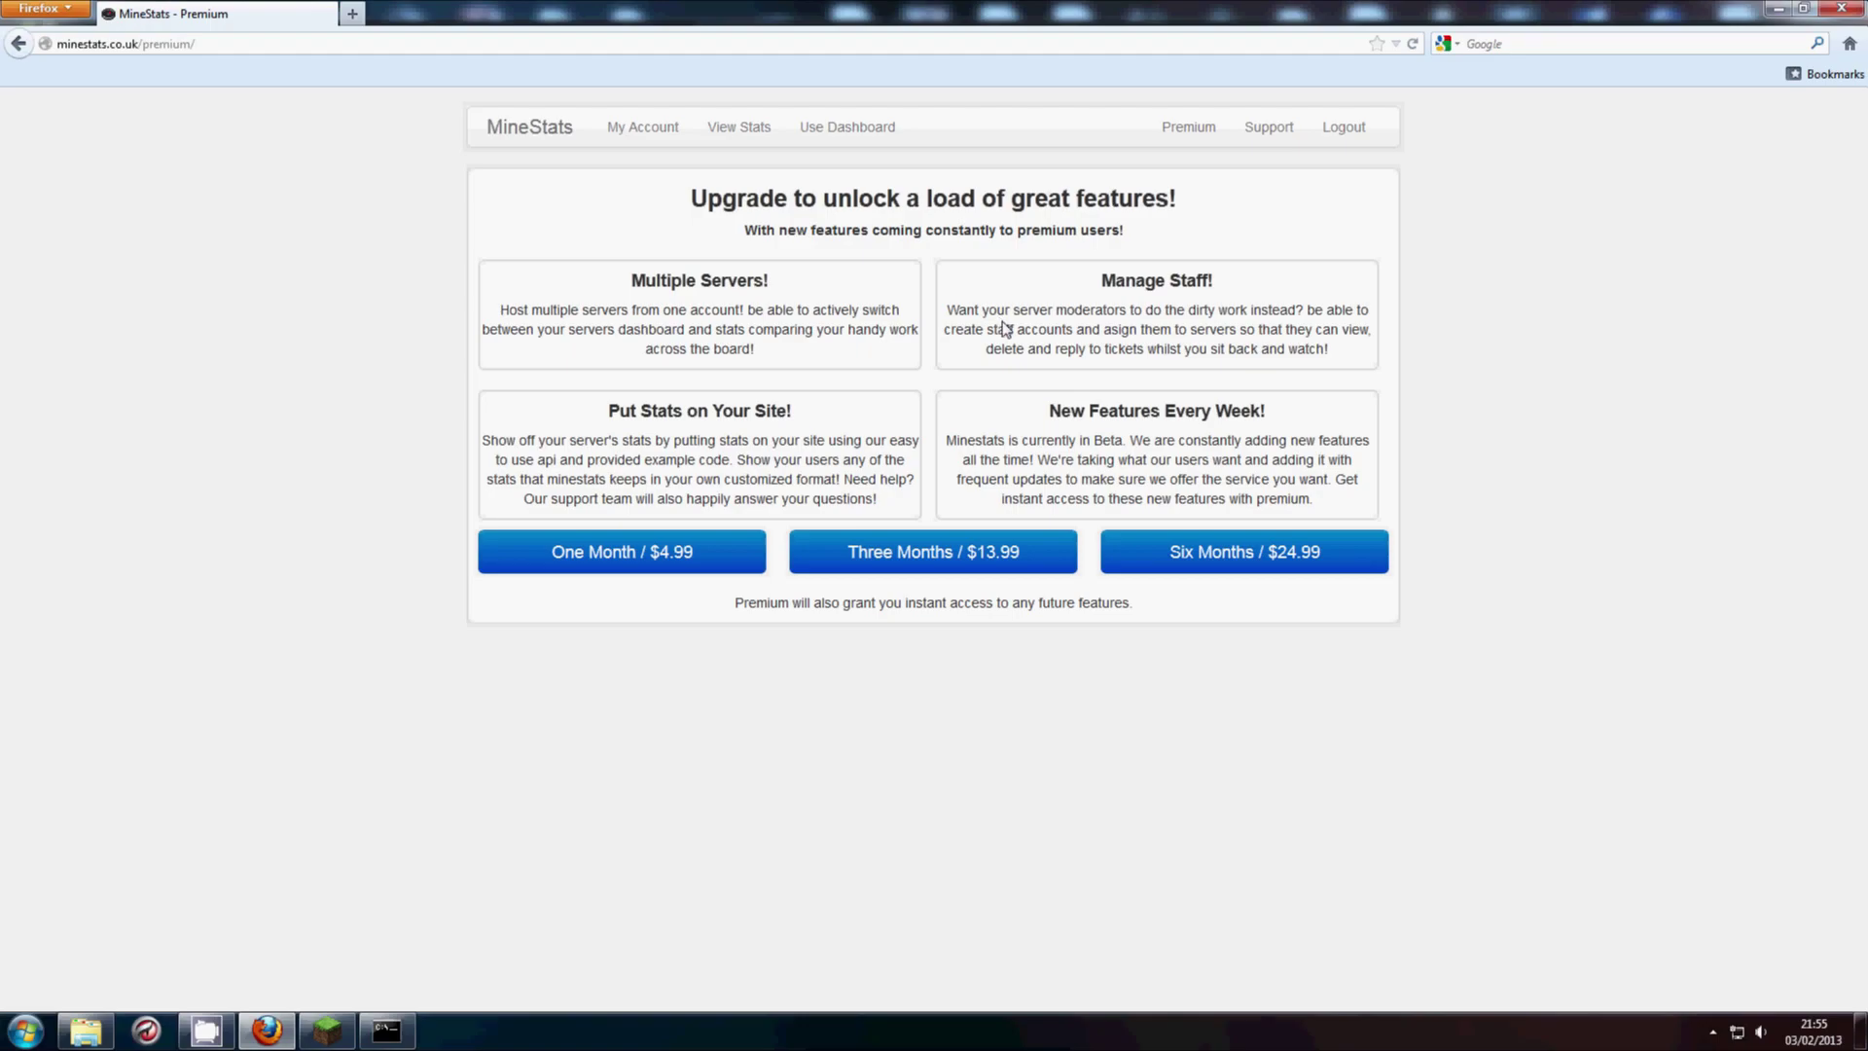
{"action": "double_click", "coordinate": [1005, 329]}
{"action": "left_click", "coordinate": [987, 352]}
- View the account's server list and the Bukkit Server's stats, ending on its dashboard home page
{"action": "left_click", "coordinate": [644, 128]}
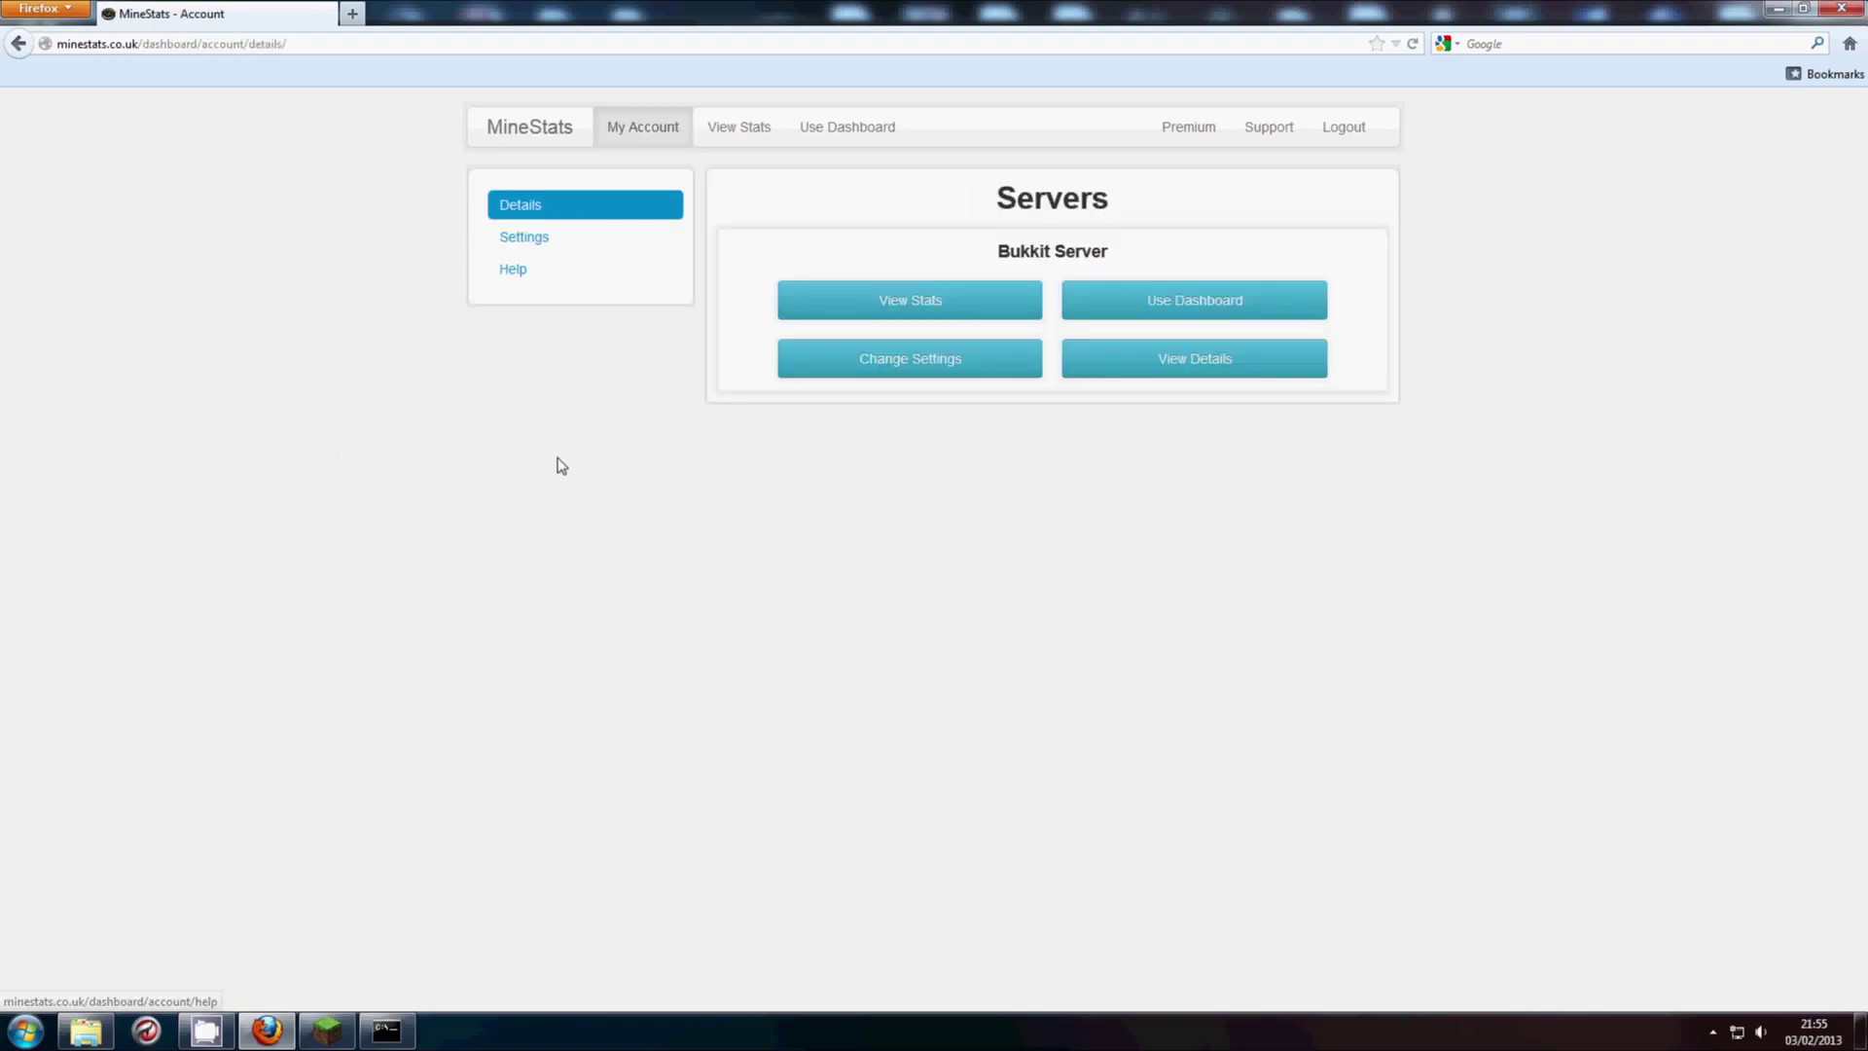
{"action": "left_click", "coordinate": [749, 129]}
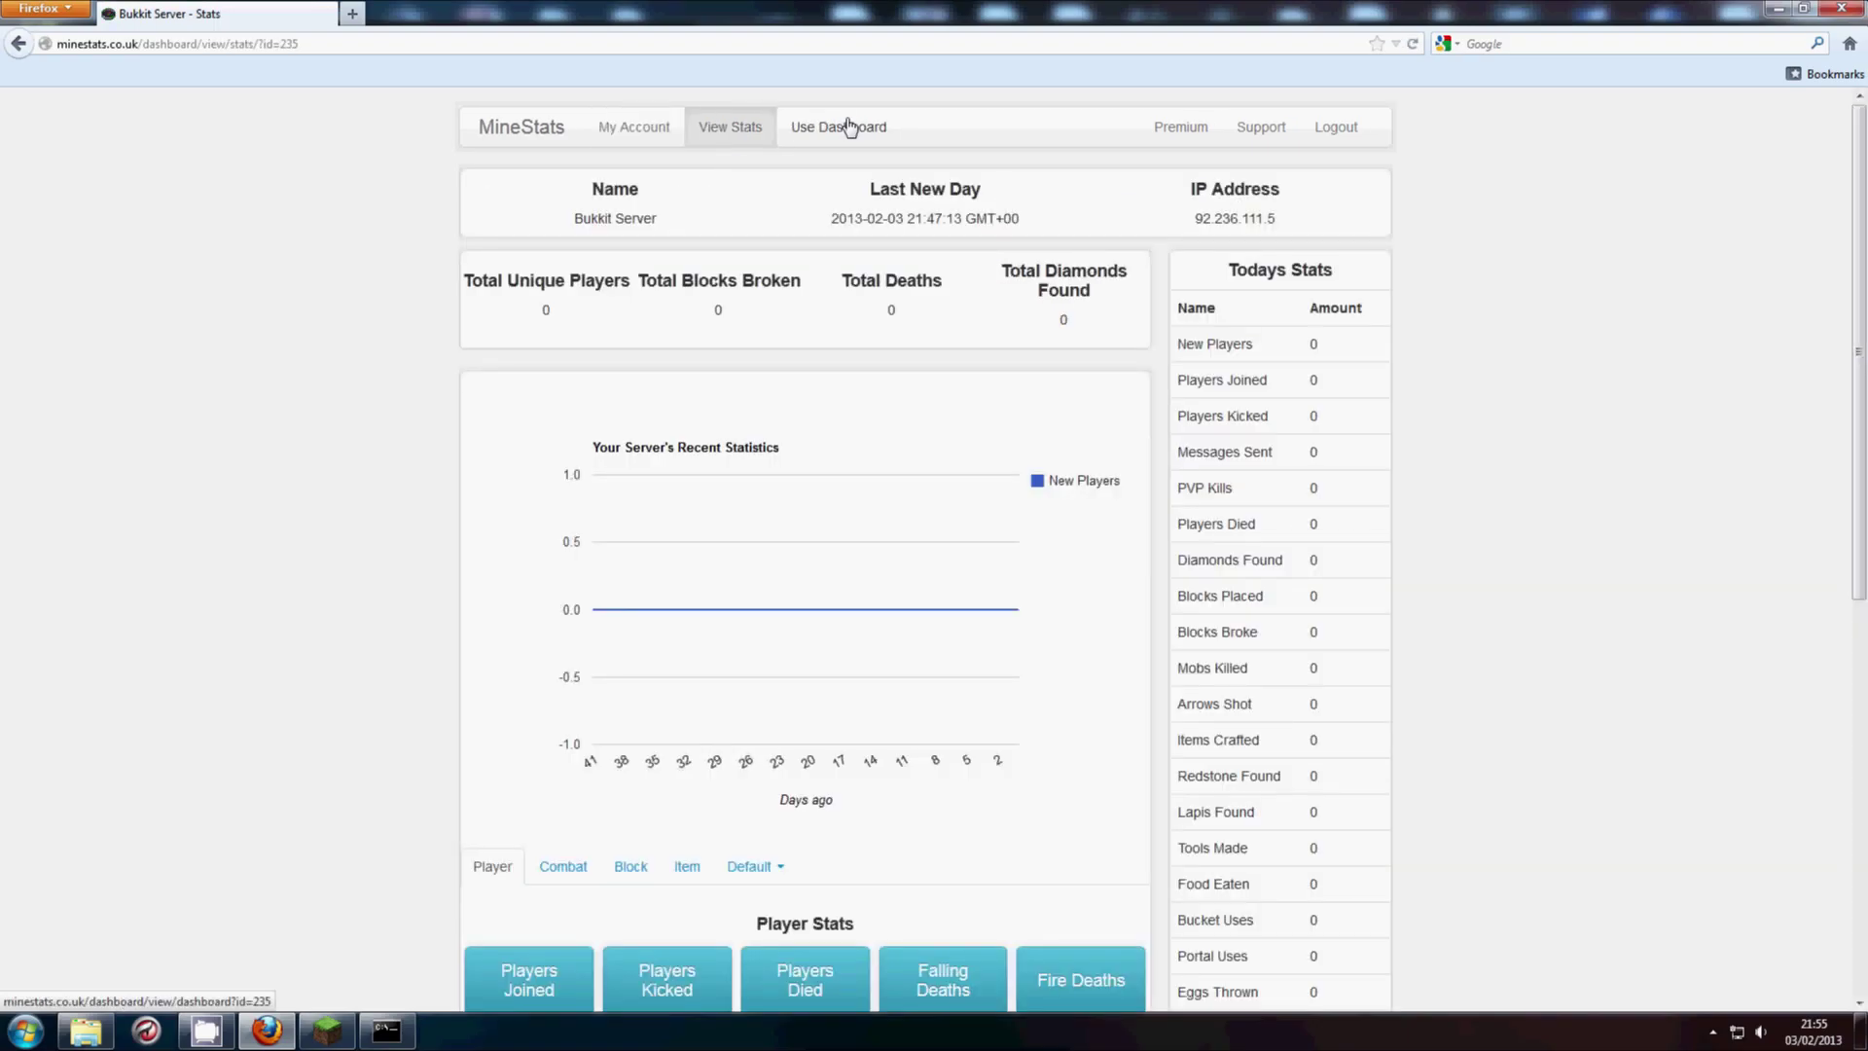
{"action": "left_click", "coordinate": [849, 128]}
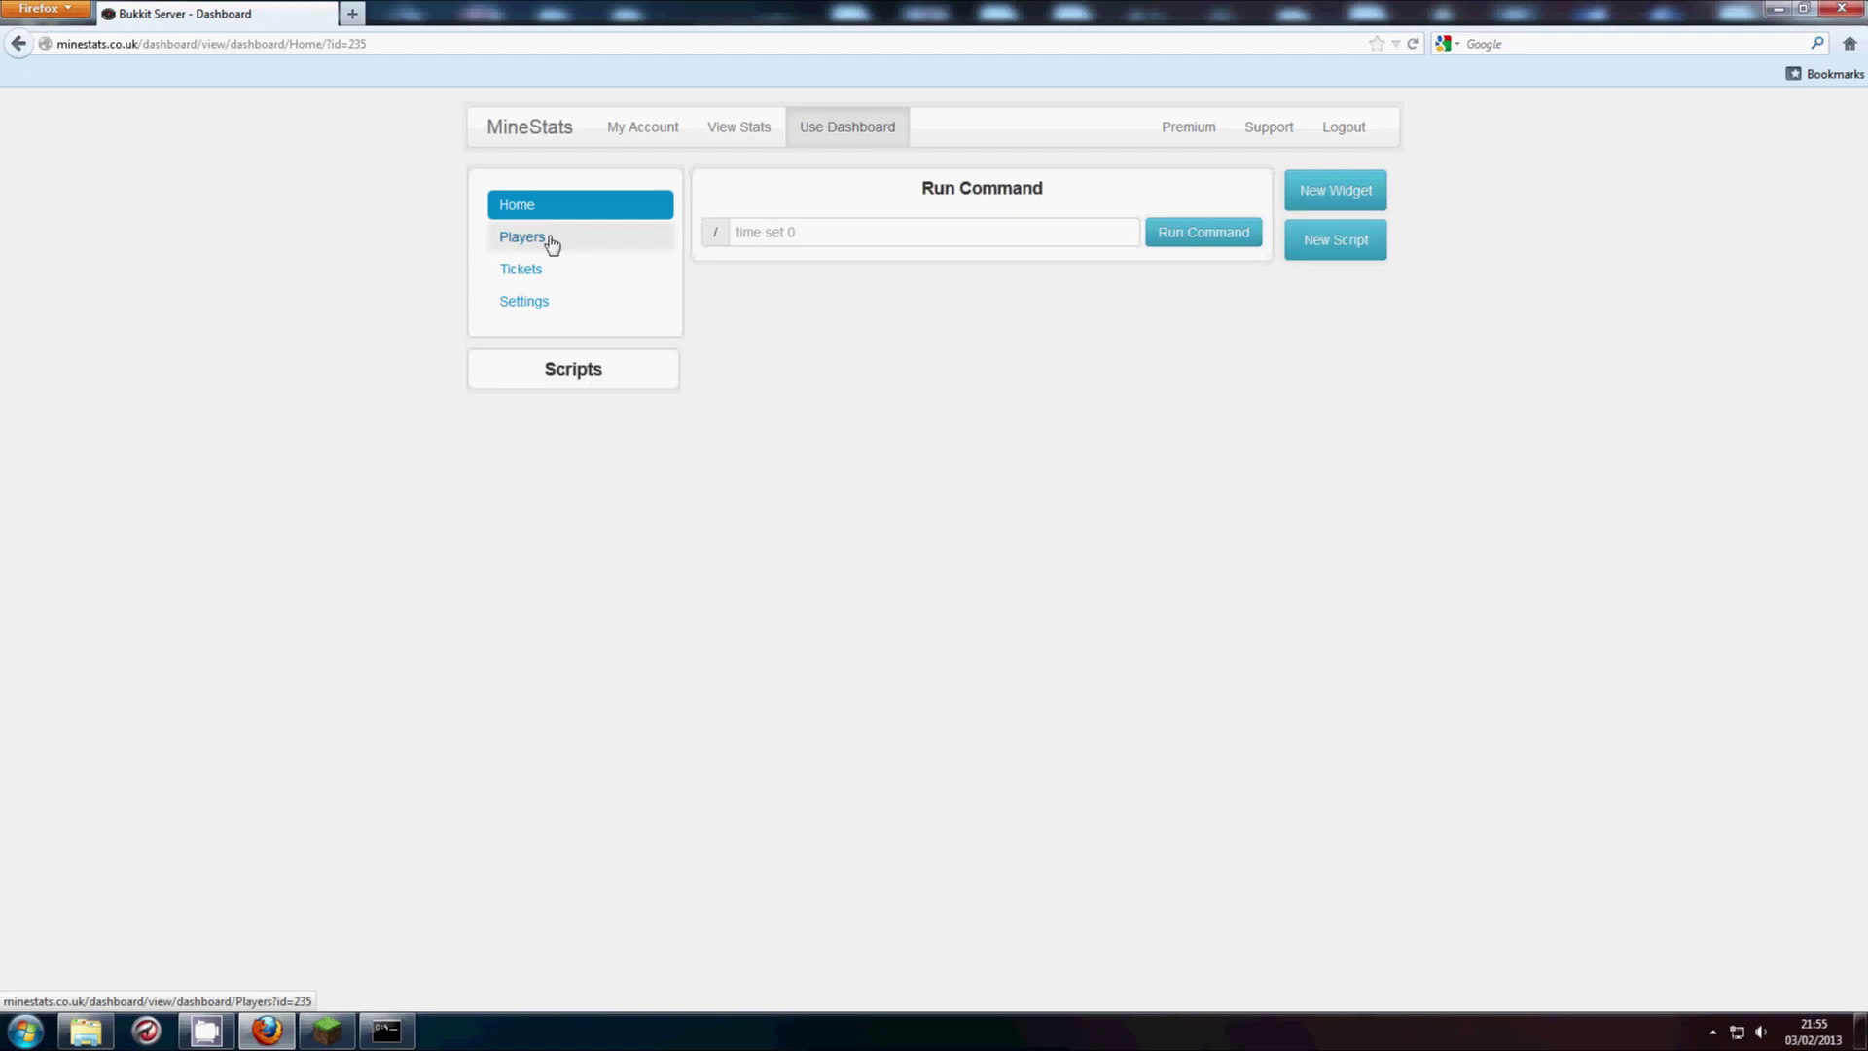
- Examine the dashboard's player button settings and the Online Players page that uses them
{"action": "left_click", "coordinate": [550, 314]}
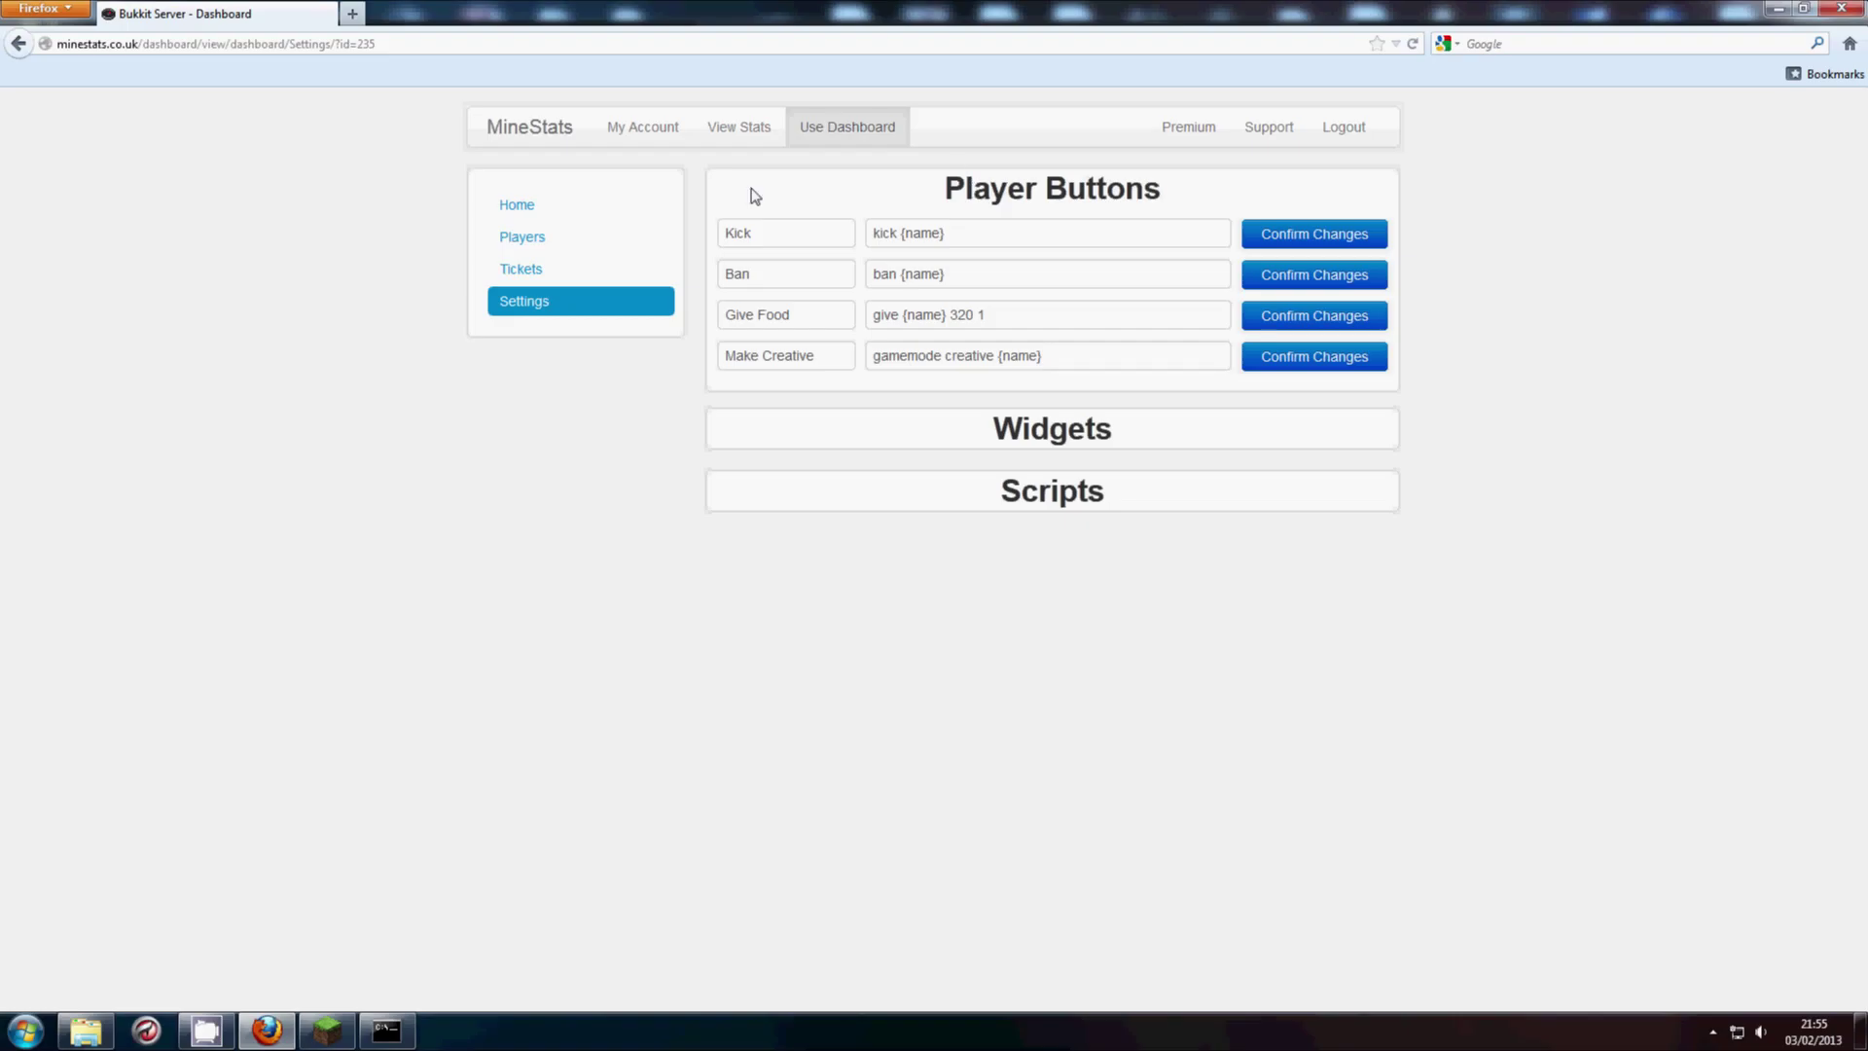
{"action": "left_click", "coordinate": [523, 243]}
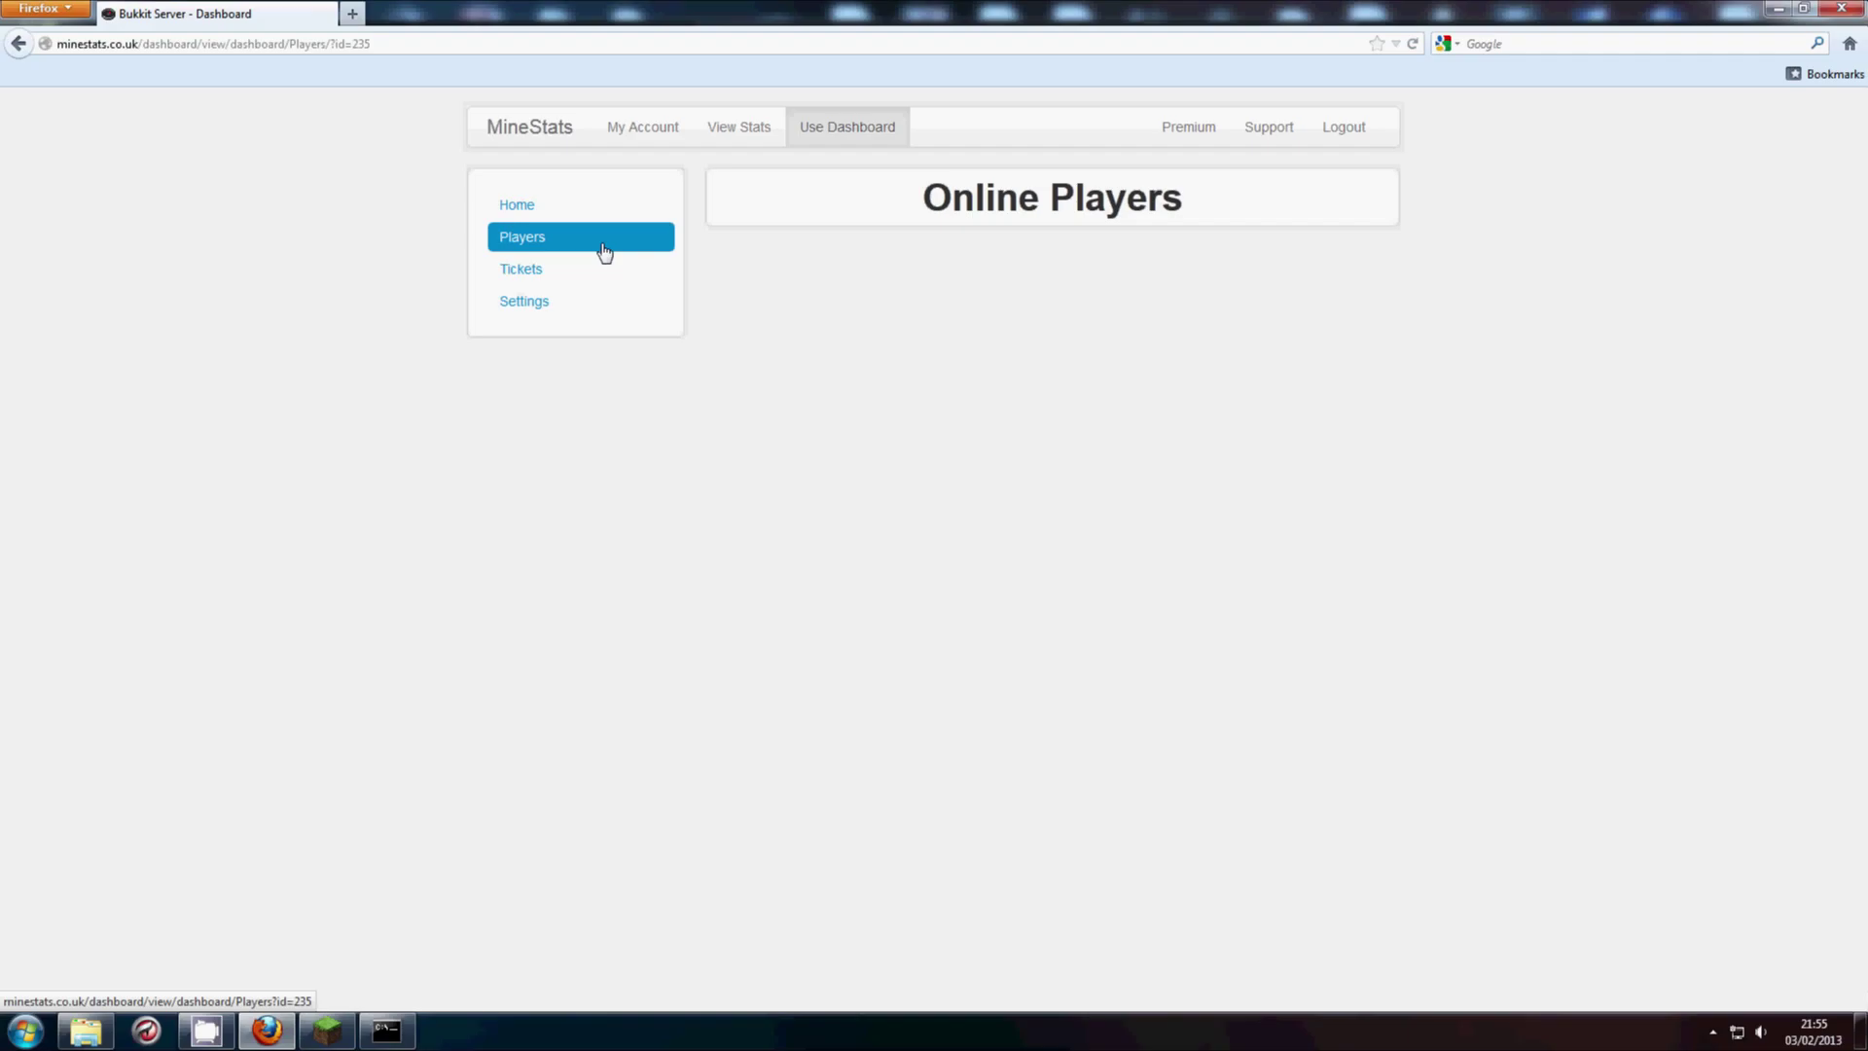
{"action": "left_click", "coordinate": [687, 286]}
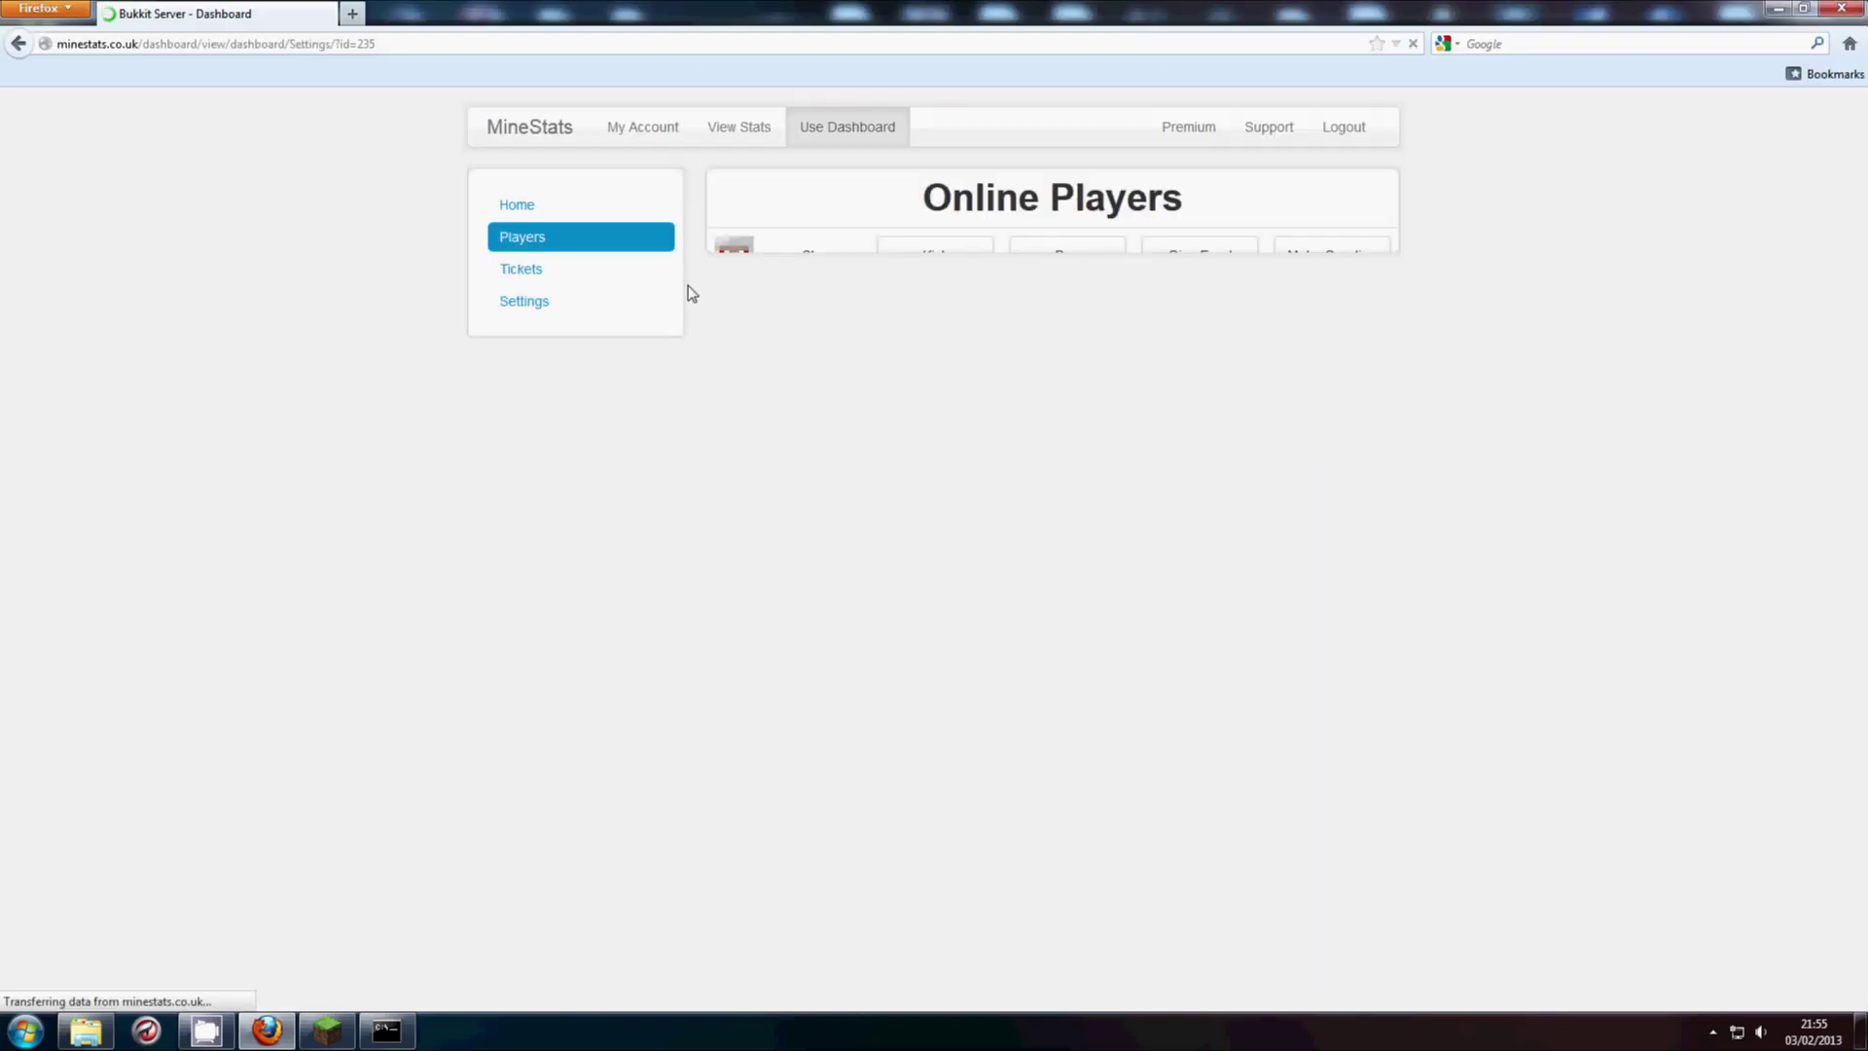
{"action": "left_click", "coordinate": [959, 243]}
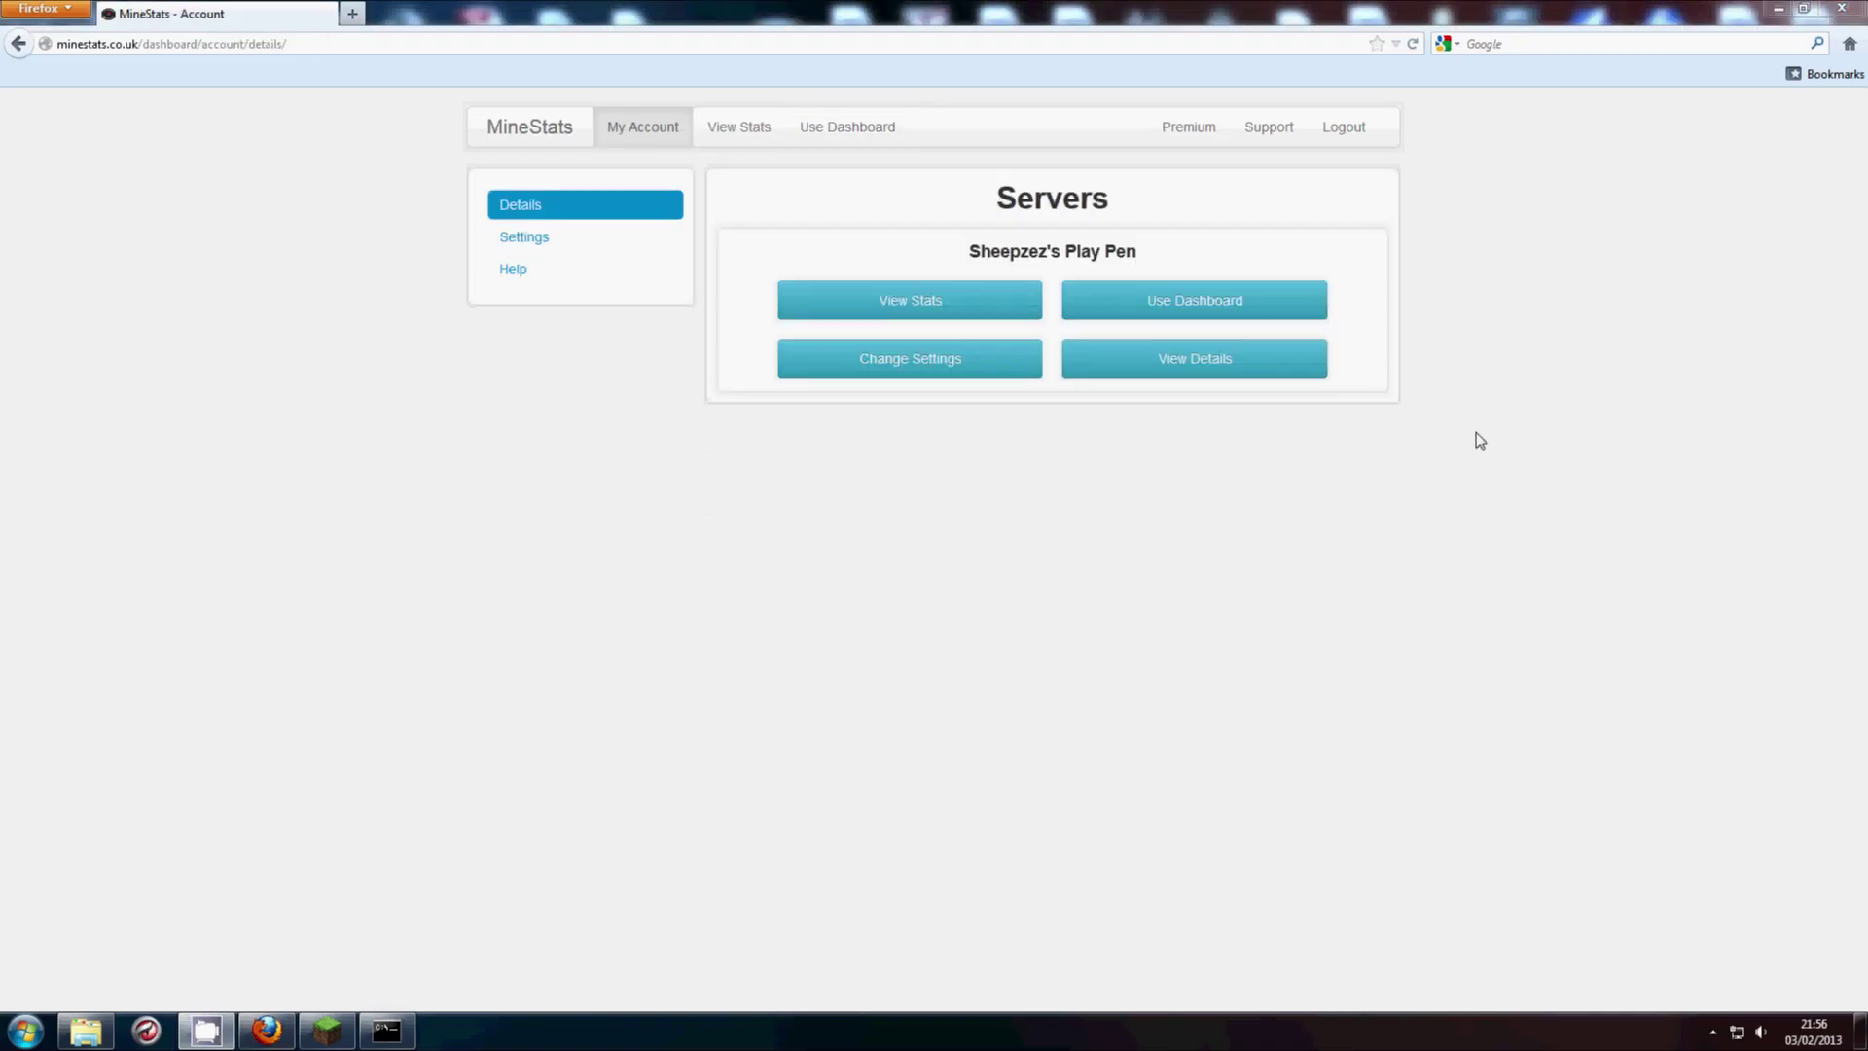
- Open the Play Pen server's stats from the account page and look over its statistics and graph options
{"action": "left_click", "coordinate": [823, 513]}
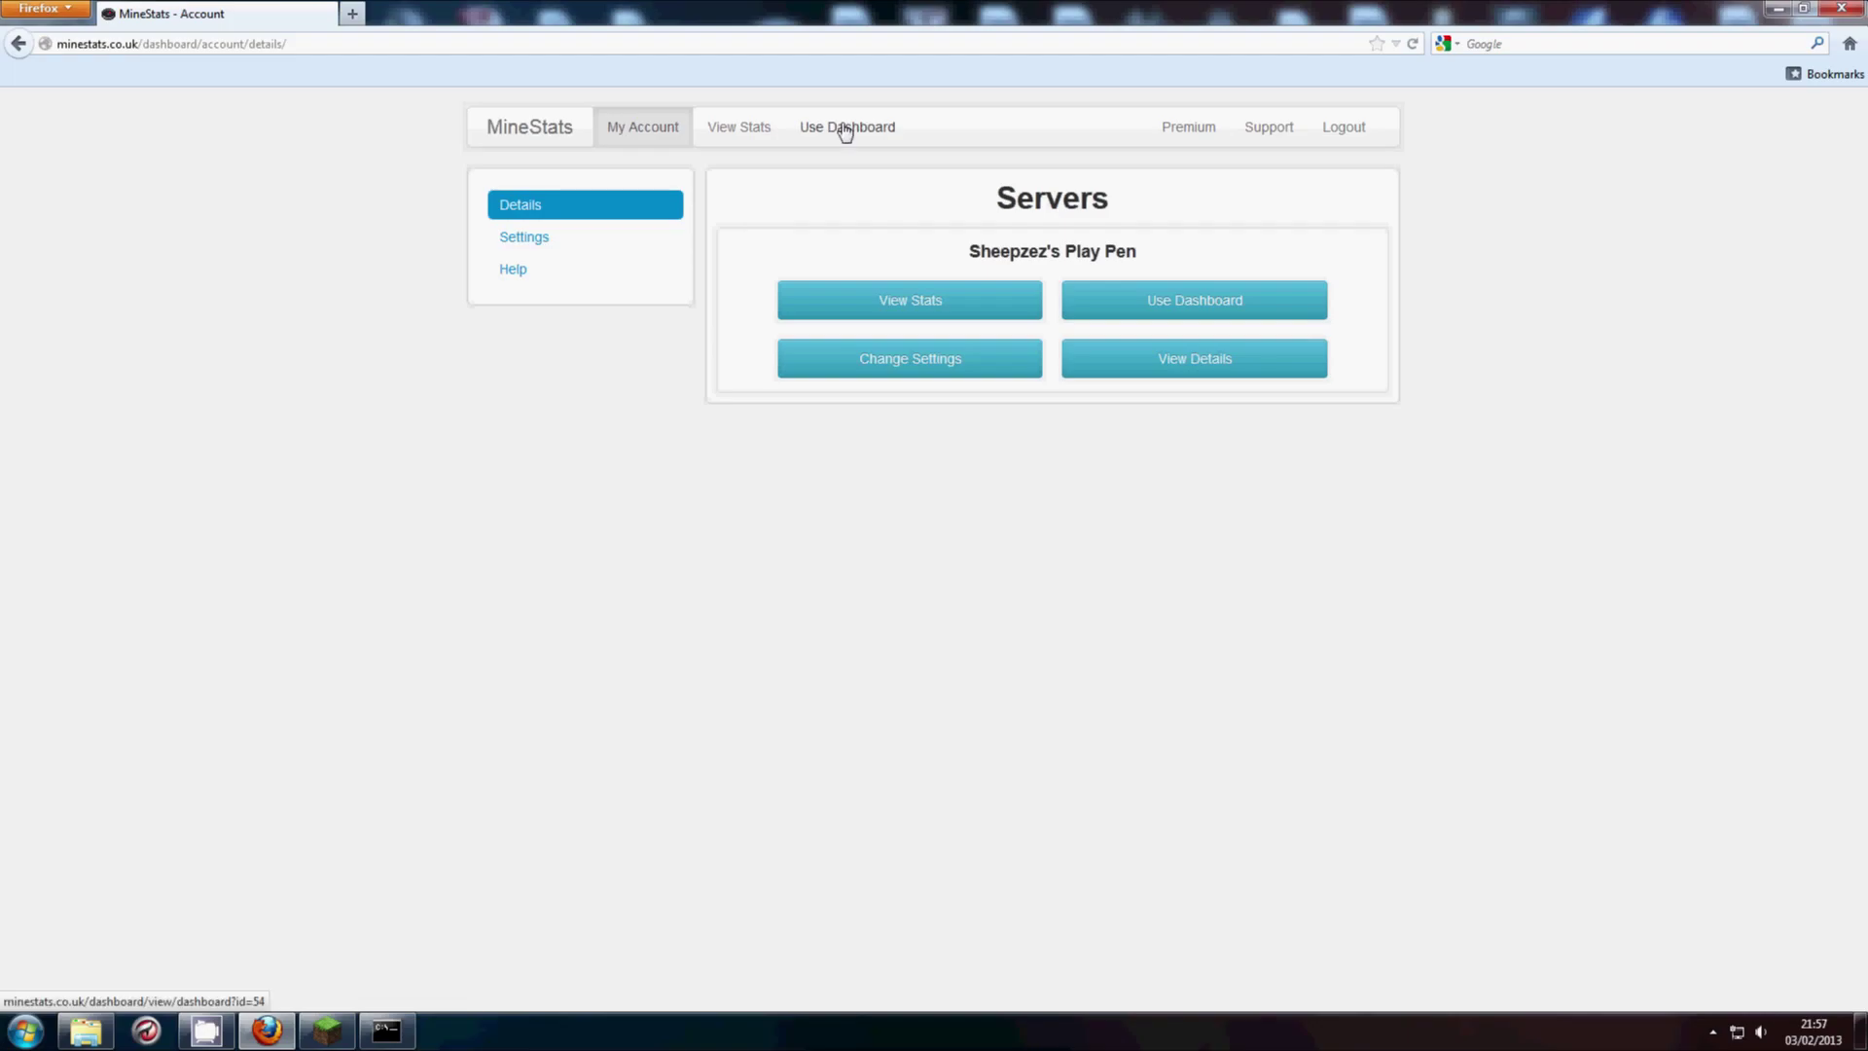
{"action": "left_click", "coordinate": [909, 304]}
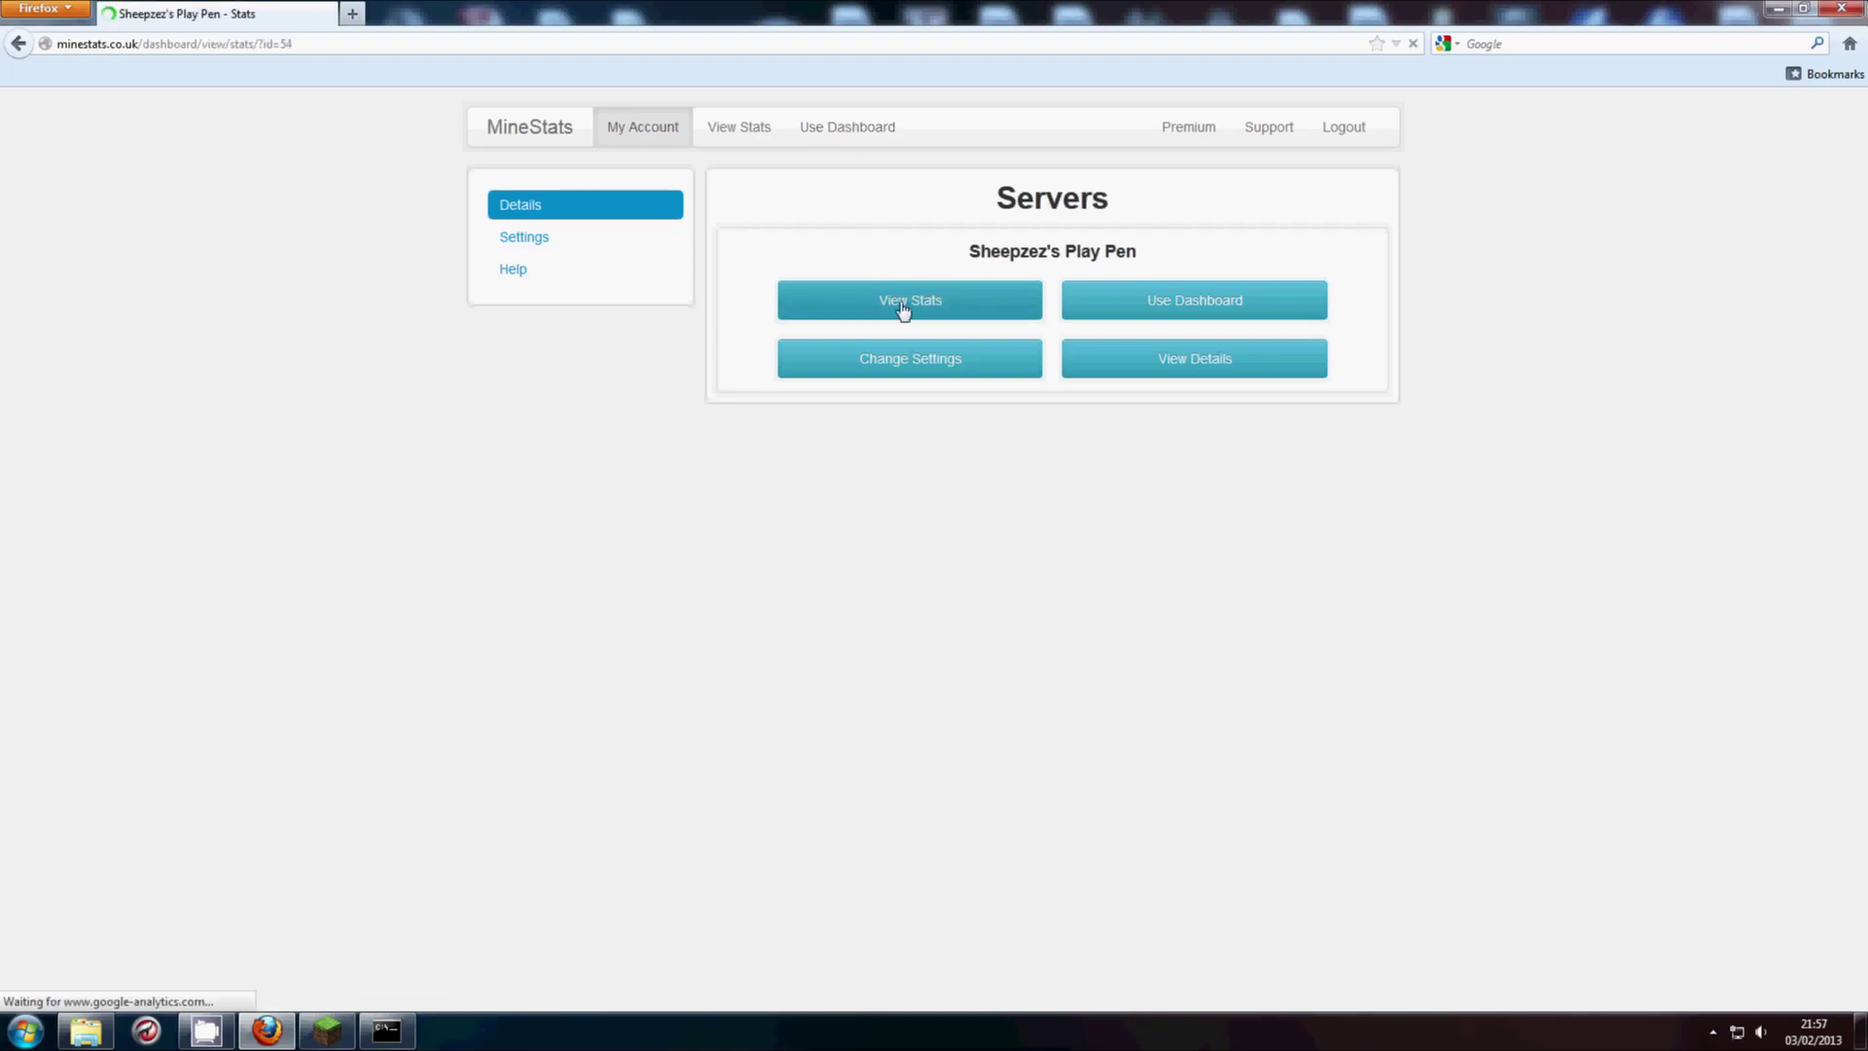
{"action": "scroll", "coordinate": [970, 527], "scroll_direction": "up", "scroll_amount": 1}
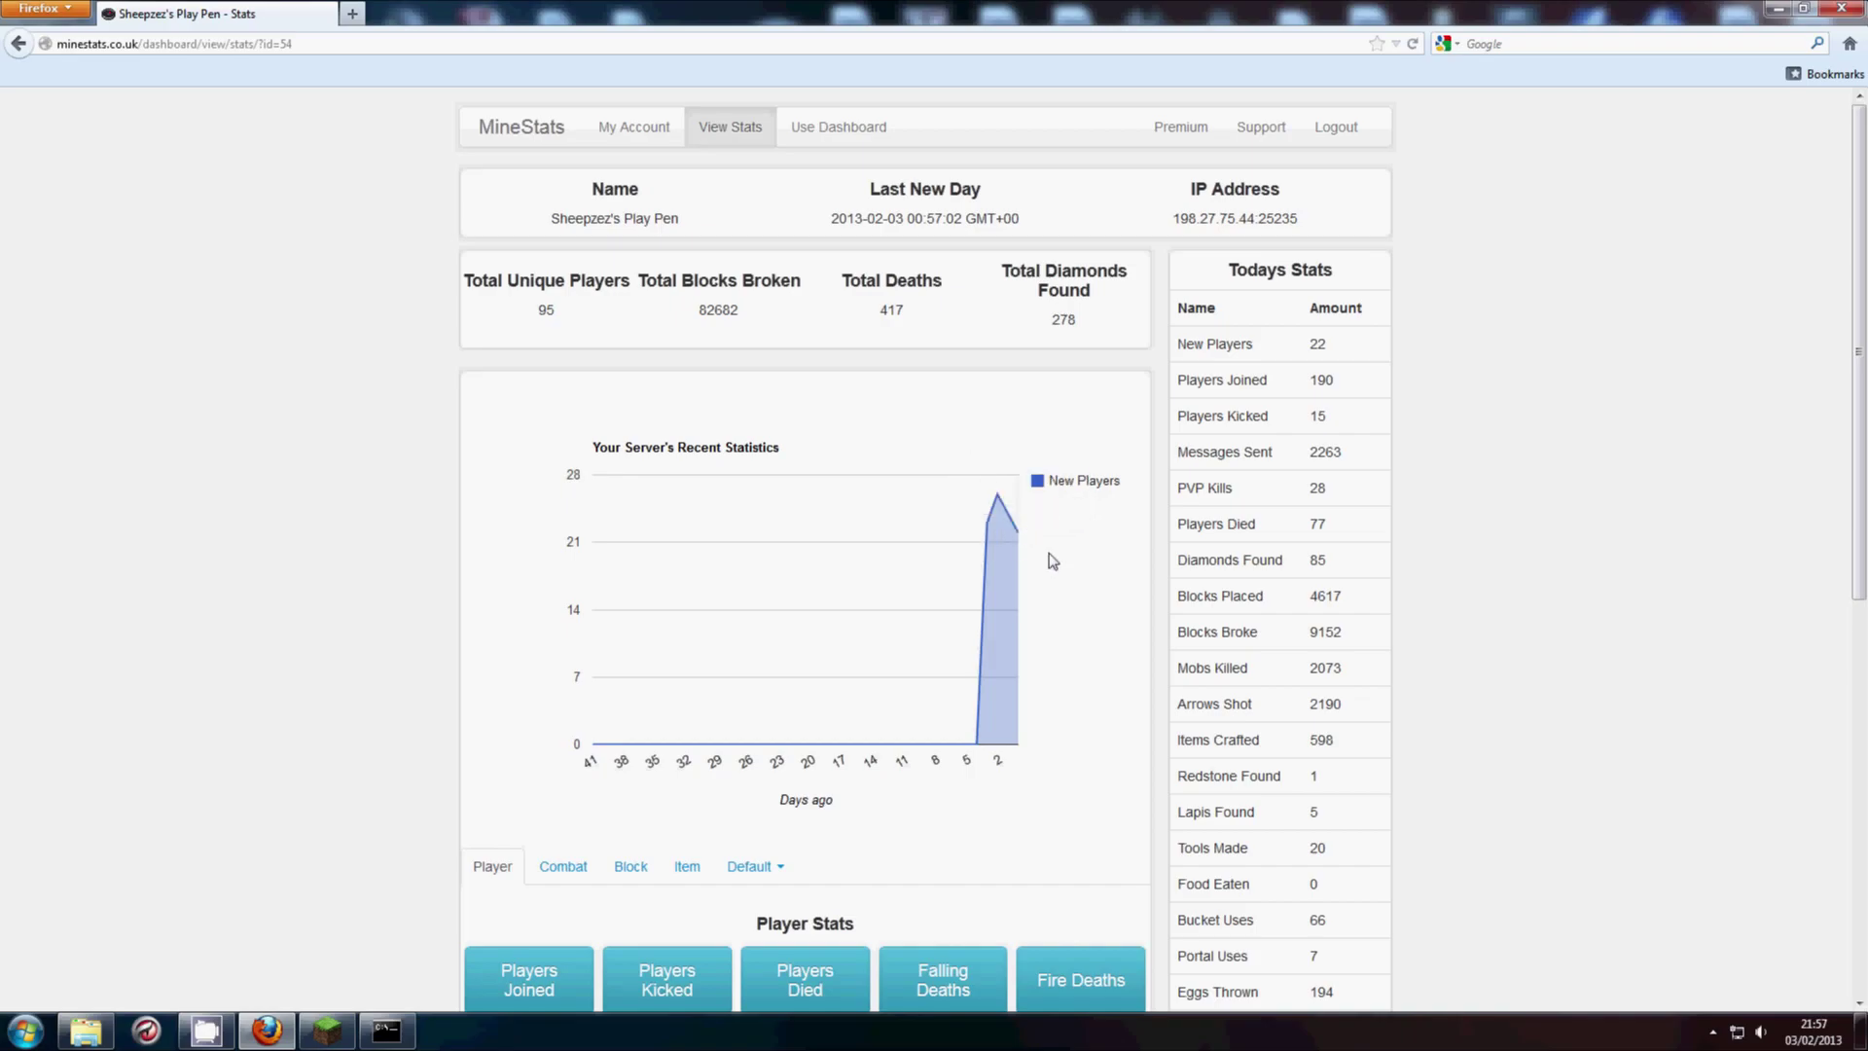
{"action": "scroll", "coordinate": [1017, 530], "scroll_direction": "down", "scroll_amount": 4}
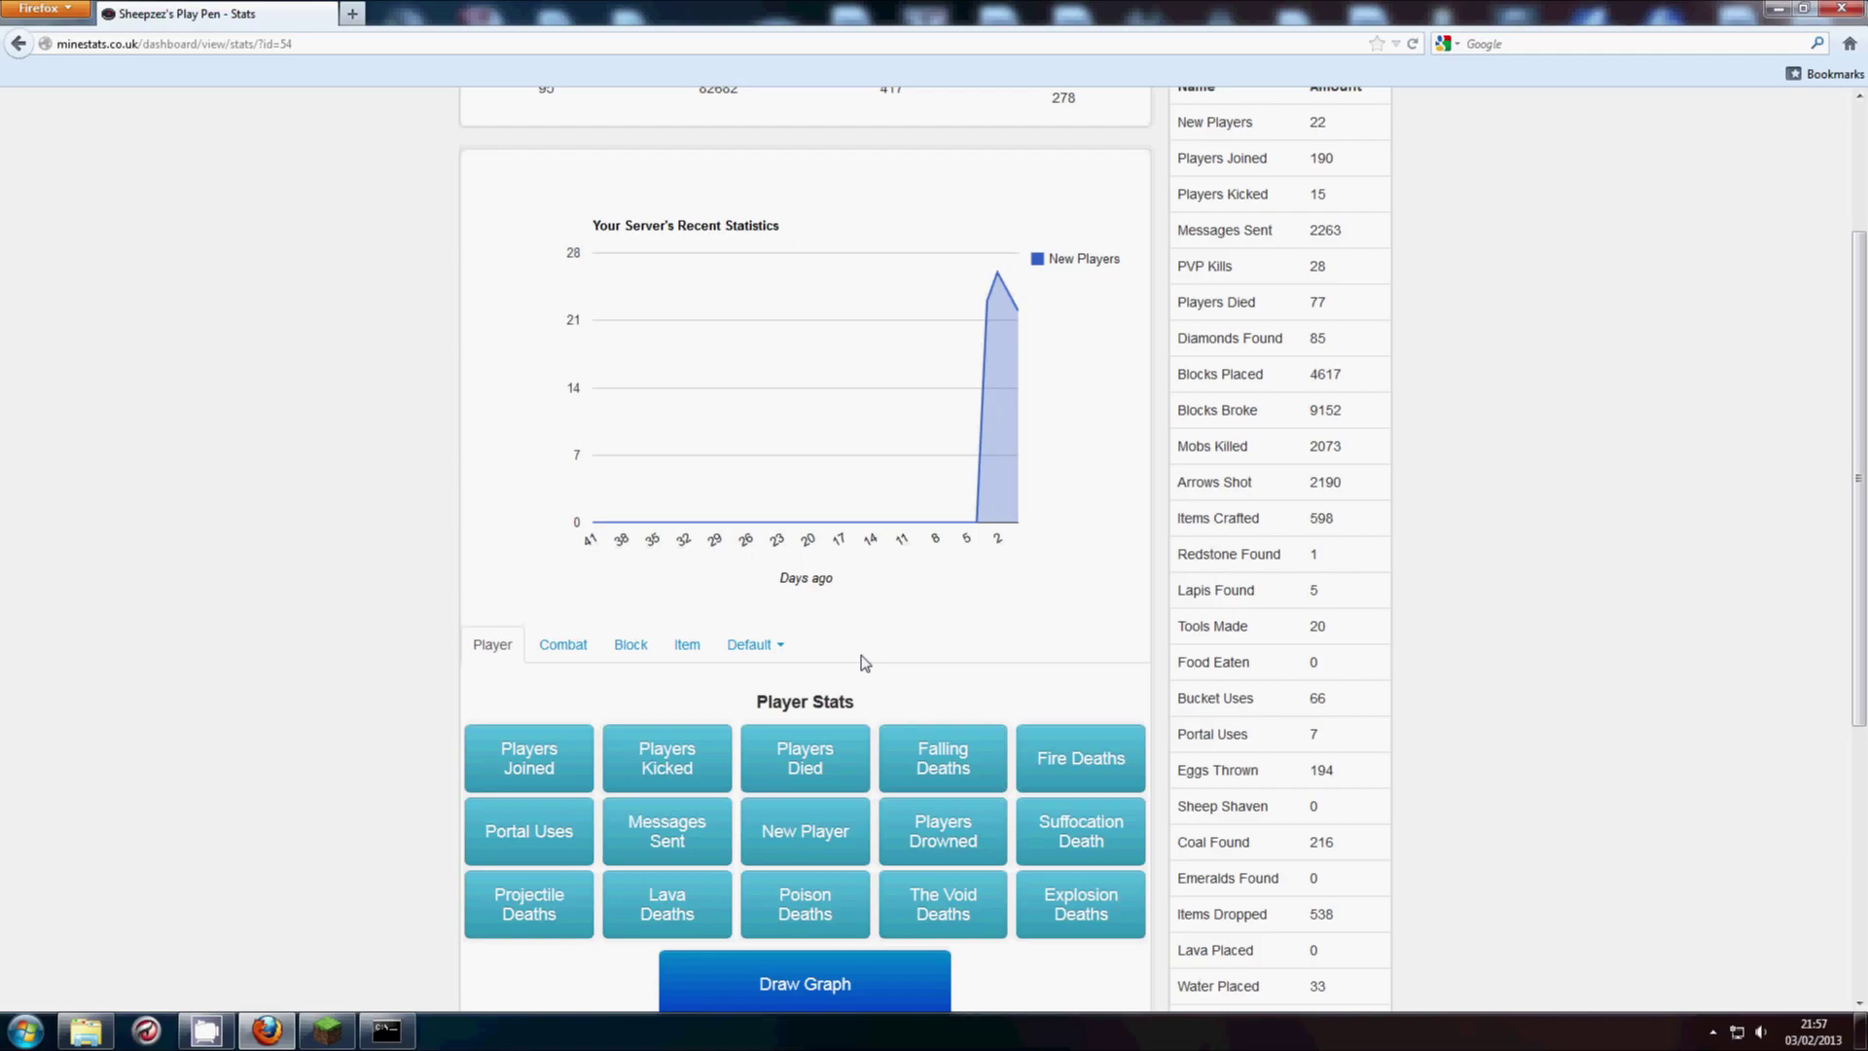
- Draw a graph of Players Joined and Players Died, and inspect the deaths plotted for one day ago
{"action": "left_click", "coordinate": [538, 773]}
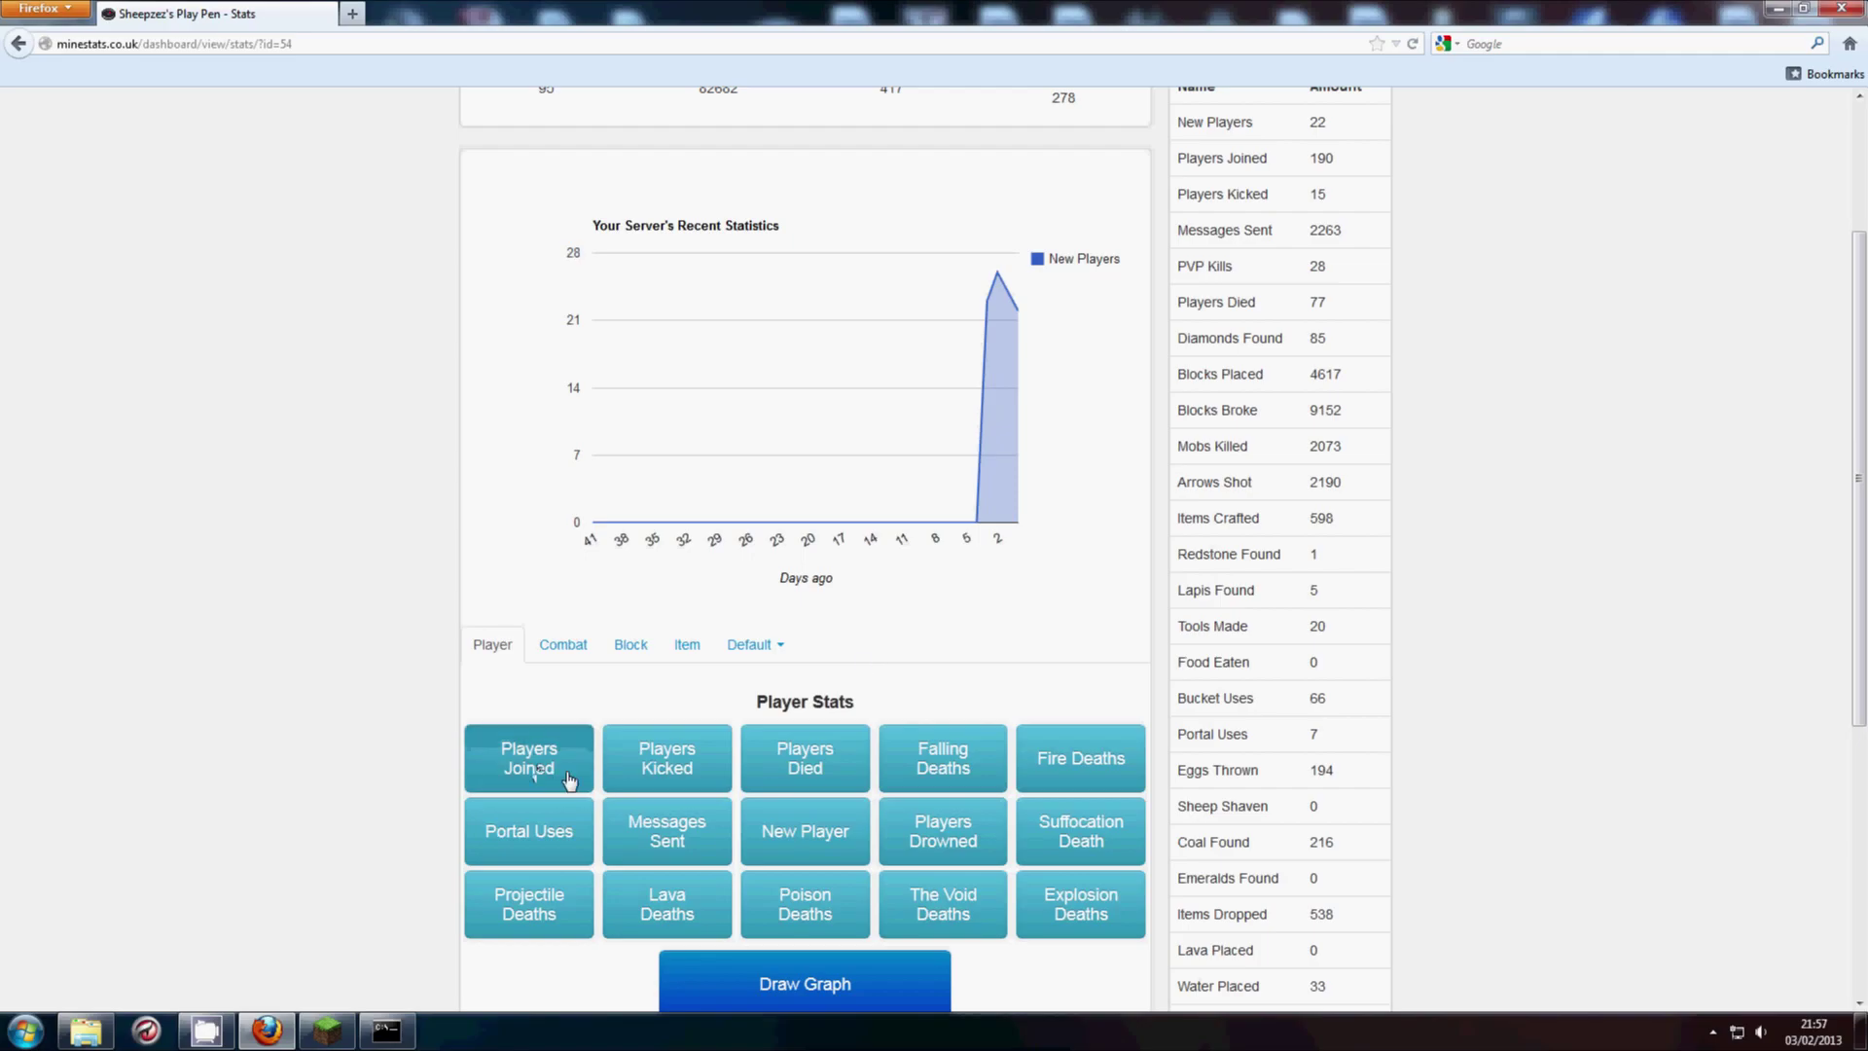
{"action": "left_click", "coordinate": [813, 751]}
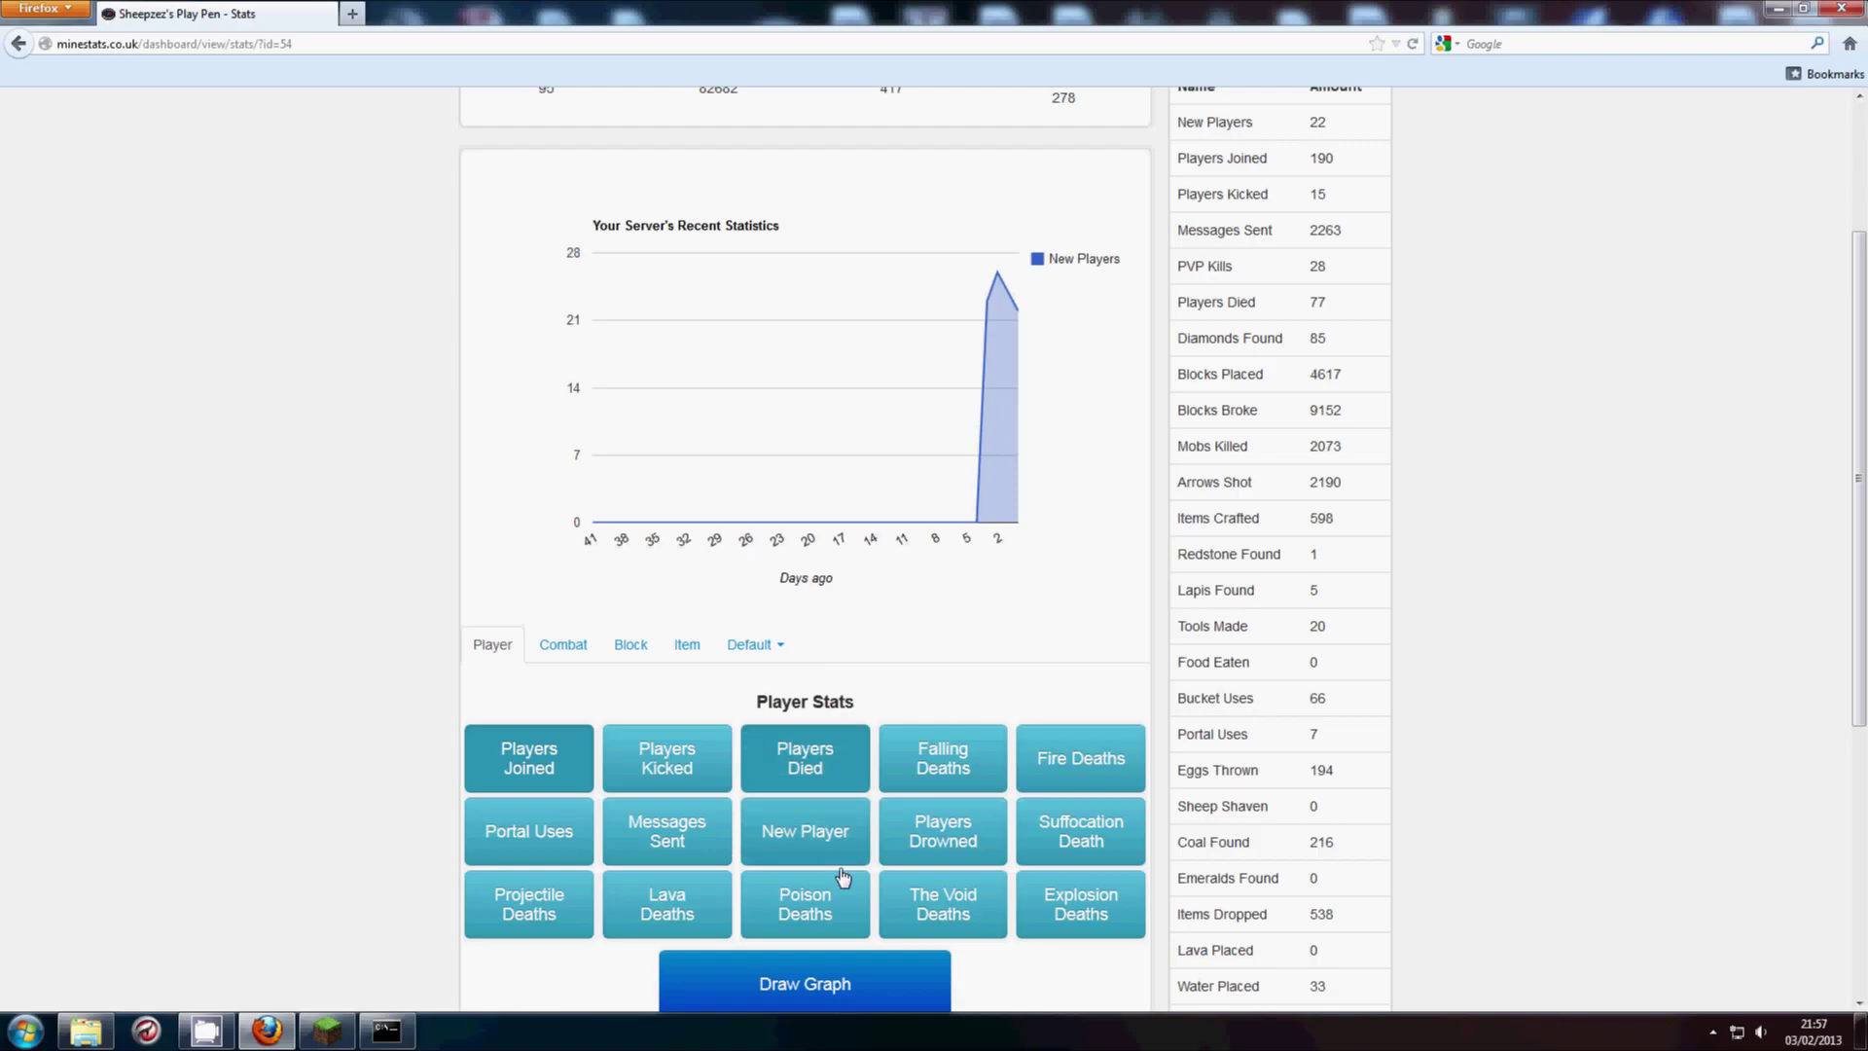
{"action": "left_click", "coordinate": [830, 986]}
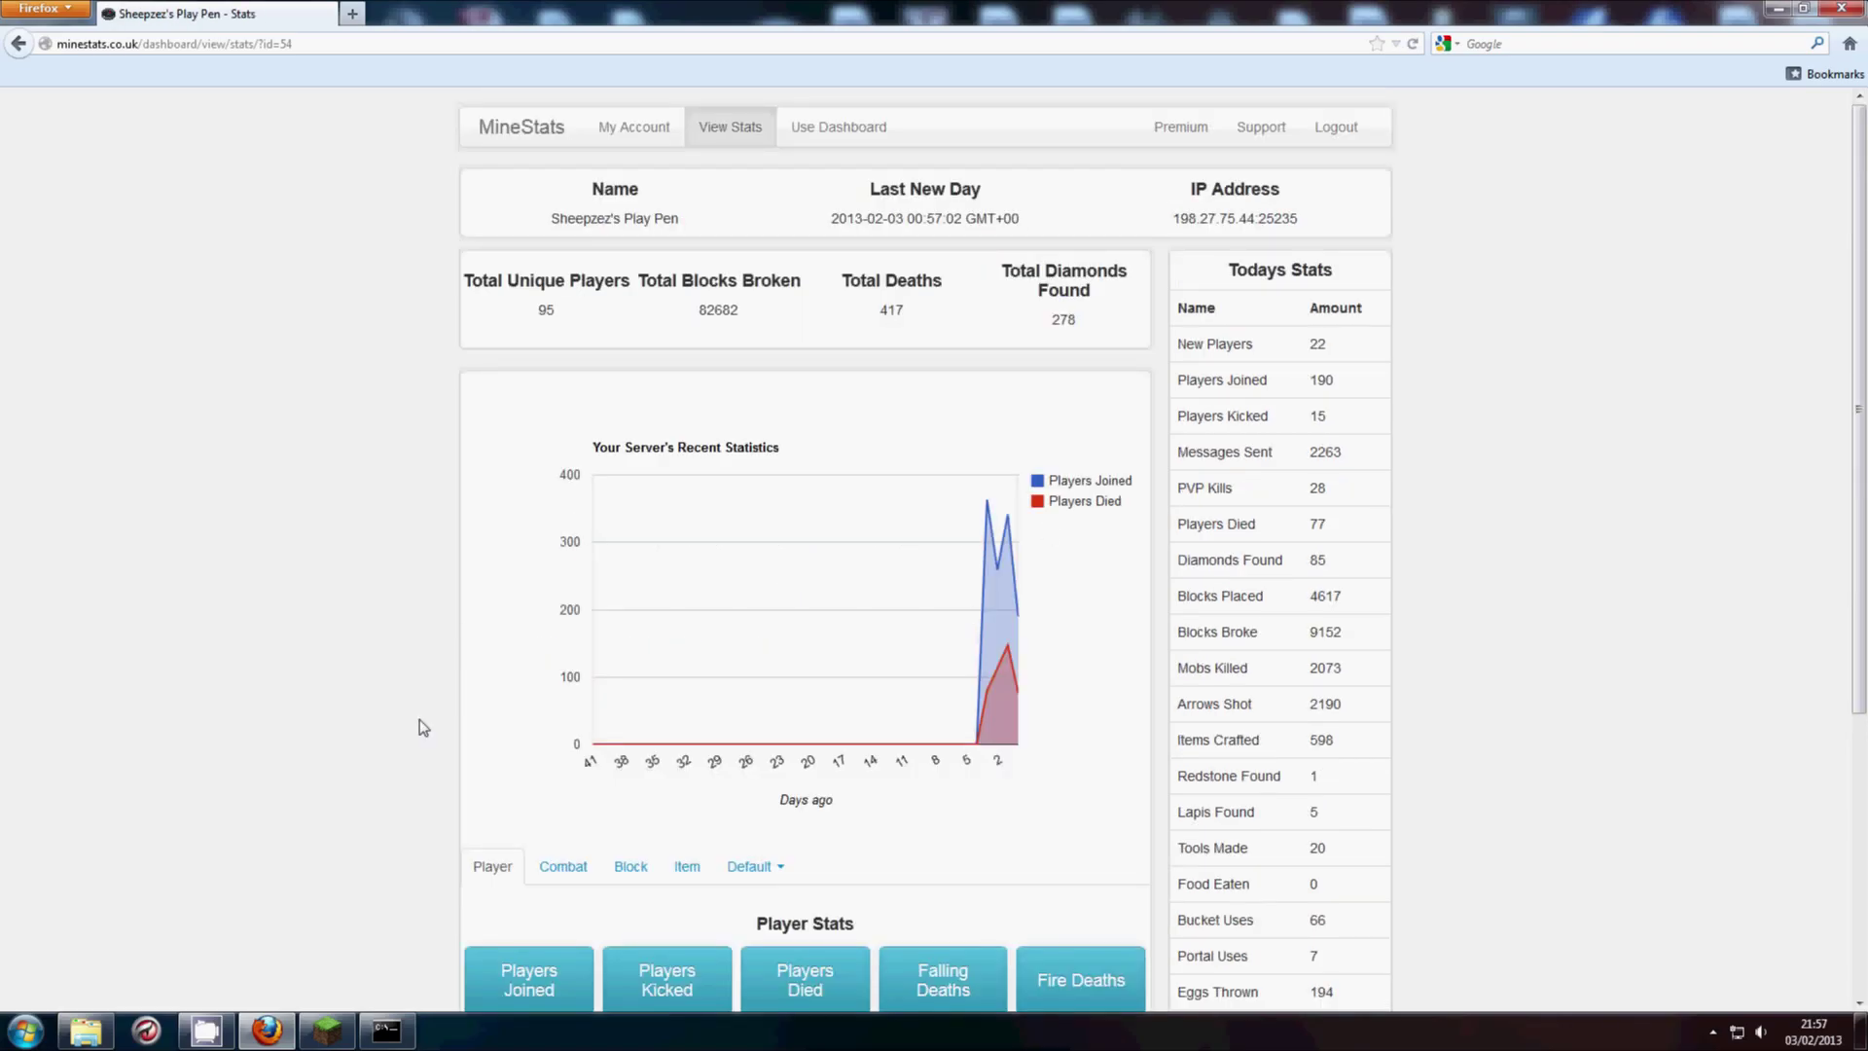
{"action": "mouse_move", "coordinate": [1009, 654]}
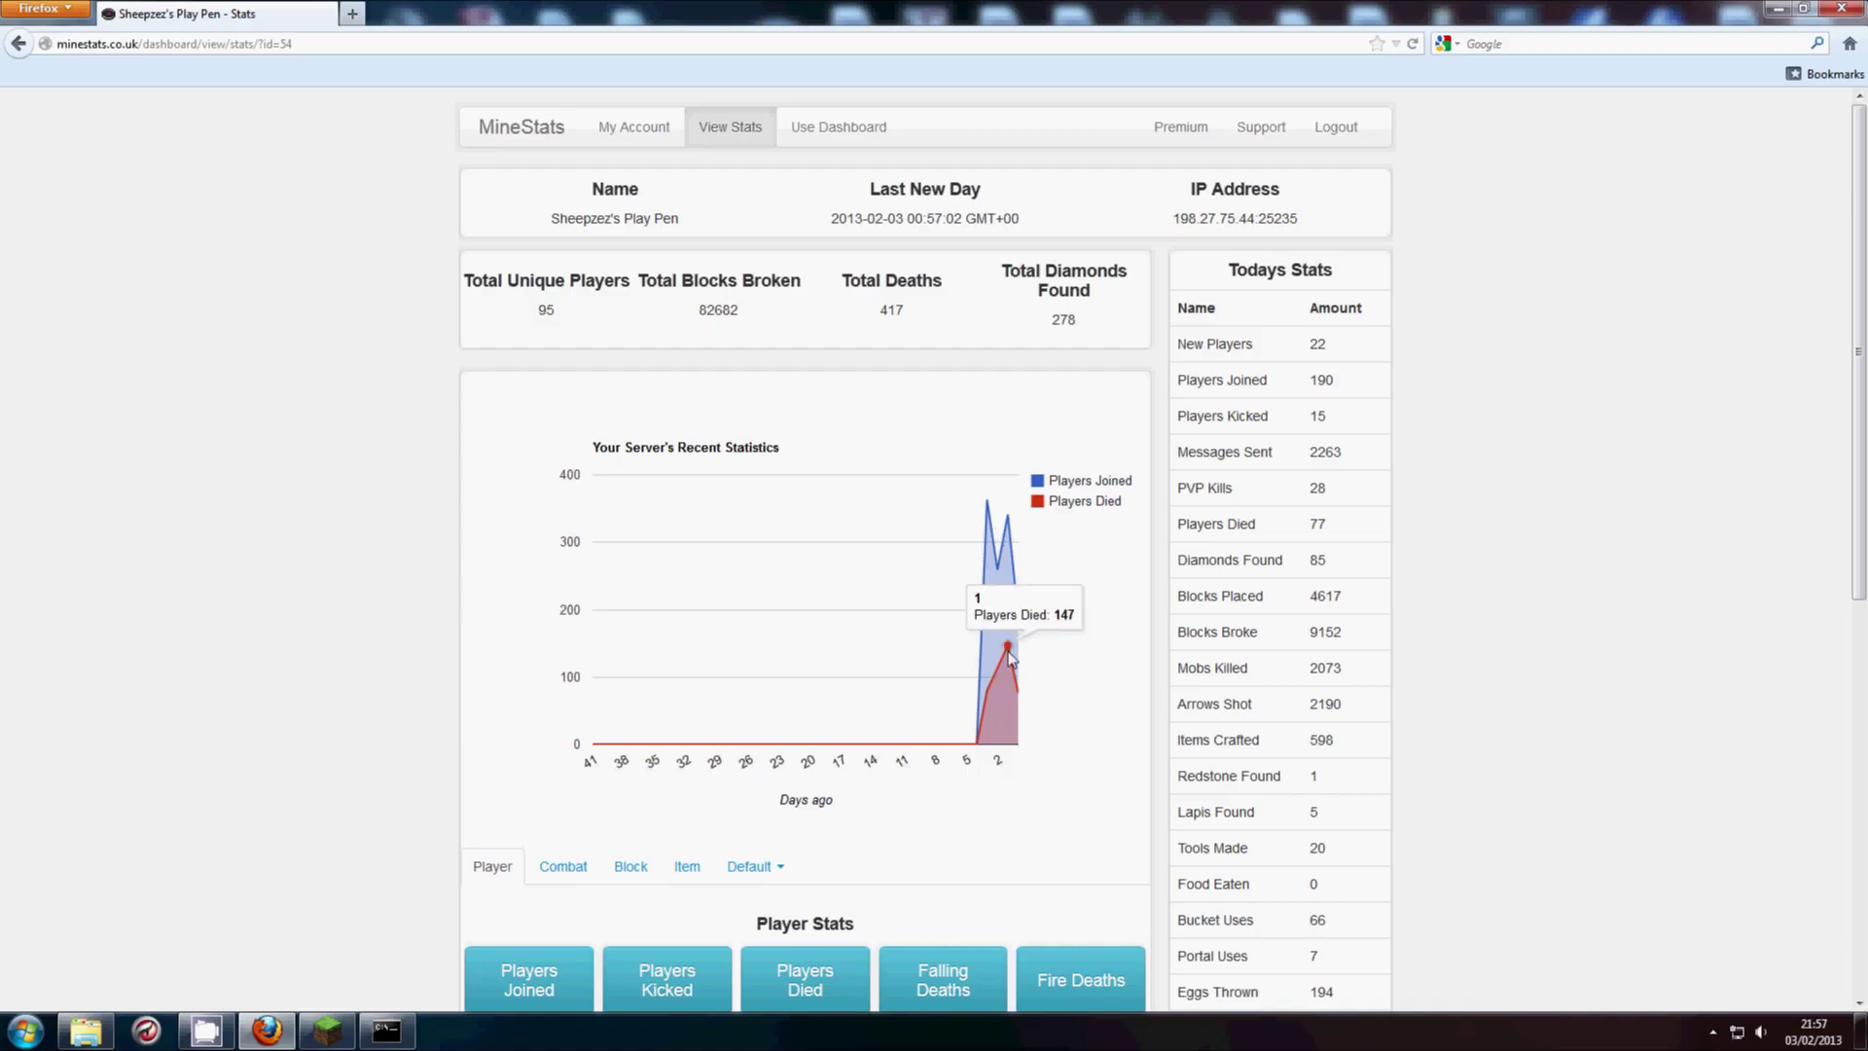
{"action": "scroll", "coordinate": [1086, 612], "scroll_direction": "down", "scroll_amount": 1}
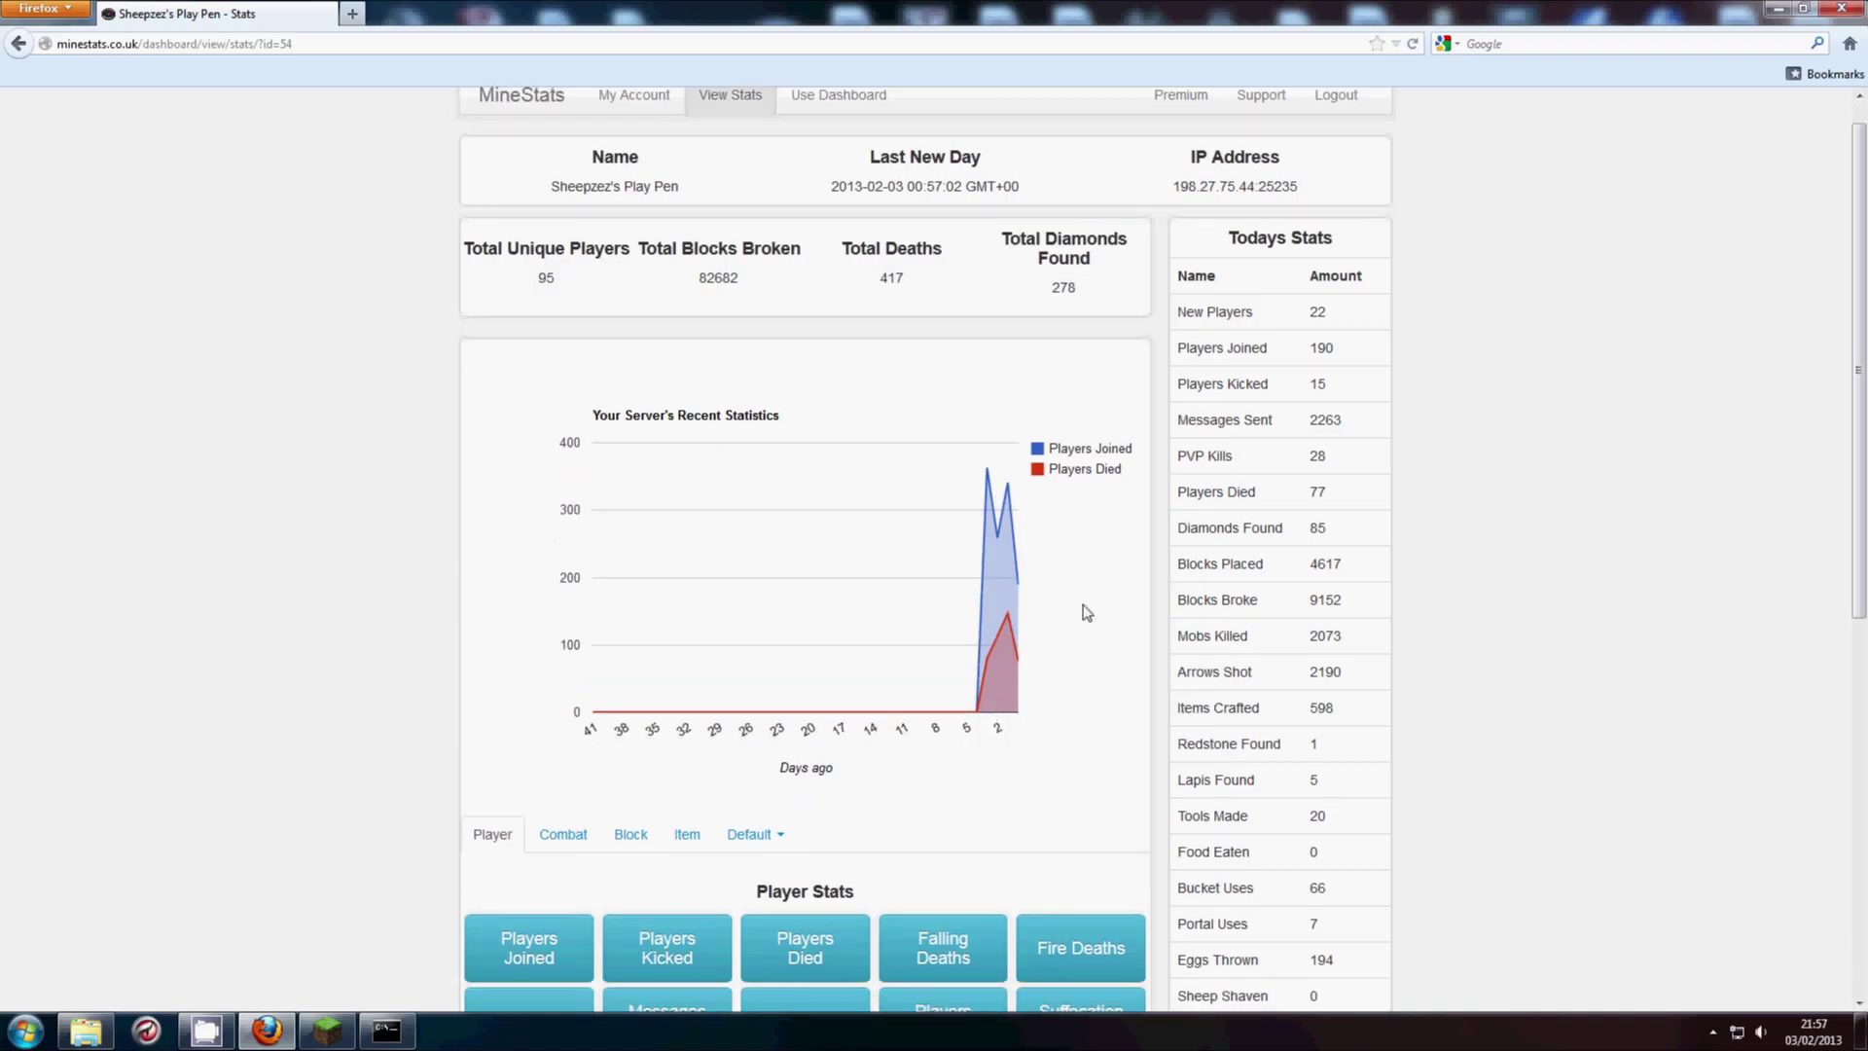
- Draw a graph of Players Joined and Messages Sent, and inspect the plotted values for the most recent days
{"action": "scroll", "coordinate": [685, 402], "scroll_direction": "down", "scroll_amount": 2}
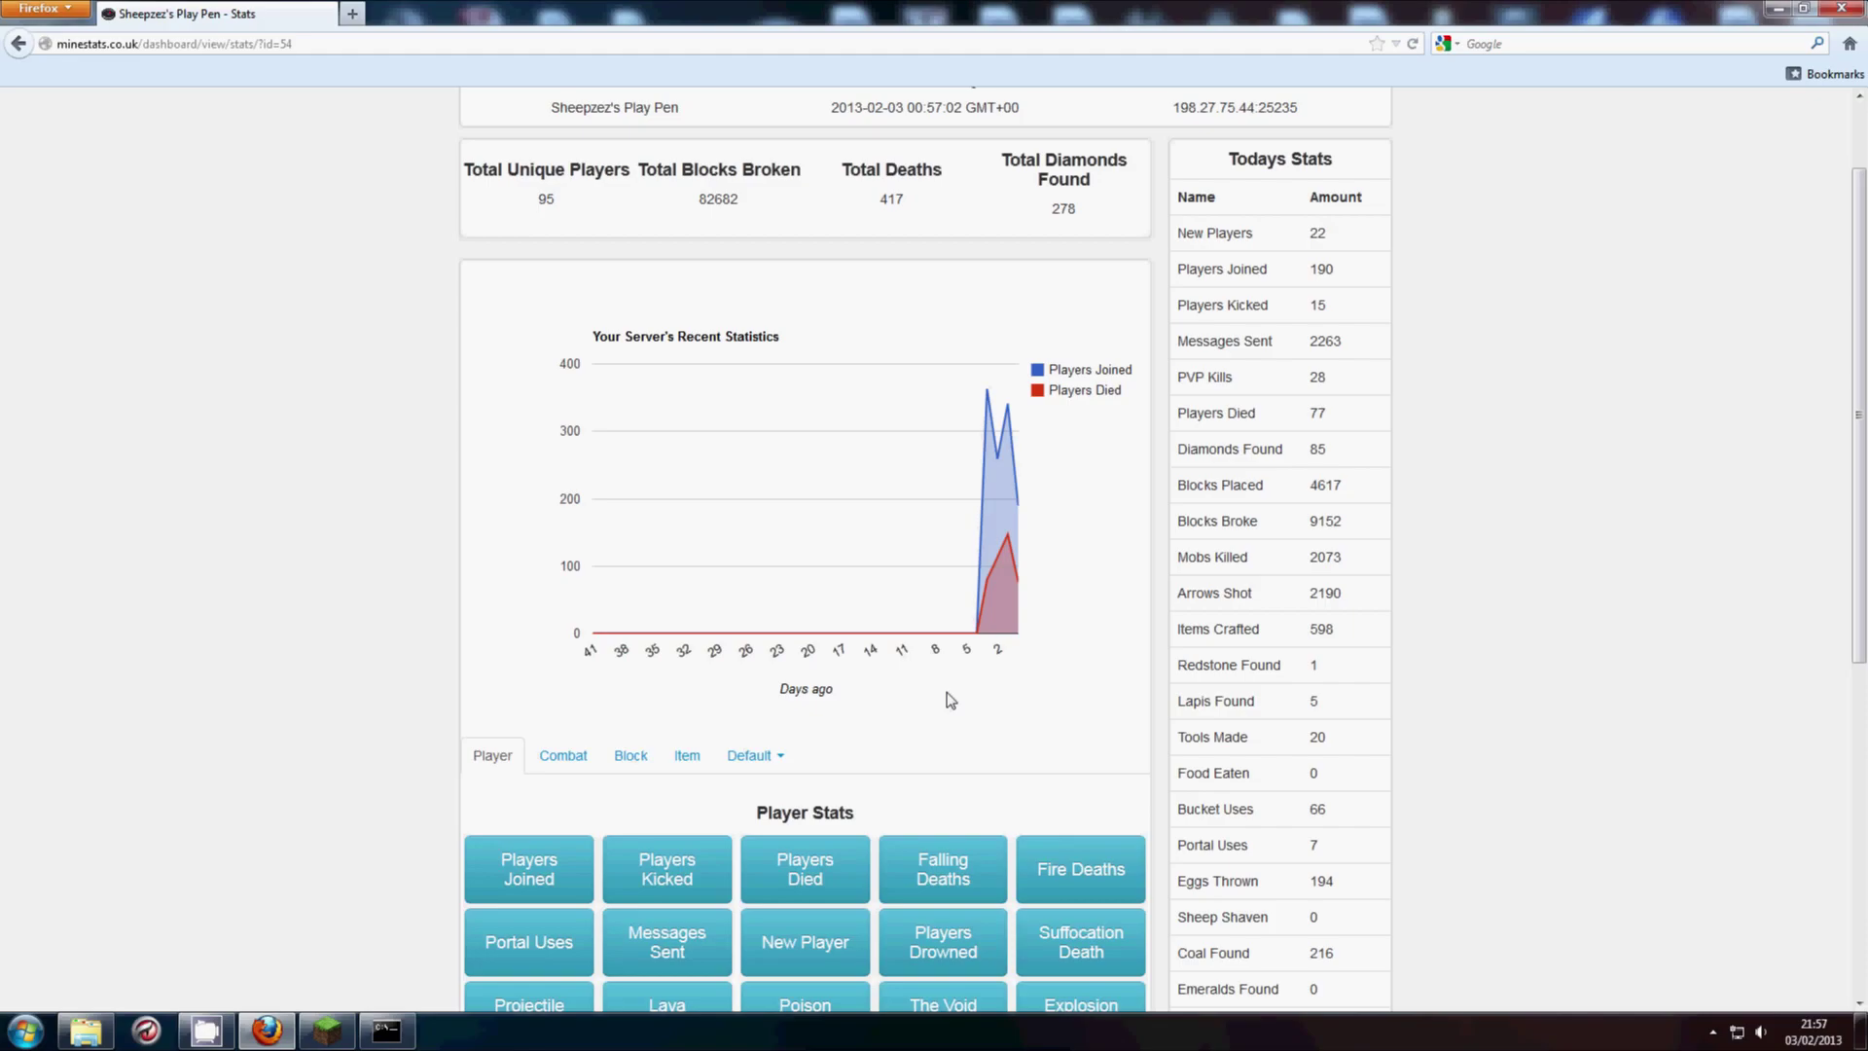
{"action": "mouse_move", "coordinate": [1011, 425]}
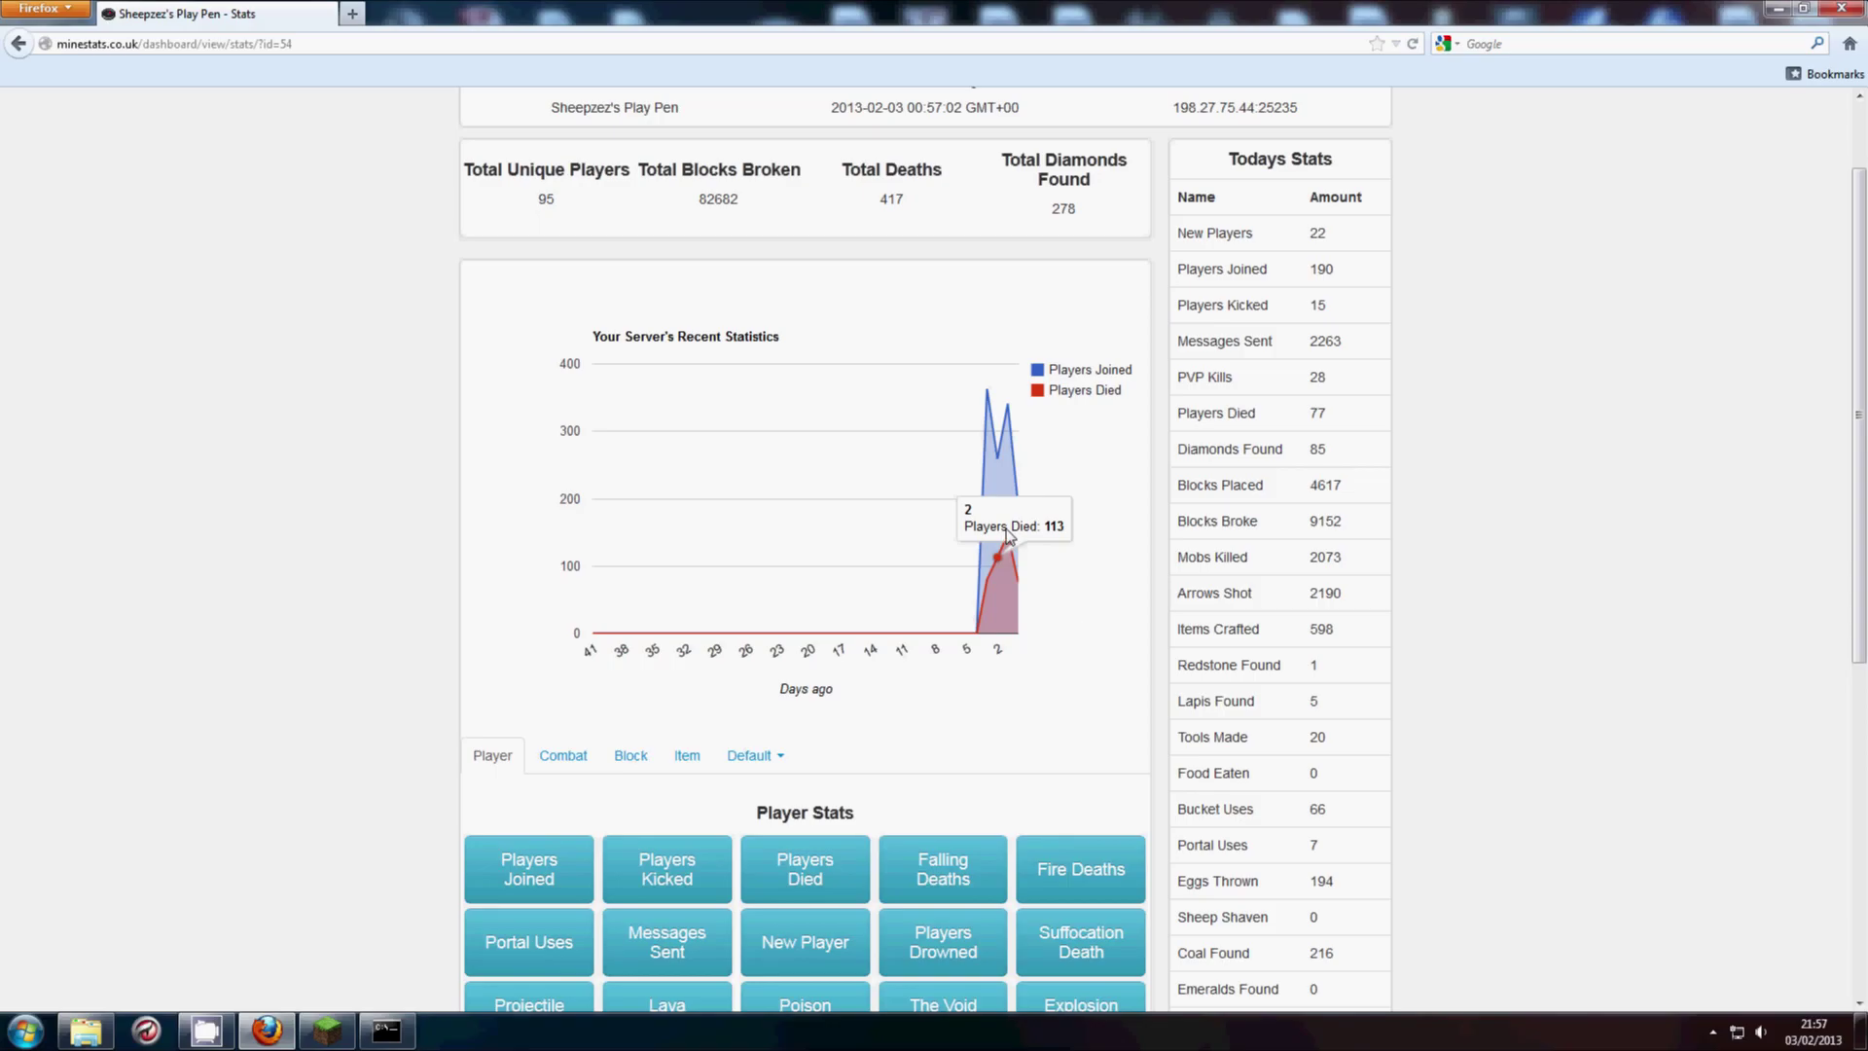
{"action": "scroll", "coordinate": [647, 827], "scroll_direction": "down", "scroll_amount": 2}
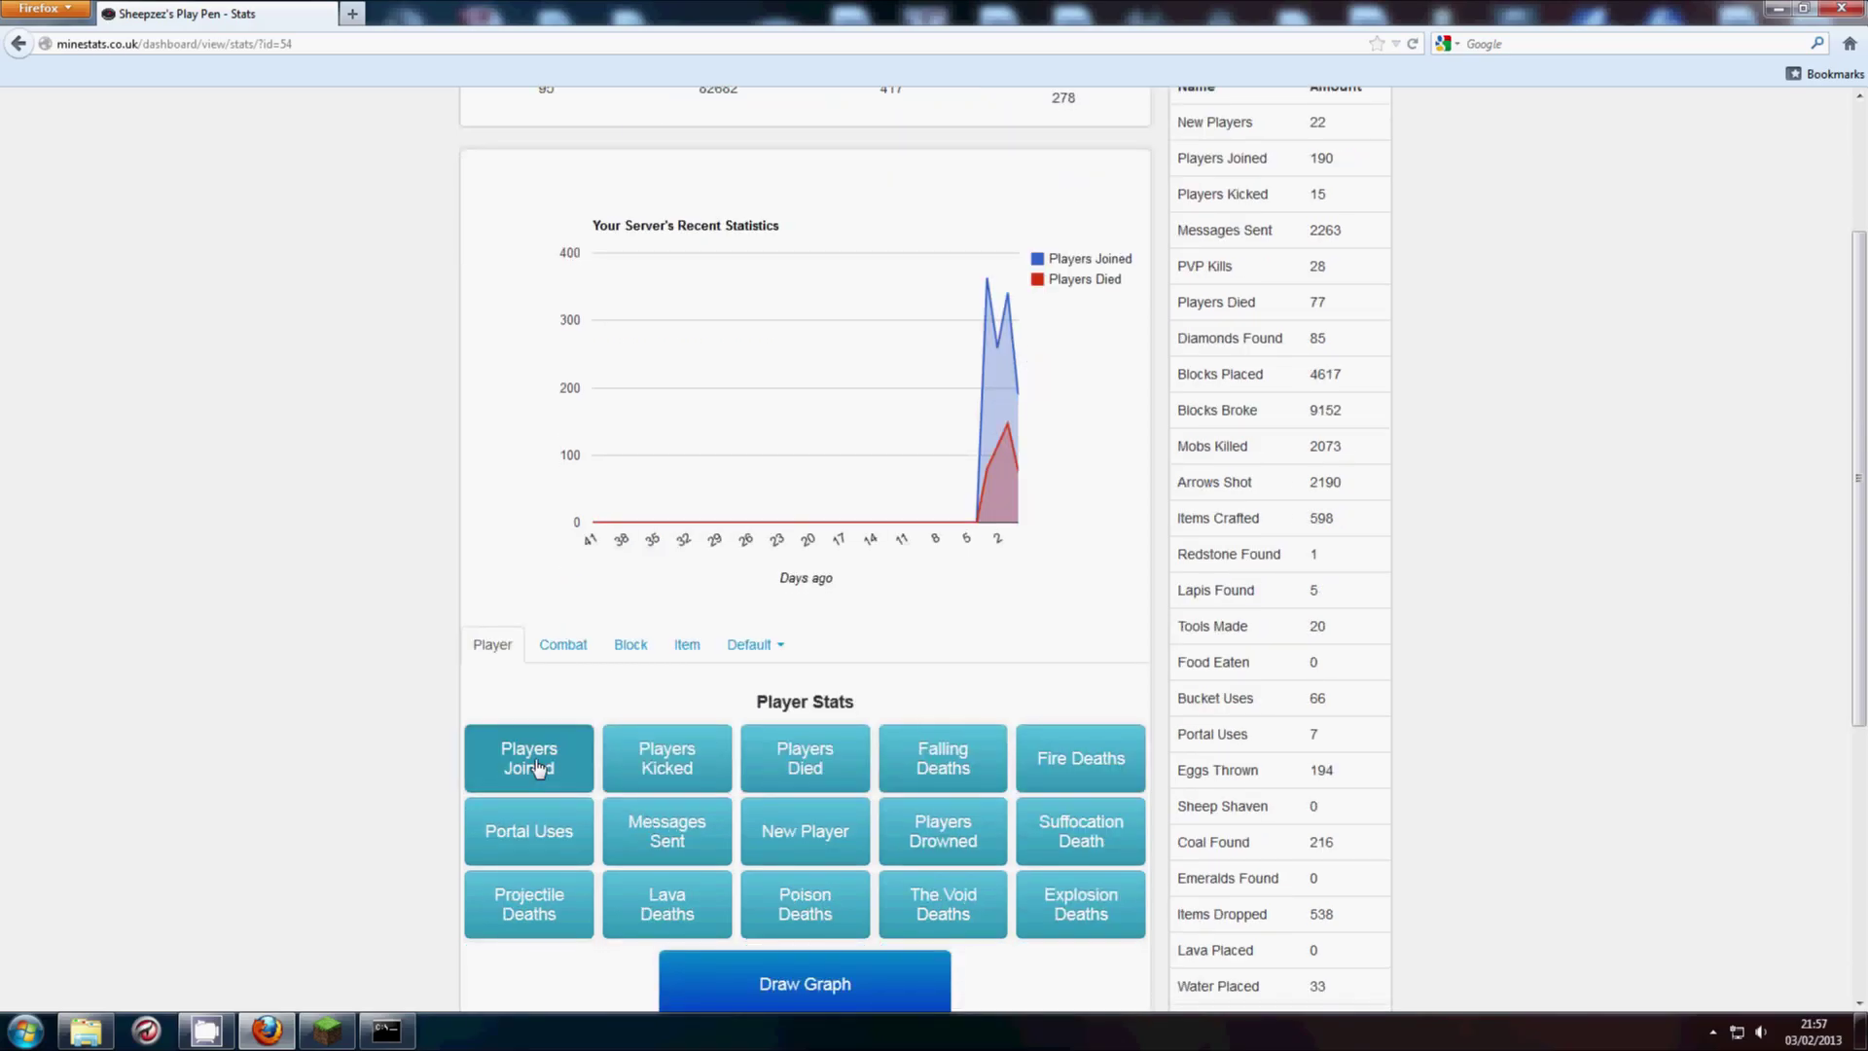
{"action": "left_click", "coordinate": [678, 835]}
{"action": "left_click", "coordinate": [855, 985]}
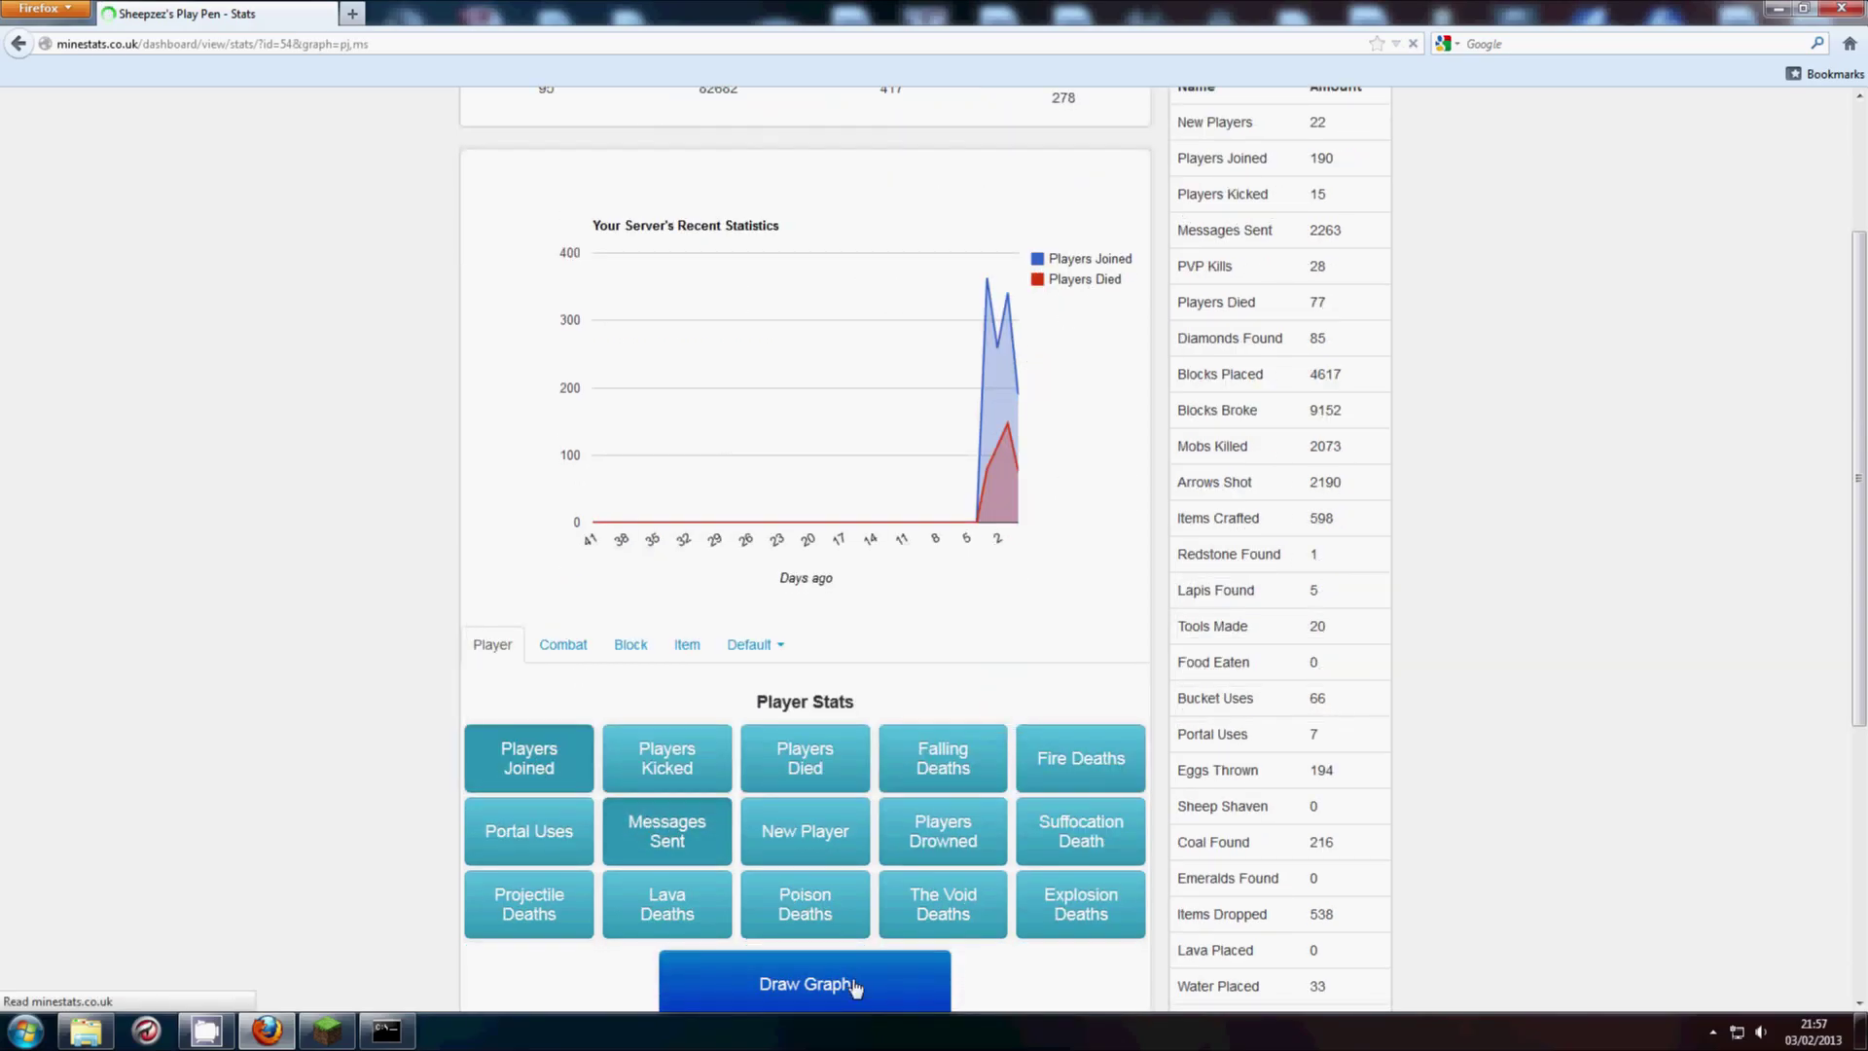
{"action": "mouse_move", "coordinate": [997, 736]}
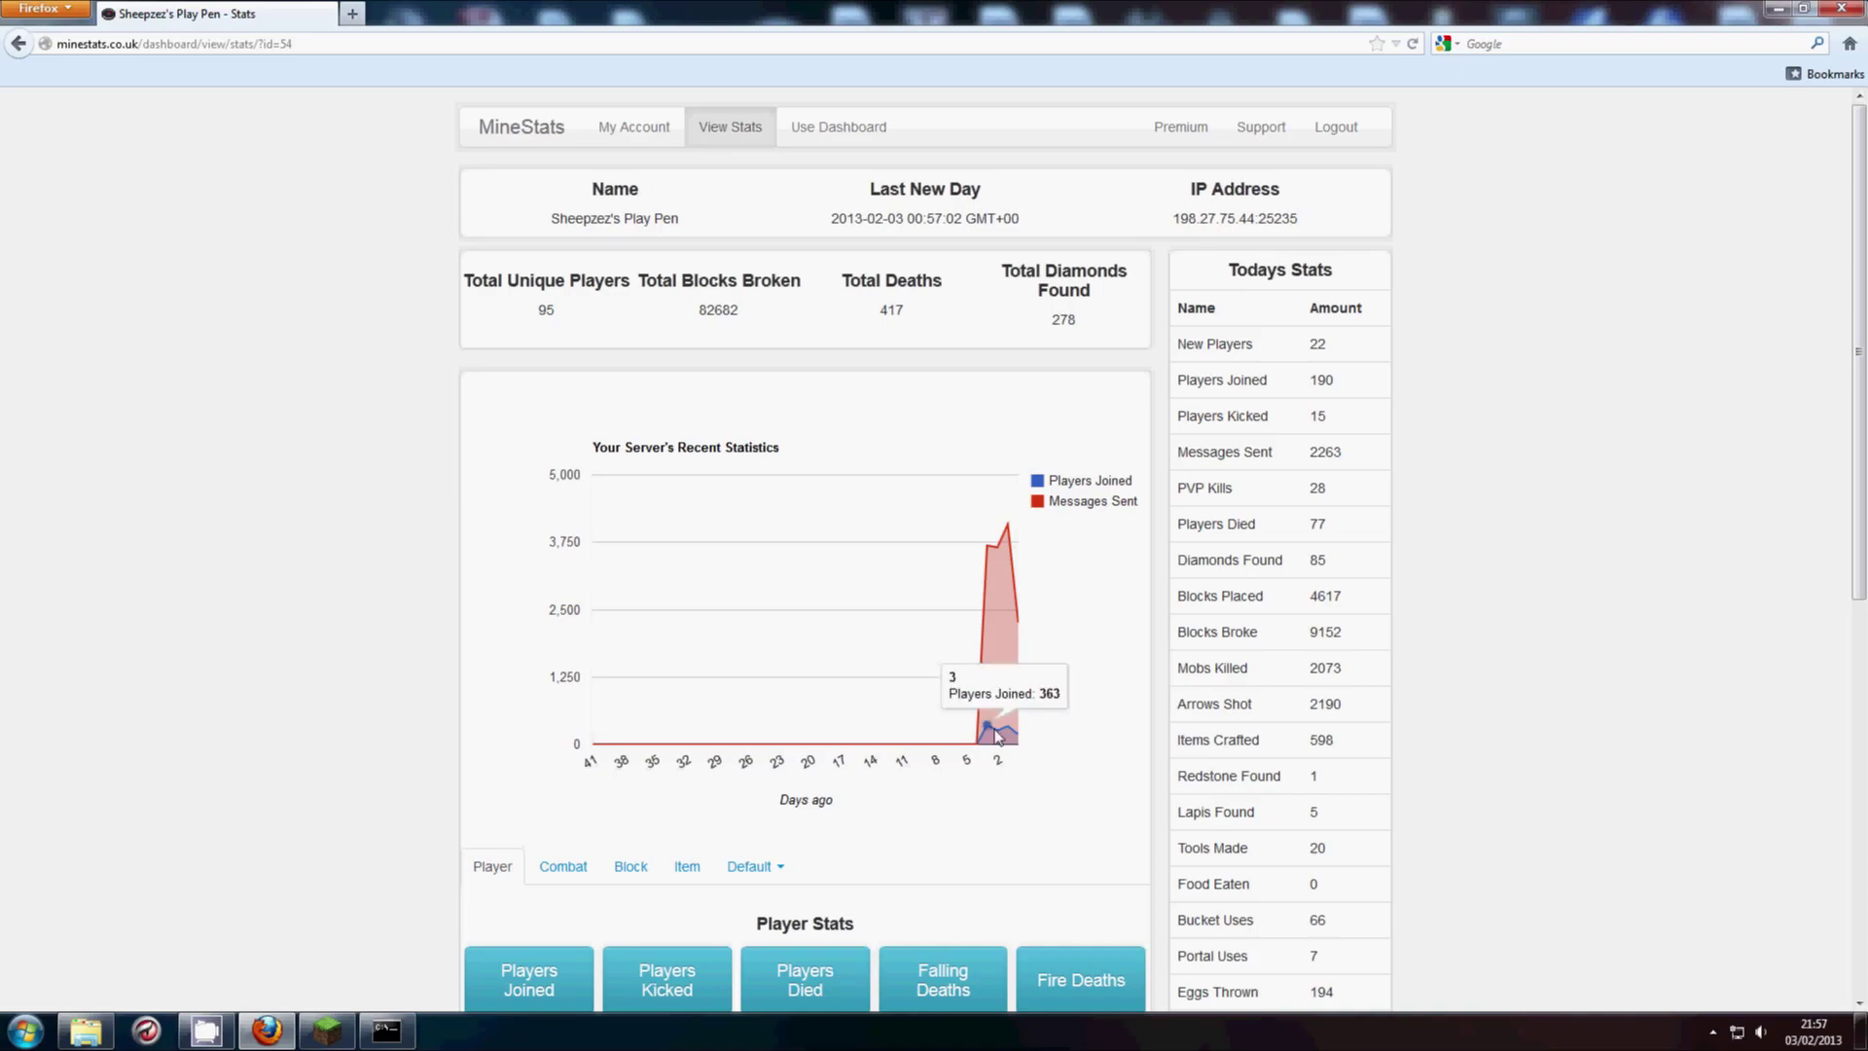
{"action": "mouse_move", "coordinate": [998, 550]}
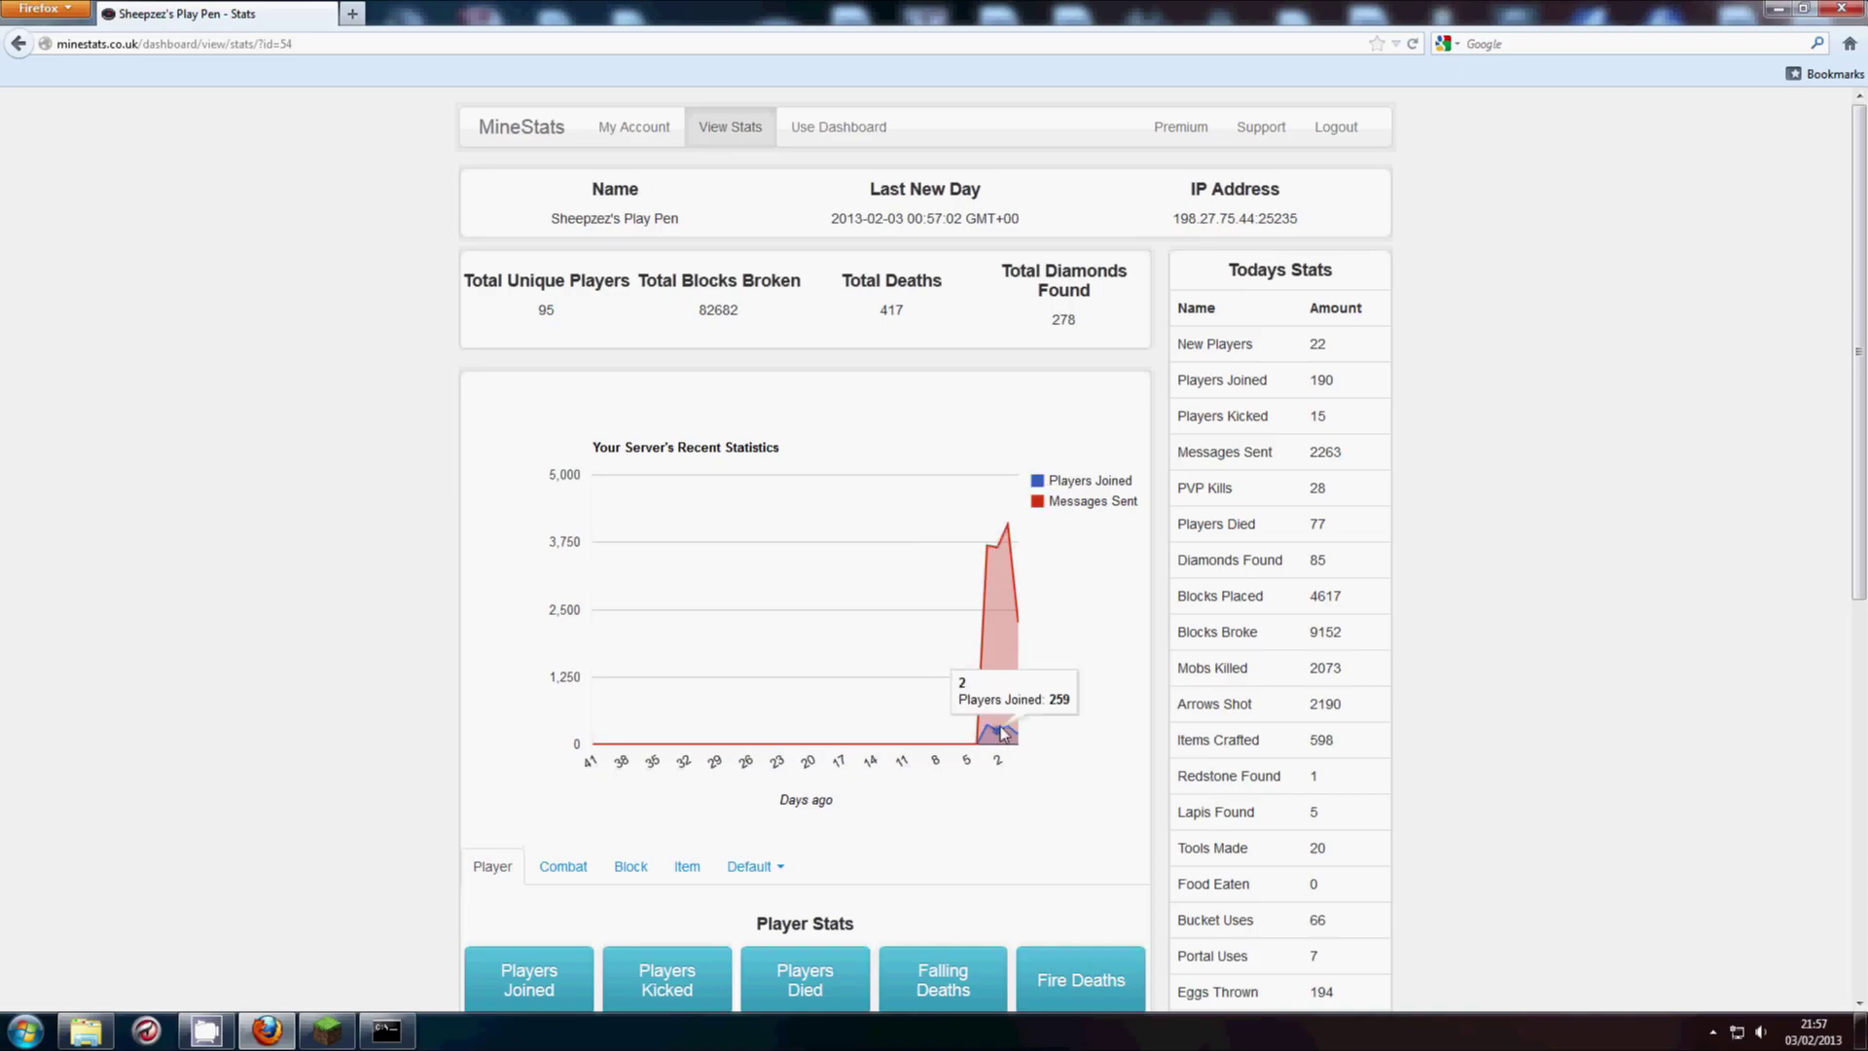
{"action": "mouse_move", "coordinate": [1006, 621]}
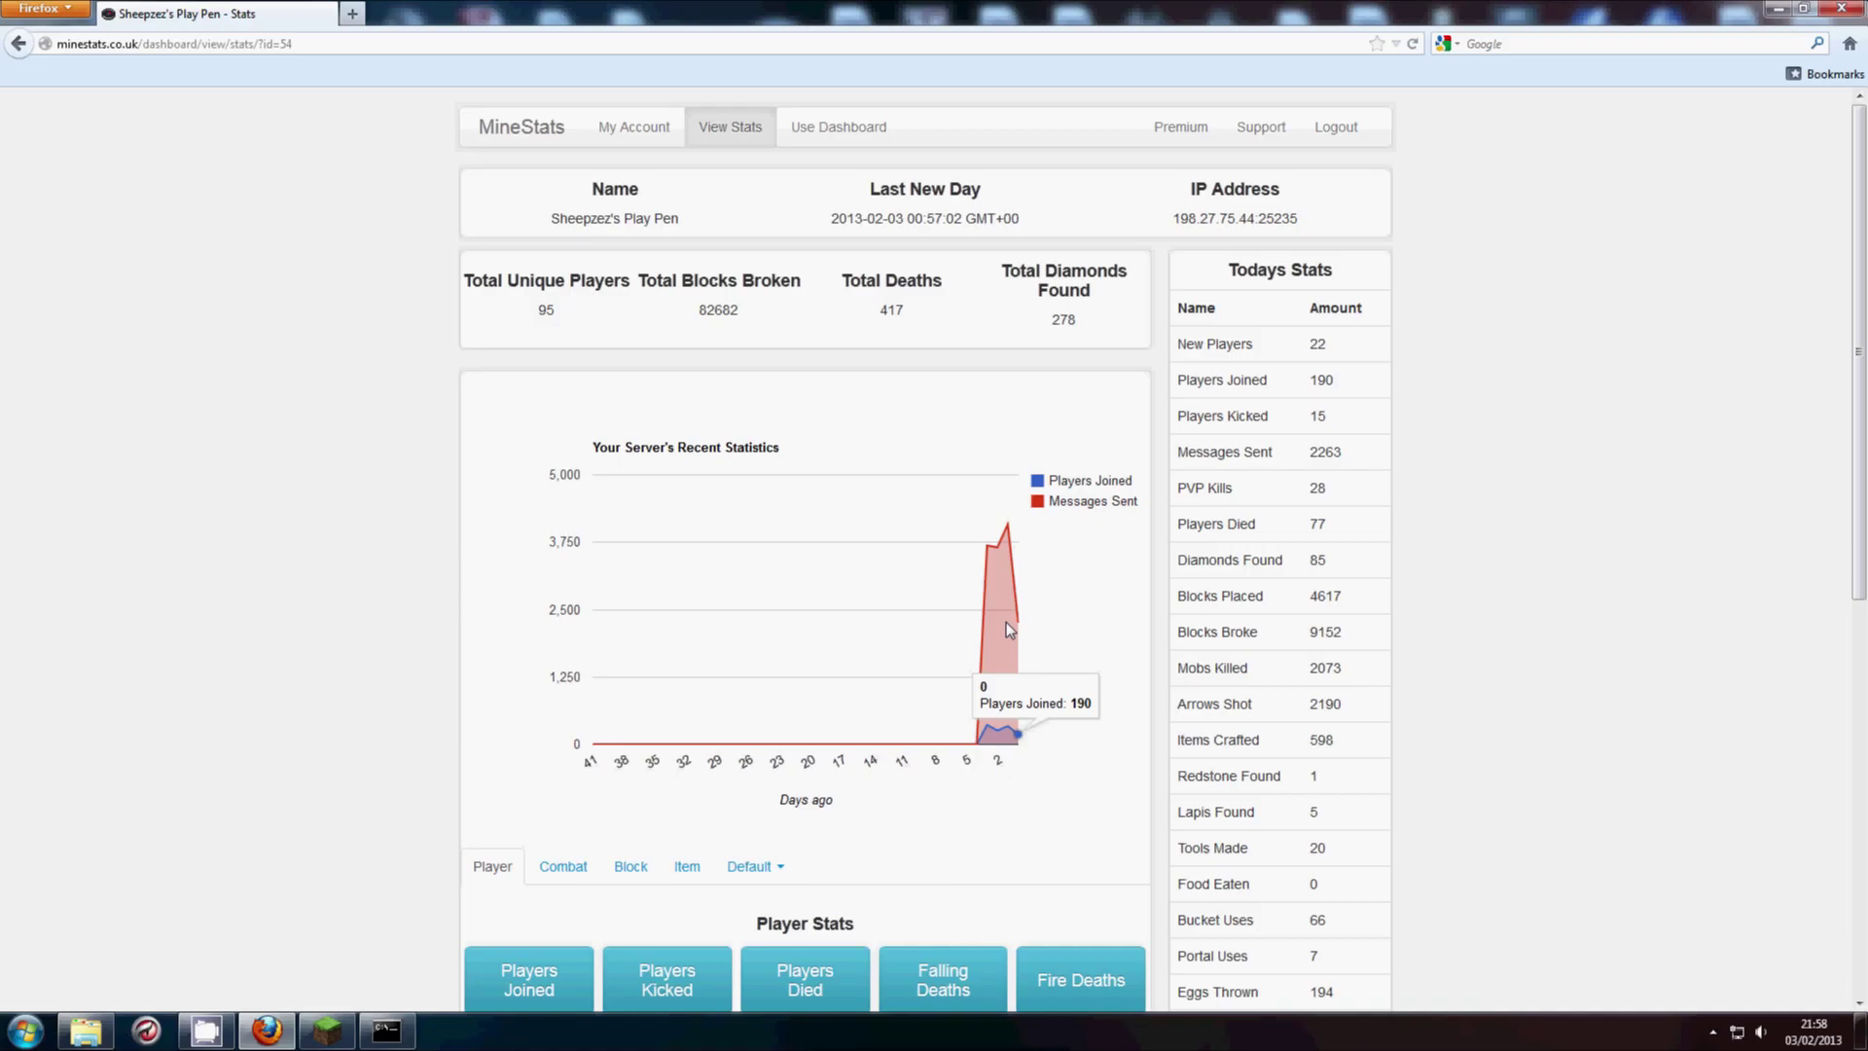
- Look over the full Todays Stats list, from new players through to the individual death types
{"action": "scroll", "coordinate": [1071, 648], "scroll_direction": "down", "scroll_amount": 2}
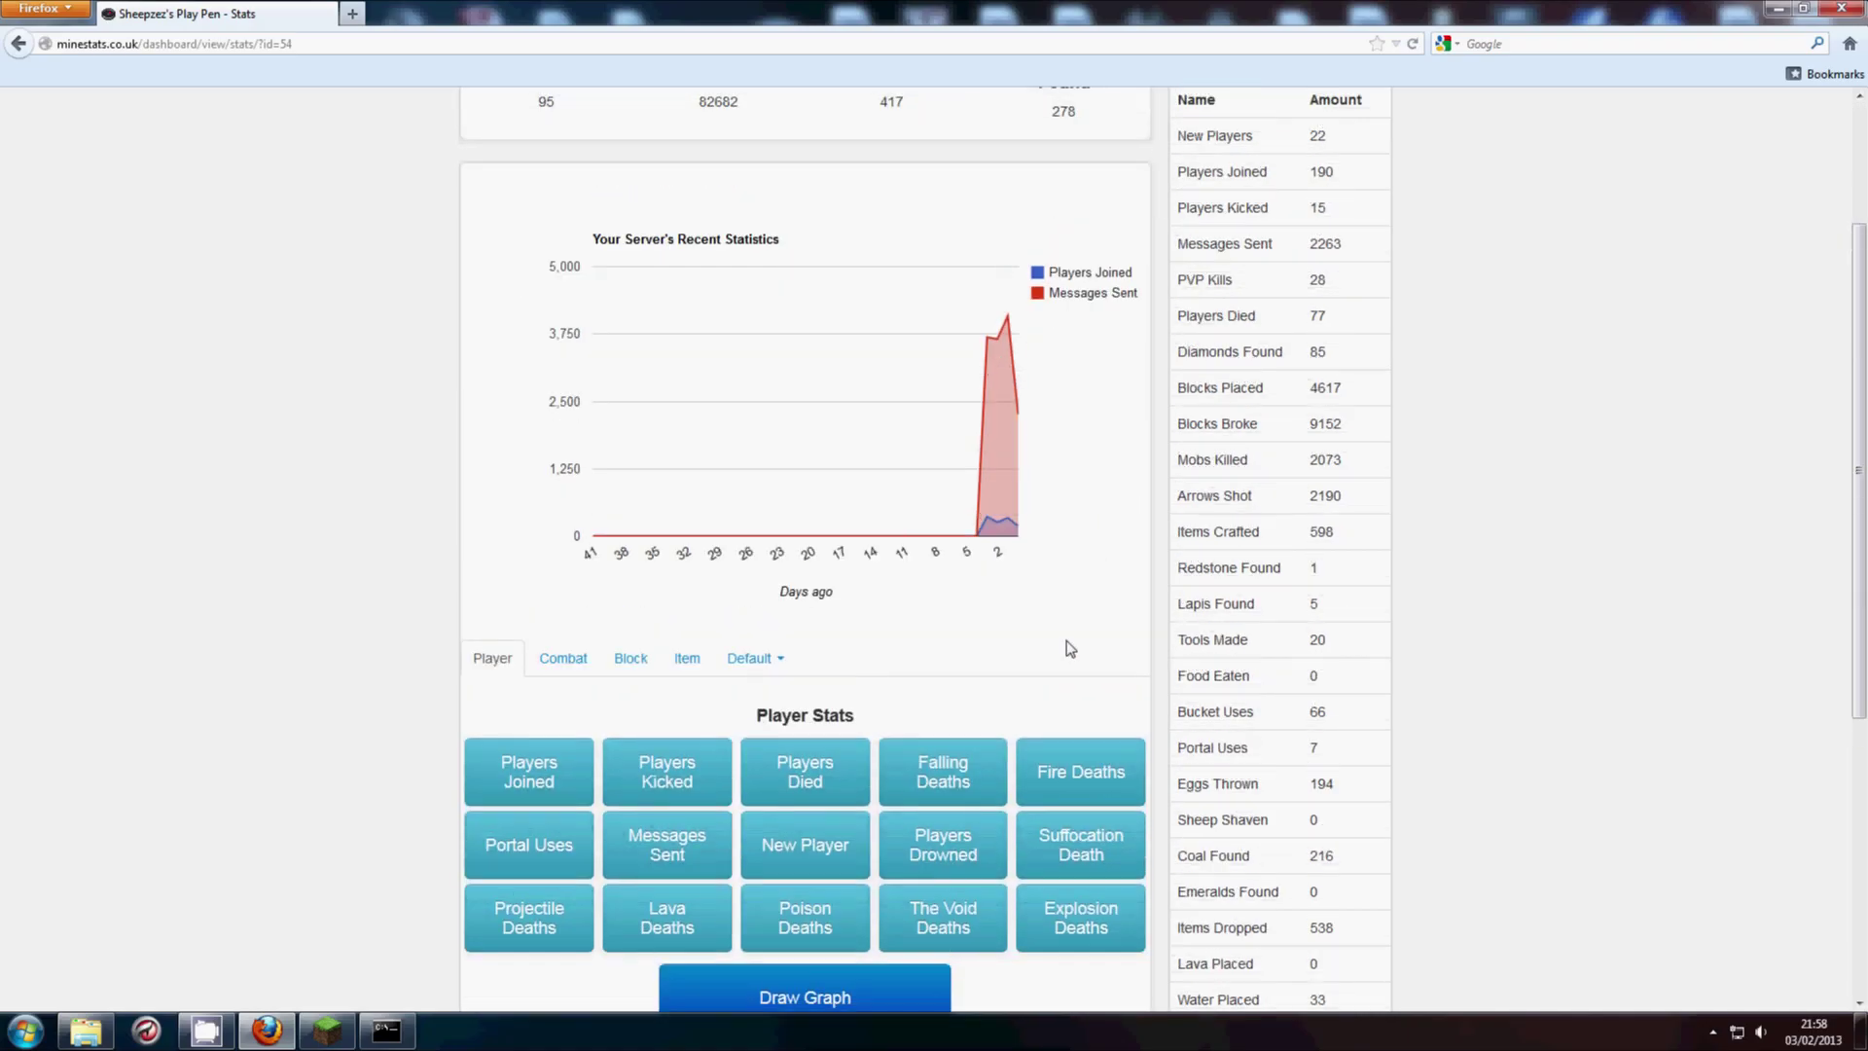
{"action": "scroll", "coordinate": [1070, 648], "scroll_direction": "down", "scroll_amount": 2}
{"action": "scroll", "coordinate": [1125, 838], "scroll_direction": "up", "scroll_amount": 3}
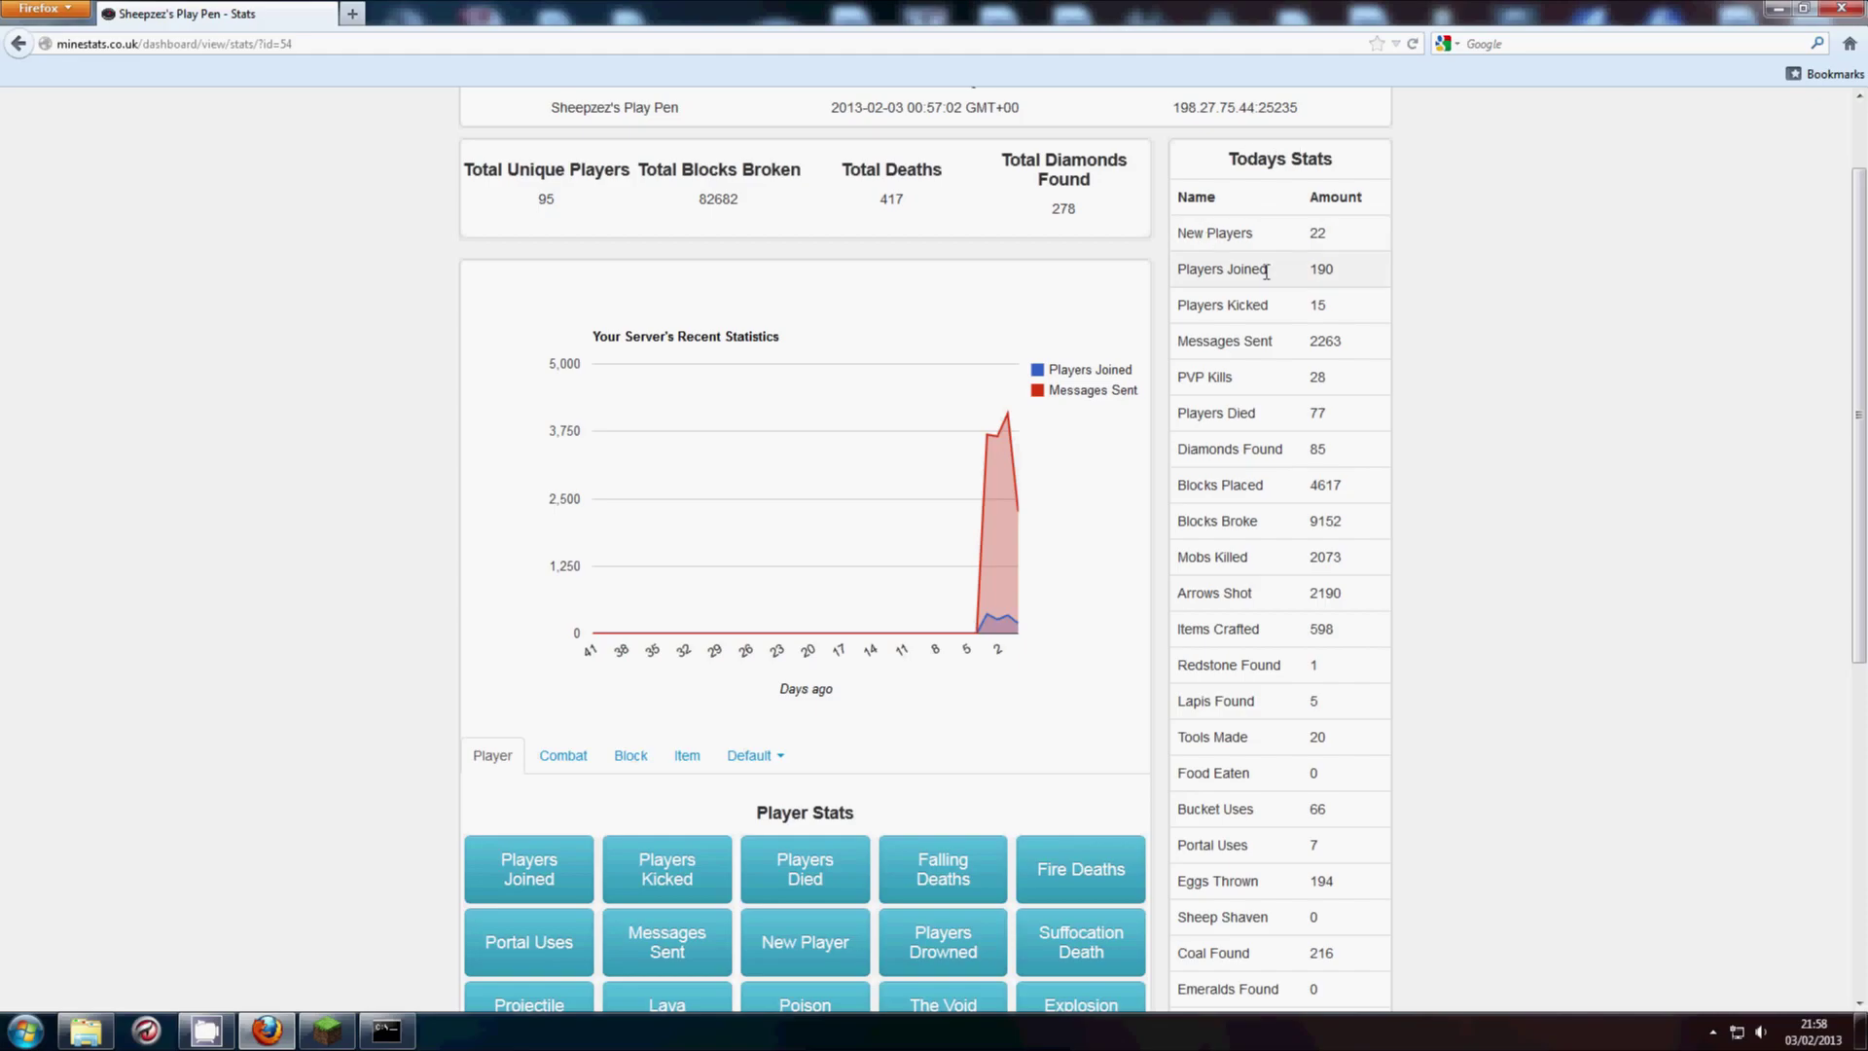
{"action": "scroll", "coordinate": [1290, 581], "scroll_direction": "down", "scroll_amount": 1}
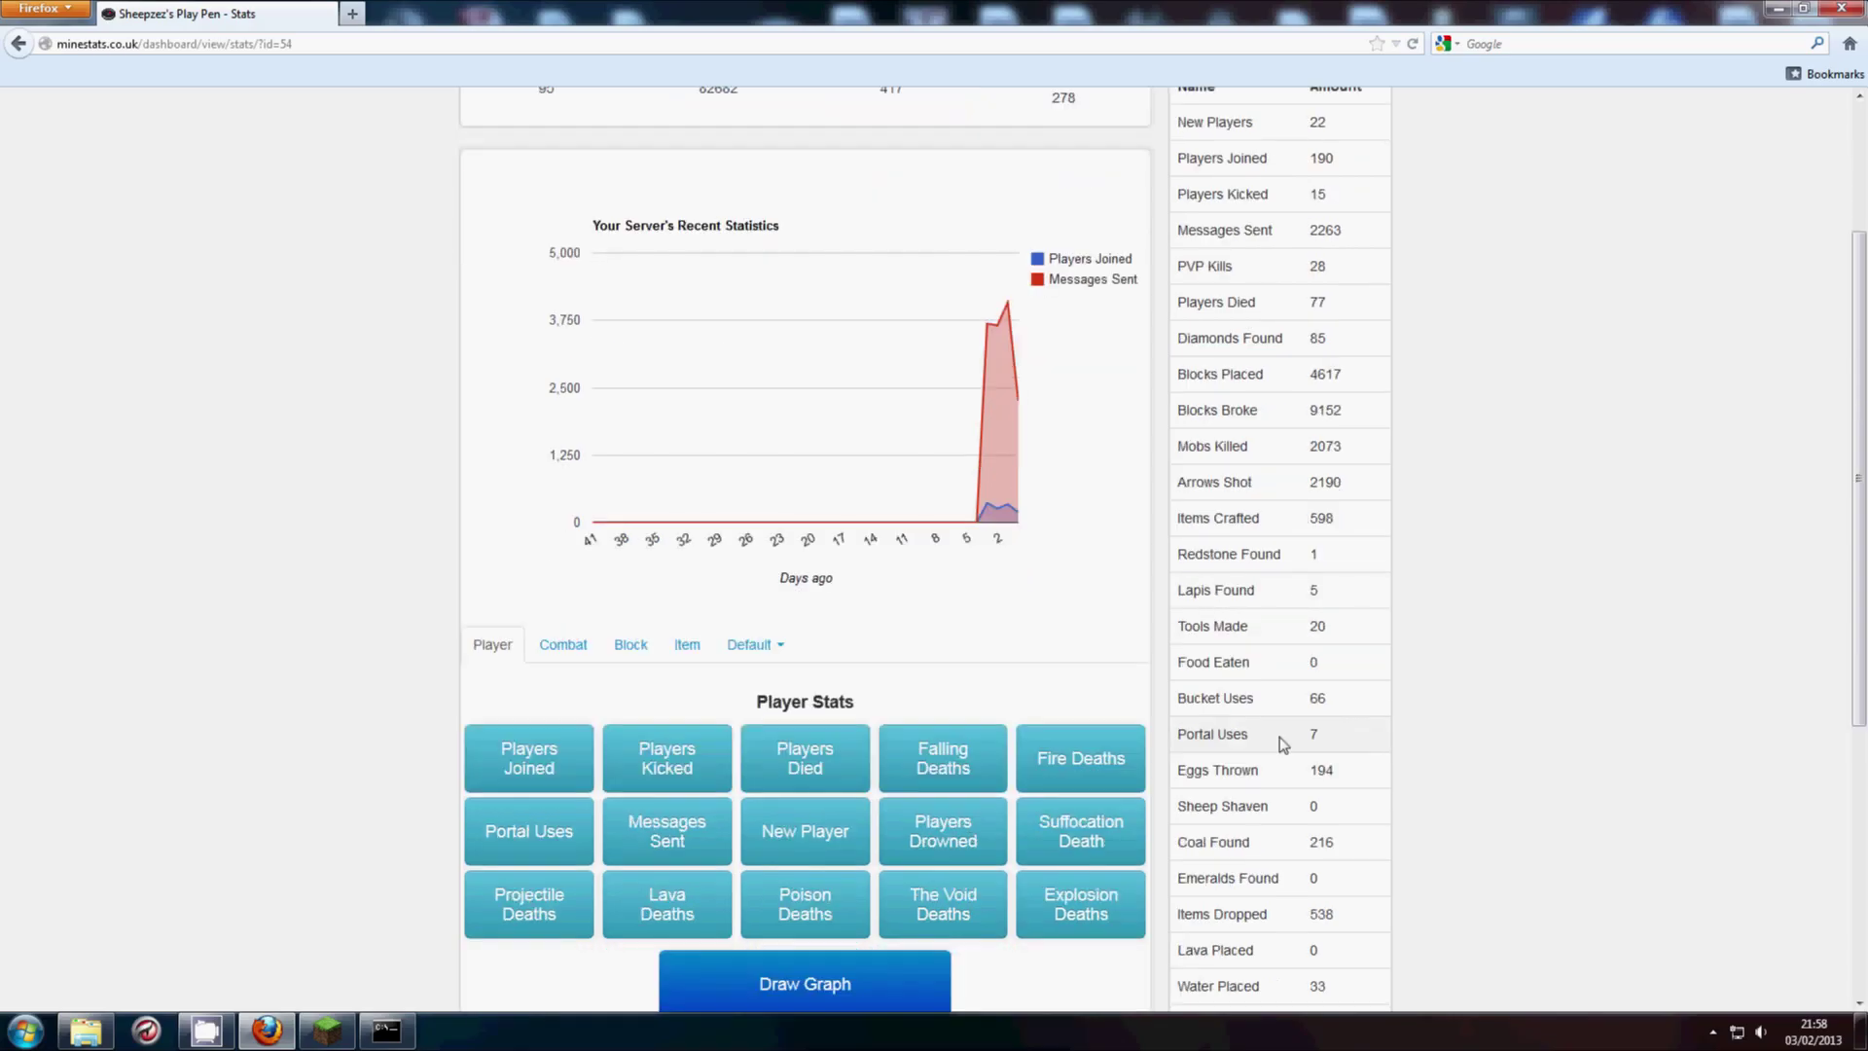
{"action": "scroll", "coordinate": [1282, 743], "scroll_direction": "down", "scroll_amount": 1}
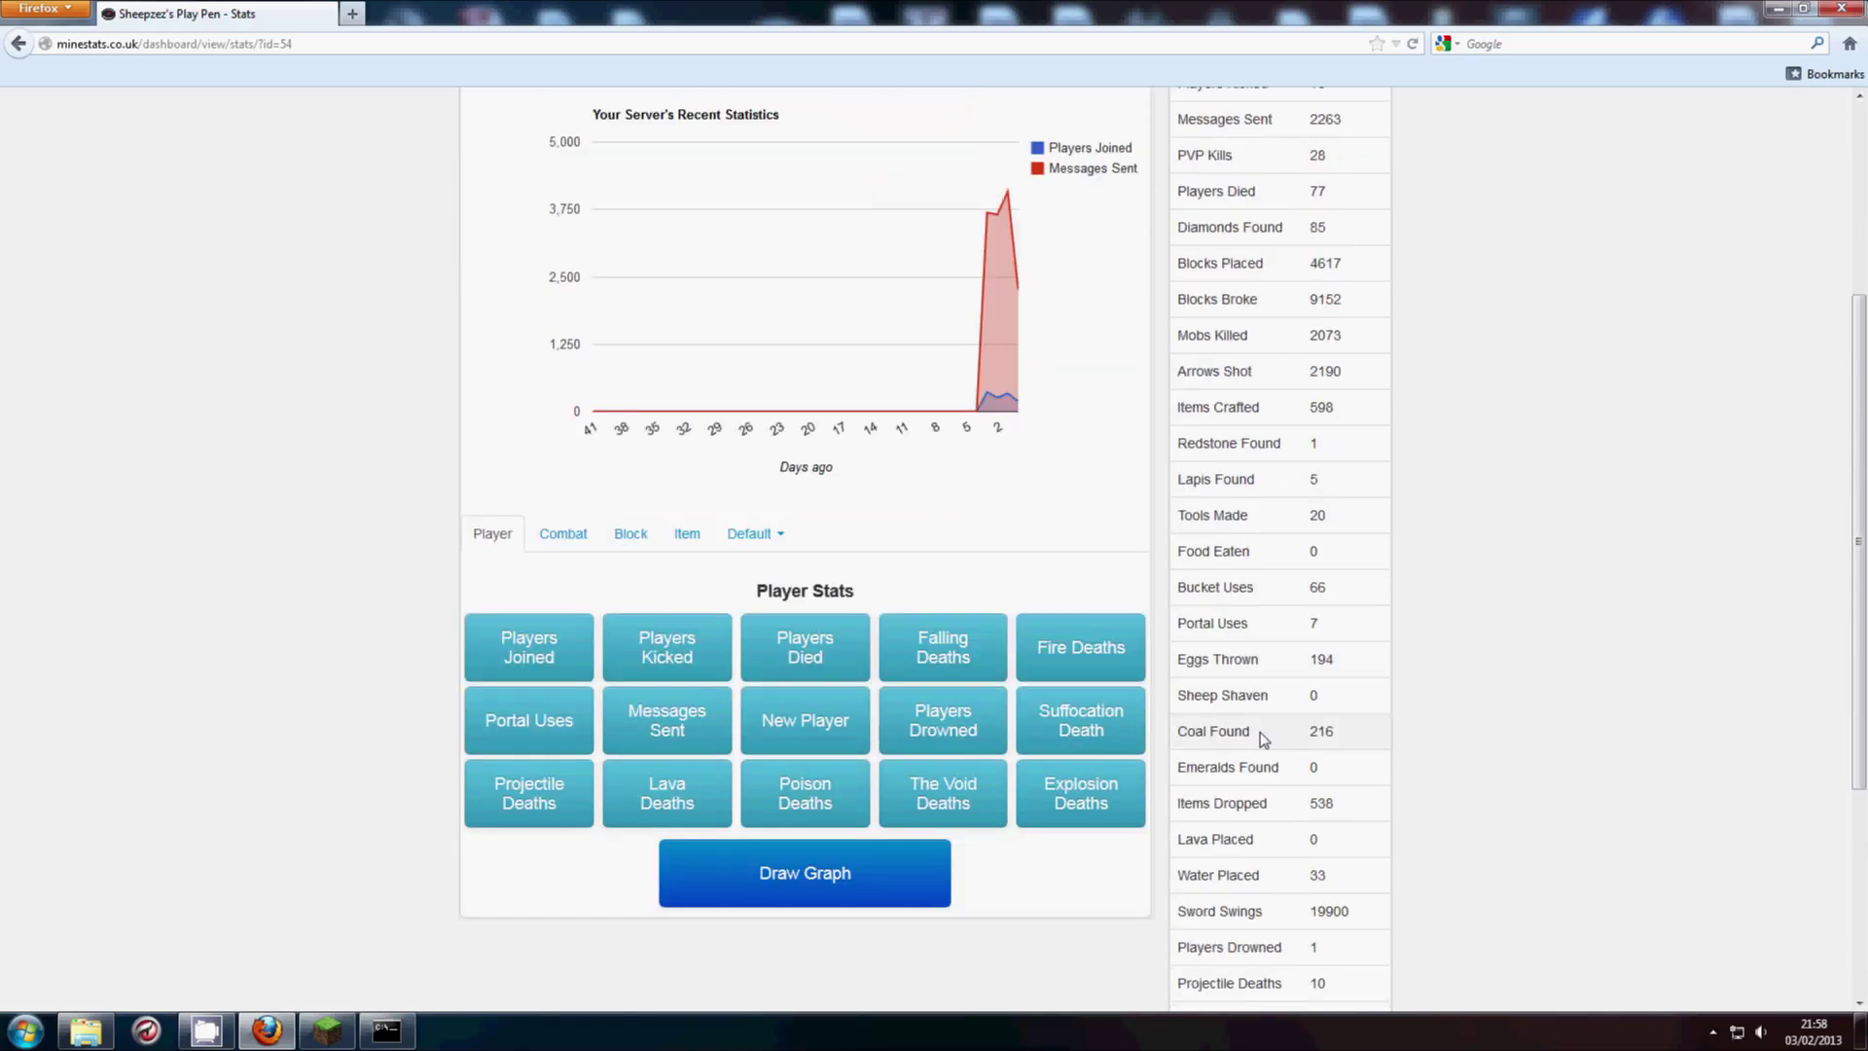
{"action": "scroll", "coordinate": [1264, 740], "scroll_direction": "down", "scroll_amount": 2}
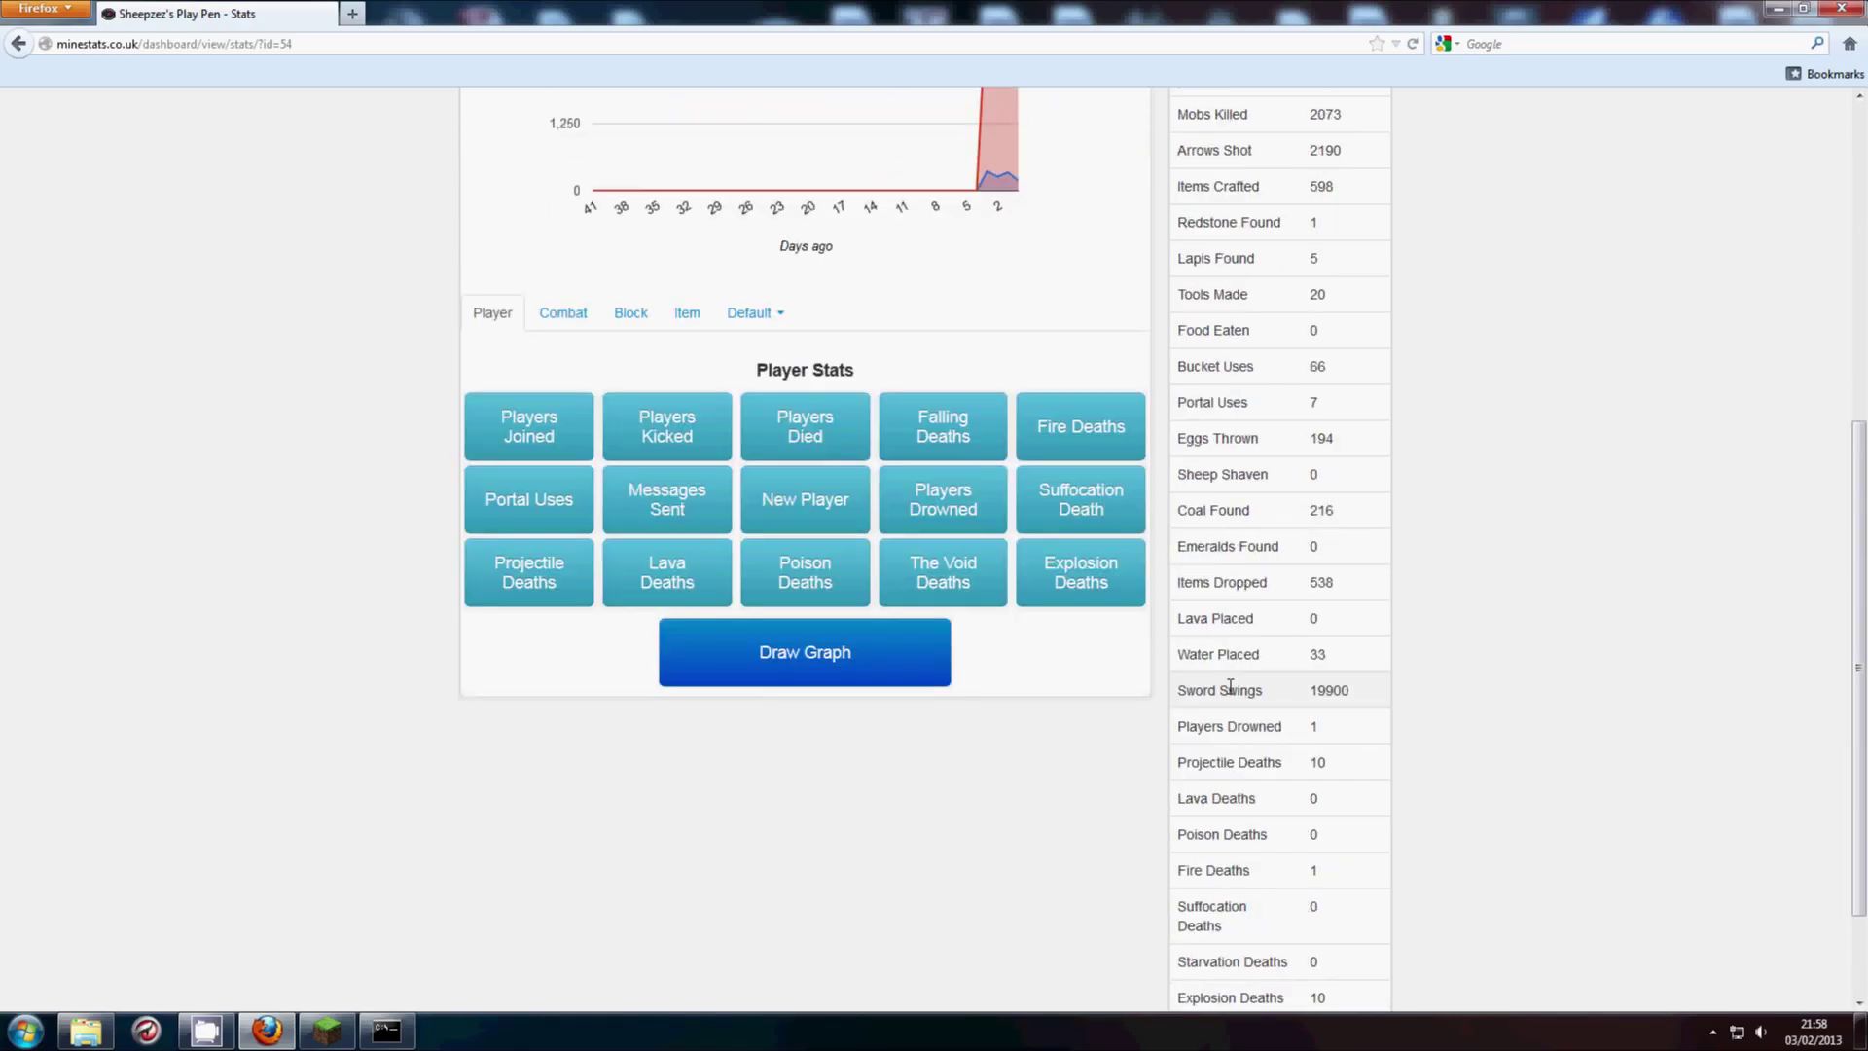
{"action": "scroll", "coordinate": [1308, 684], "scroll_direction": "down", "scroll_amount": 1}
{"action": "scroll", "coordinate": [1264, 705], "scroll_direction": "down", "scroll_amount": 1}
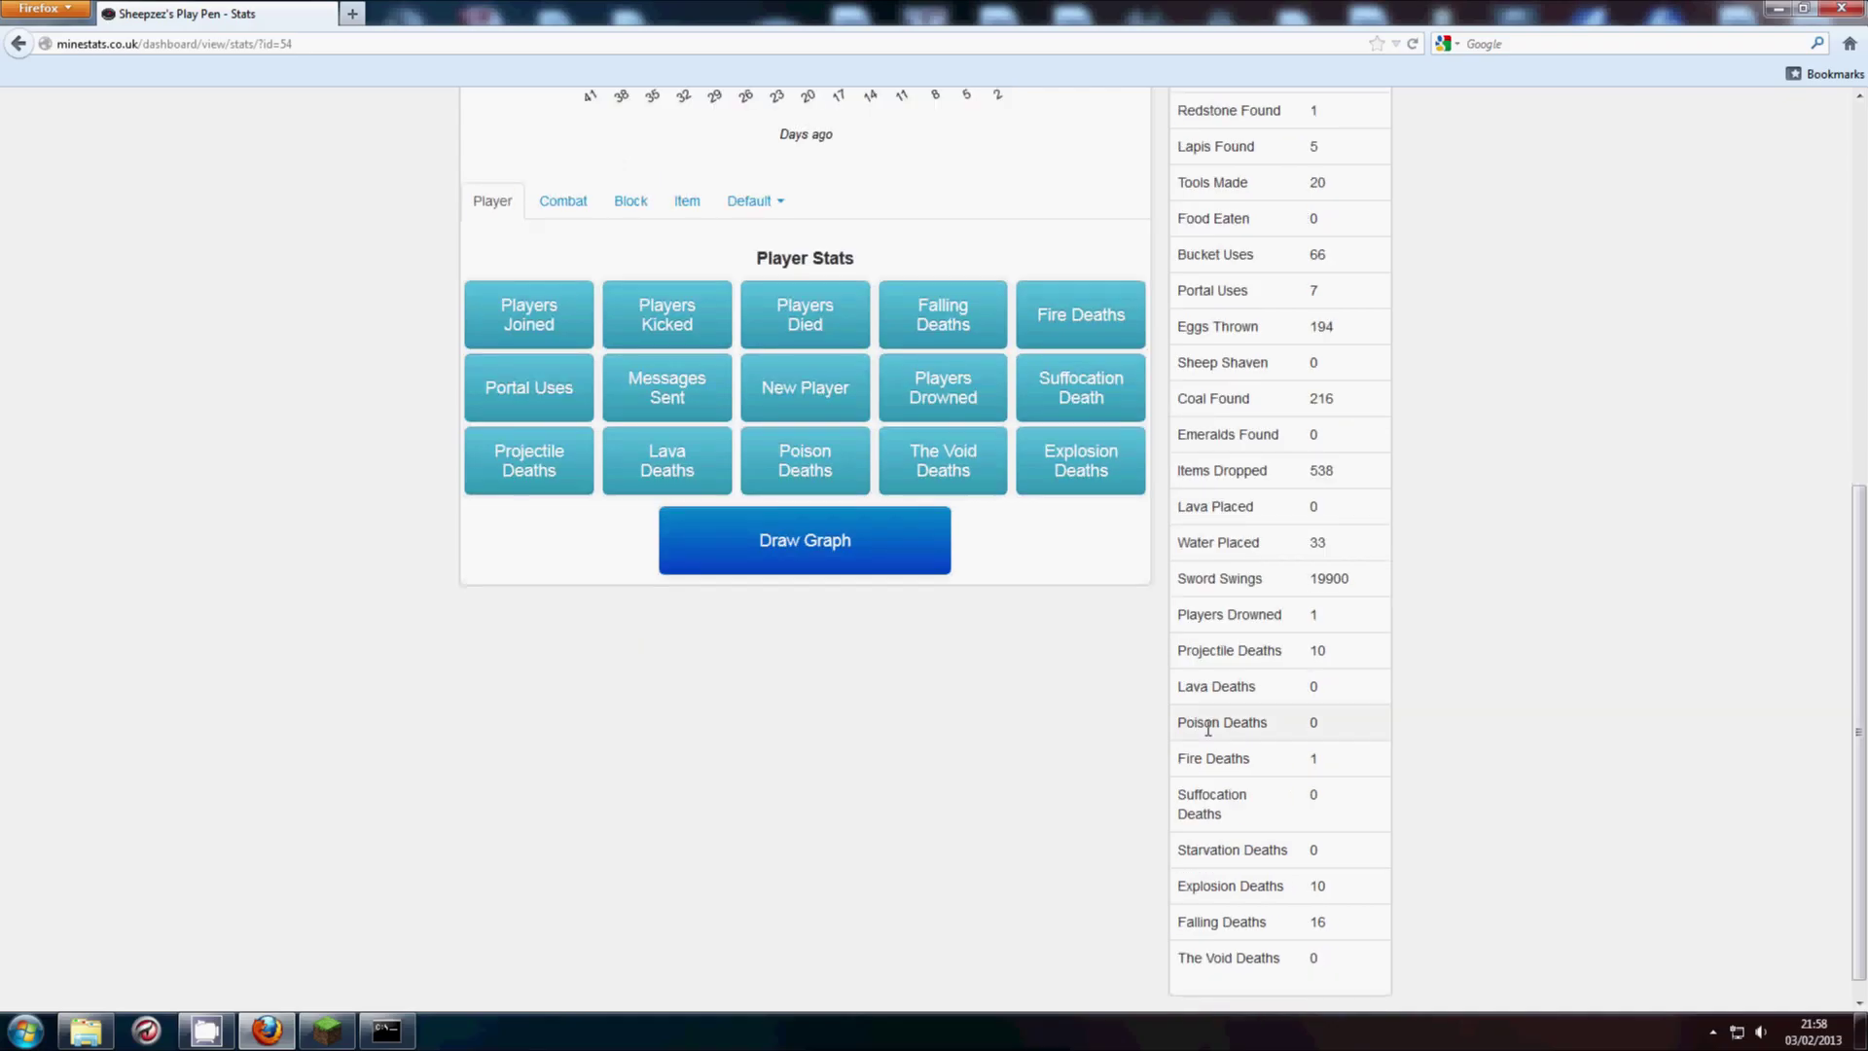
{"action": "scroll", "coordinate": [1225, 769], "scroll_direction": "down", "scroll_amount": 1}
{"action": "scroll", "coordinate": [1216, 944], "scroll_direction": "up", "scroll_amount": 6}
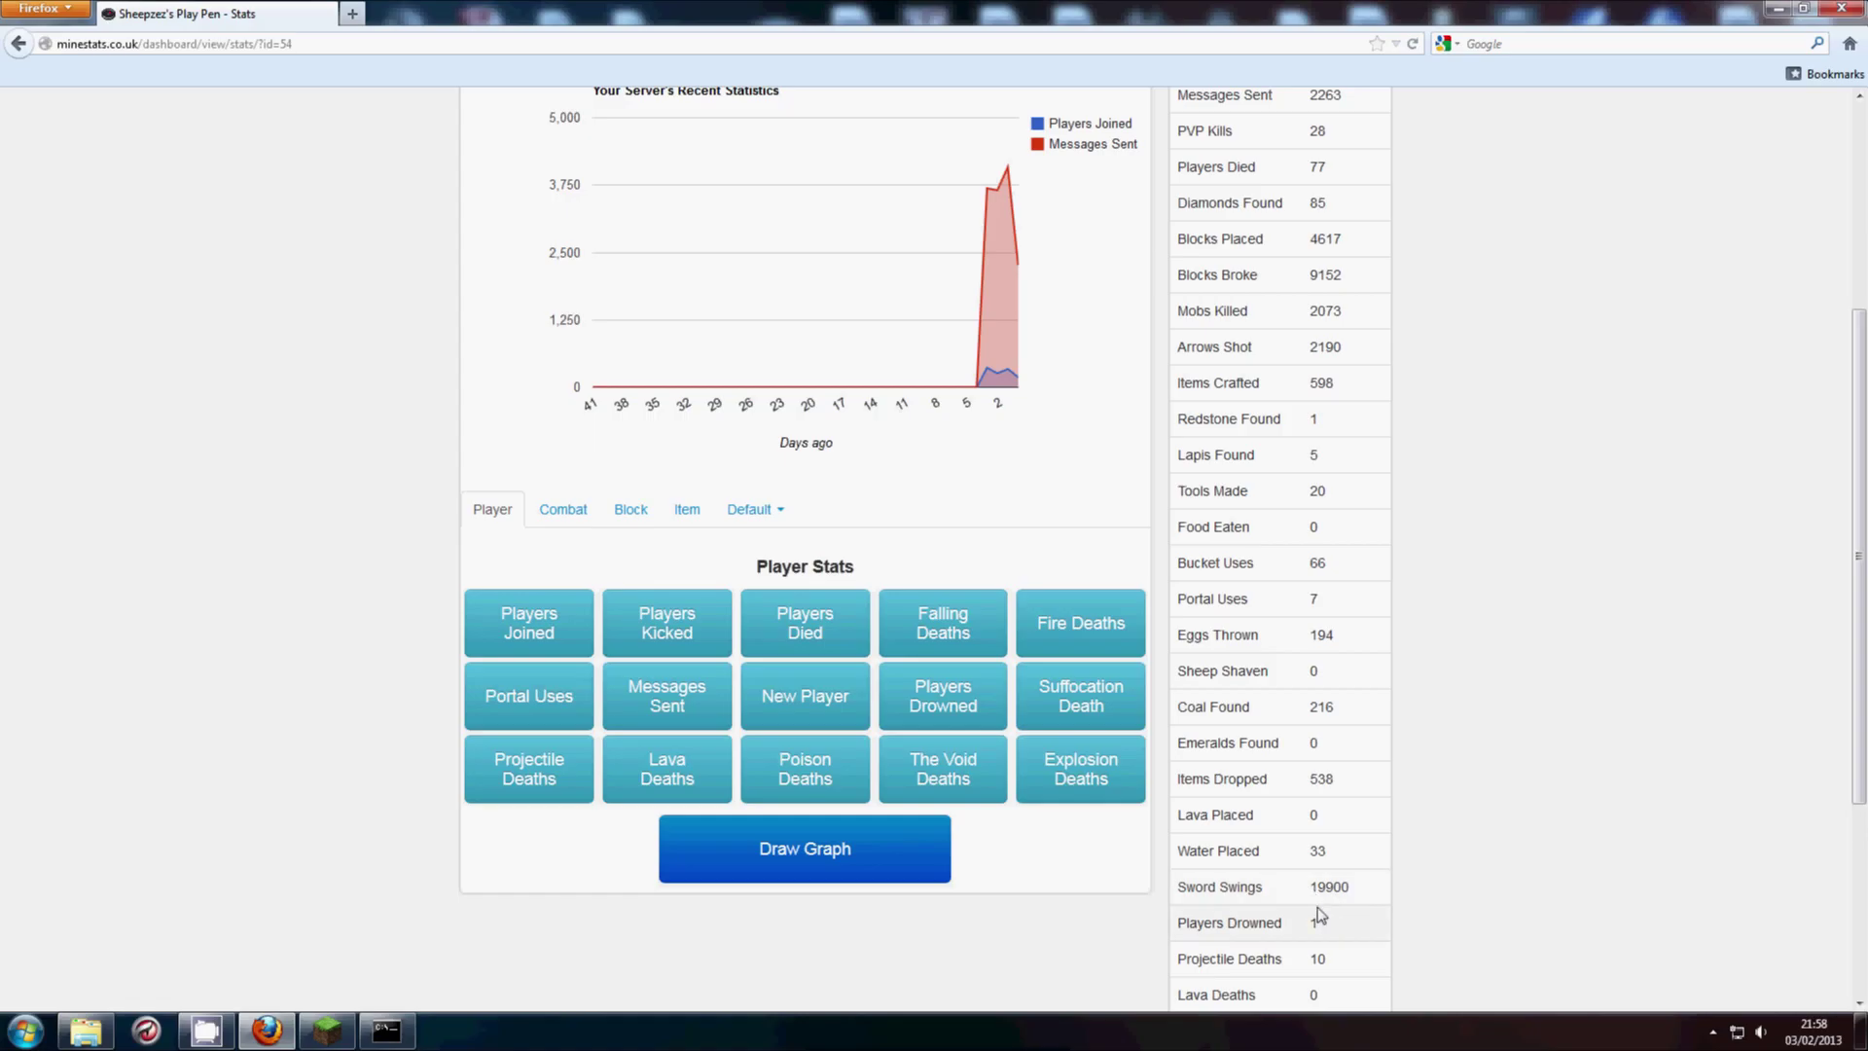
- Draw a graph of Sword Swings and view it alongside today's statistics
{"action": "double_click", "coordinate": [1329, 886]}
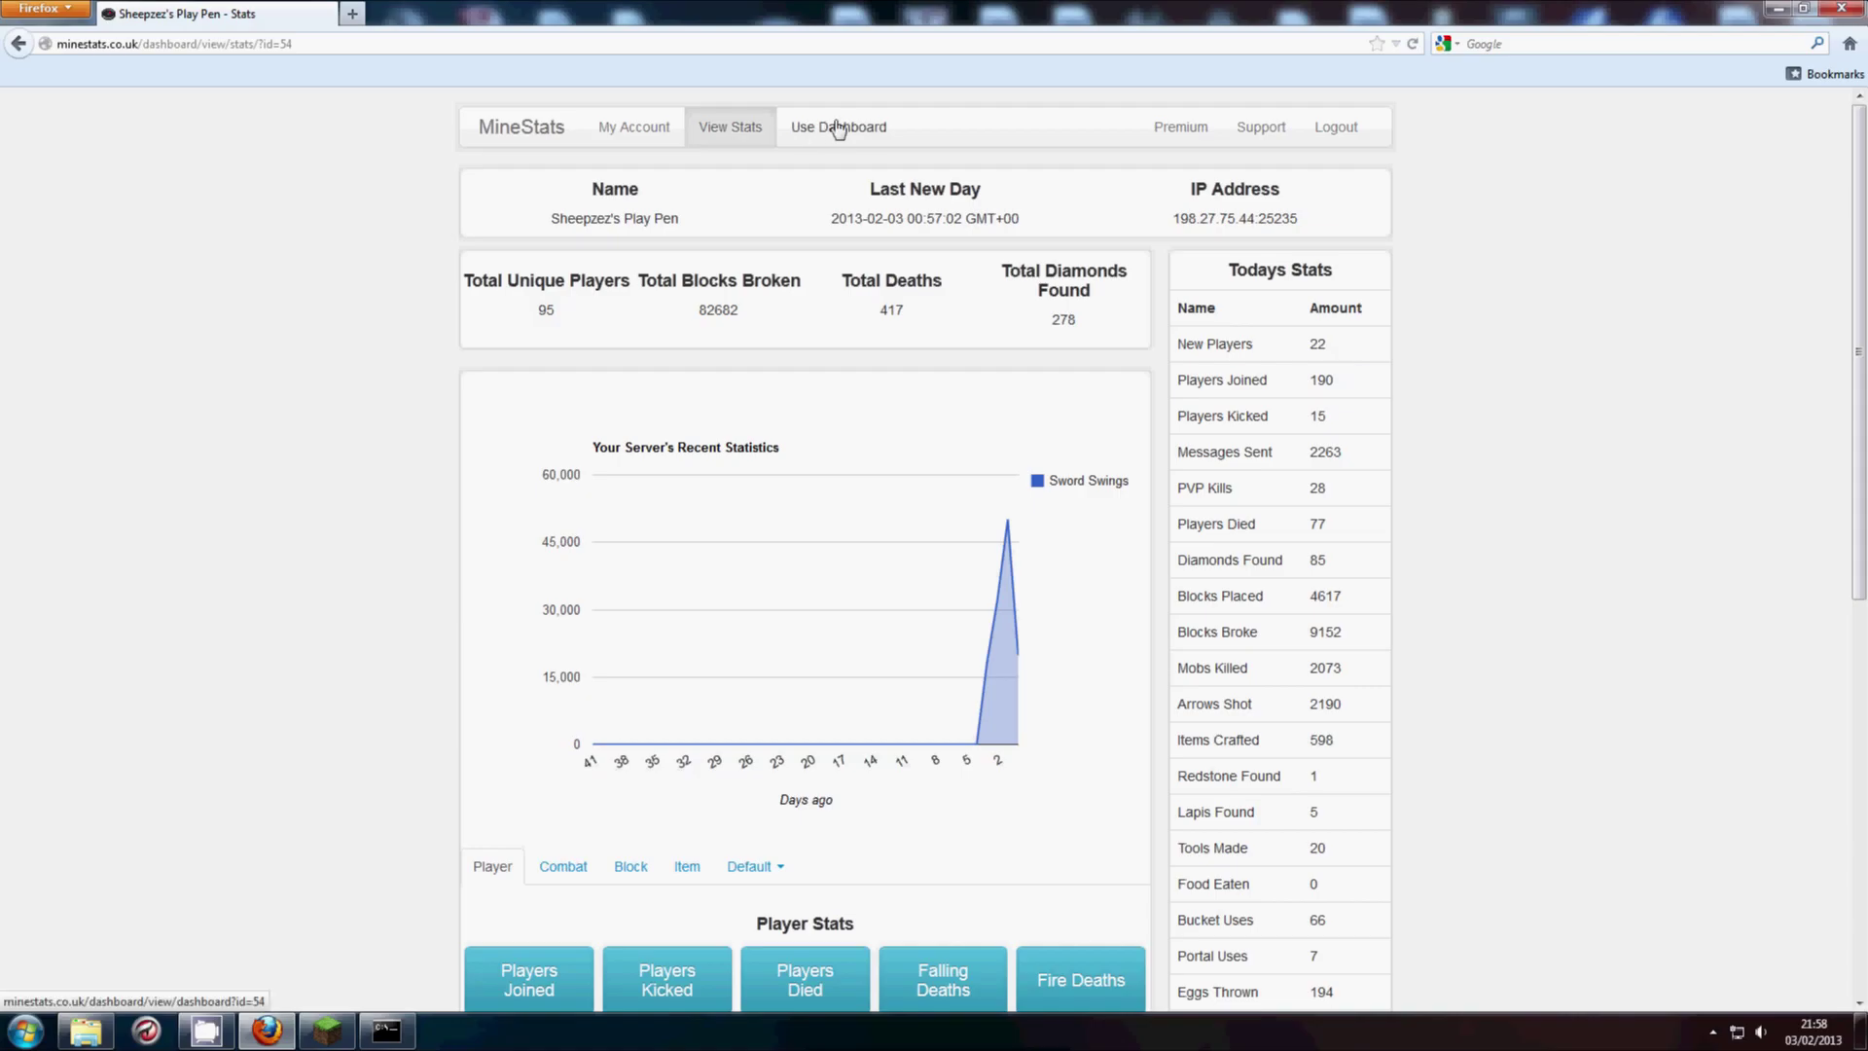
{"action": "scroll", "coordinate": [1498, 837], "scroll_direction": "down", "scroll_amount": 4}
{"action": "scroll", "coordinate": [1498, 837], "scroll_direction": "down", "scroll_amount": 6}
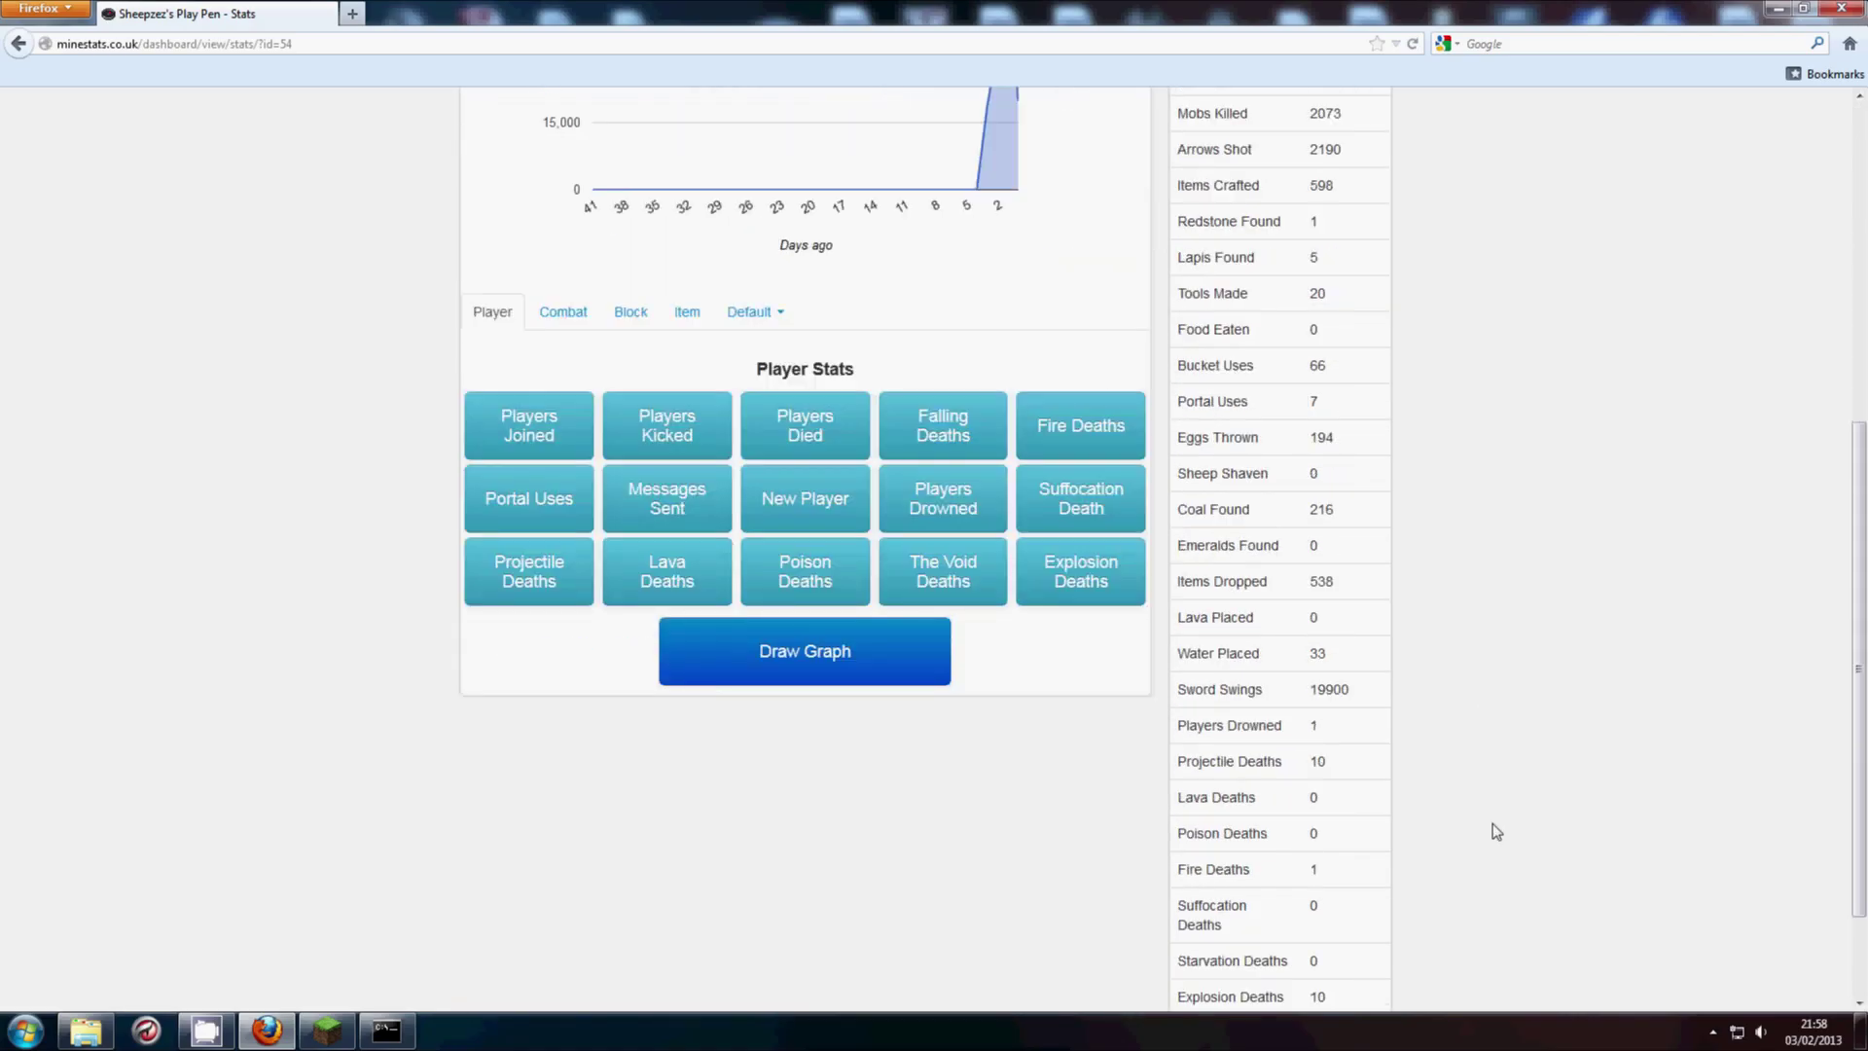
{"action": "scroll", "coordinate": [1466, 811], "scroll_direction": "up", "scroll_amount": 10}
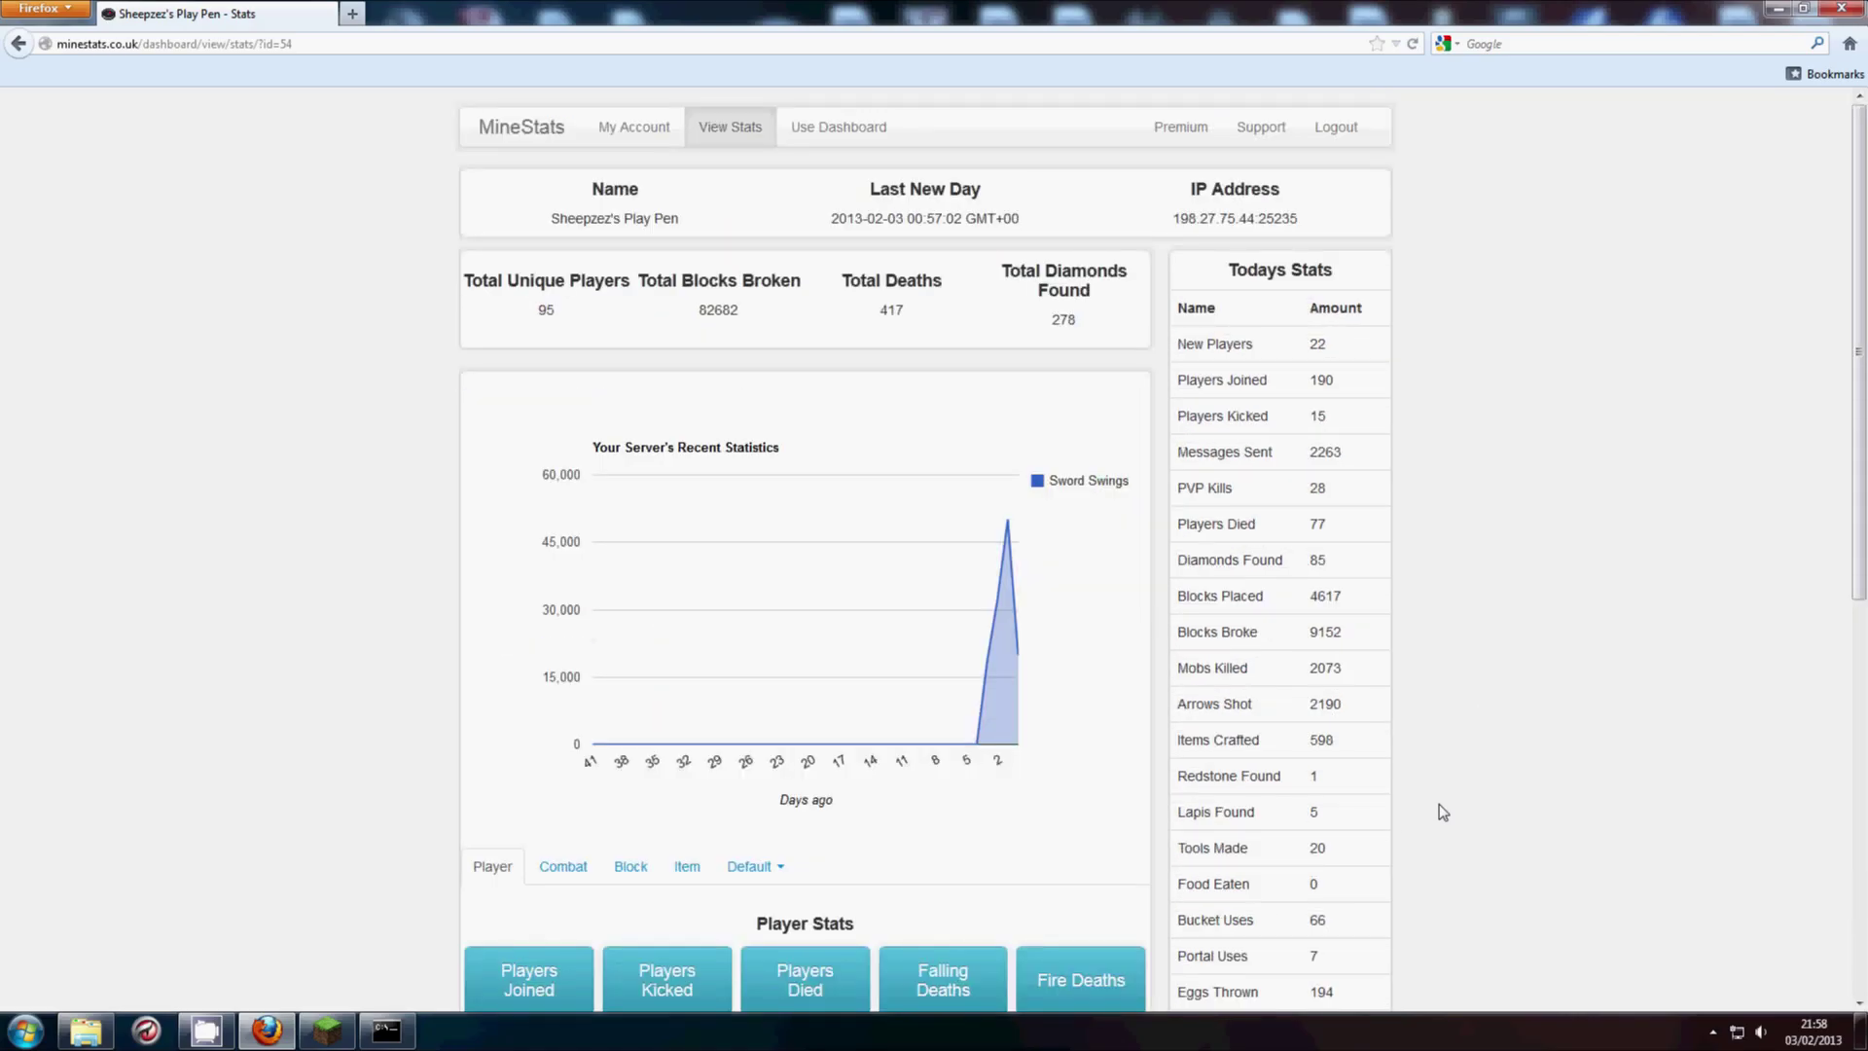
- Open the Play Pen server's dashboard and enter "Good Morning!" as the message in the Say Message widget
{"action": "left_click", "coordinate": [847, 127]}
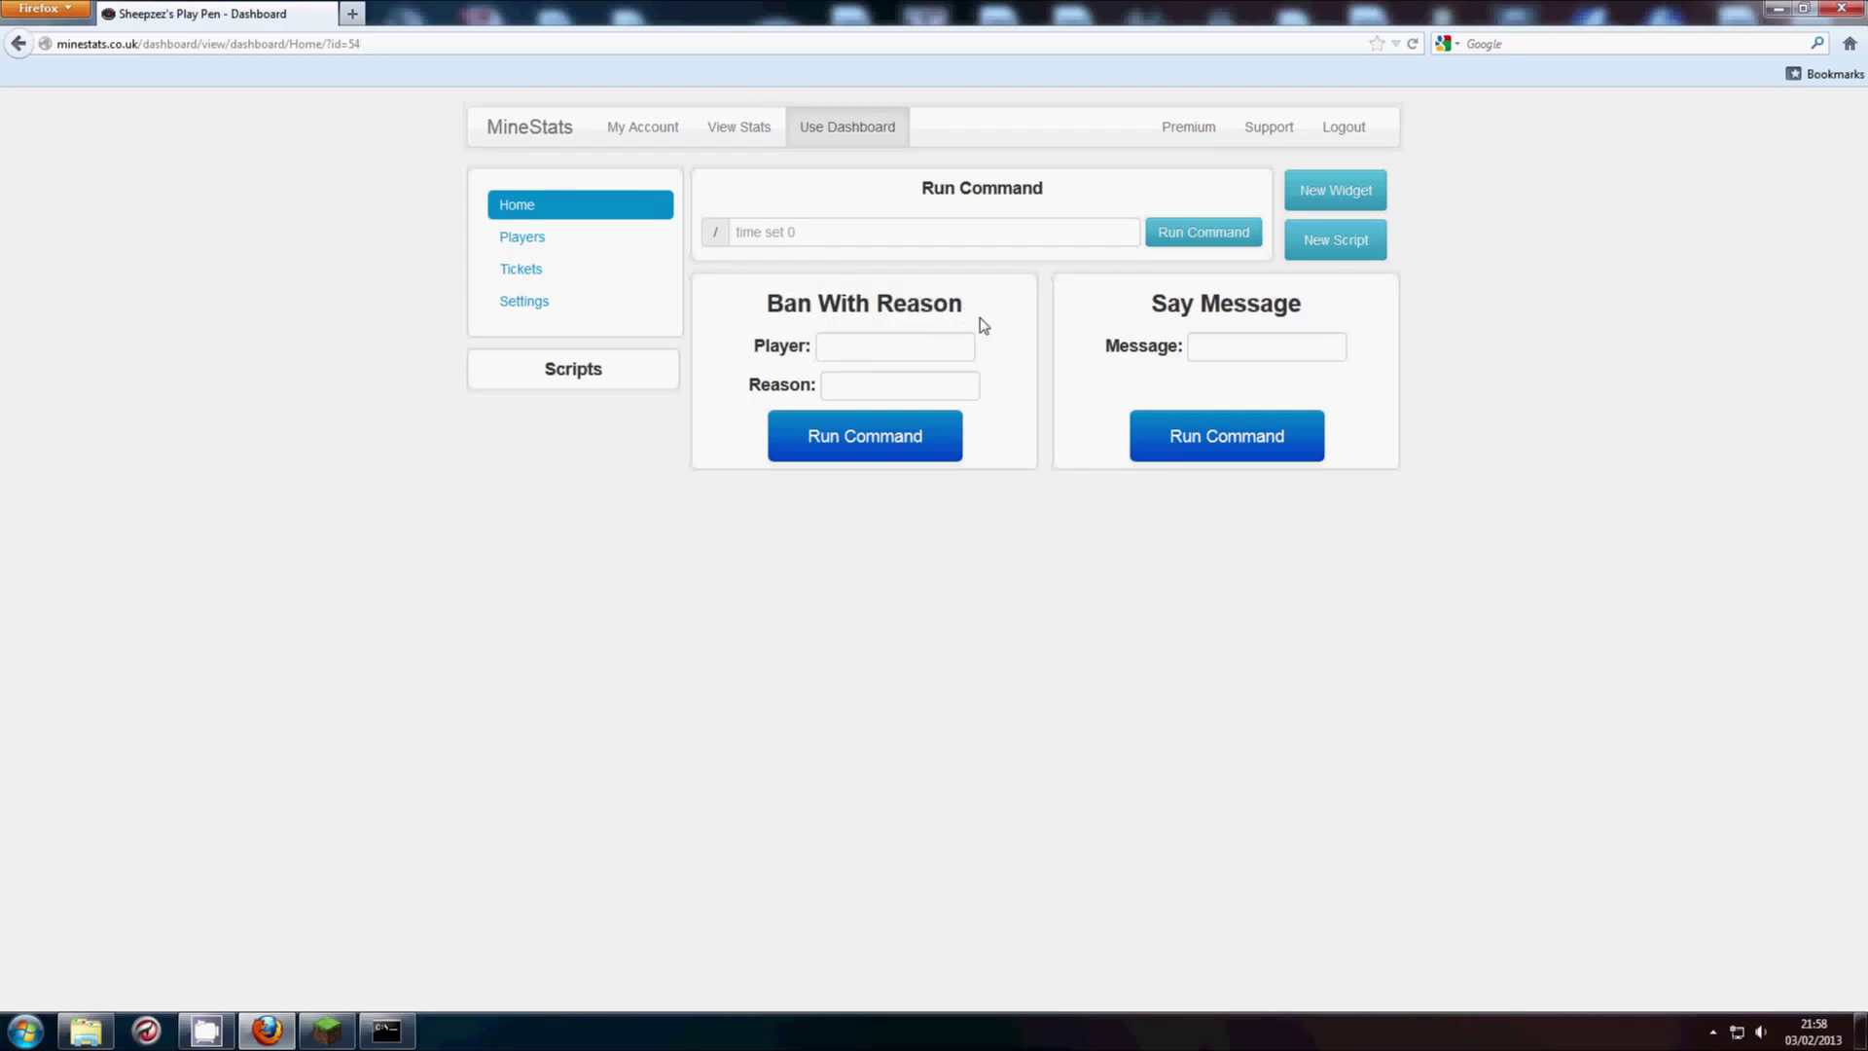
{"action": "left_click_drag", "start_coordinate": [1042, 292], "coordinate": [1294, 305]}
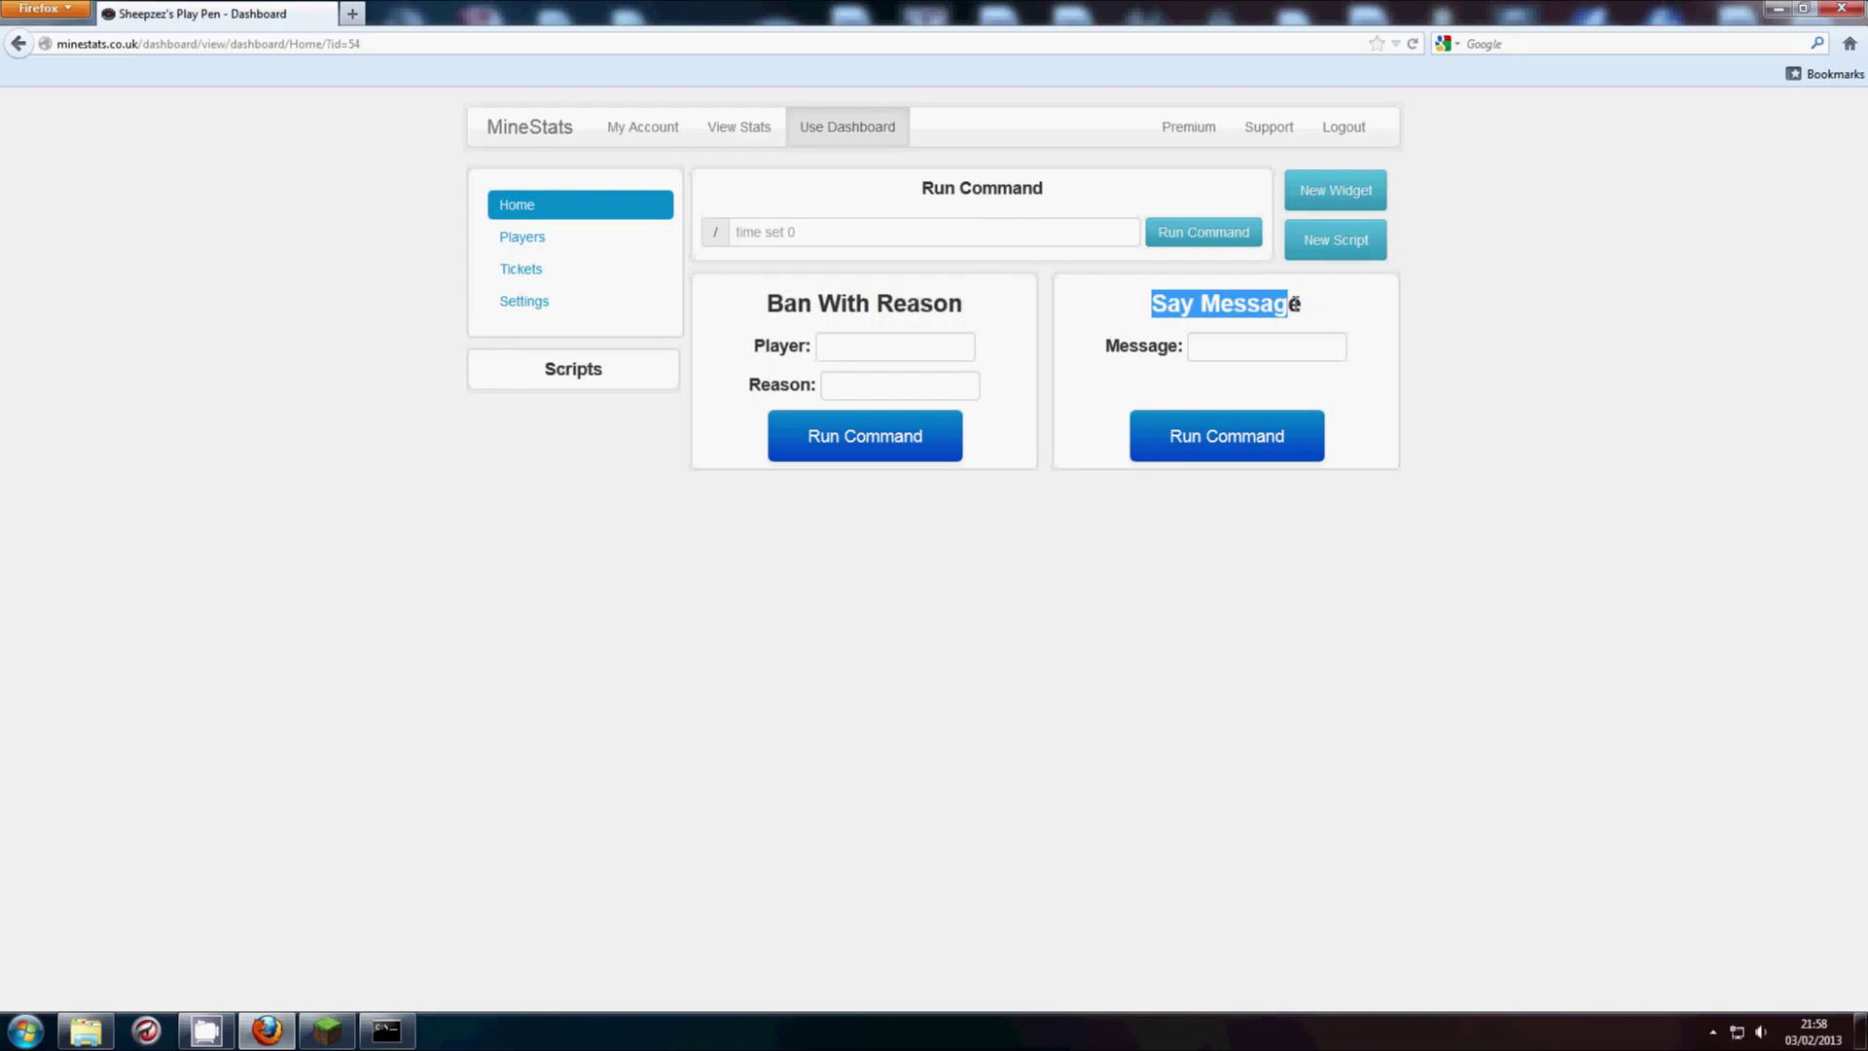
{"action": "left_click", "coordinate": [1299, 344]}
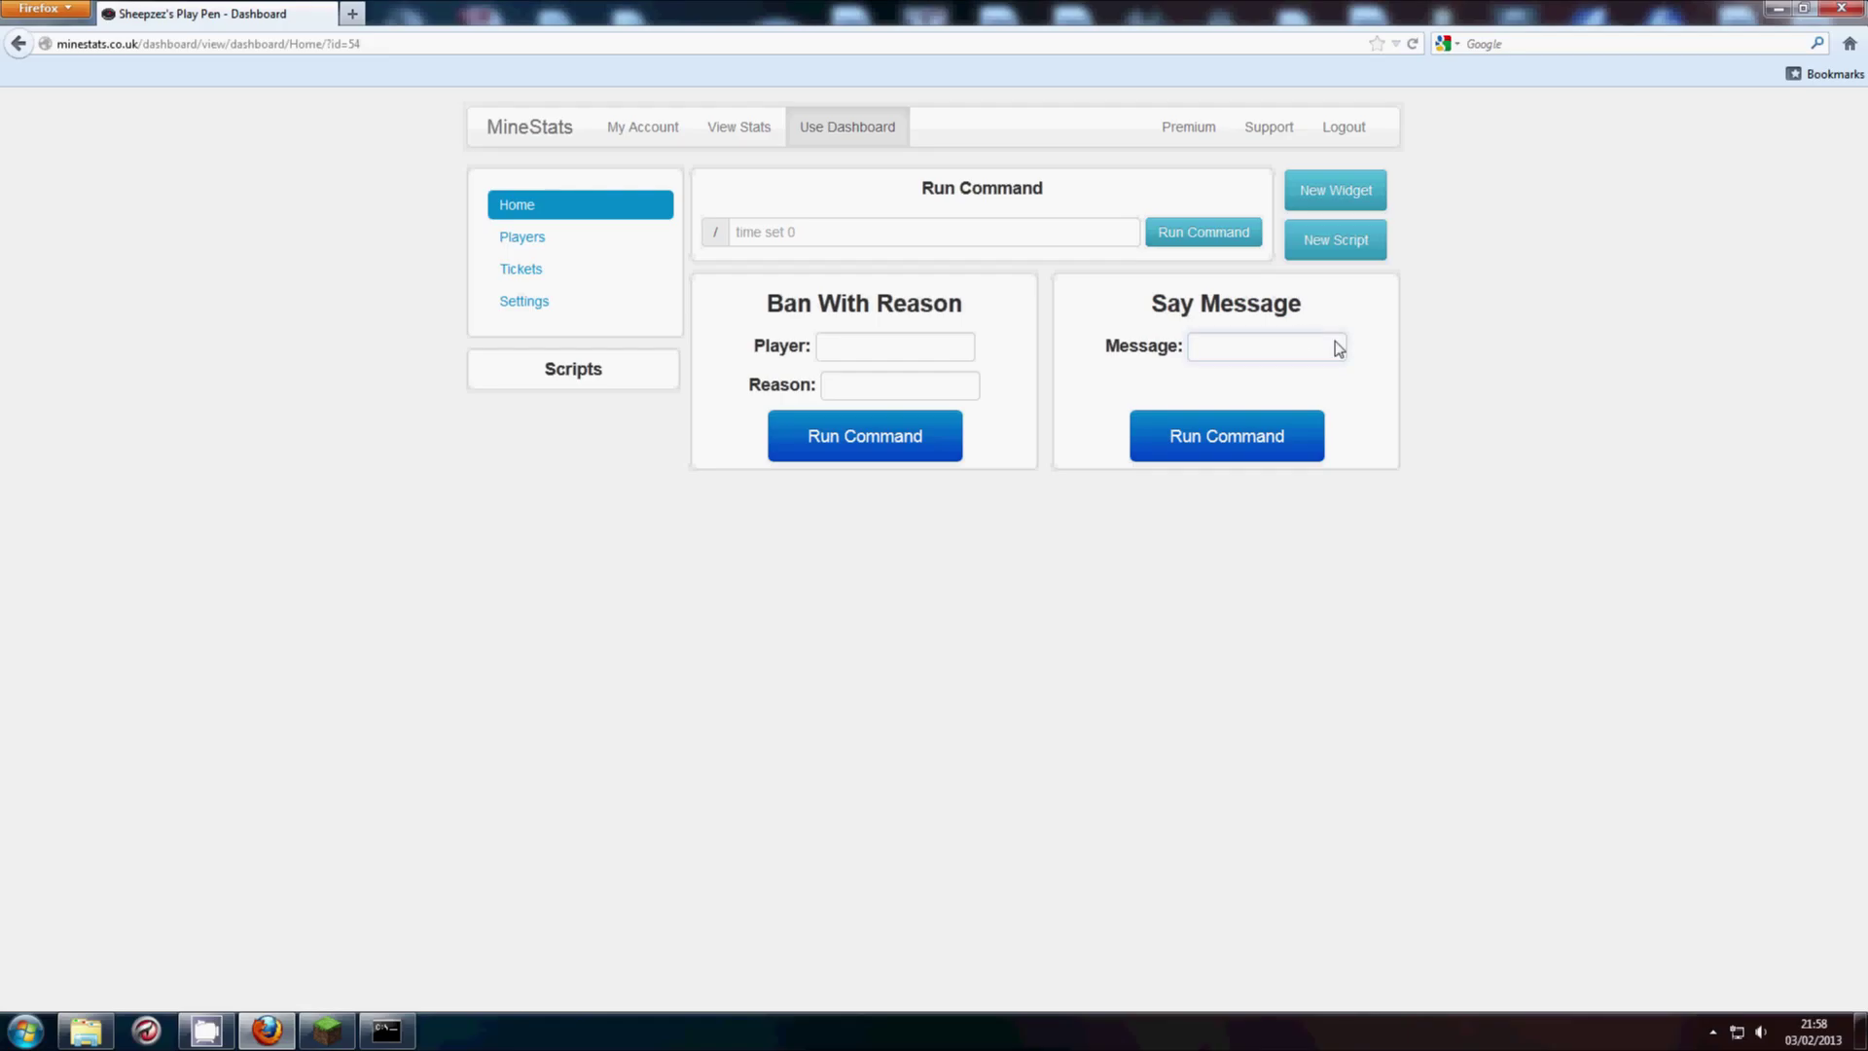
{"action": "left_click", "coordinate": [1280, 350]}
{"action": "type", "text": "Good mor"}
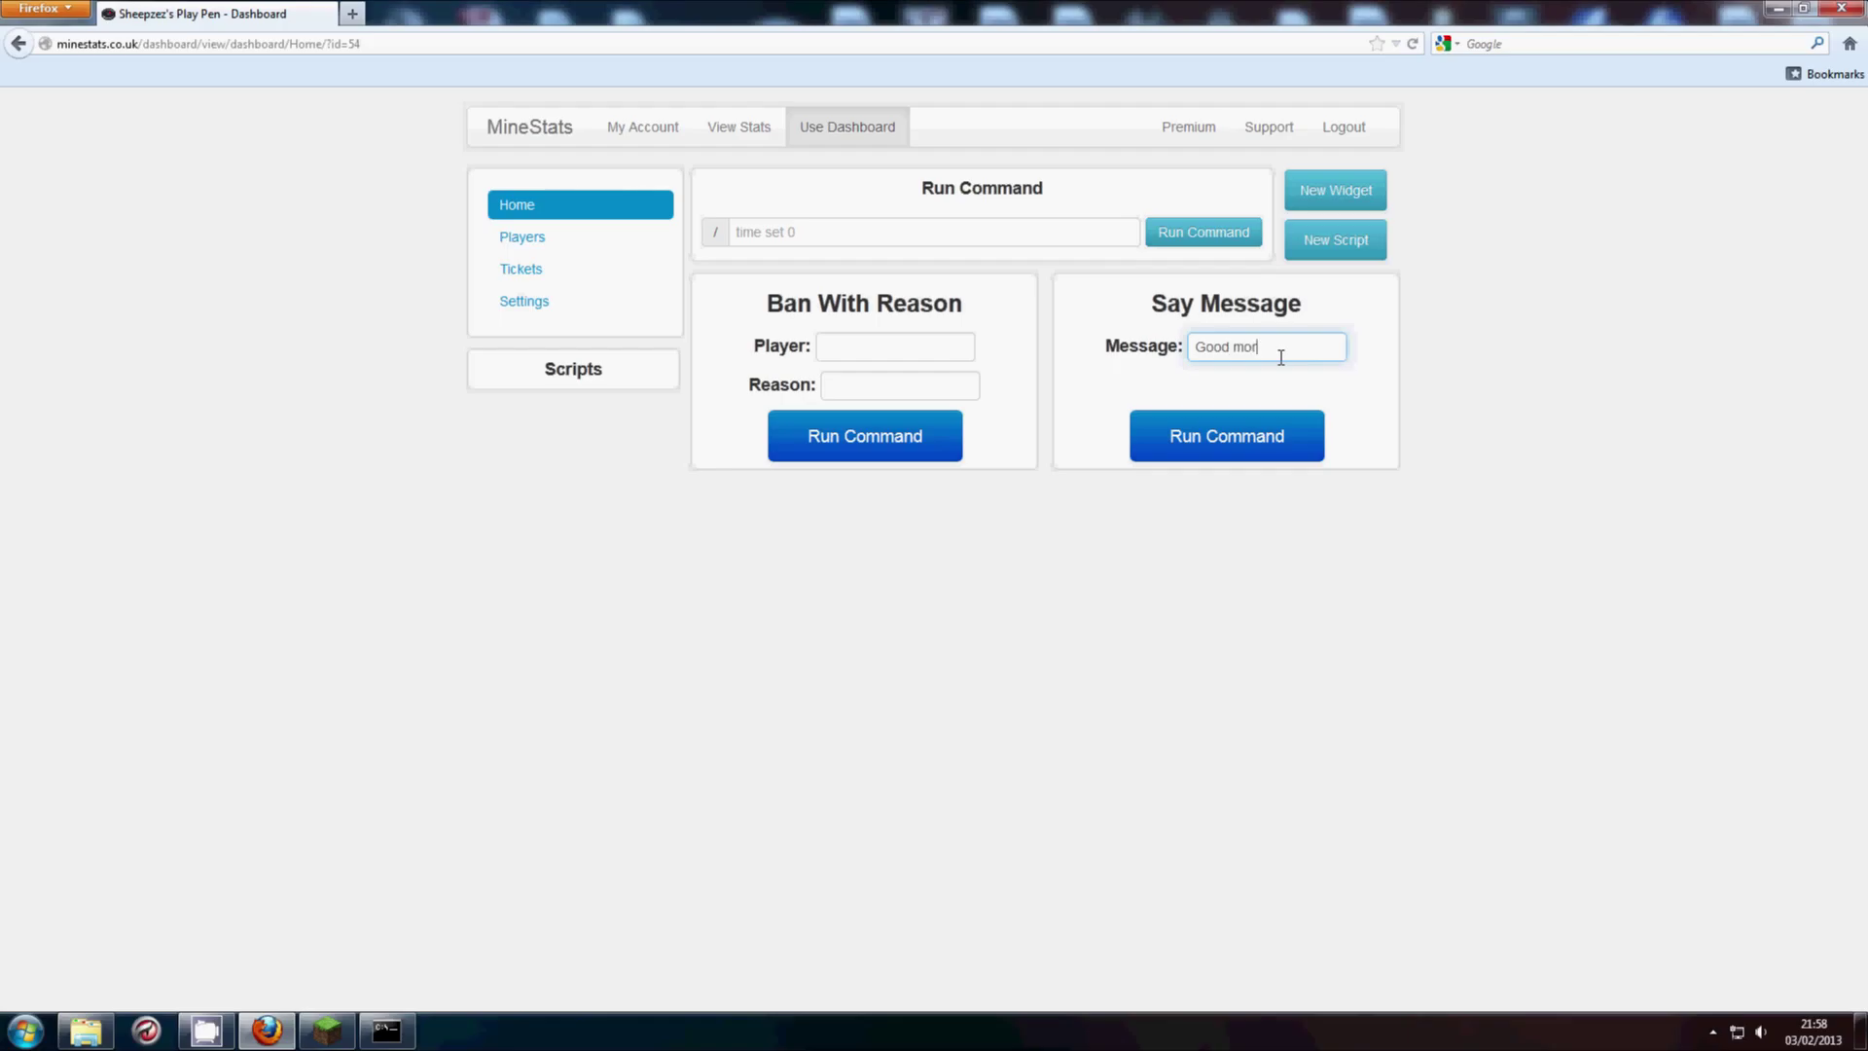
{"action": "key", "text": "BackSpace"}
{"action": "key", "text": "BackSpace"}
{"action": "key", "text": "BackSpace"}
{"action": "type", "text": "Morning!"}
- Switch to Minecraft, join the "My Minigames Servah!" server, and return to the dashboard in Firefox
{"action": "left_click", "coordinate": [312, 1041]}
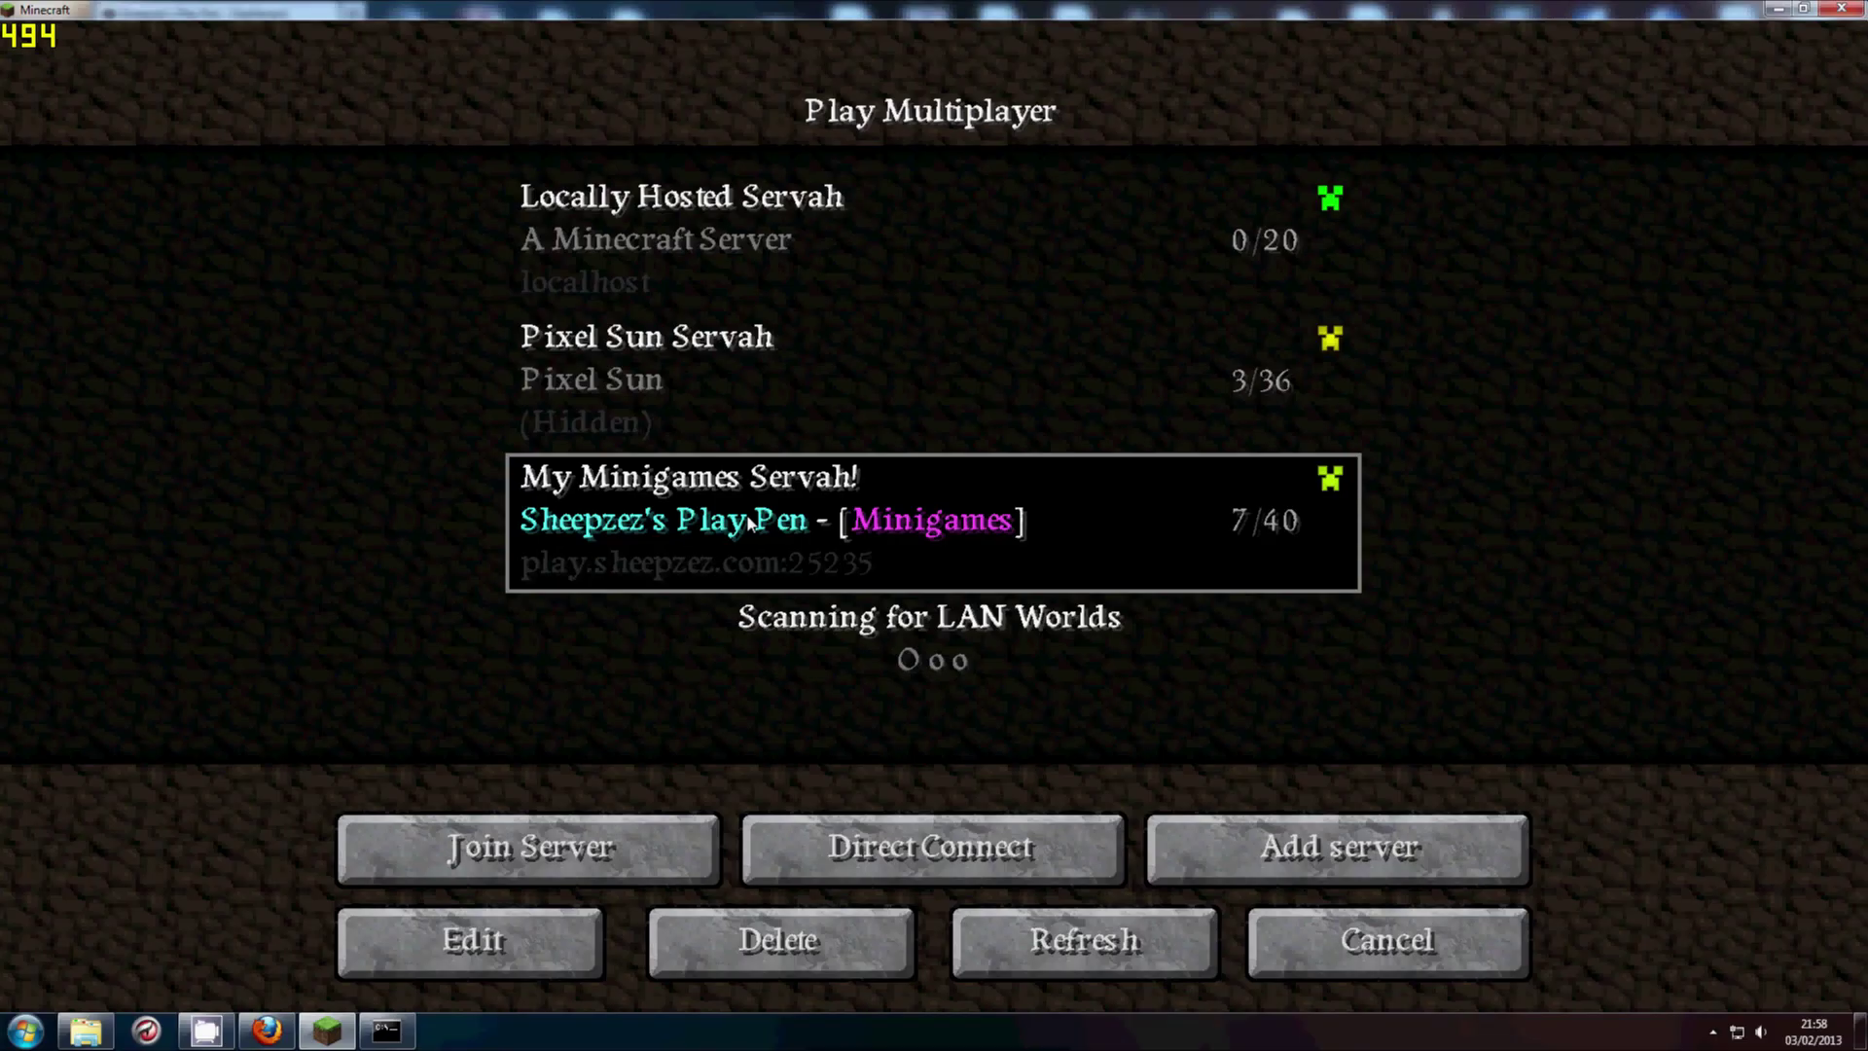
{"action": "double_click", "coordinate": [750, 522]}
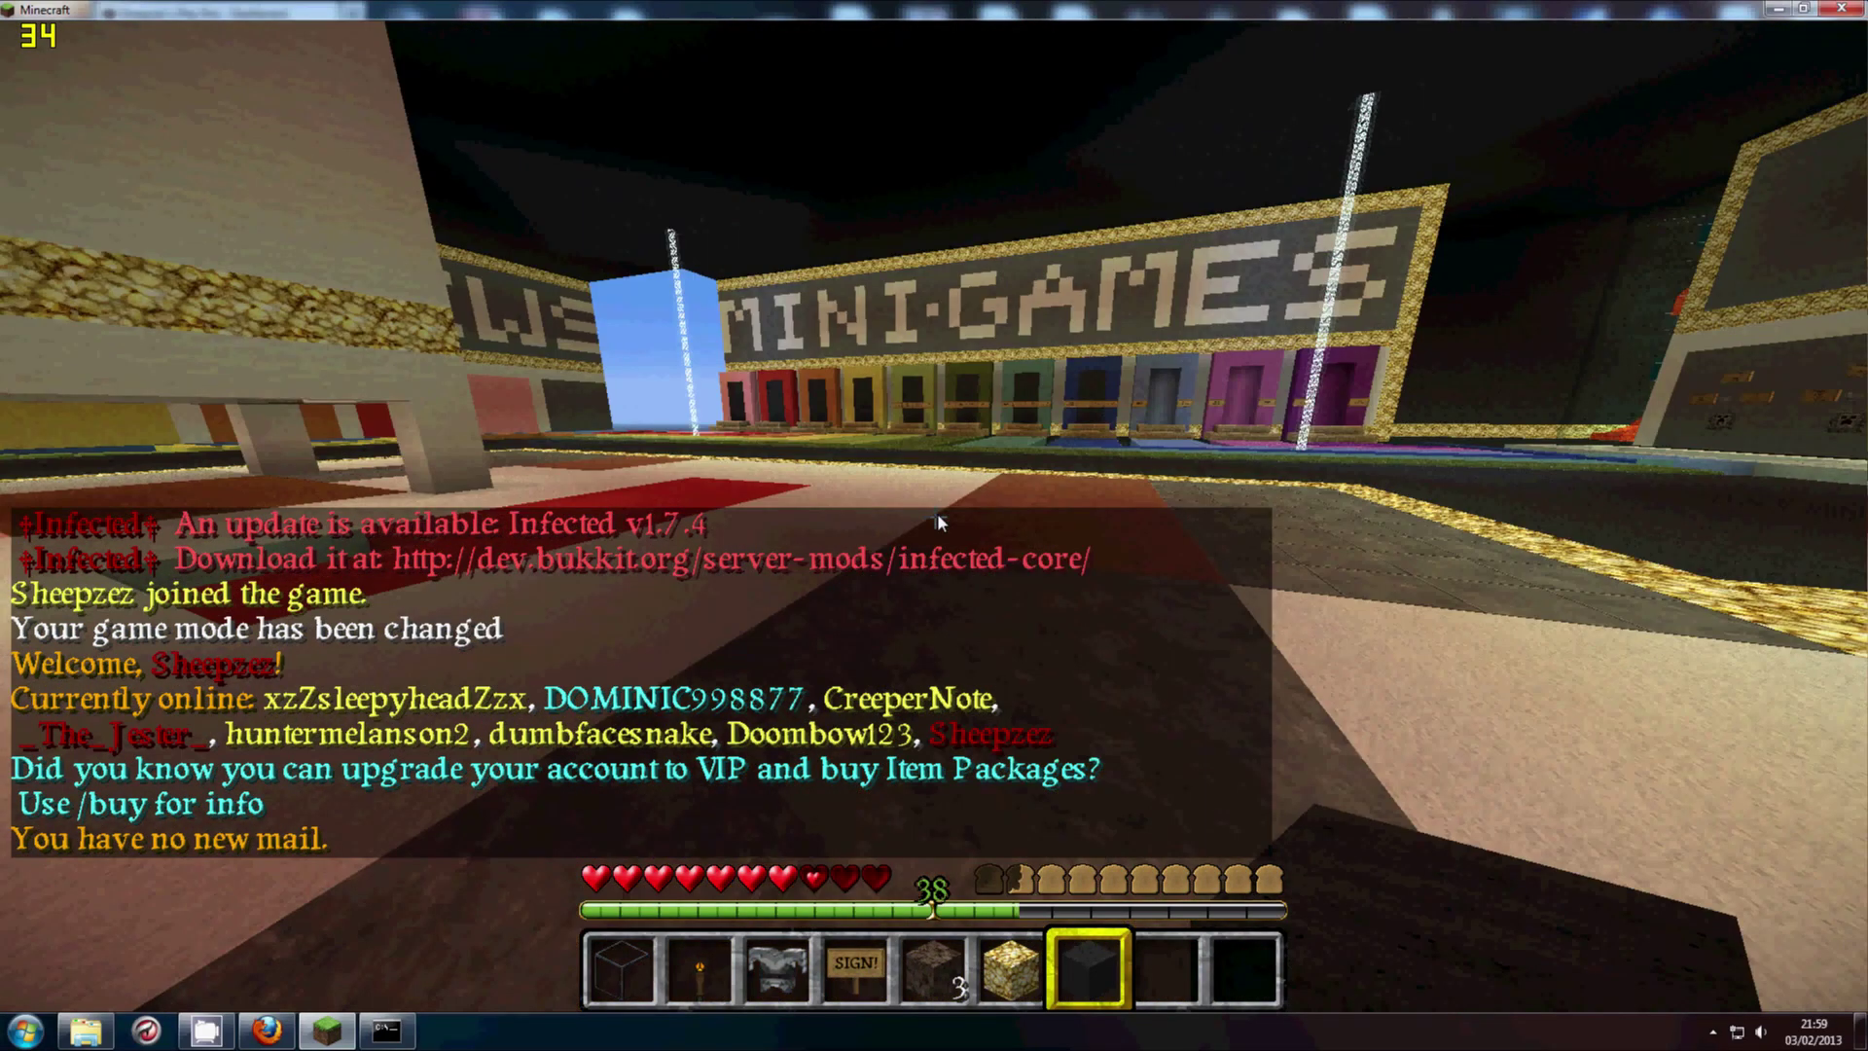
{"action": "key", "text": "e"}
{"action": "left_click", "coordinate": [1777, 9]}
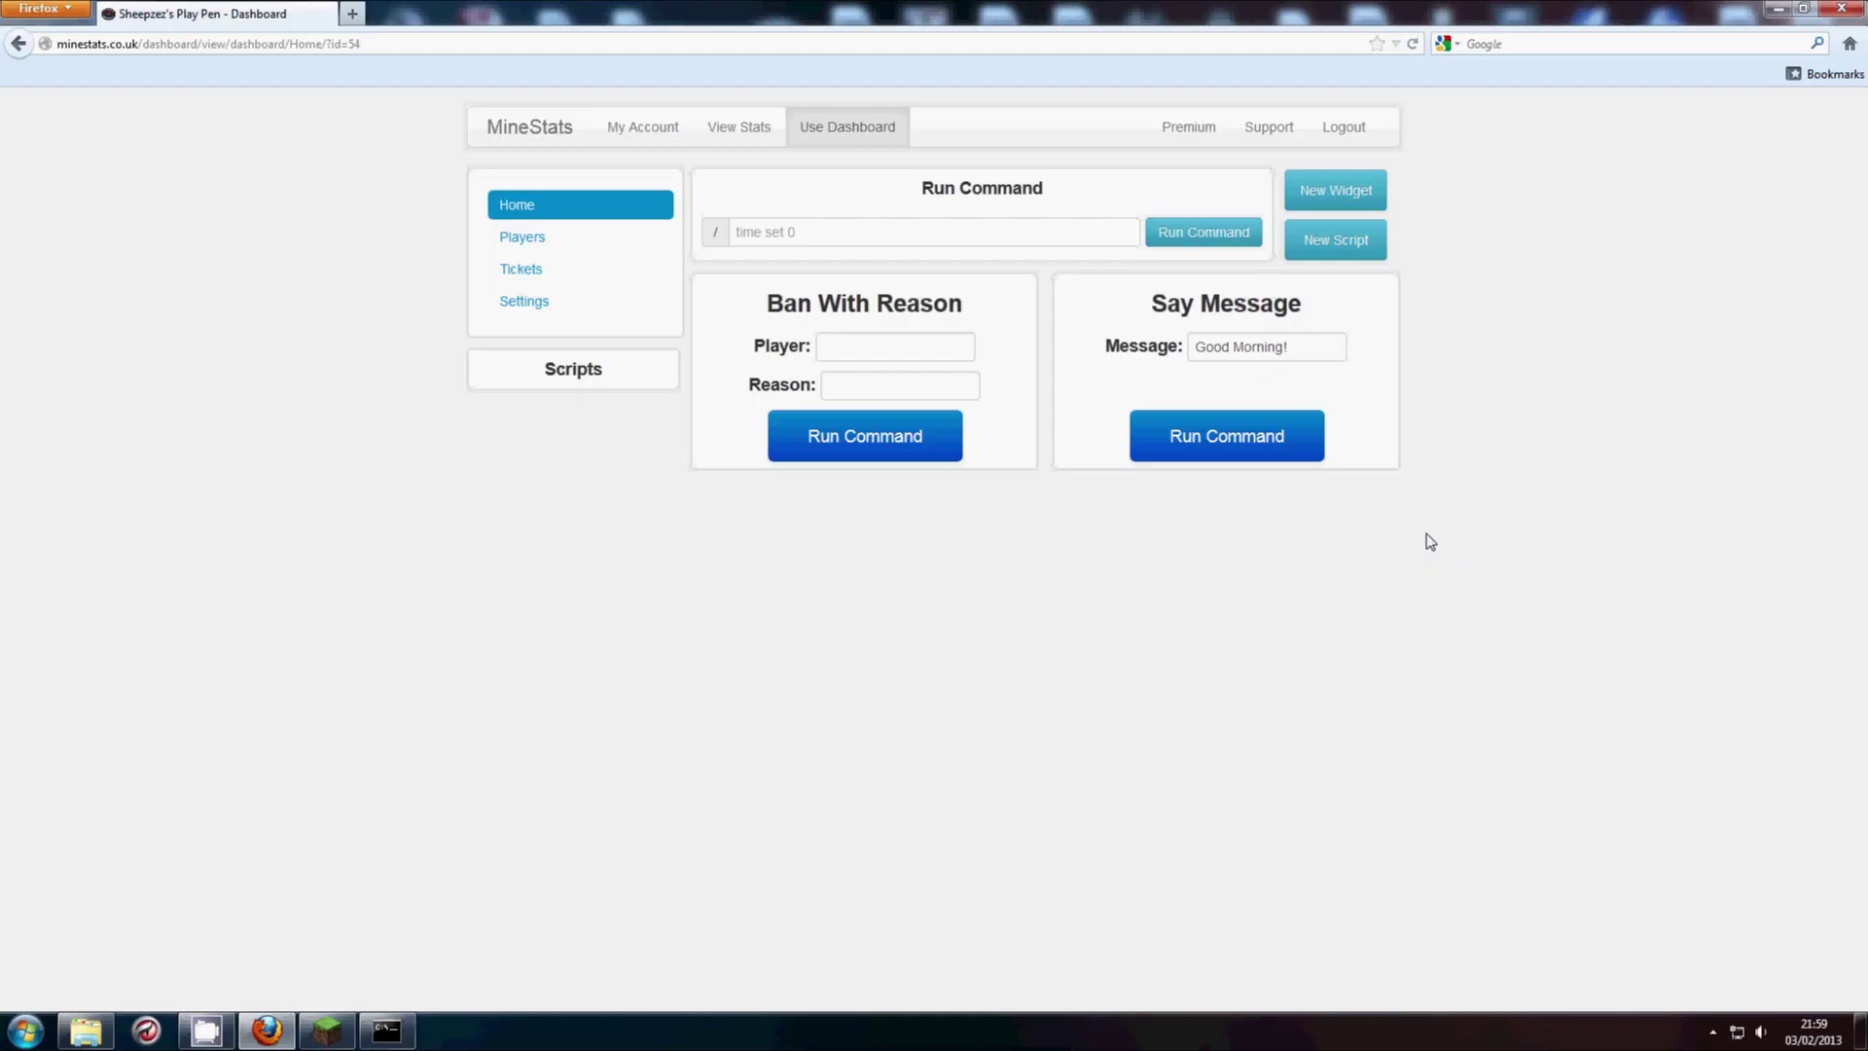
- Run the Say Message command and check the in-game chat in Minecraft for the broadcast message
{"action": "left_click", "coordinate": [1226, 435]}
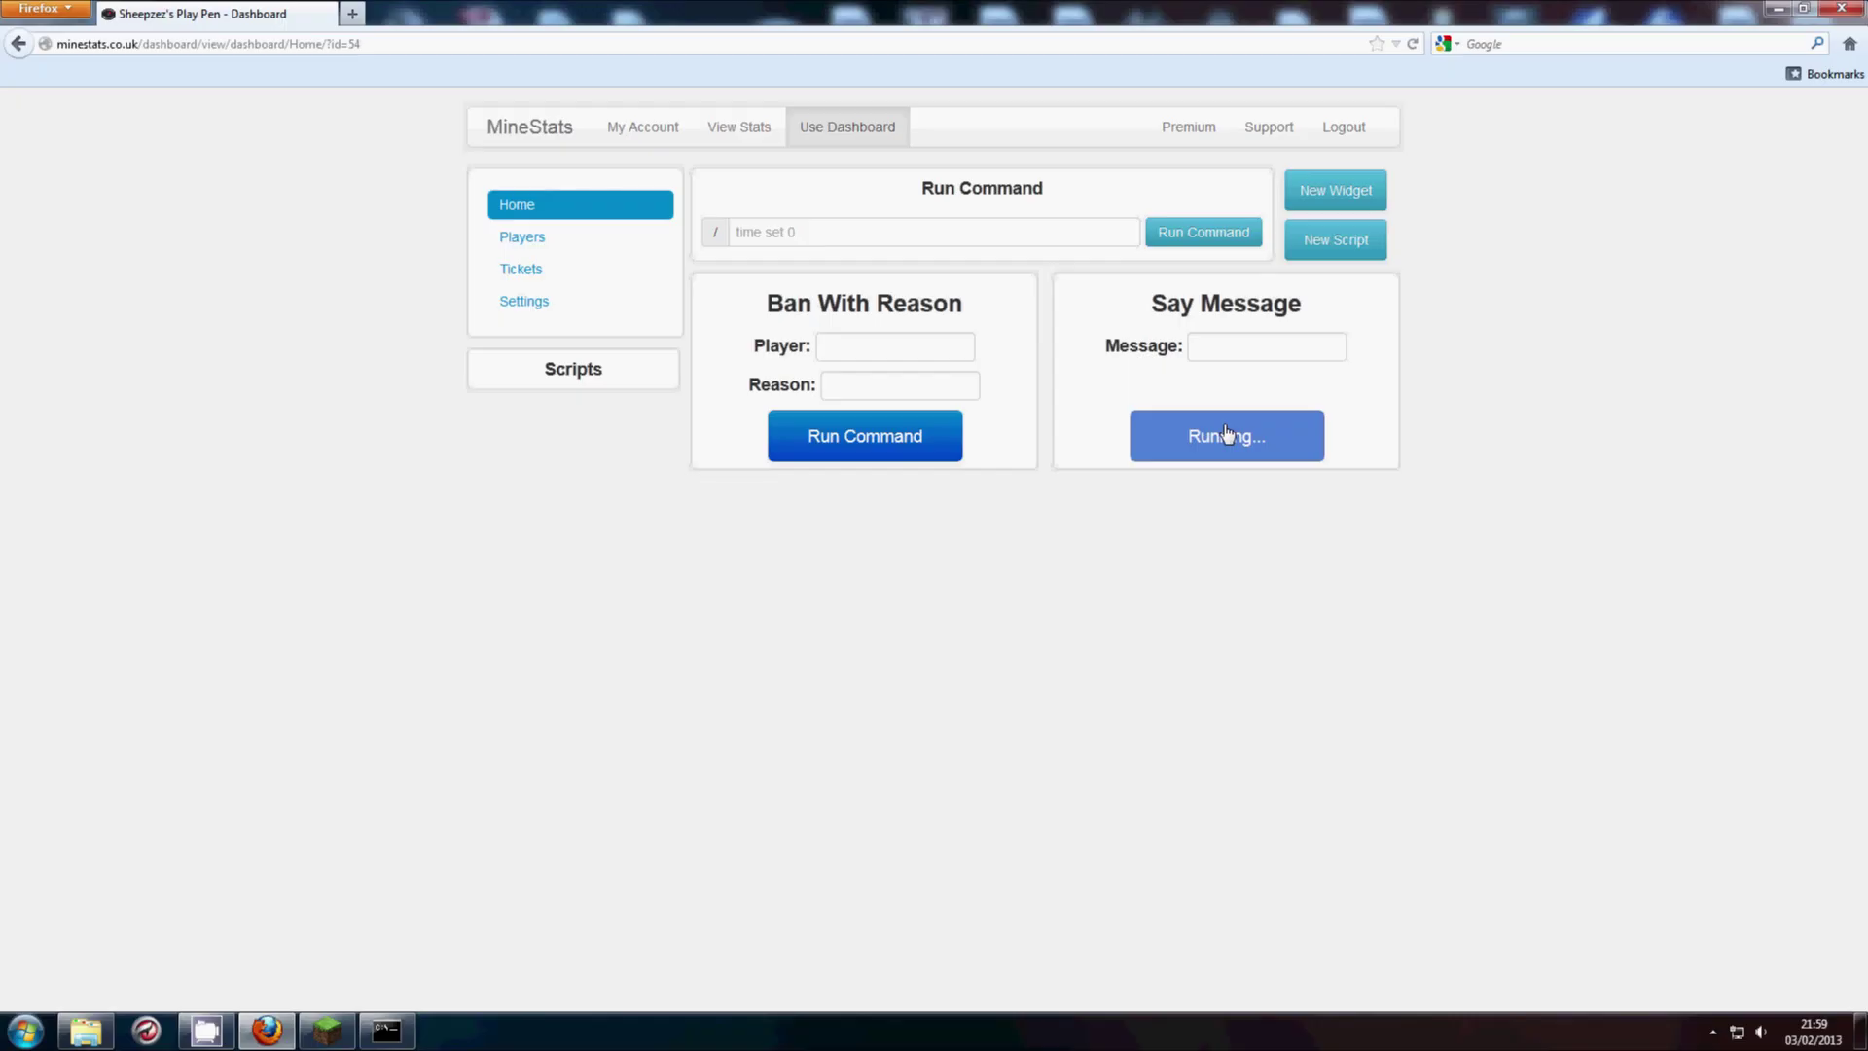
{"action": "mouse_move", "coordinate": [327, 1030]}
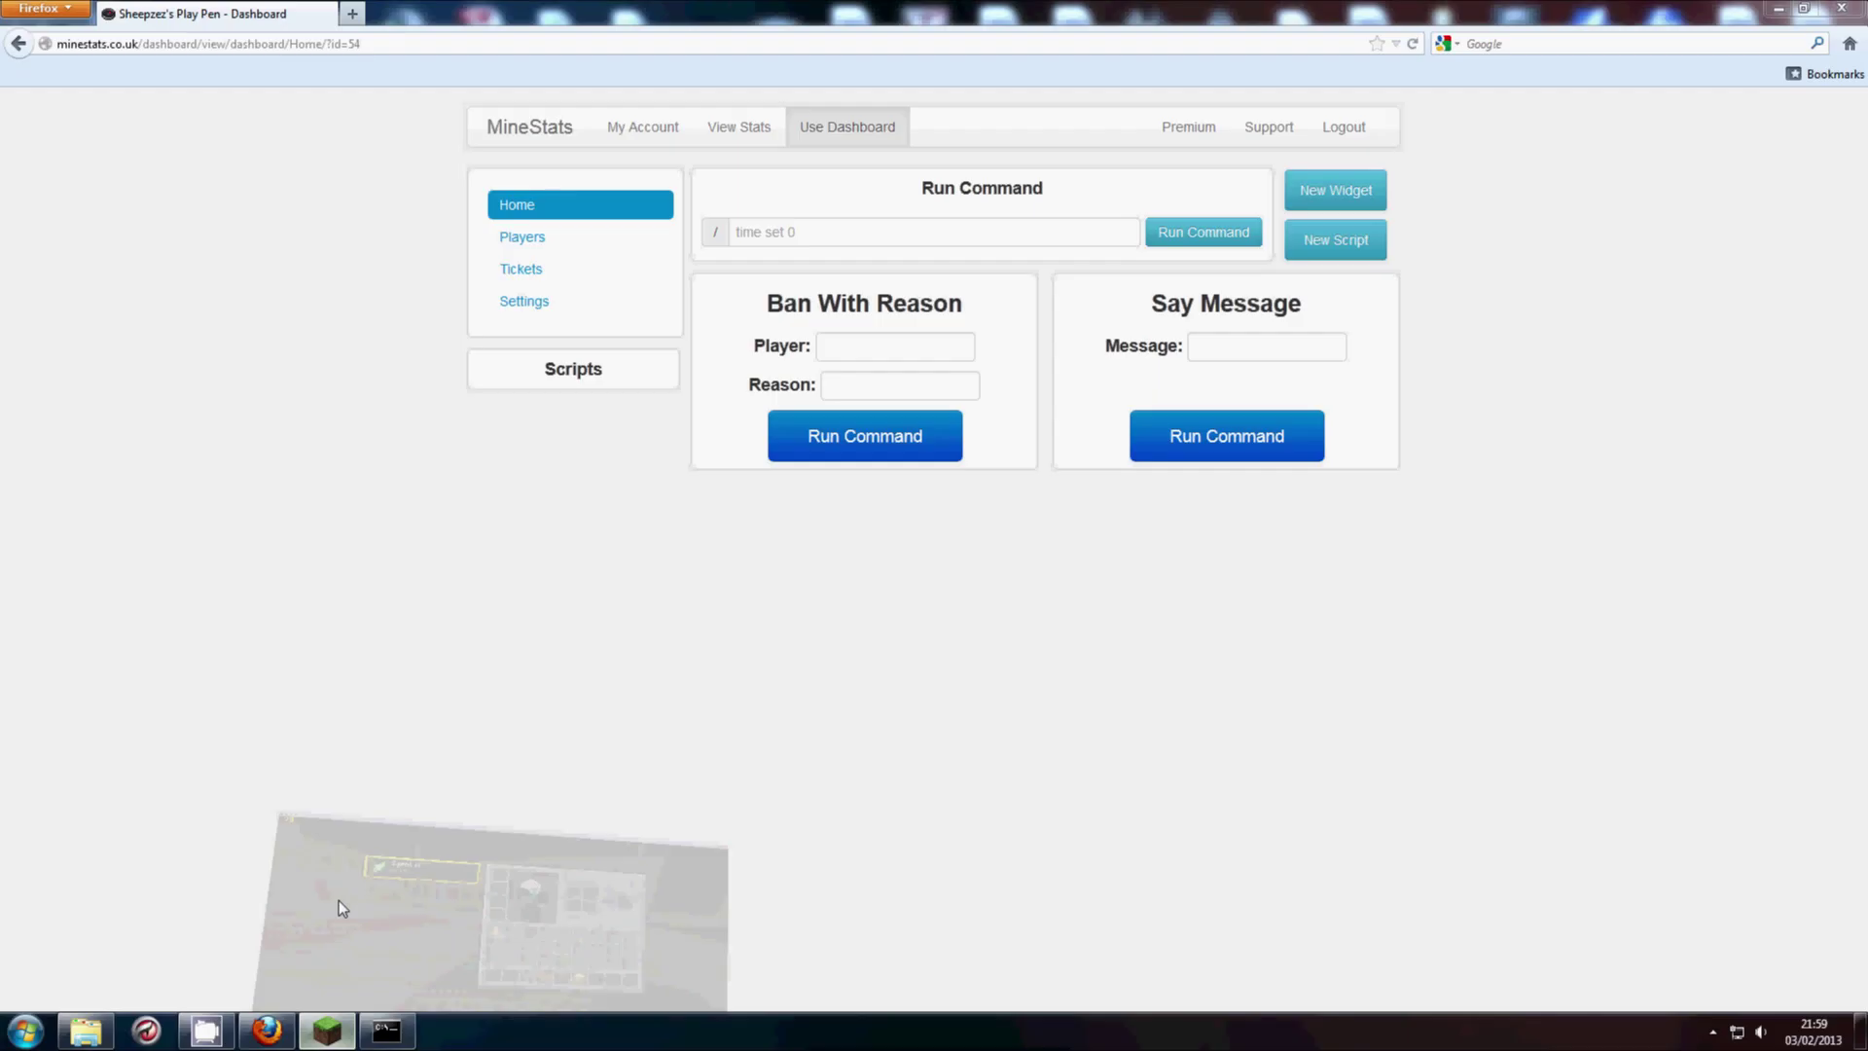
{"action": "left_click", "coordinate": [338, 901]}
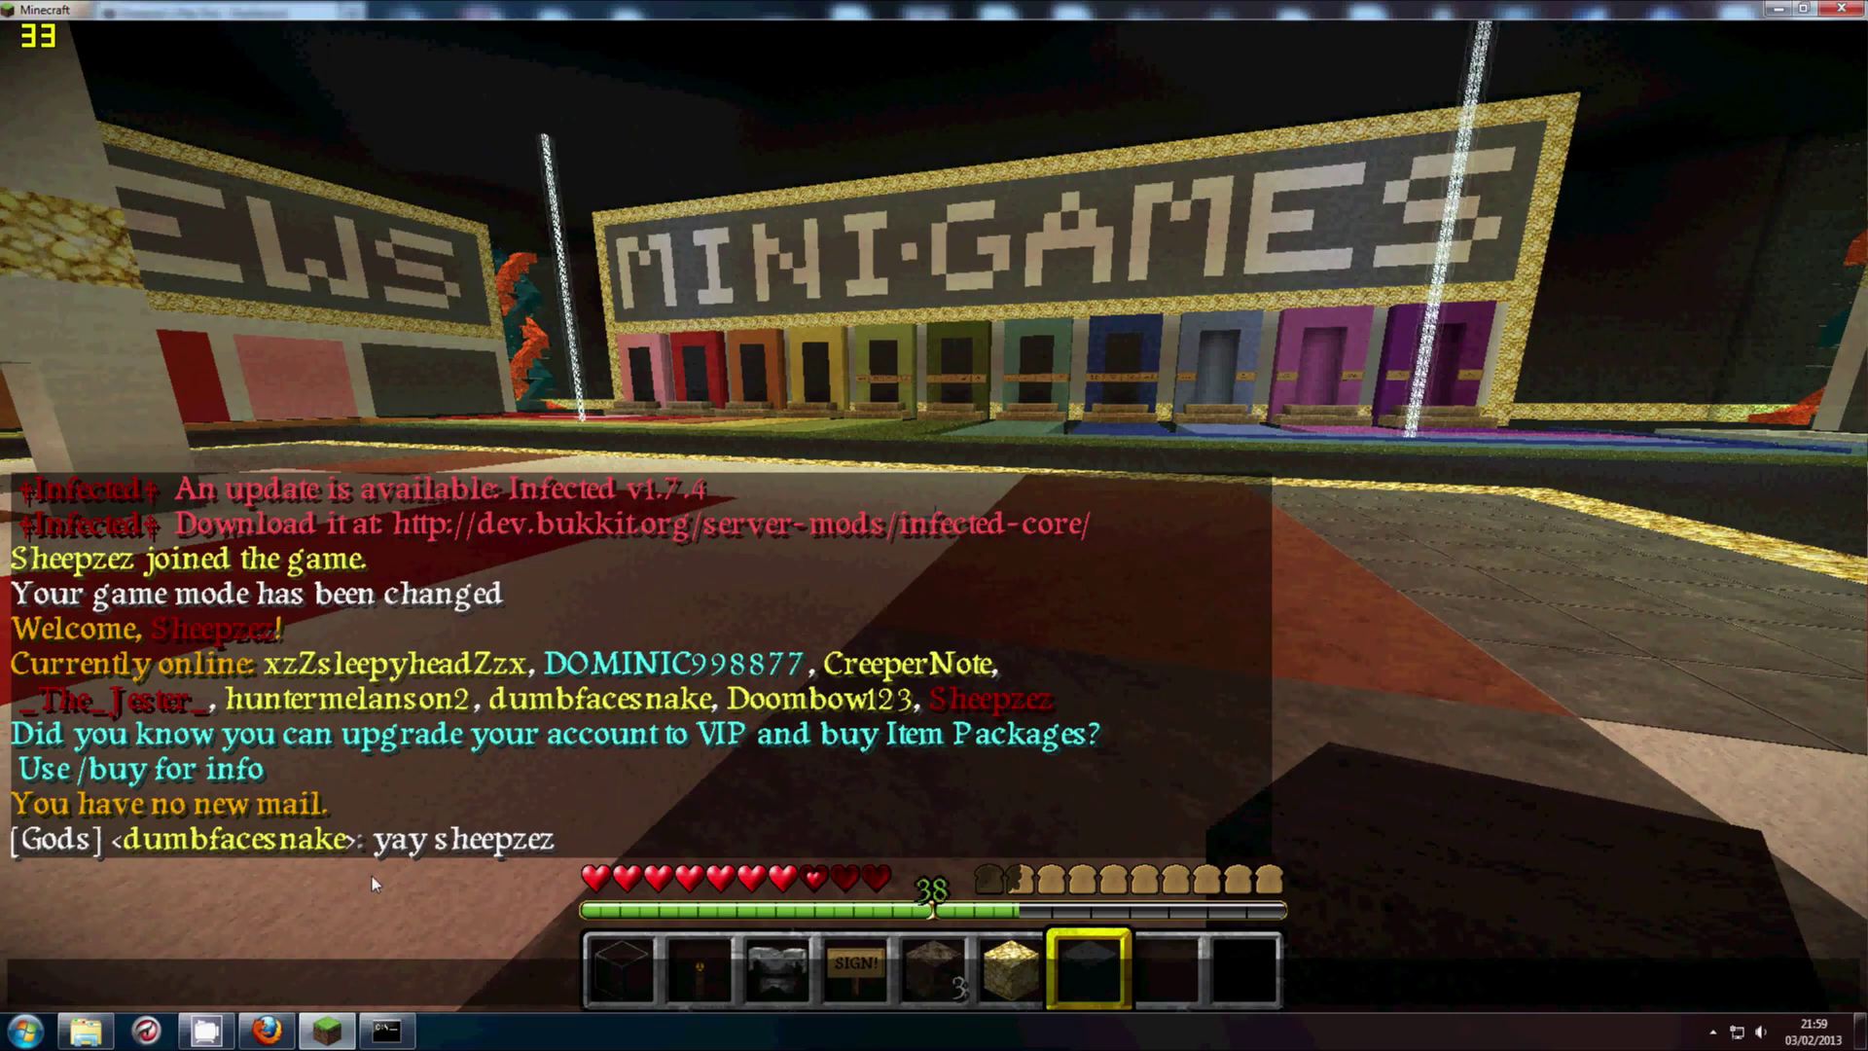
{"action": "key", "text": "Escape"}
{"action": "key", "text": "w"}
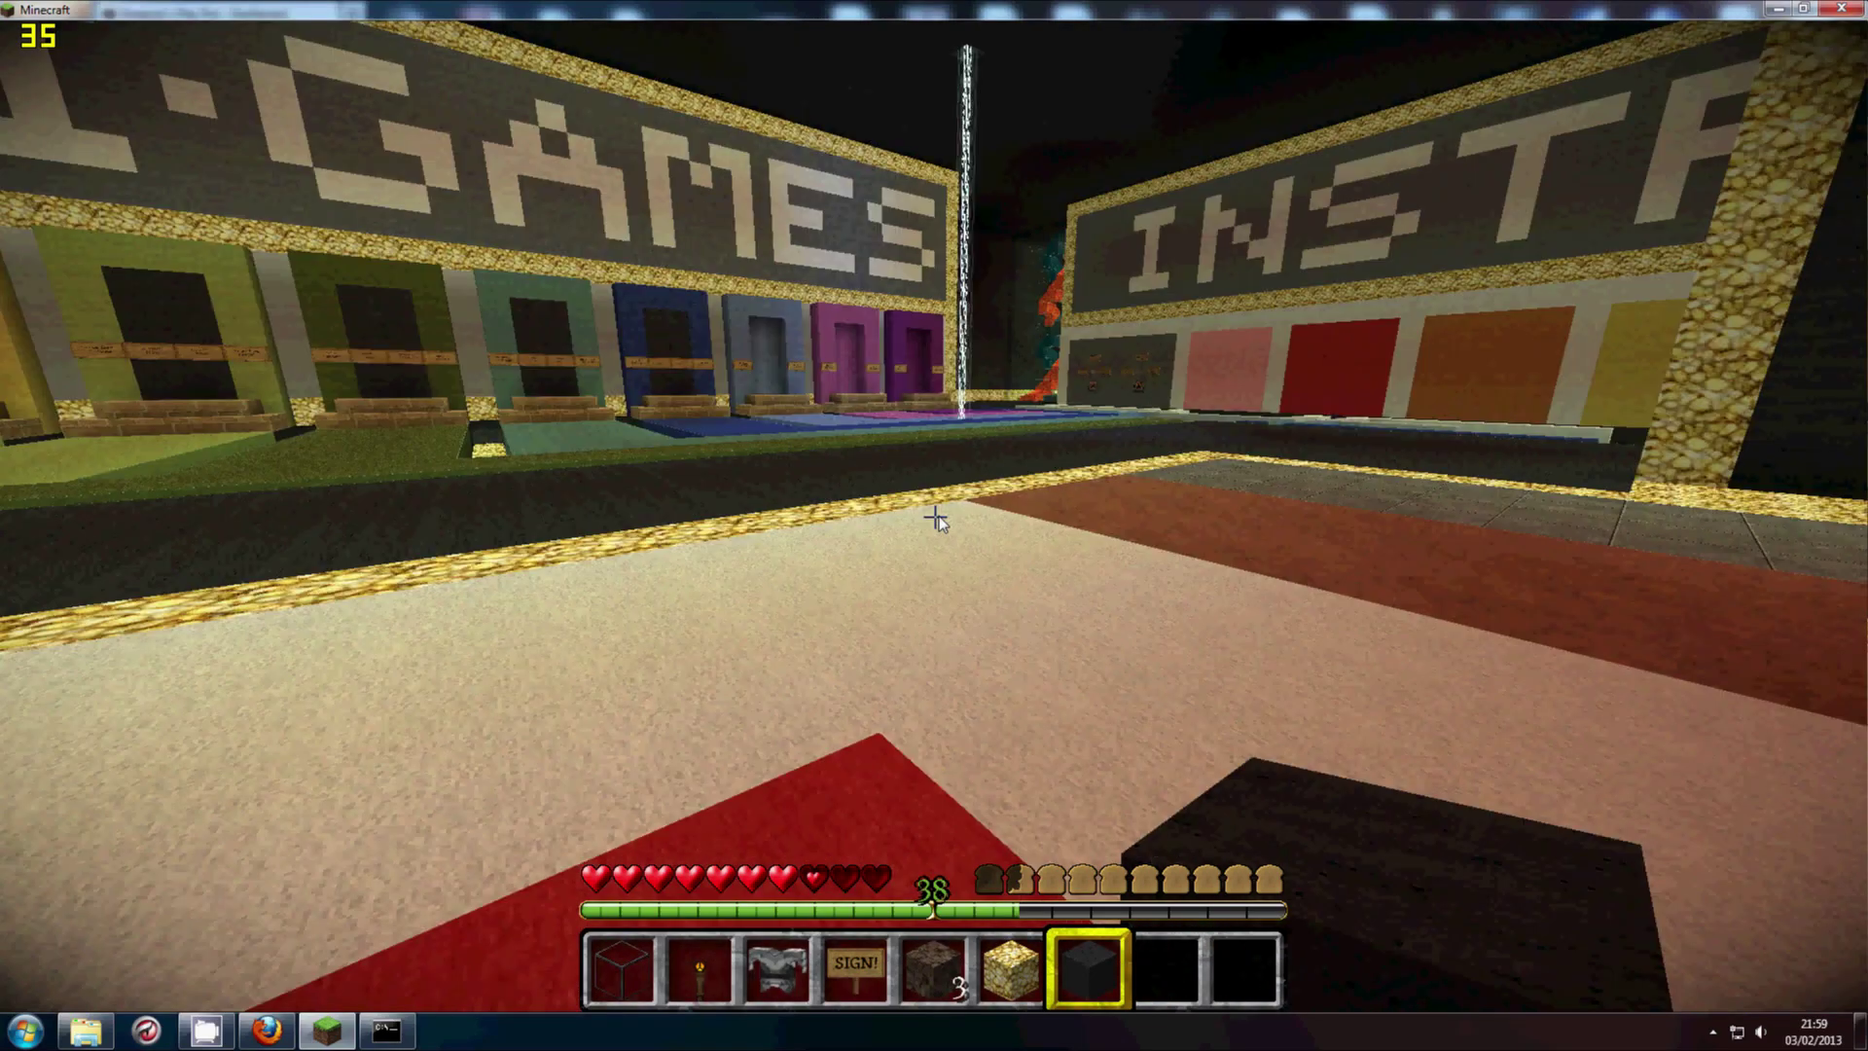
{"action": "key", "text": "t"}
{"action": "key", "text": "Escape"}
{"action": "key", "text": "t"}
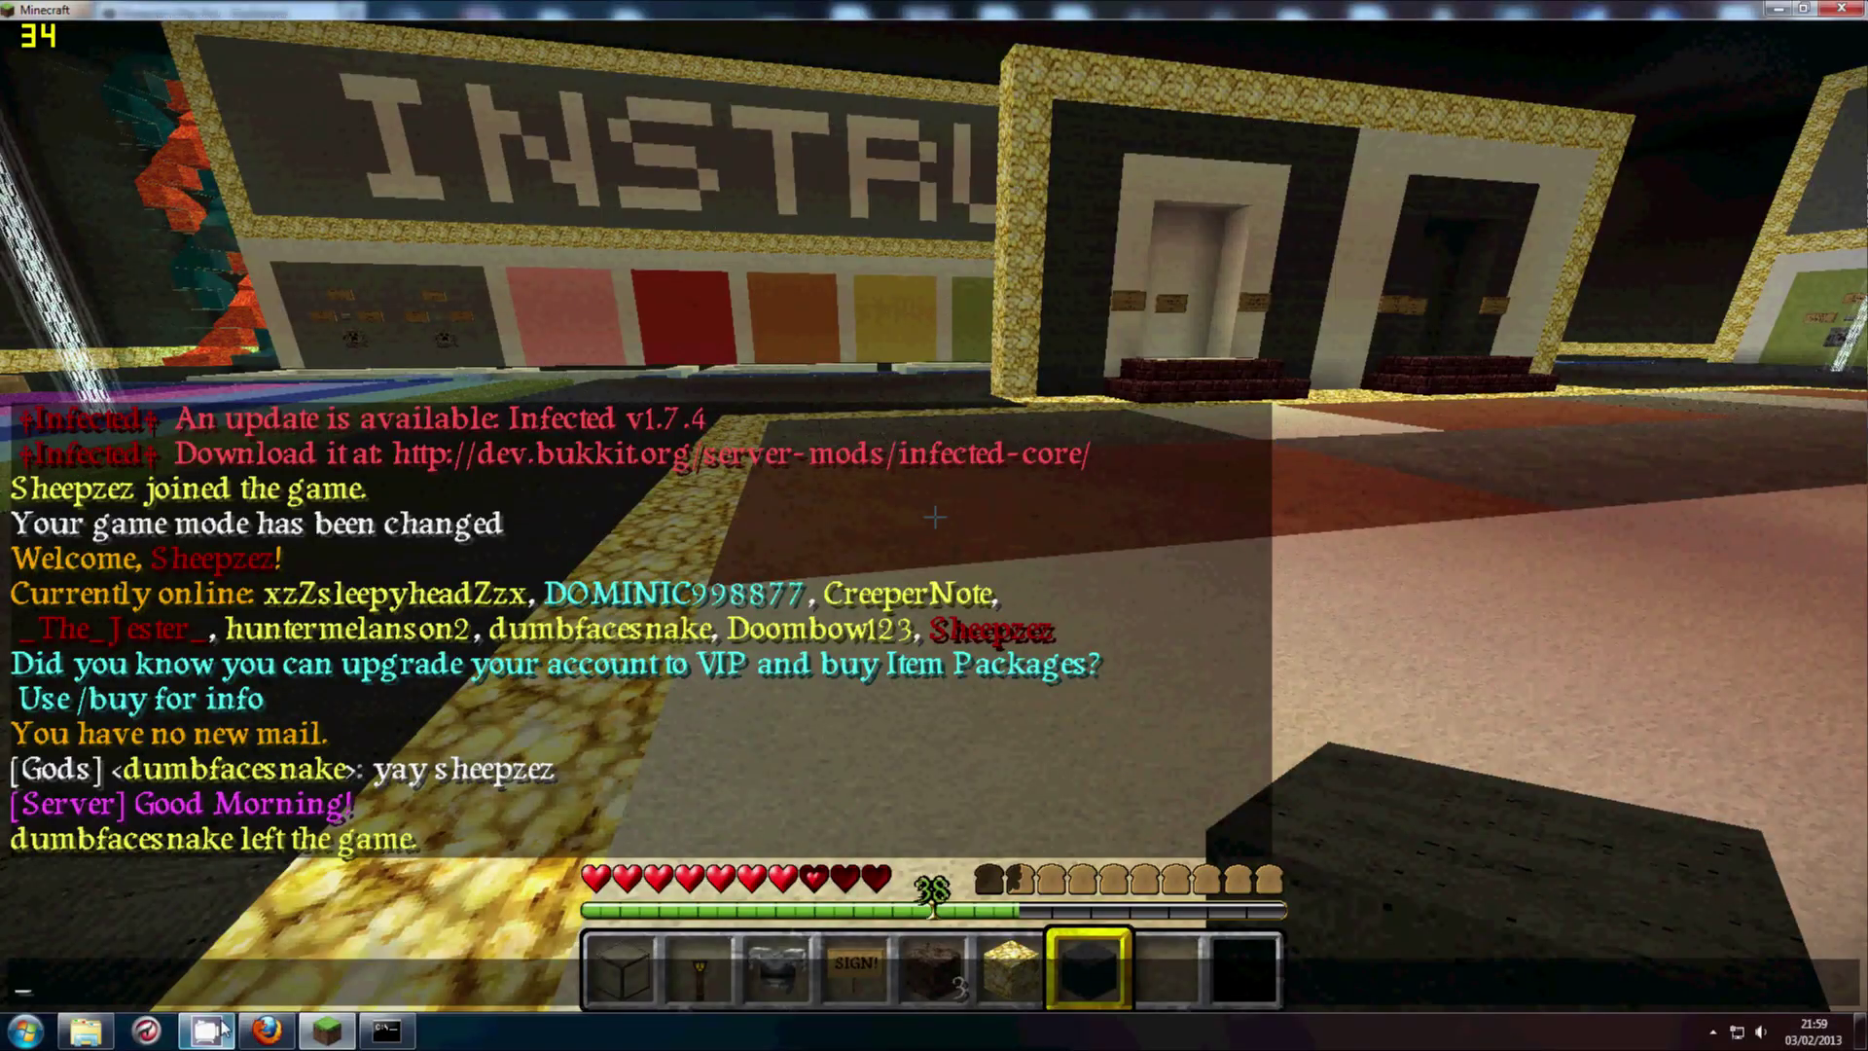
- Switch to Firefox and view the widget creation form on the Play Pen dashboard, closing it without creating anything
{"action": "left_click", "coordinate": [267, 1029]}
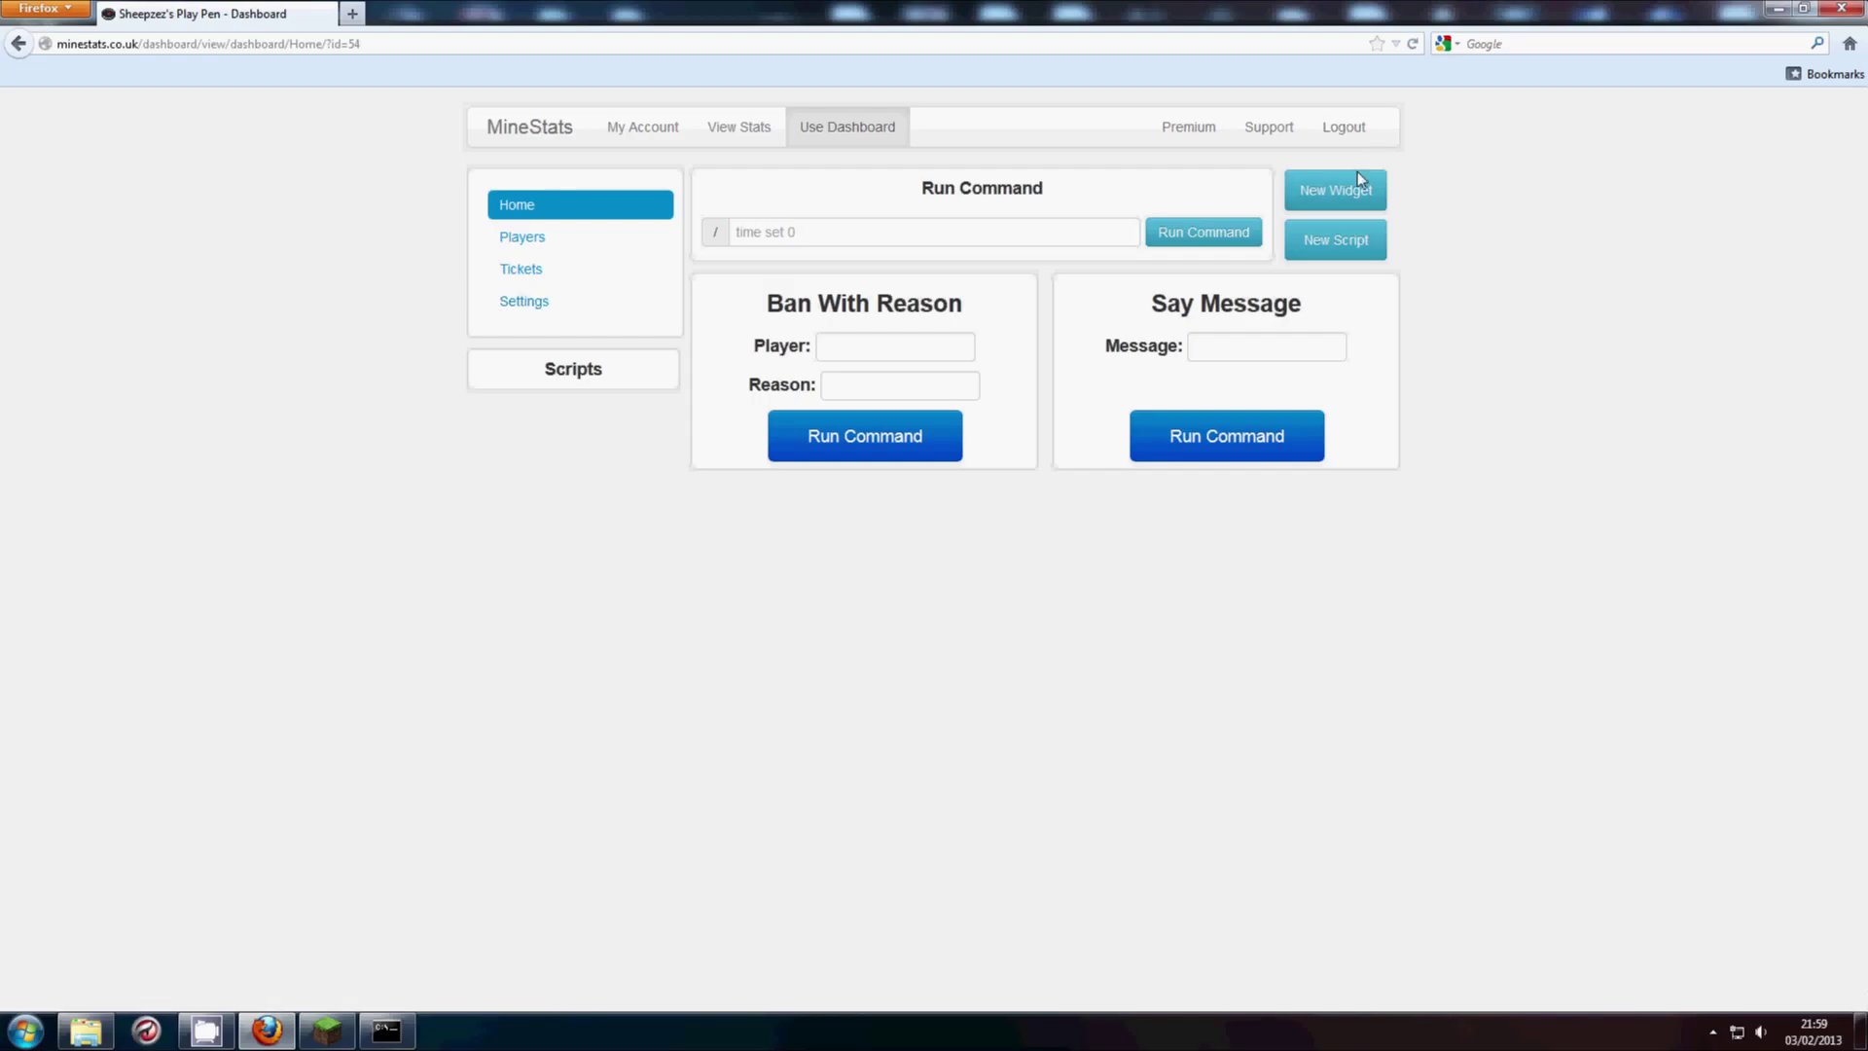
{"action": "left_click", "coordinate": [1365, 201]}
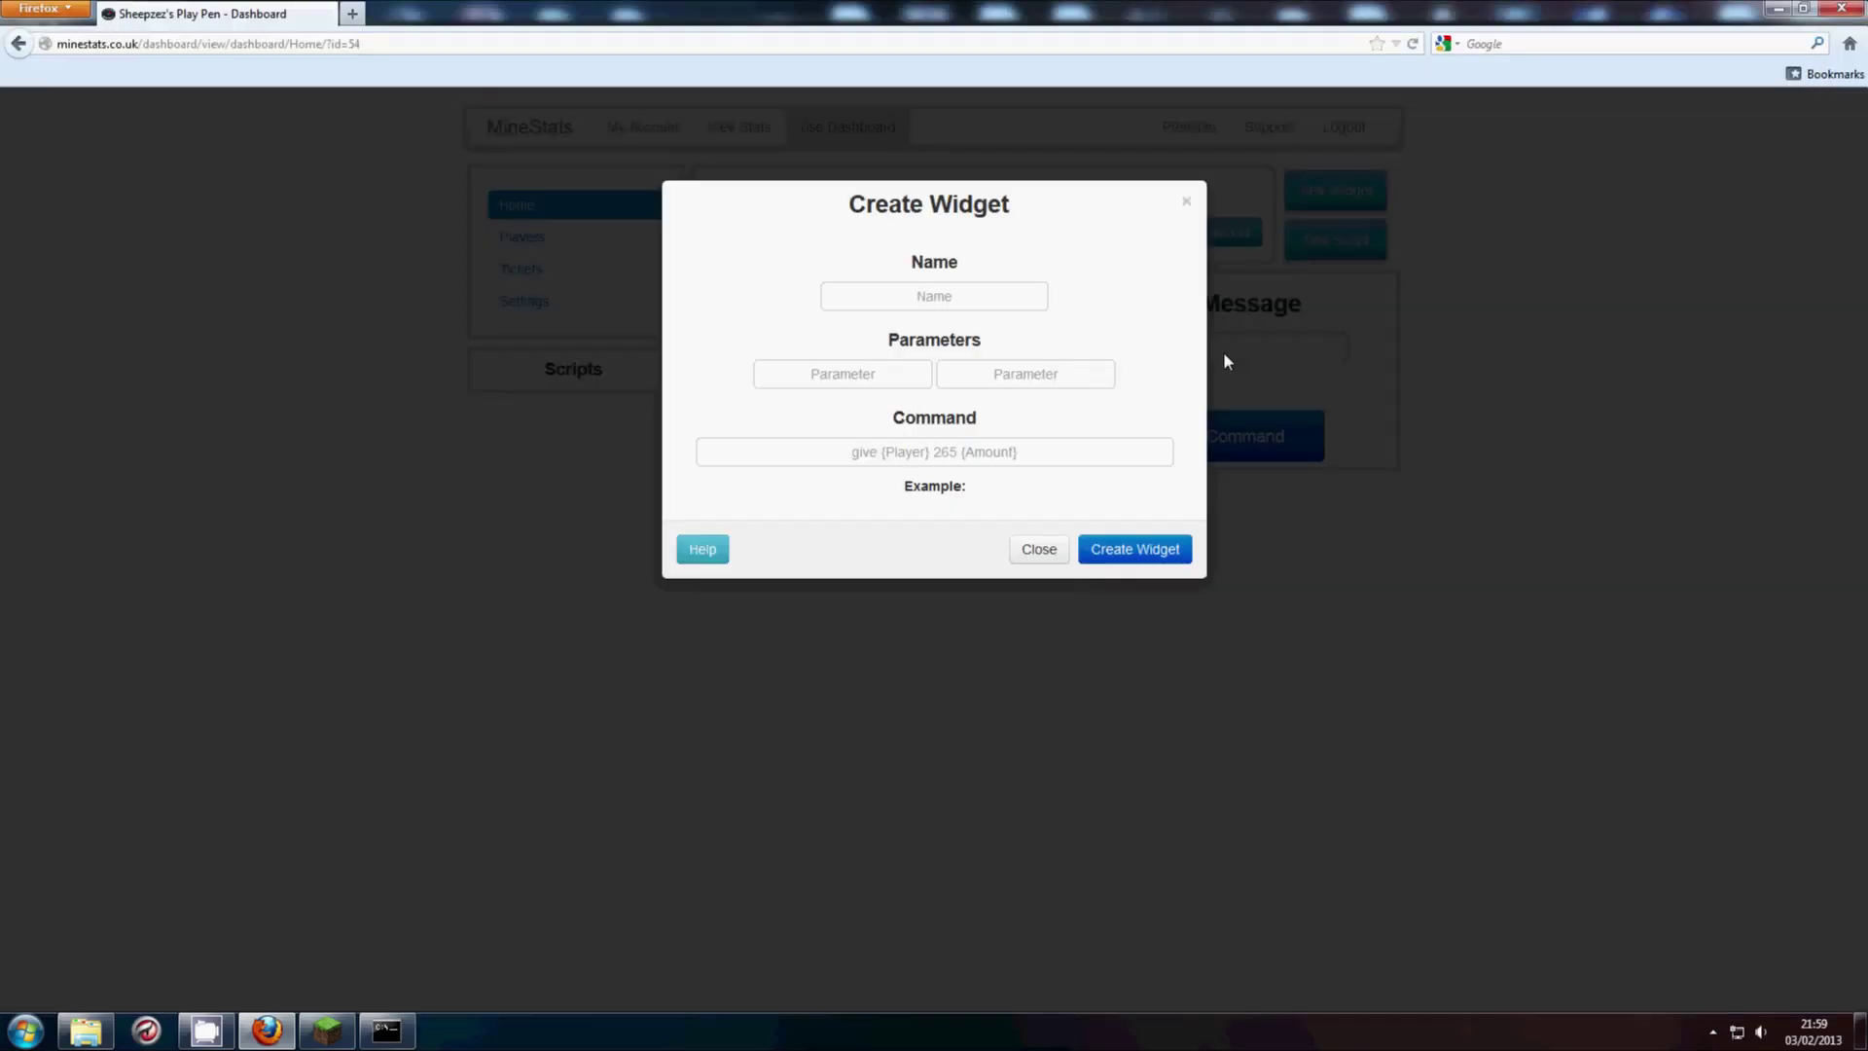
{"action": "left_click", "coordinate": [940, 296]}
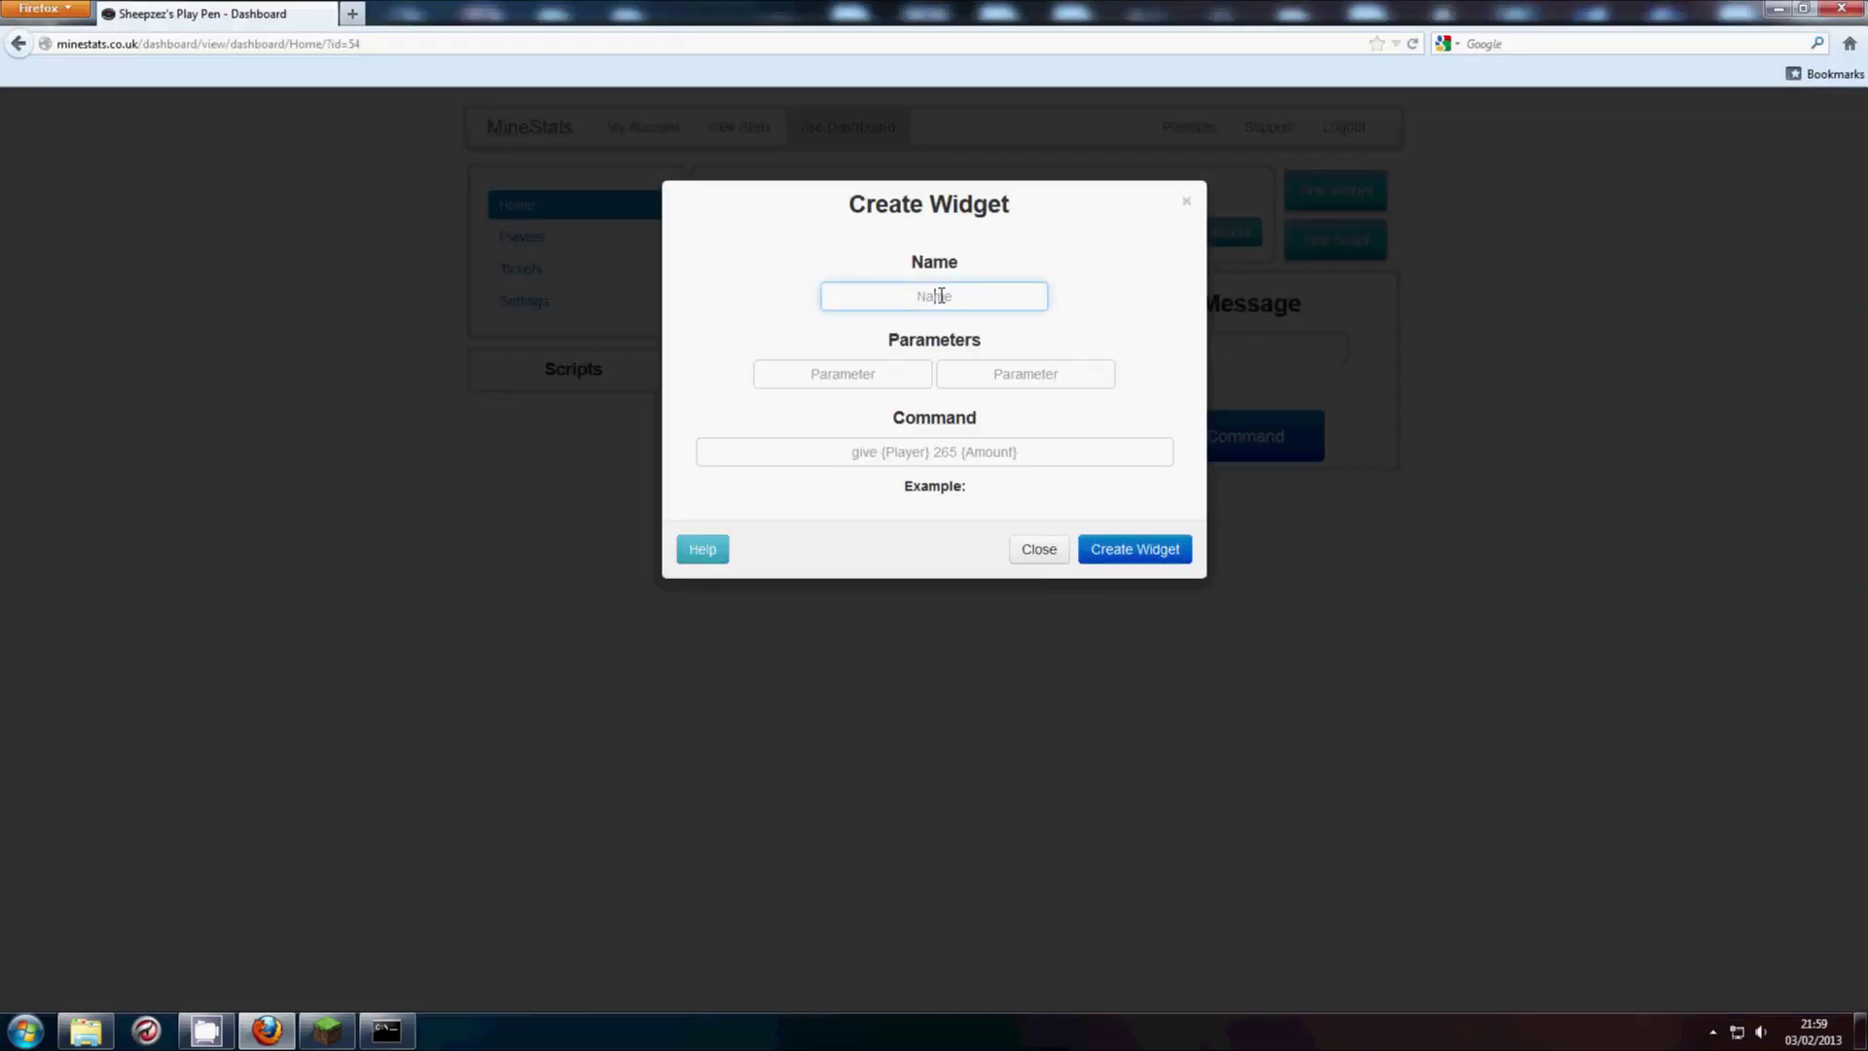
{"action": "left_click", "coordinate": [1186, 206]}
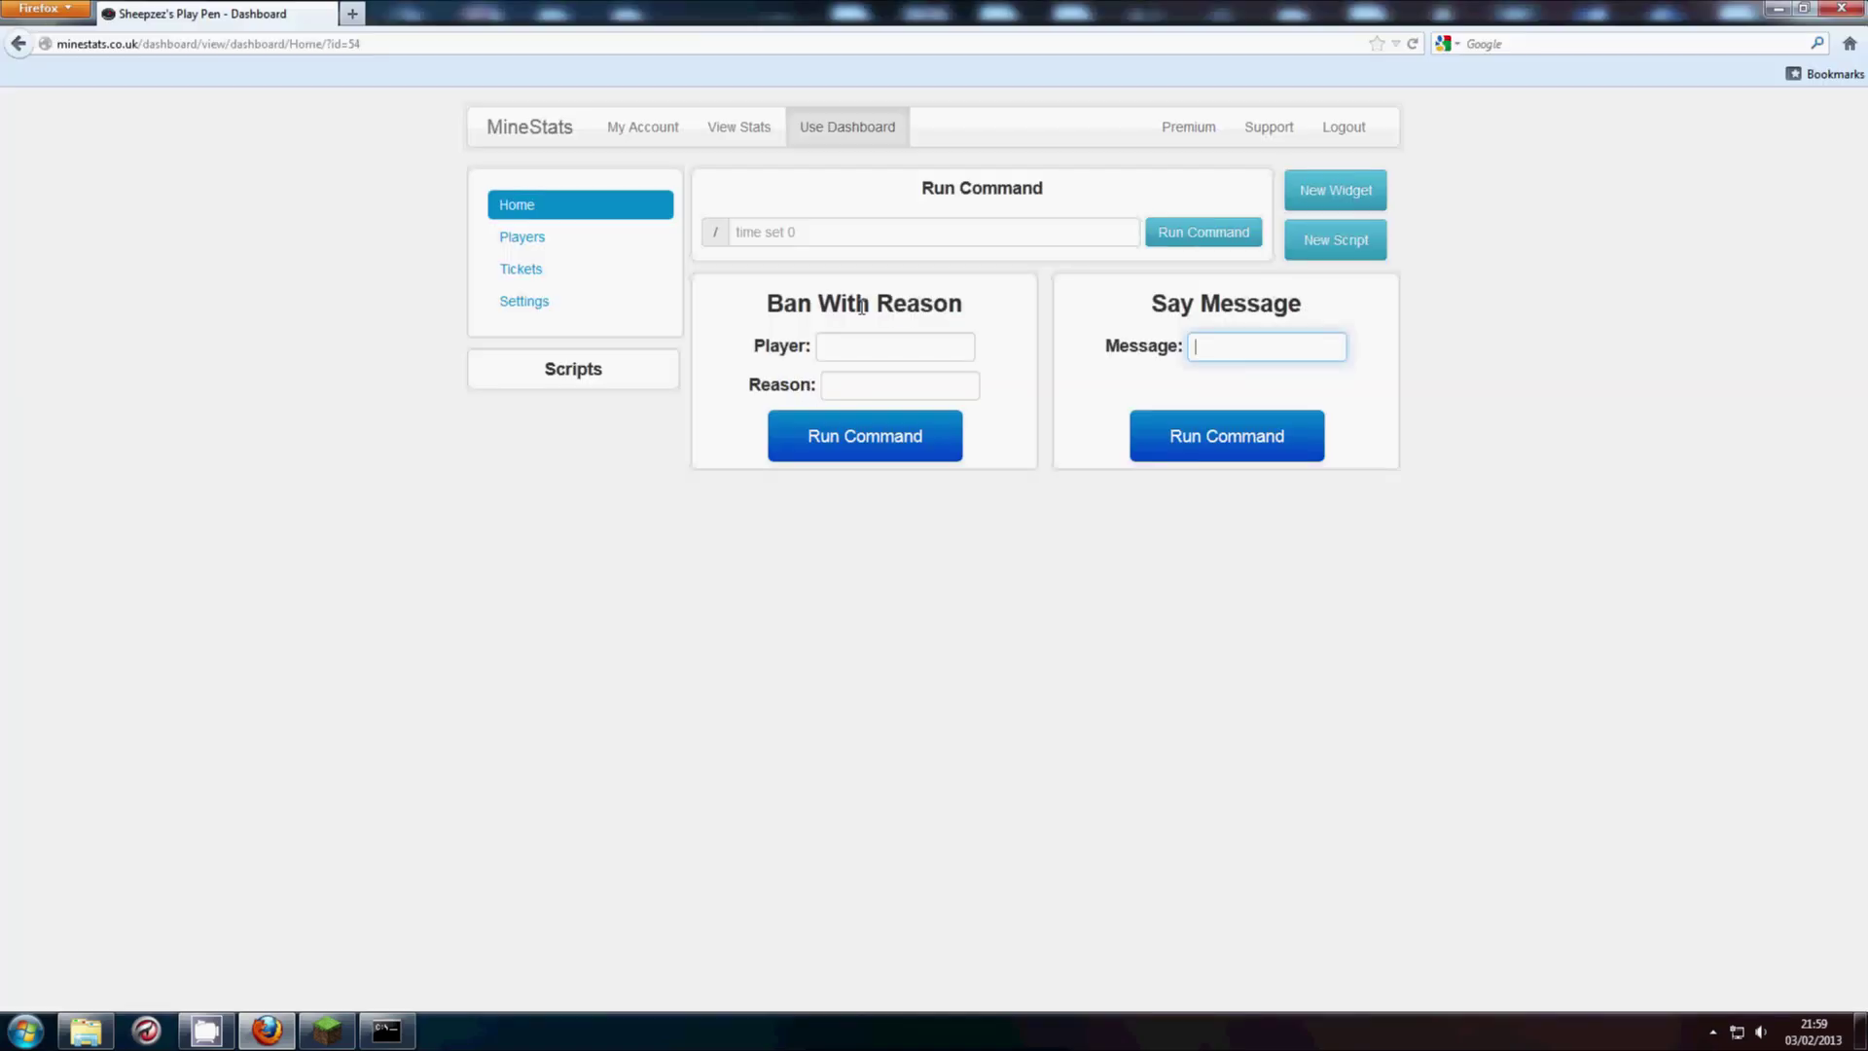
- Examine the name, parameter and command fields of the widget creation form, and compare them with the Ban With Reason widget's fields
{"action": "left_click", "coordinate": [1336, 191]}
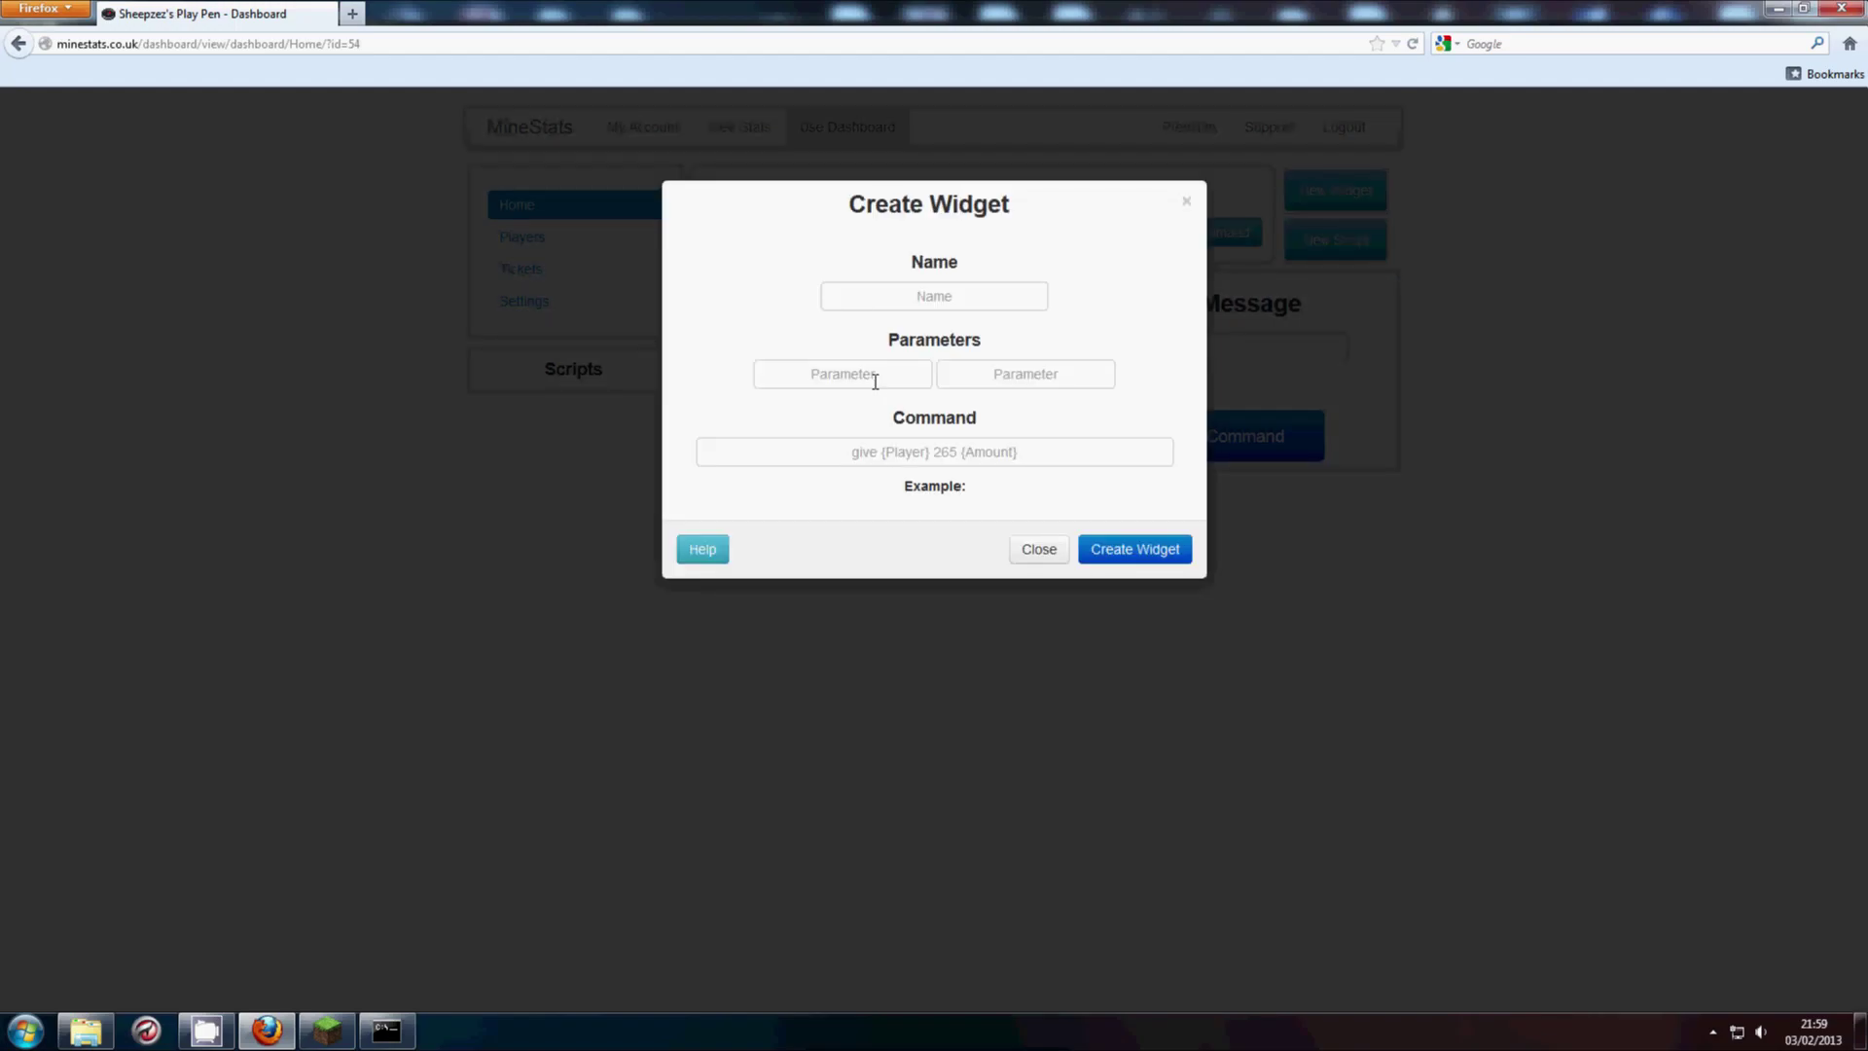
{"action": "left_click", "coordinate": [893, 454]}
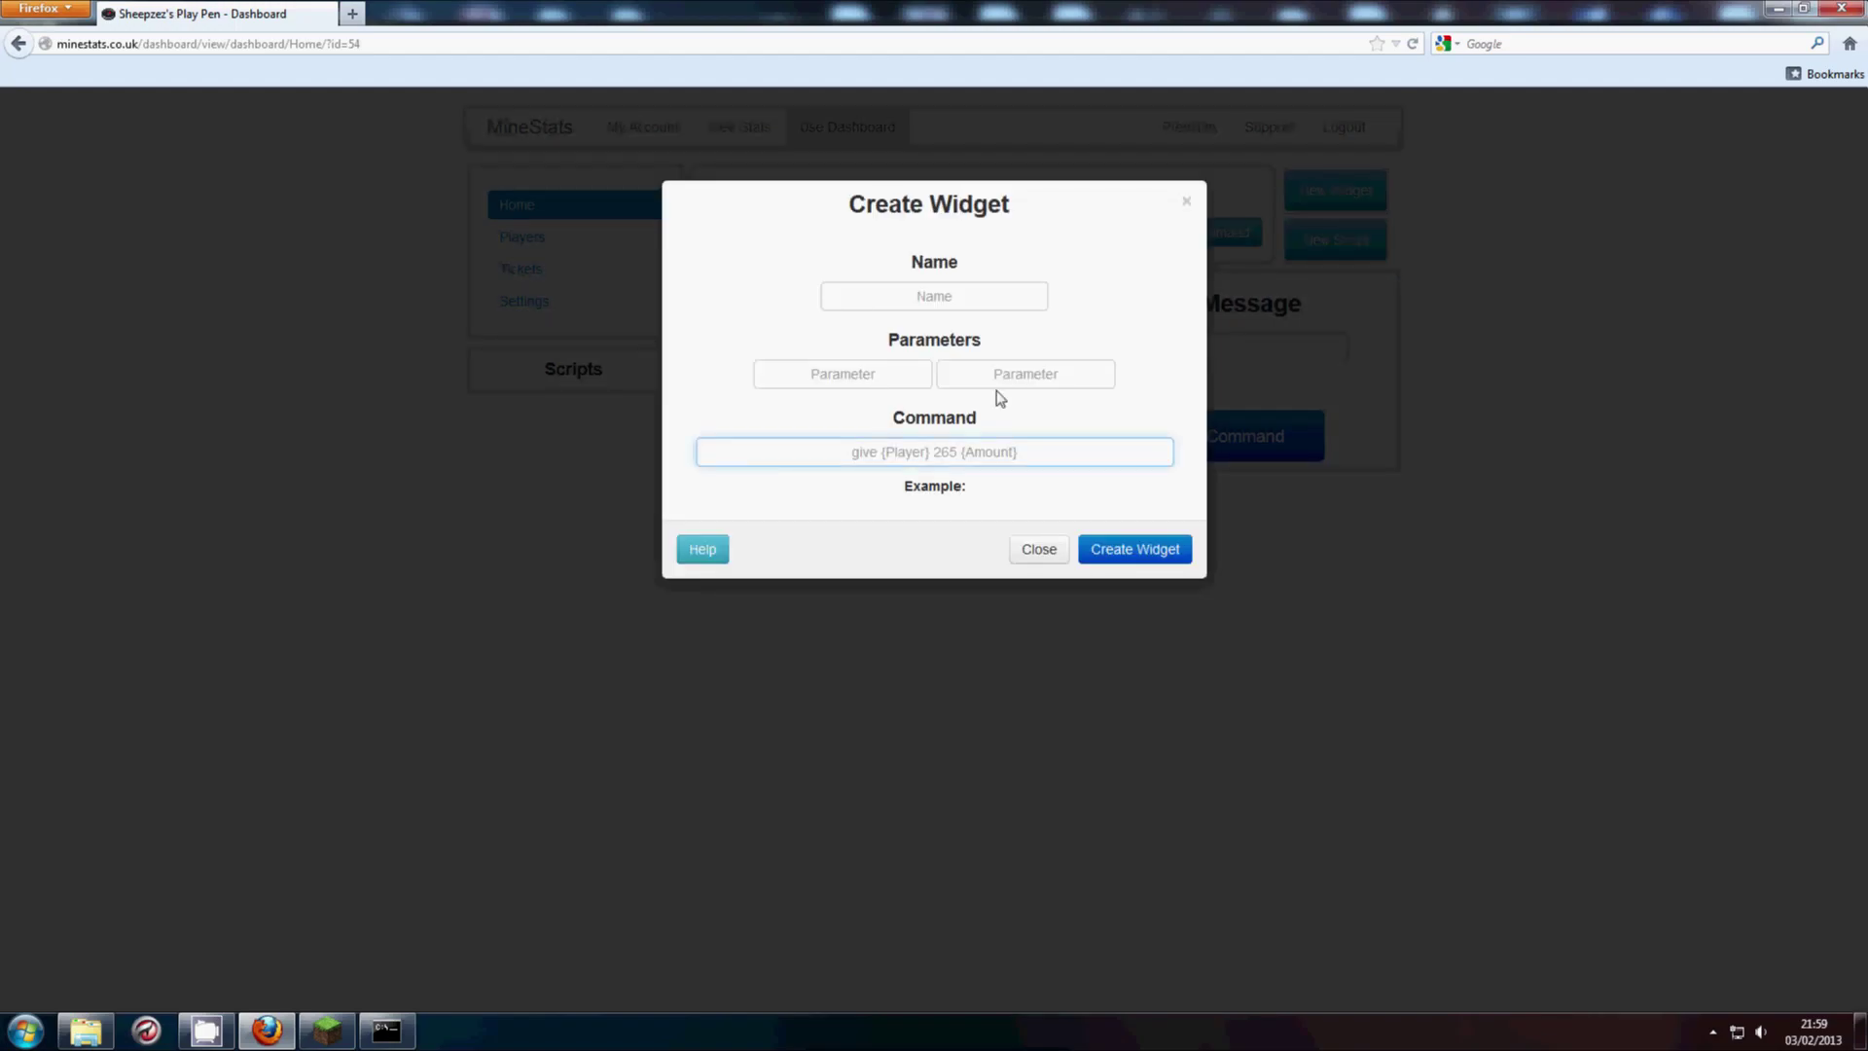
{"action": "left_click", "coordinate": [843, 375]}
{"action": "left_click", "coordinate": [990, 341]}
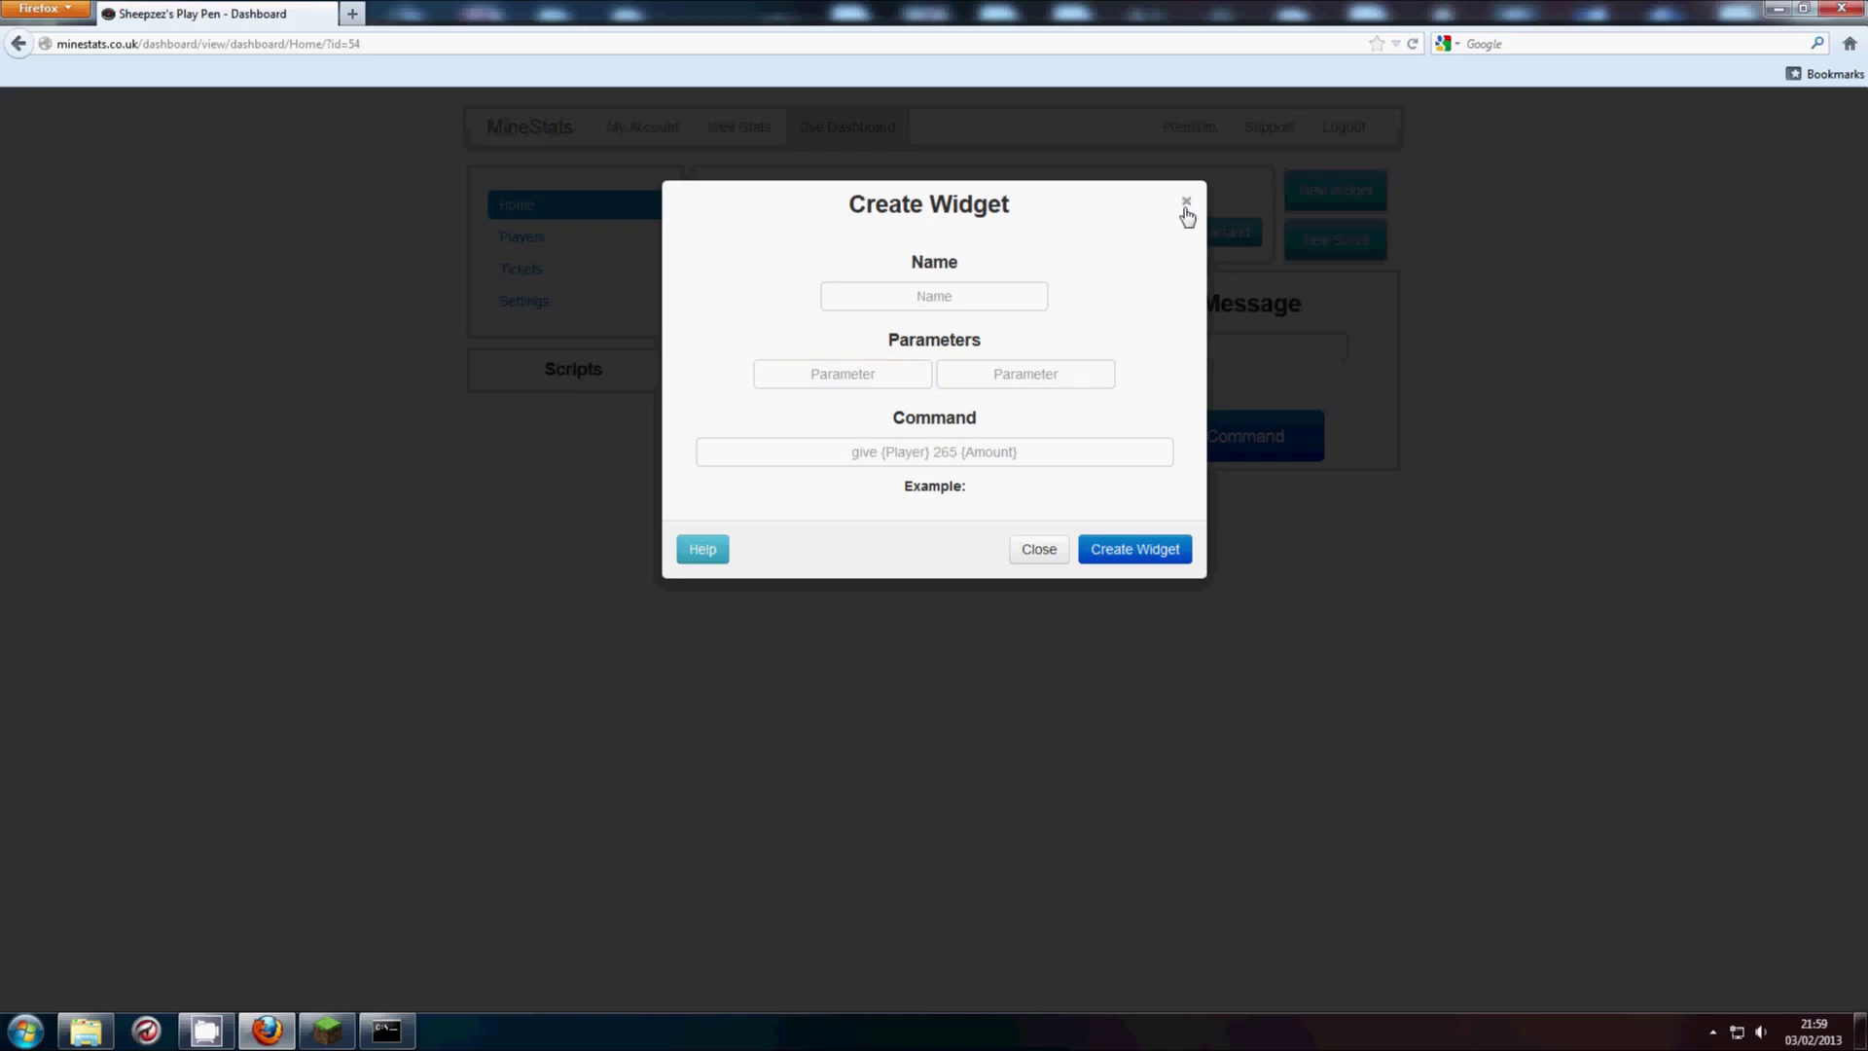
{"action": "left_click", "coordinate": [1004, 386]}
{"action": "left_click", "coordinate": [914, 385]}
{"action": "left_click", "coordinate": [885, 410]}
{"action": "left_click", "coordinate": [1017, 454]}
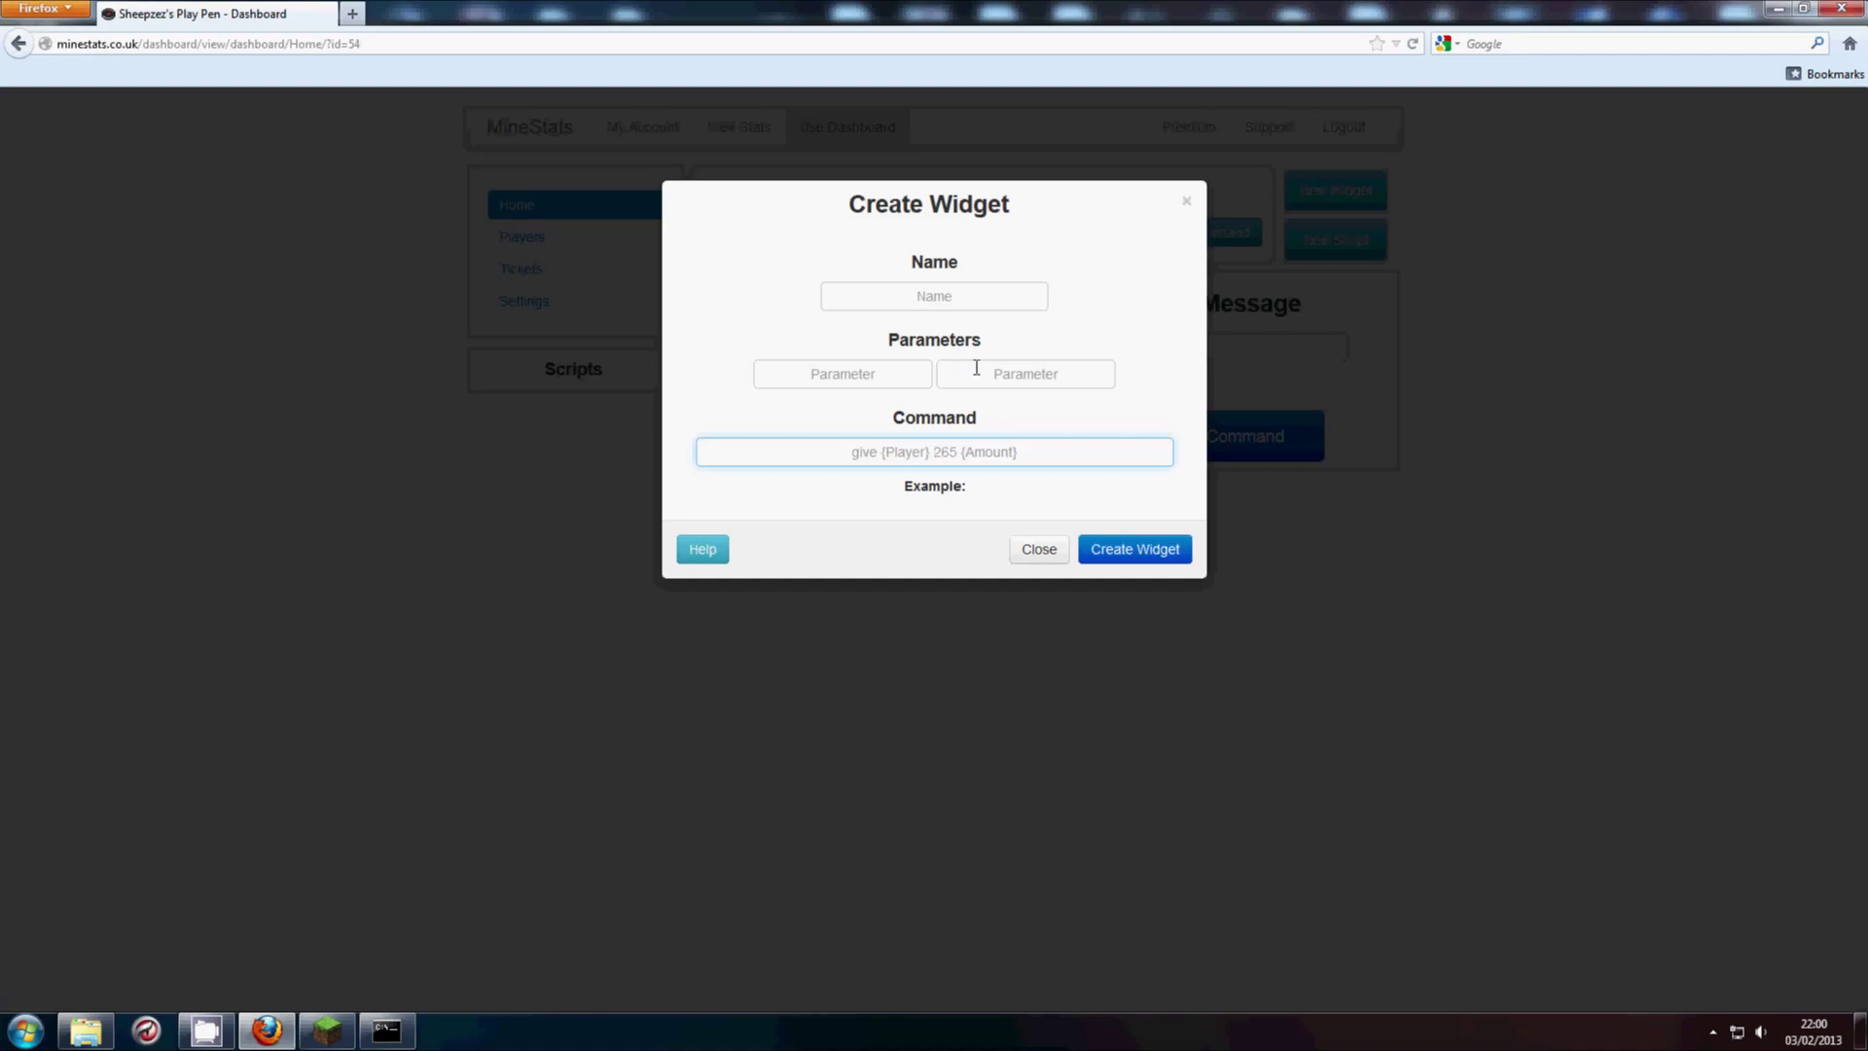
{"action": "left_click", "coordinate": [1241, 160]}
{"action": "left_click", "coordinate": [860, 349]}
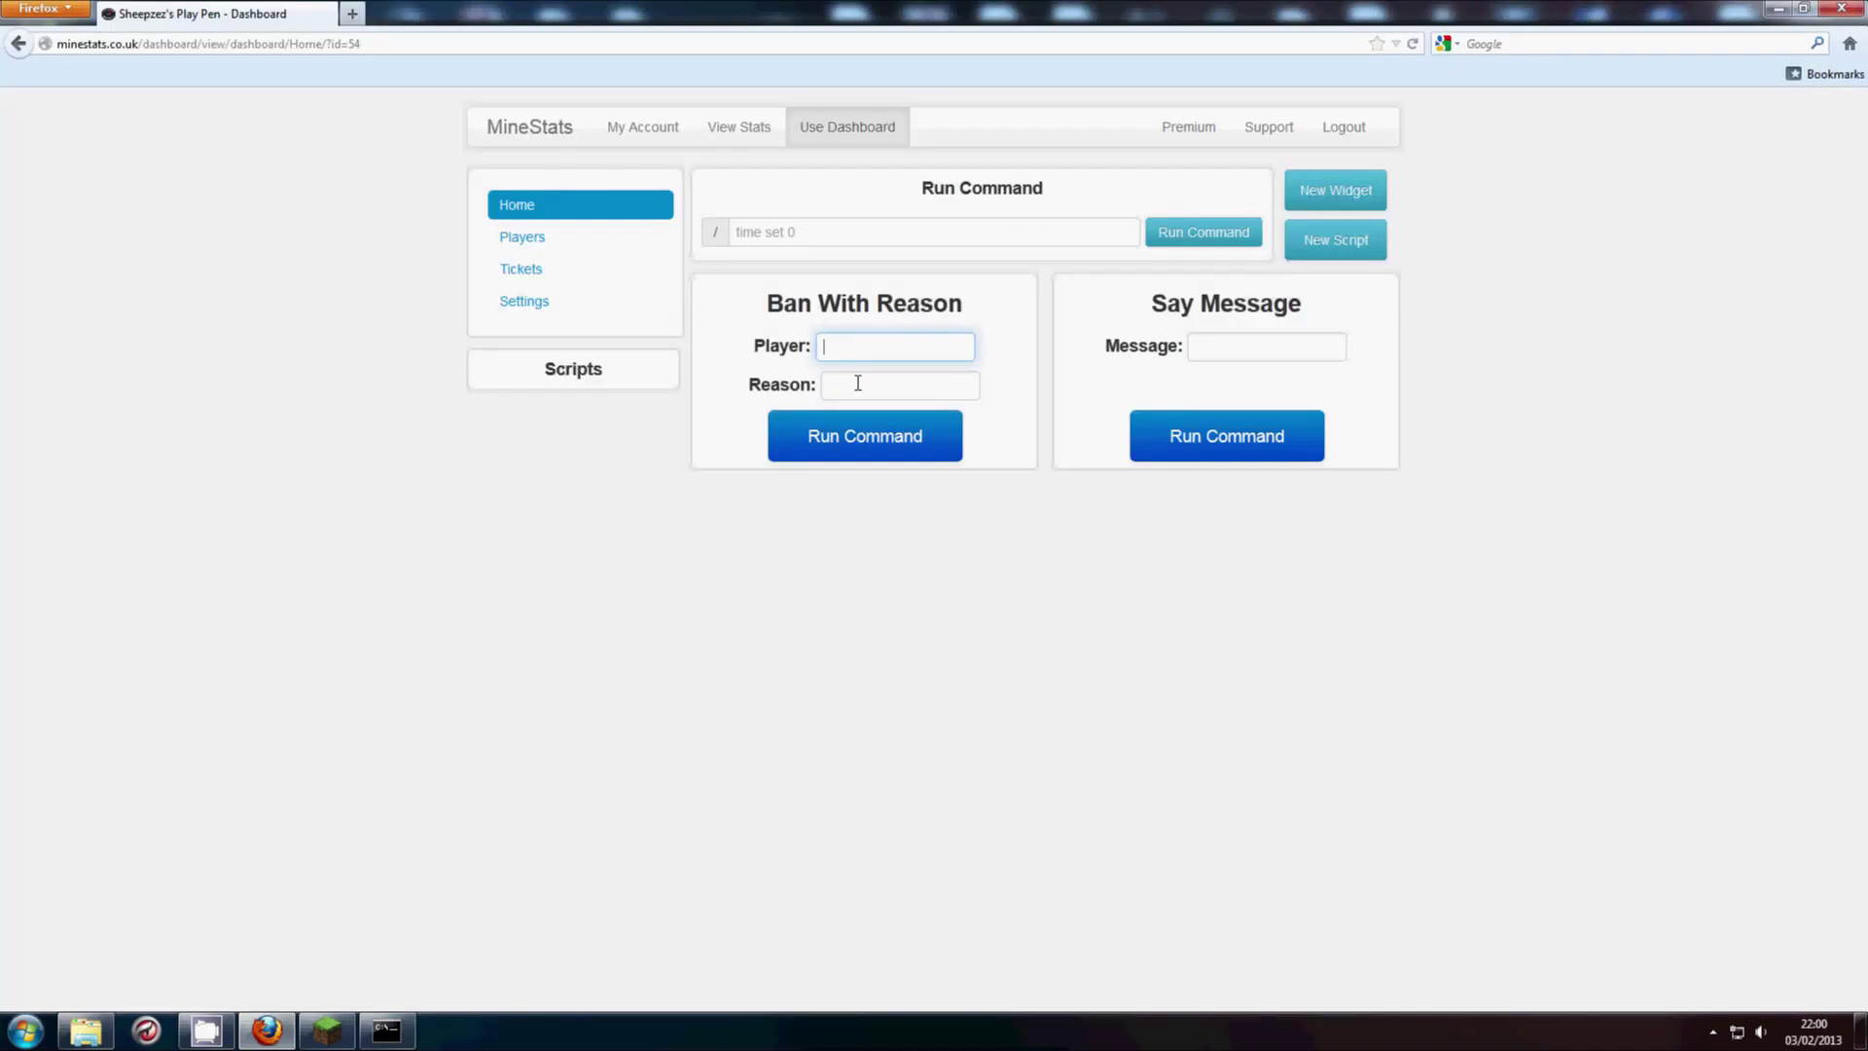
{"action": "left_click", "coordinate": [683, 474]}
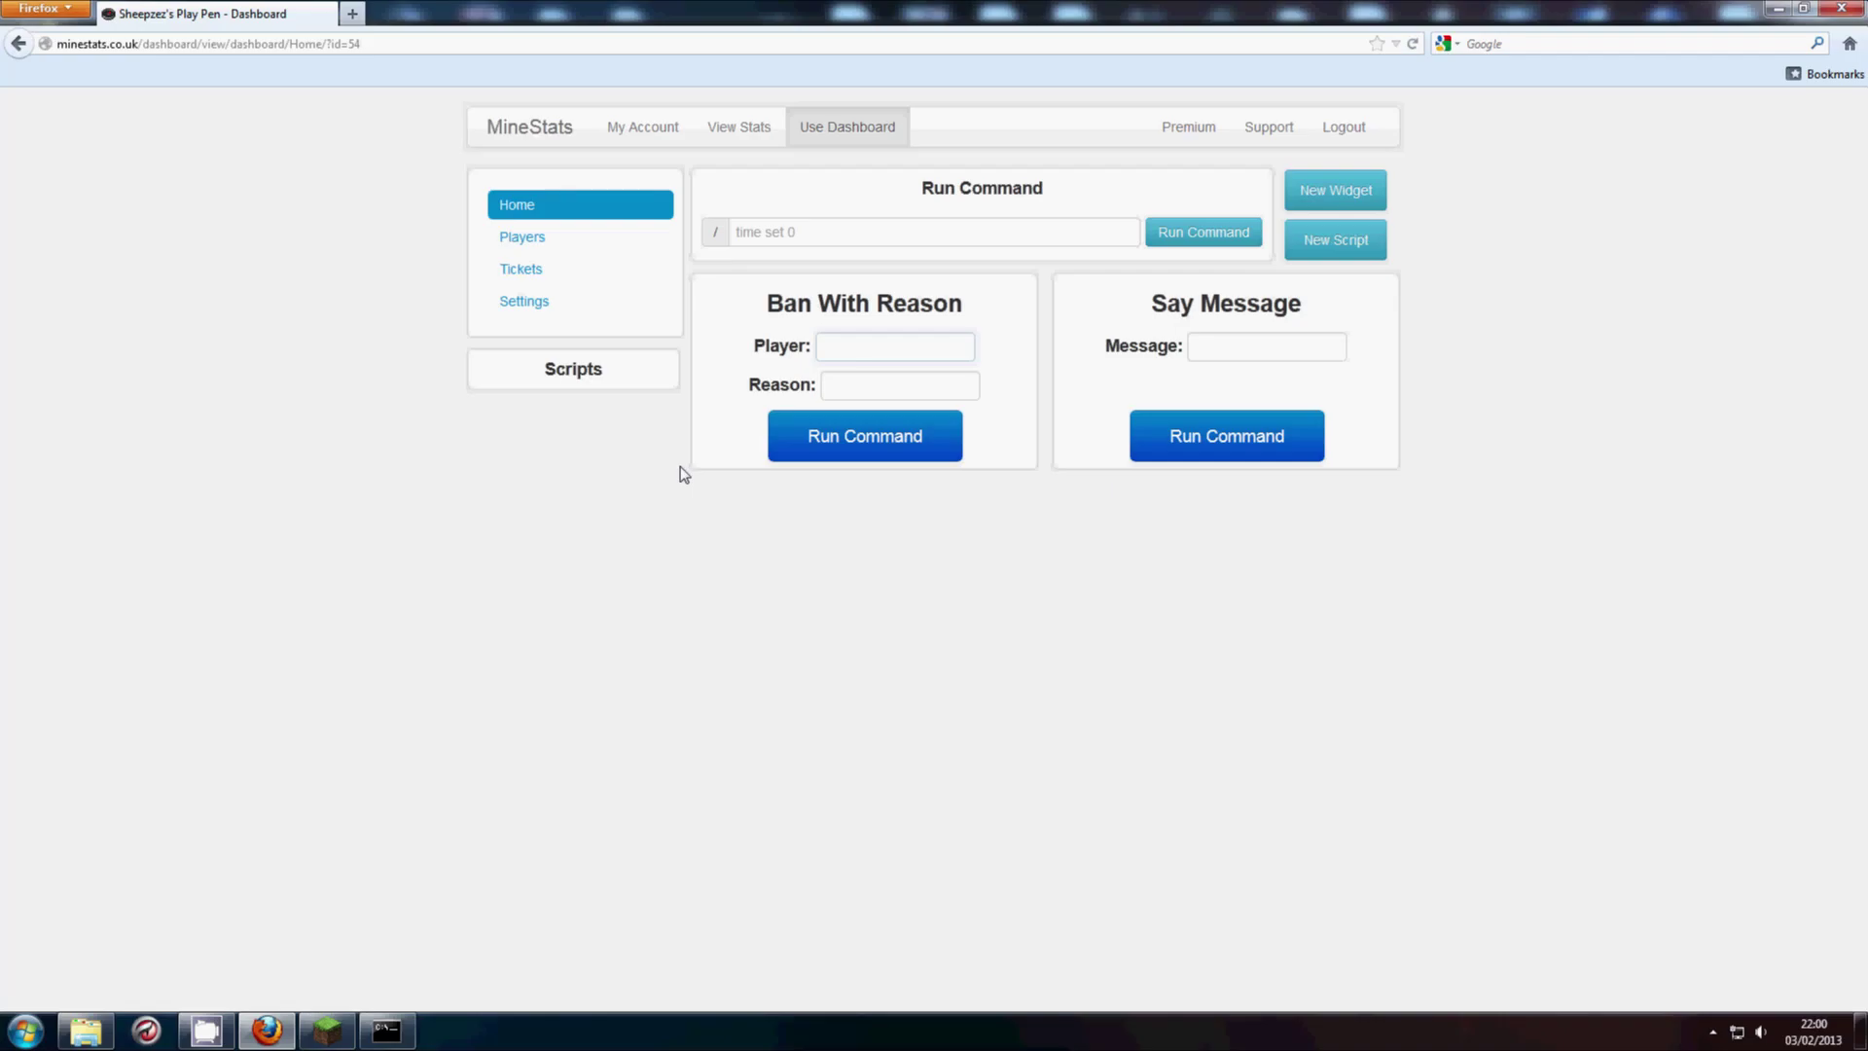
- Draft a new script containing the commands "time set 0;", "set weather sun;" and "say Have a nice day!;" on separate lines
{"action": "left_click", "coordinate": [1311, 253]}
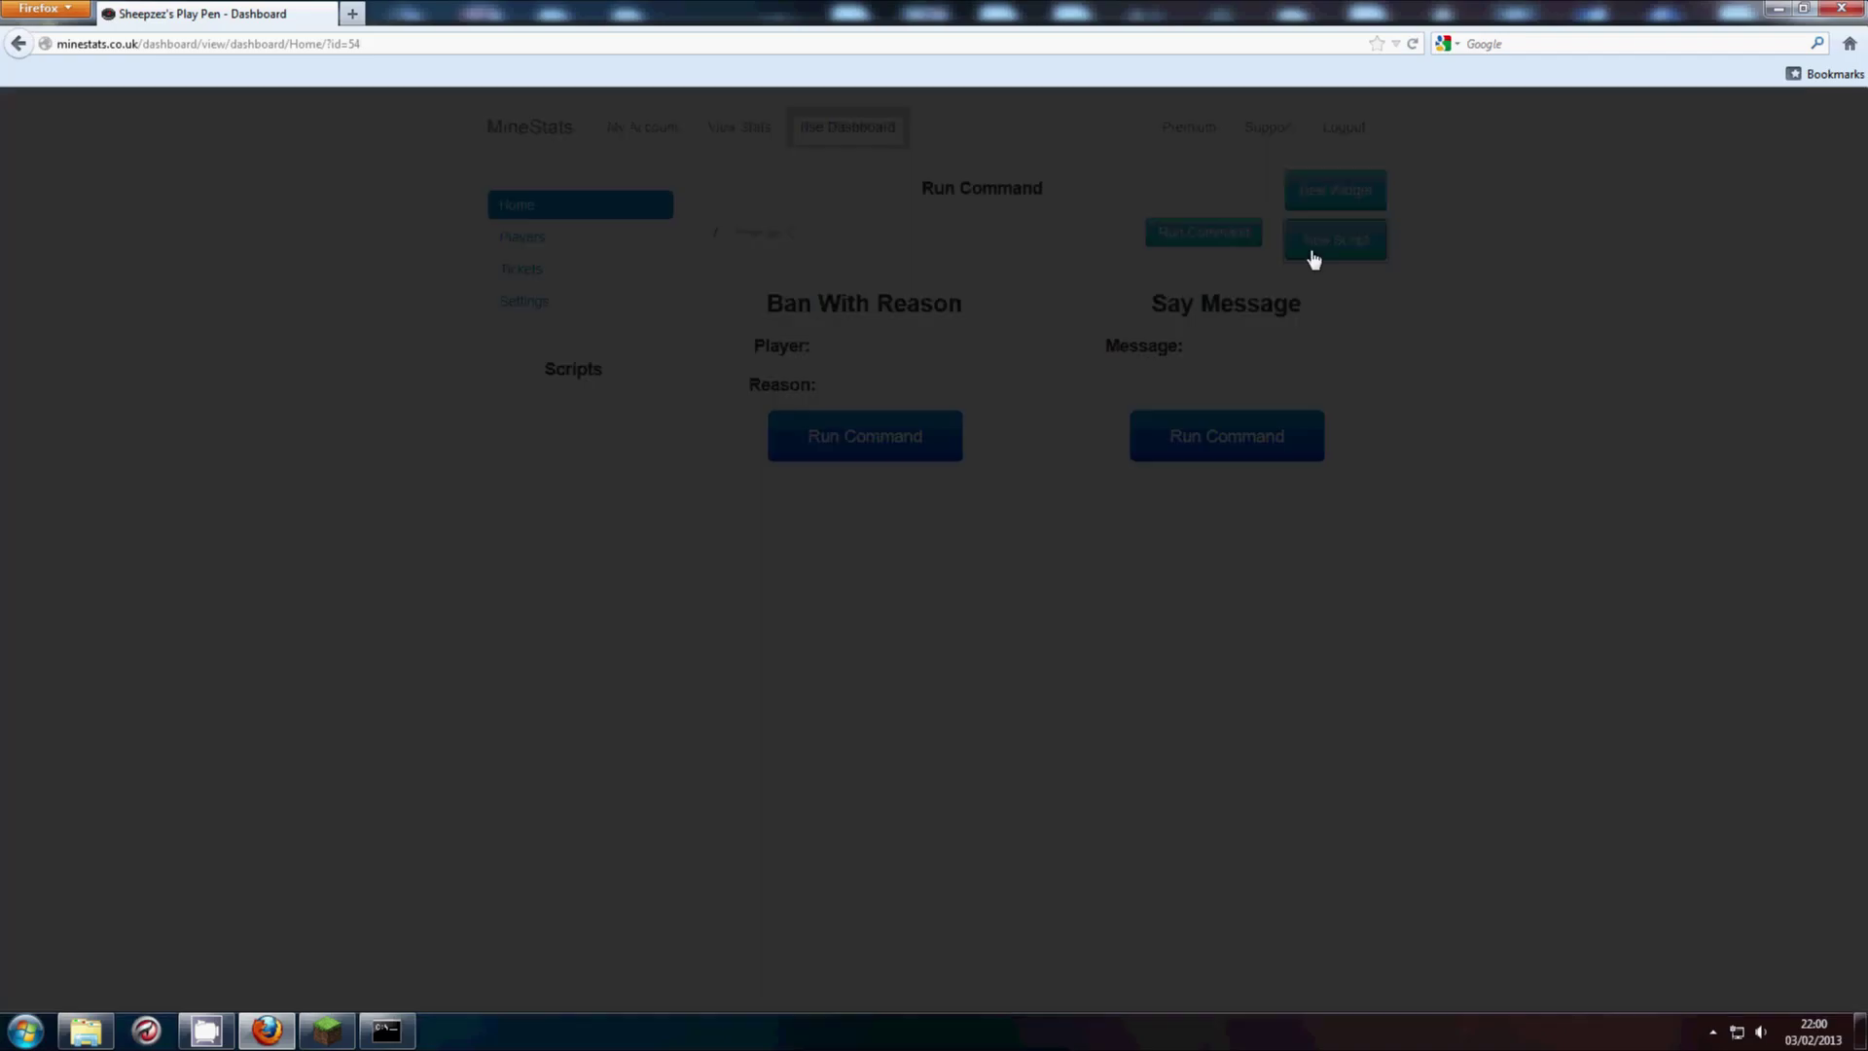
{"action": "left_click", "coordinate": [847, 403]}
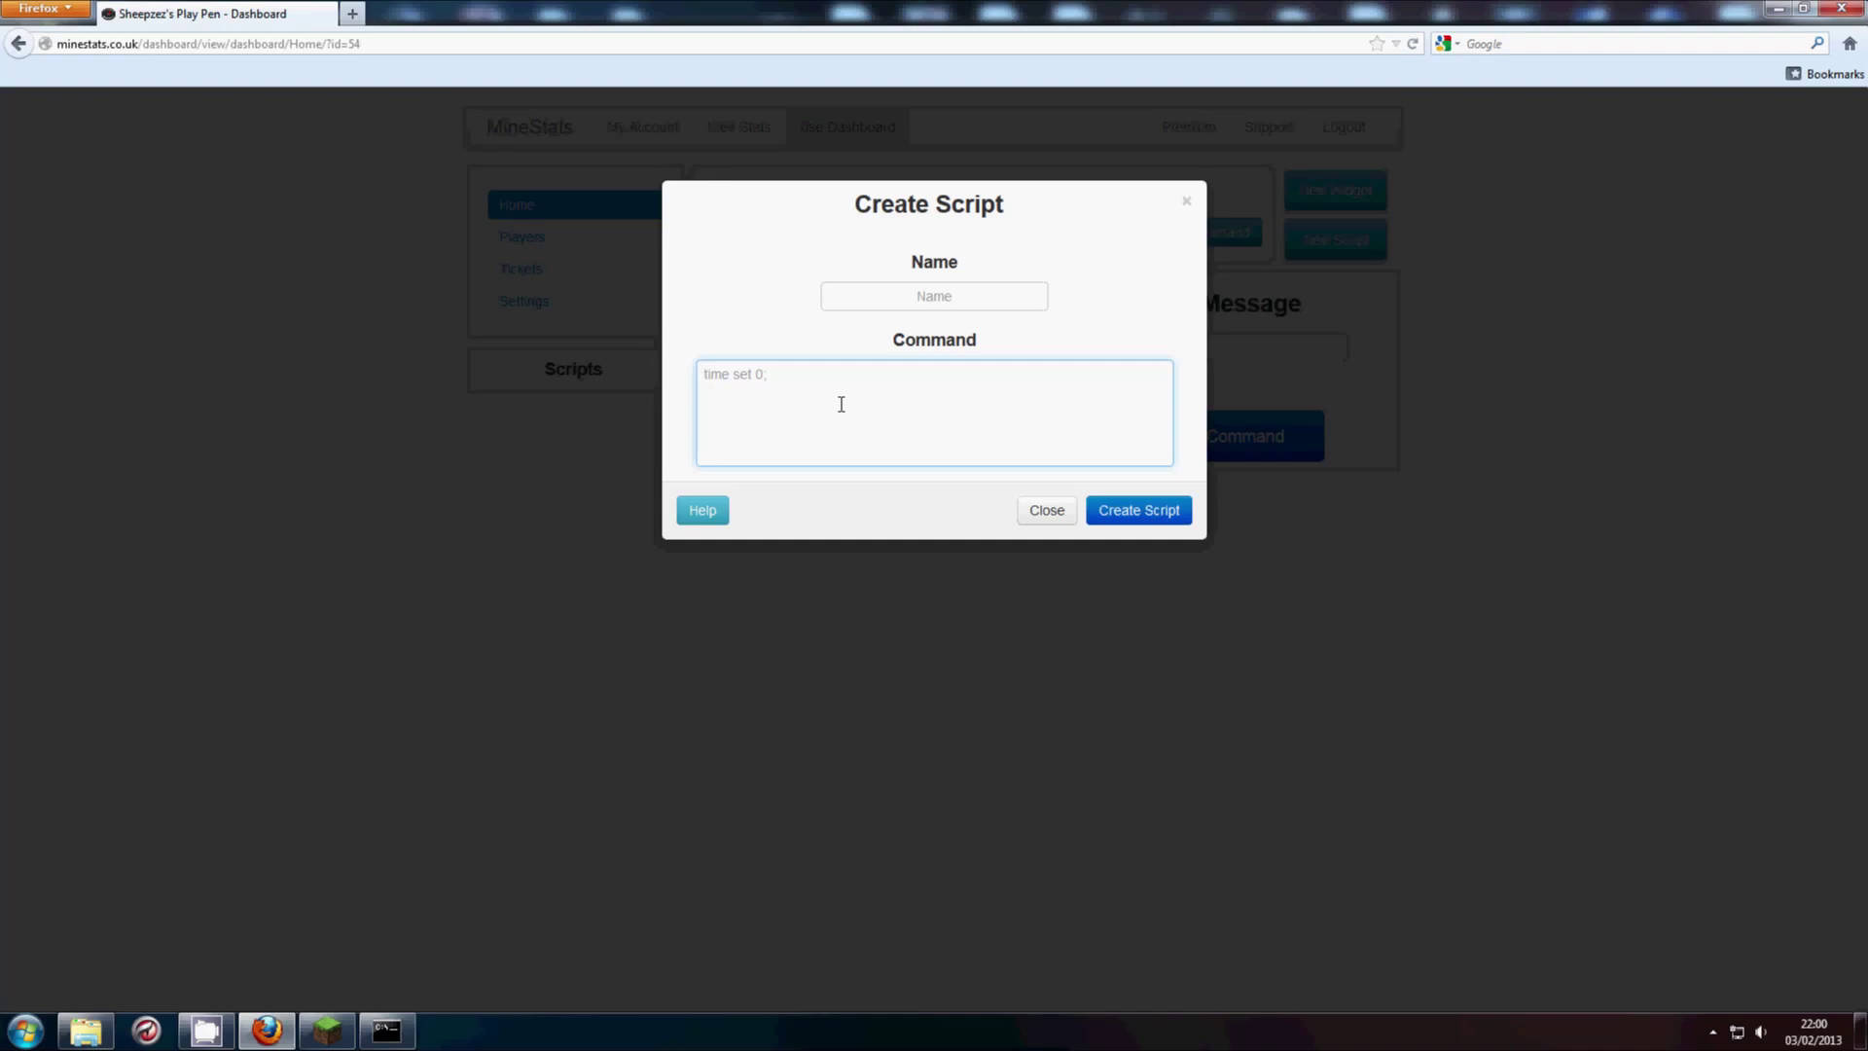
{"action": "type", "text": "t"}
{"action": "type", "text": "im"}
{"action": "type", "text": "e set "}
{"action": "type", "text": "0; "}
{"action": "type", "text": "set"}
{"action": "type", "text": " weather "}
{"action": "type", "text": "sun"}
{"action": "type", "text": ";"}
{"action": "key", "text": "Return"}
{"action": "type", "text": "say Have a nice day"}
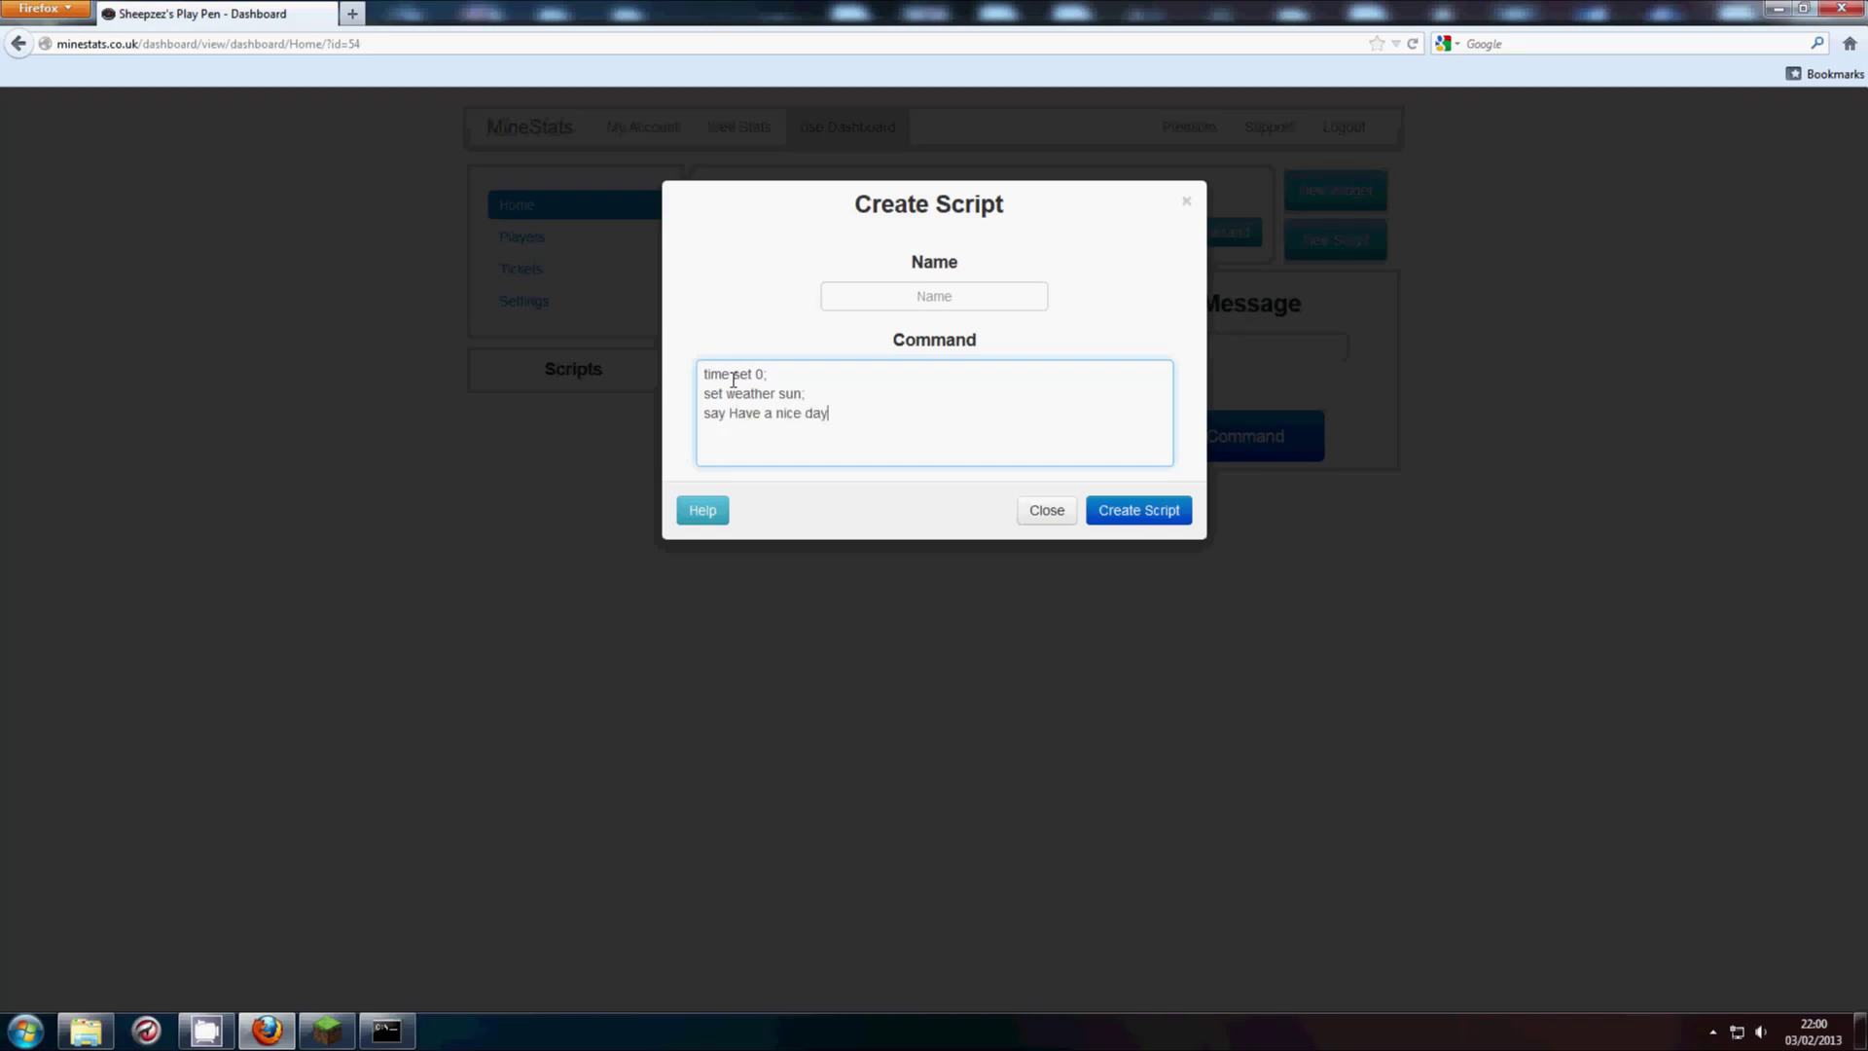
{"action": "type", "text": "!;"}
- Name the draft script "Have a Nice day" and close the form without creating it
{"action": "left_click", "coordinate": [954, 297]}
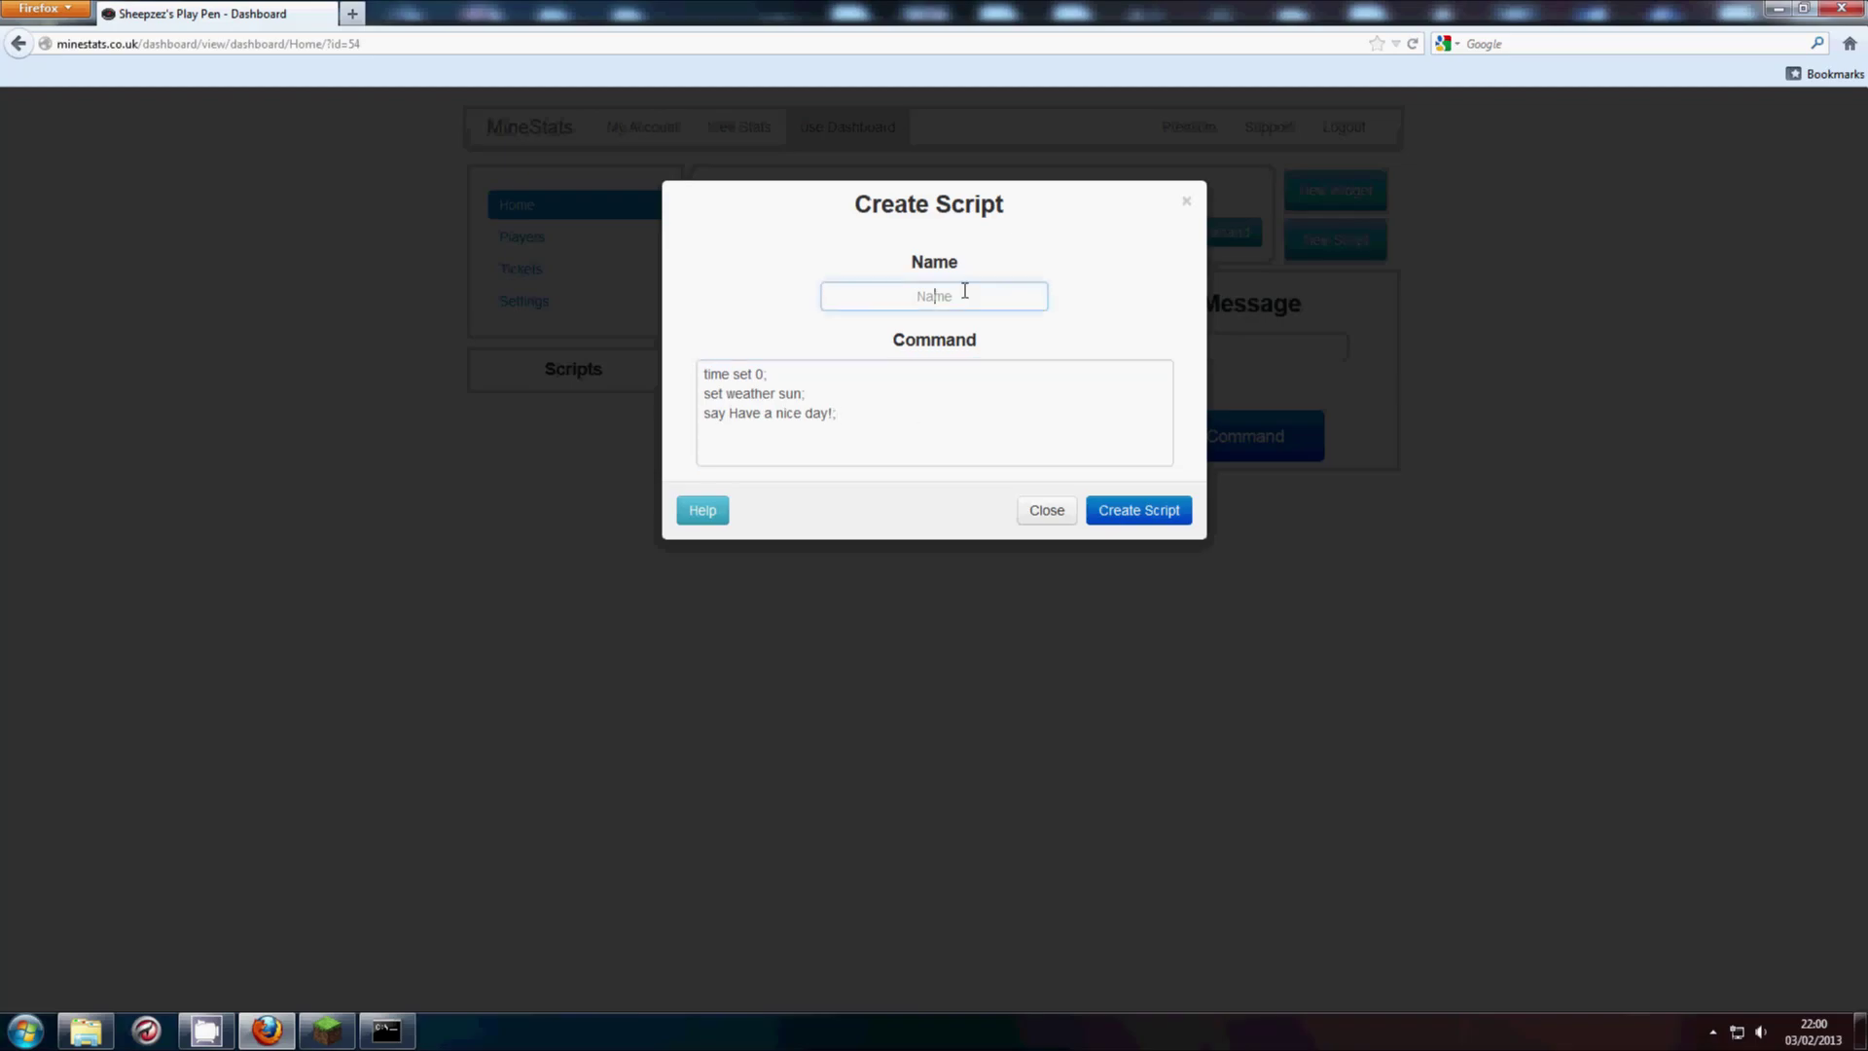
{"action": "type", "text": "Have a Nice day"}
{"action": "left_click", "coordinate": [1062, 509]}
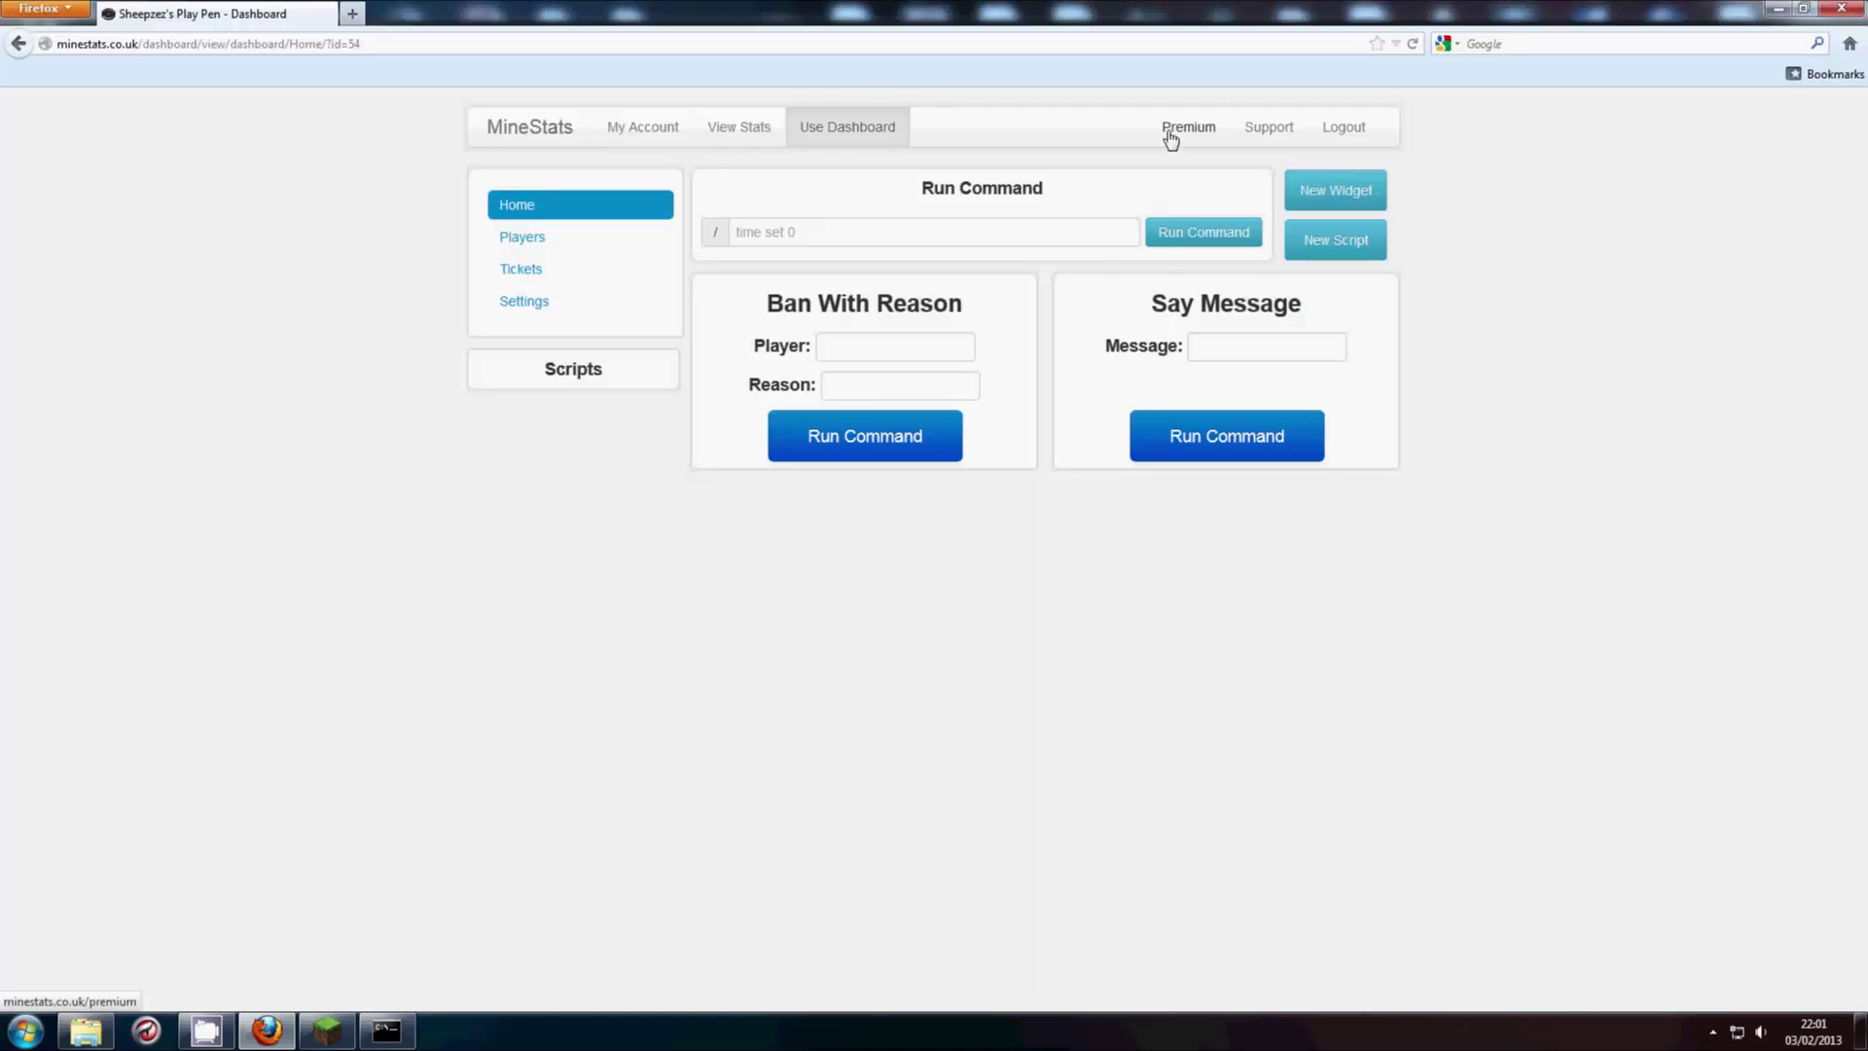
- Open the MineStats support link and look through the tweets on the Minestats Twitter page
{"action": "left_click", "coordinate": [1267, 144]}
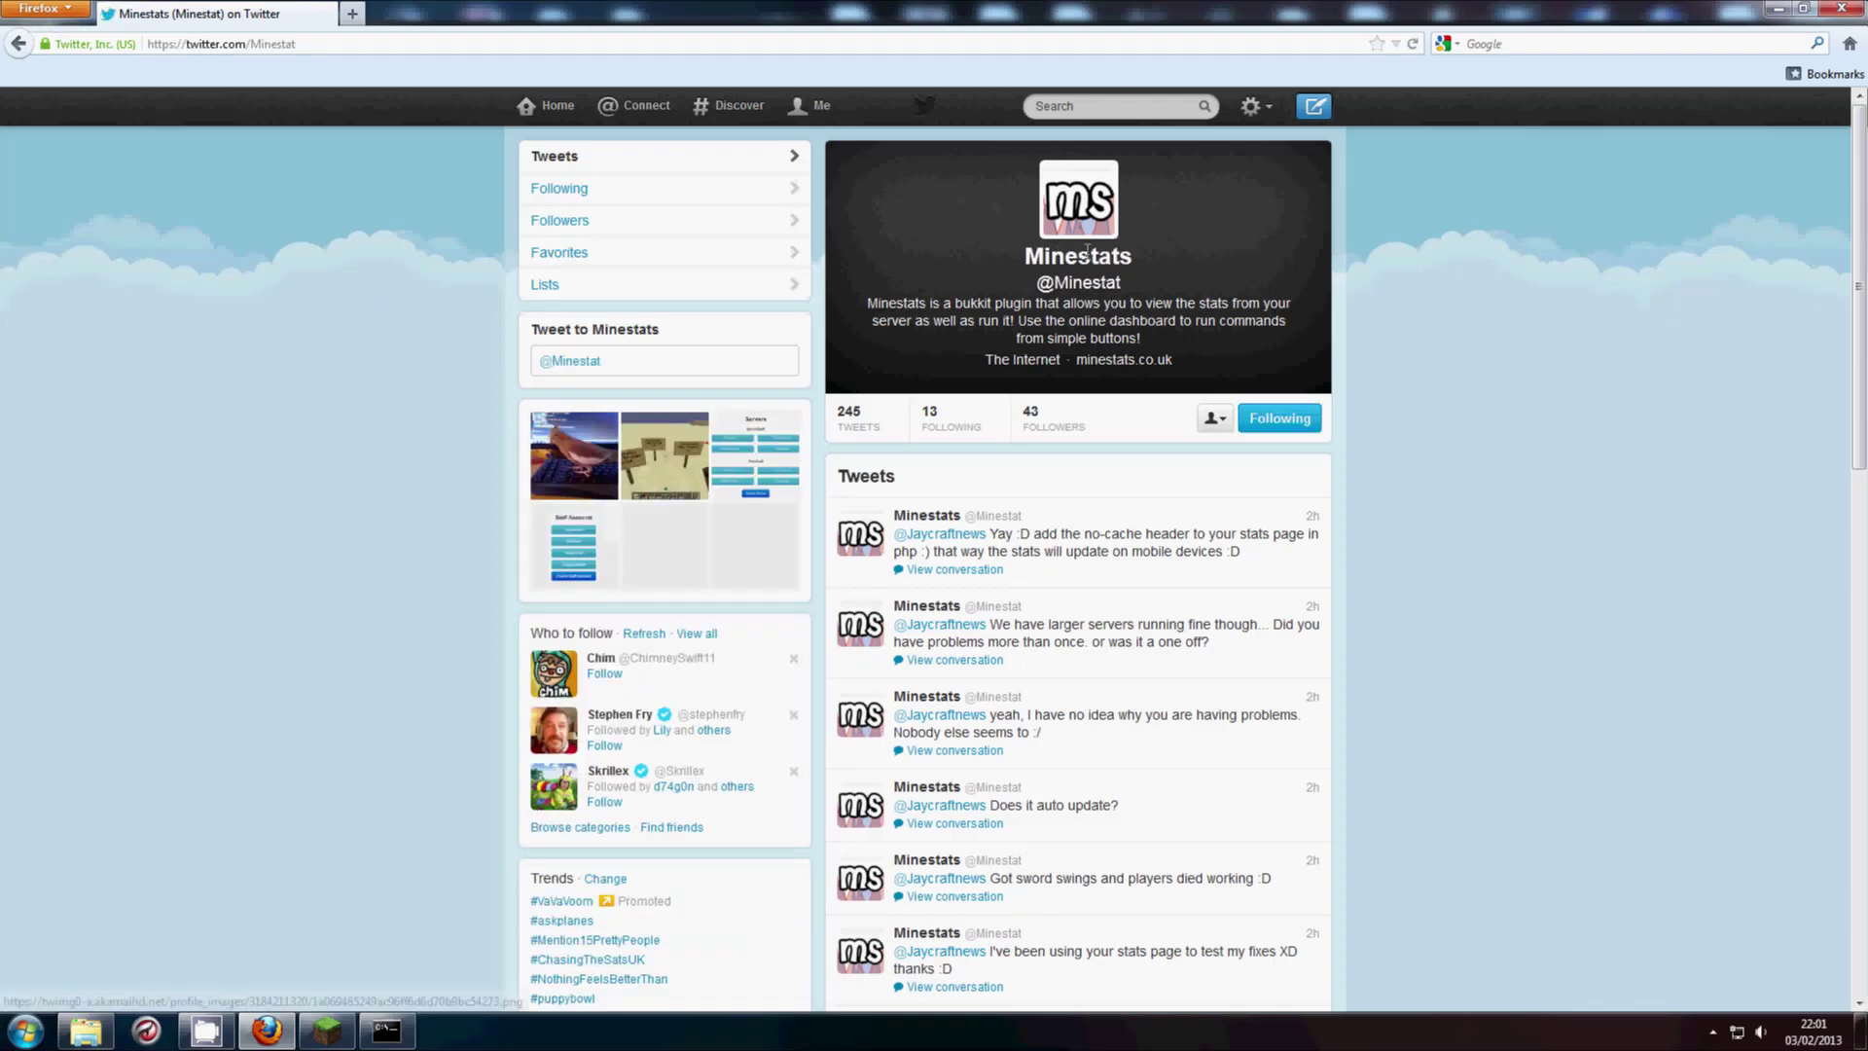
{"action": "scroll", "coordinate": [1471, 558], "scroll_direction": "down", "scroll_amount": 5}
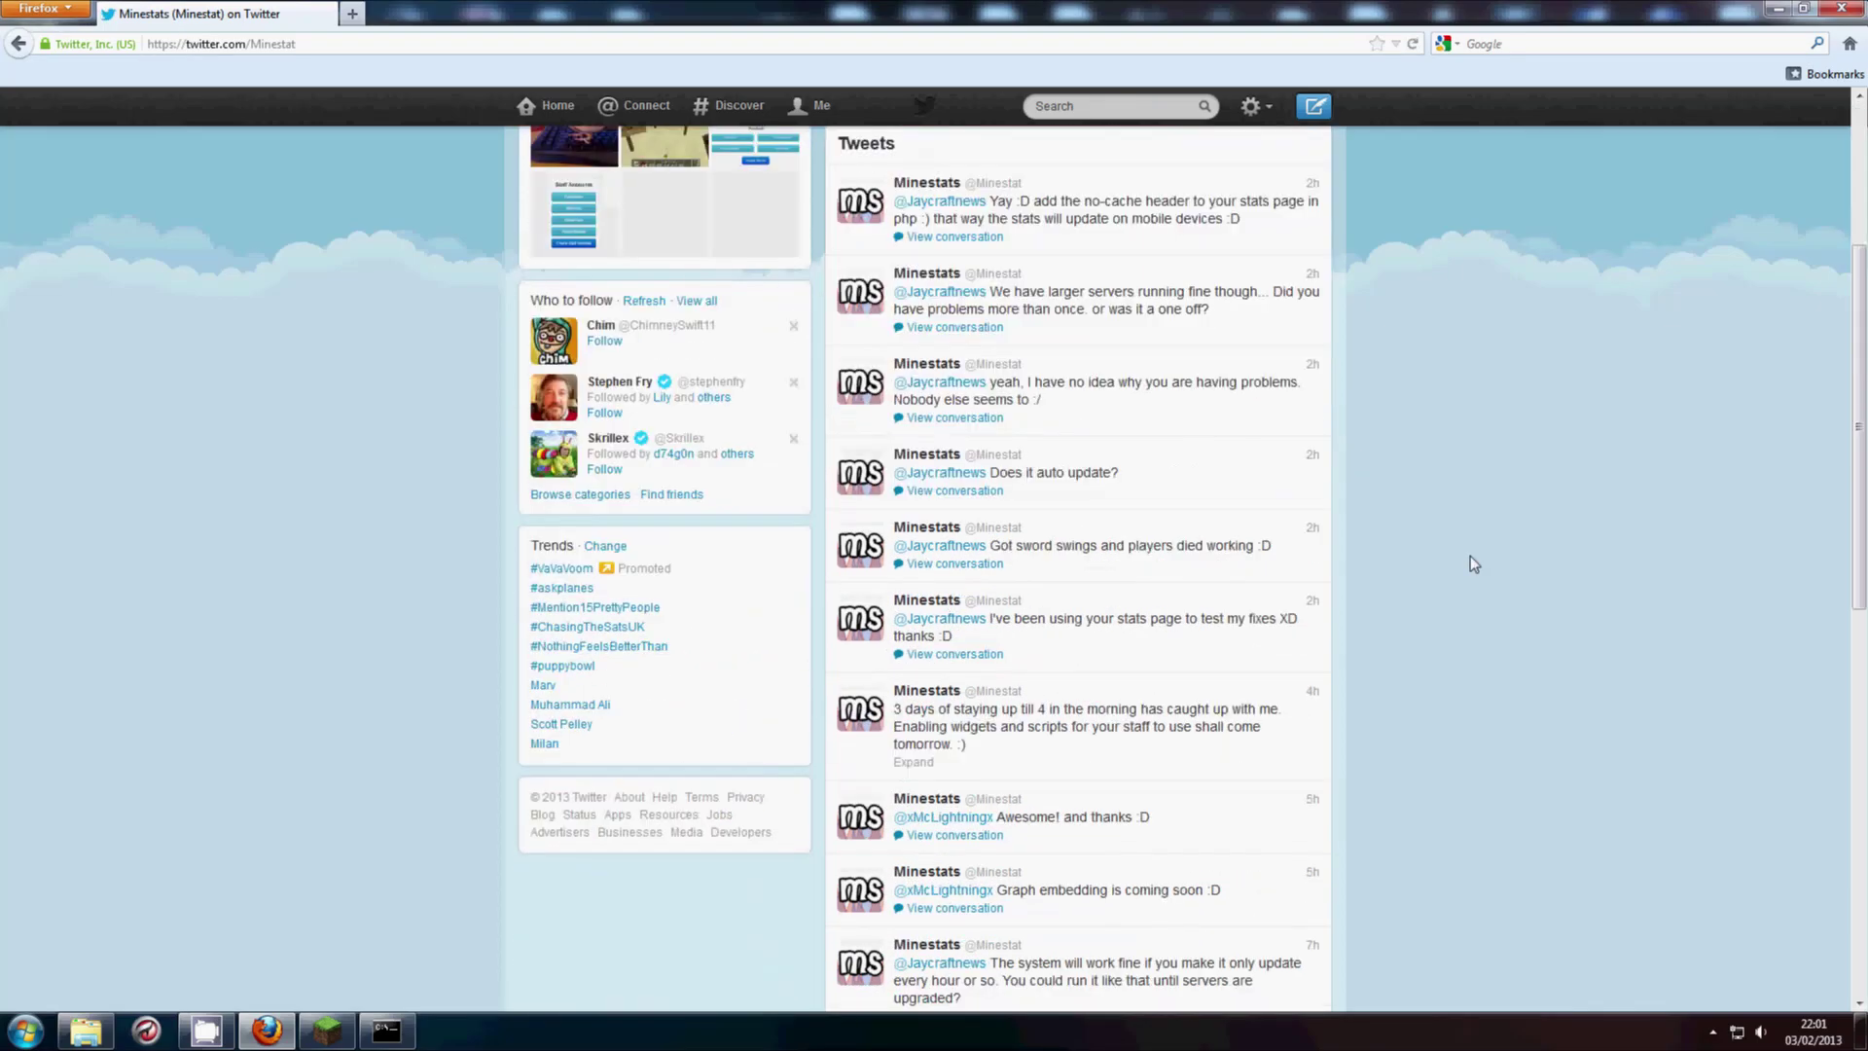
{"action": "scroll", "coordinate": [1472, 562], "scroll_direction": "down", "scroll_amount": 7}
{"action": "scroll", "coordinate": [1037, 615], "scroll_direction": "up", "scroll_amount": 2}
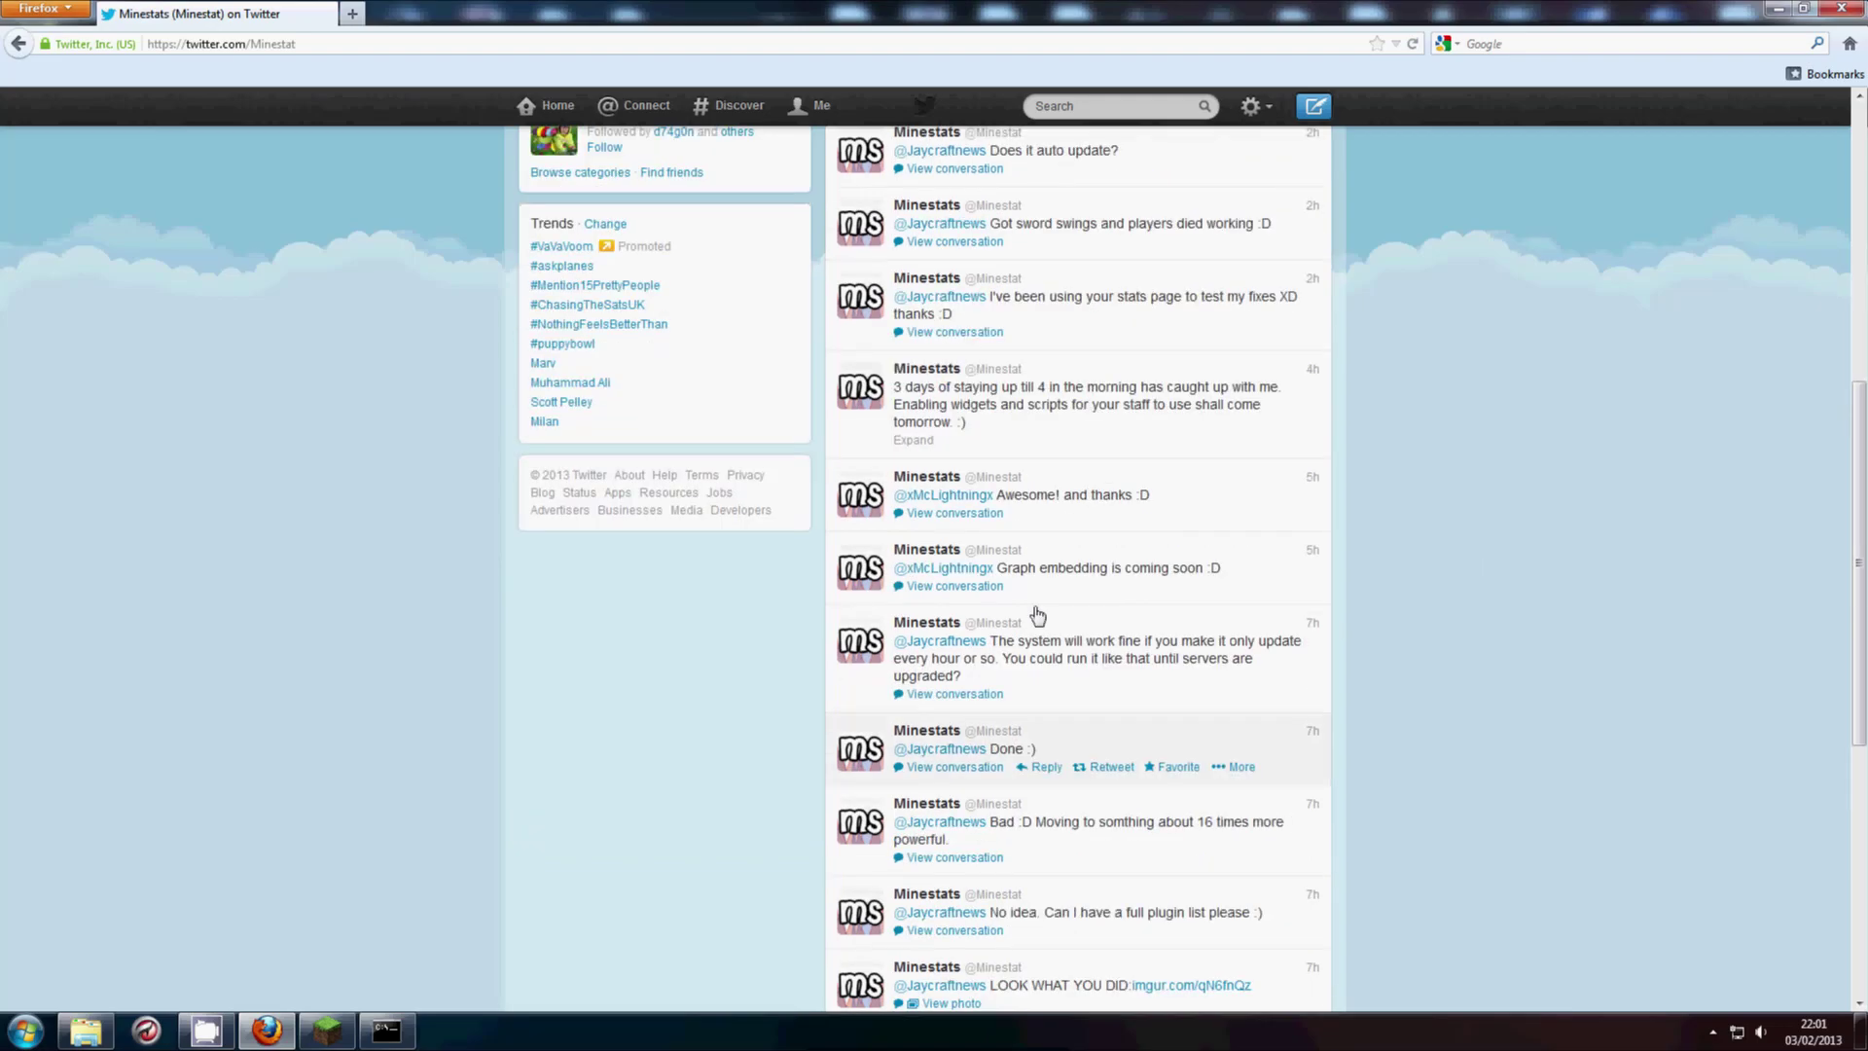
{"action": "scroll", "coordinate": [1037, 614], "scroll_direction": "up", "scroll_amount": 10}
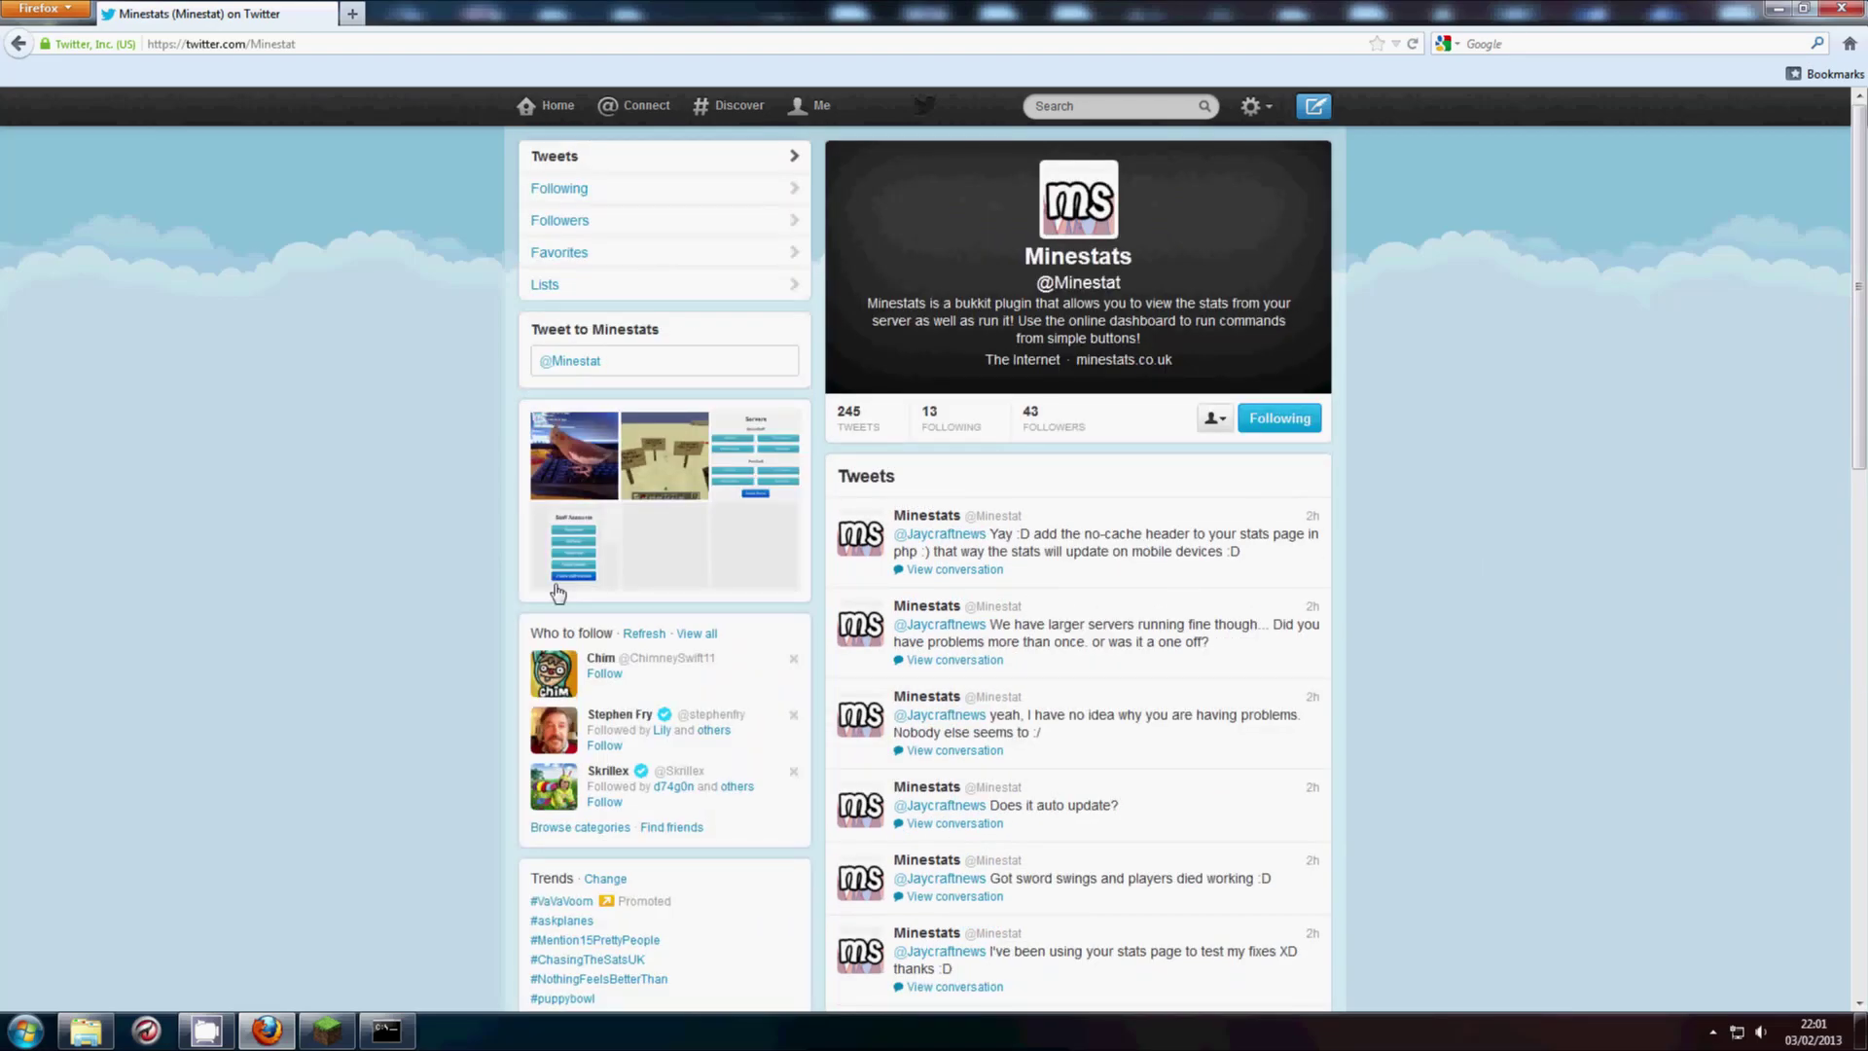
{"action": "key", "text": "ctrl+a"}
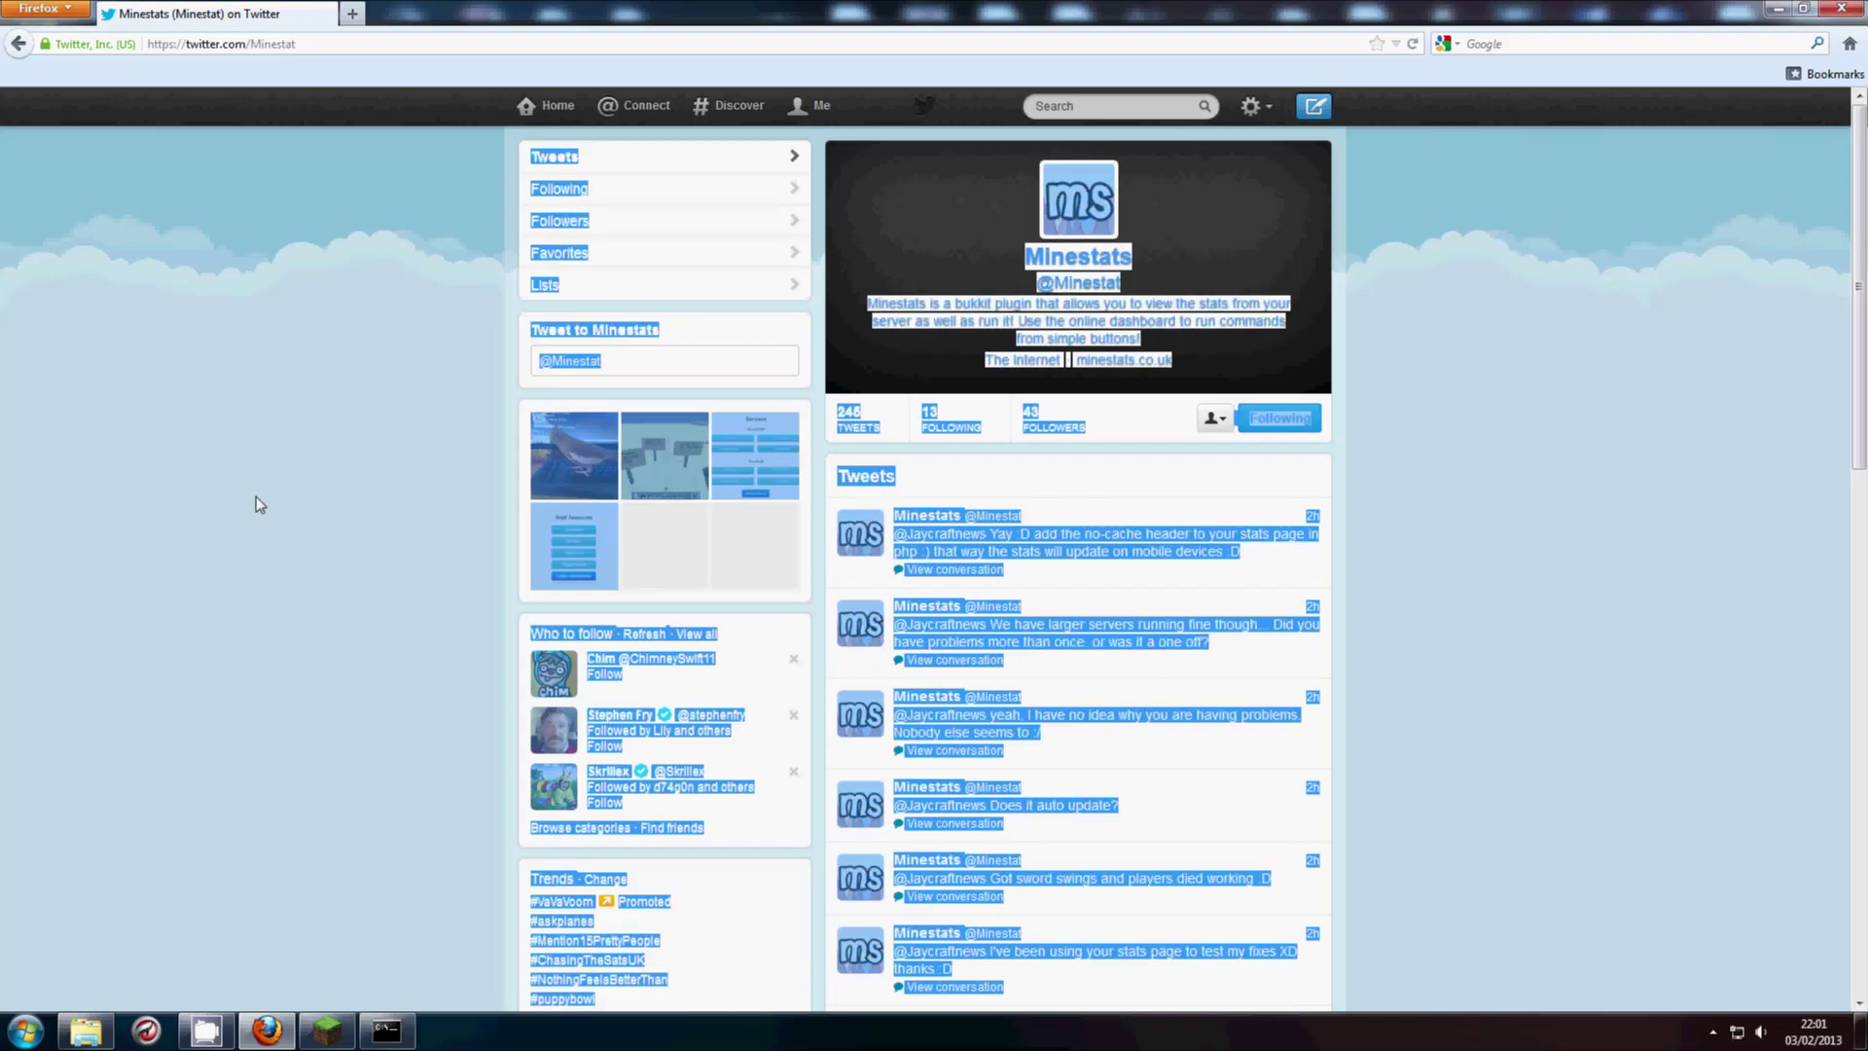
{"action": "left_click", "coordinate": [257, 504]}
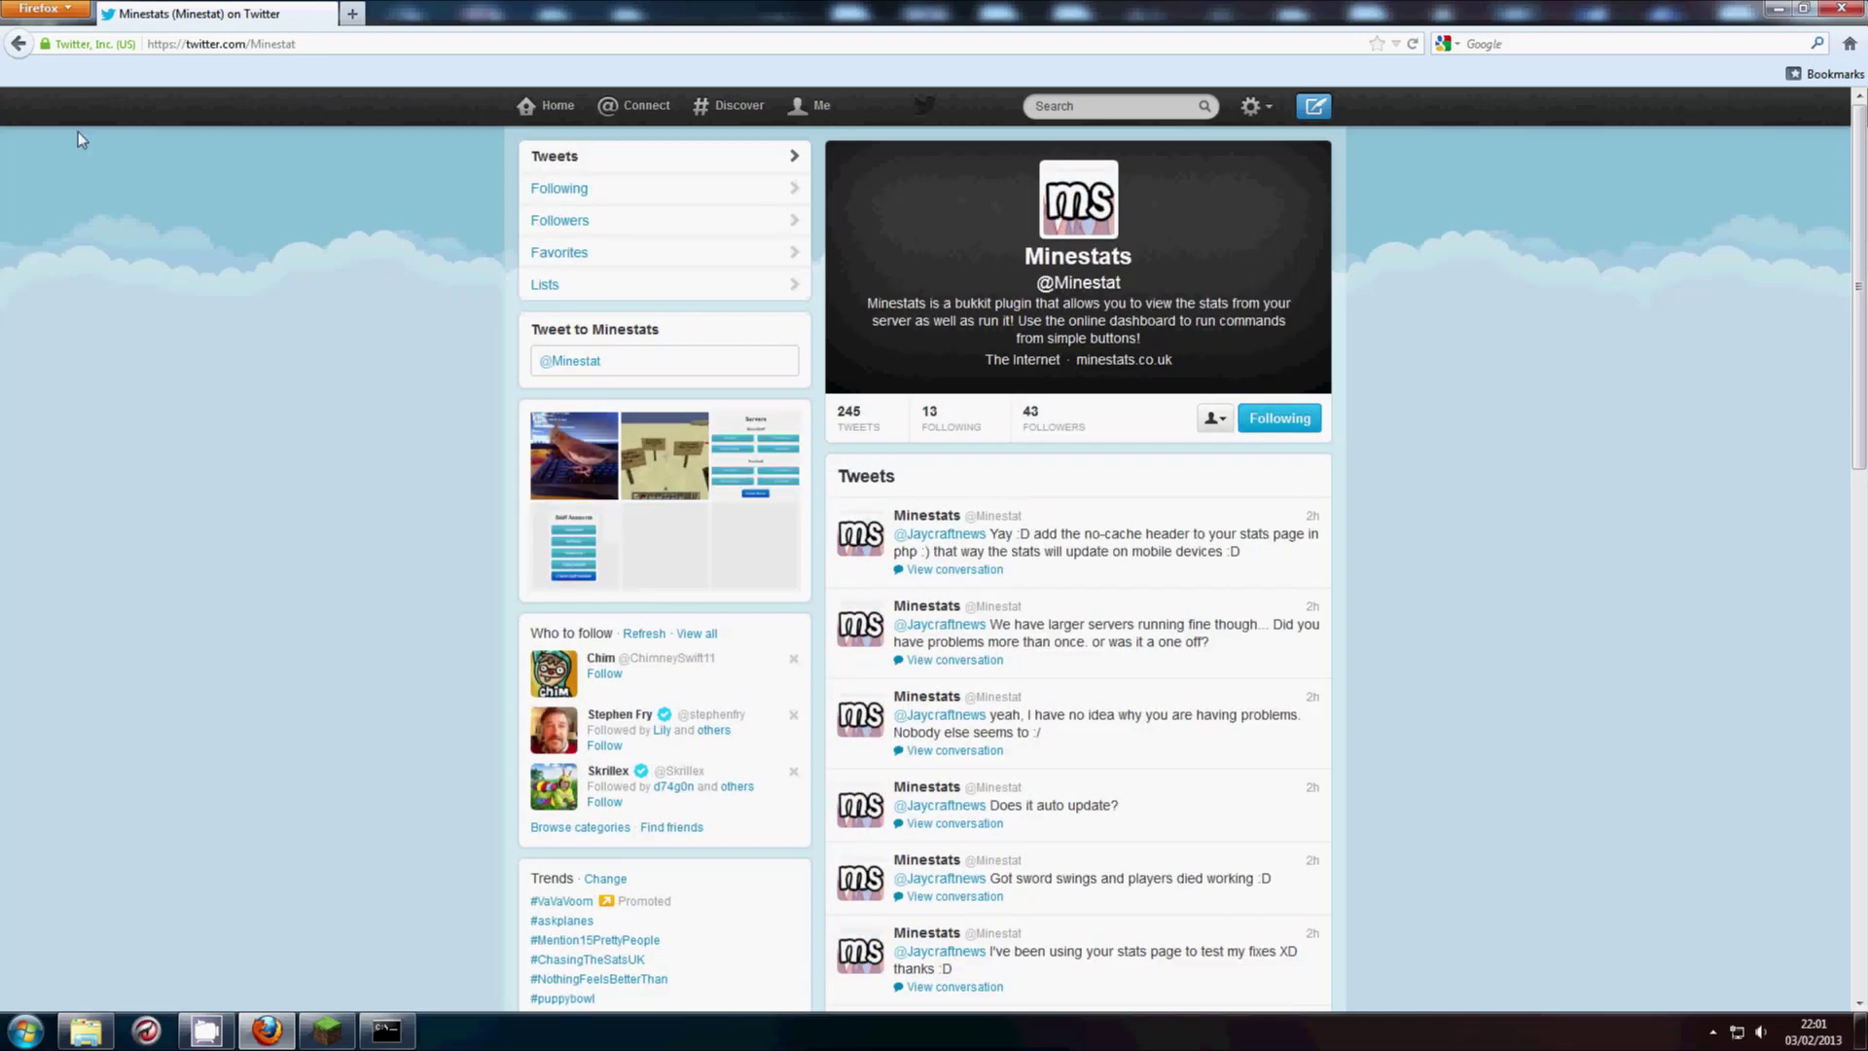
- Return to the MineStats dashboard and open the account details page with the server list
{"action": "left_click", "coordinate": [20, 49]}
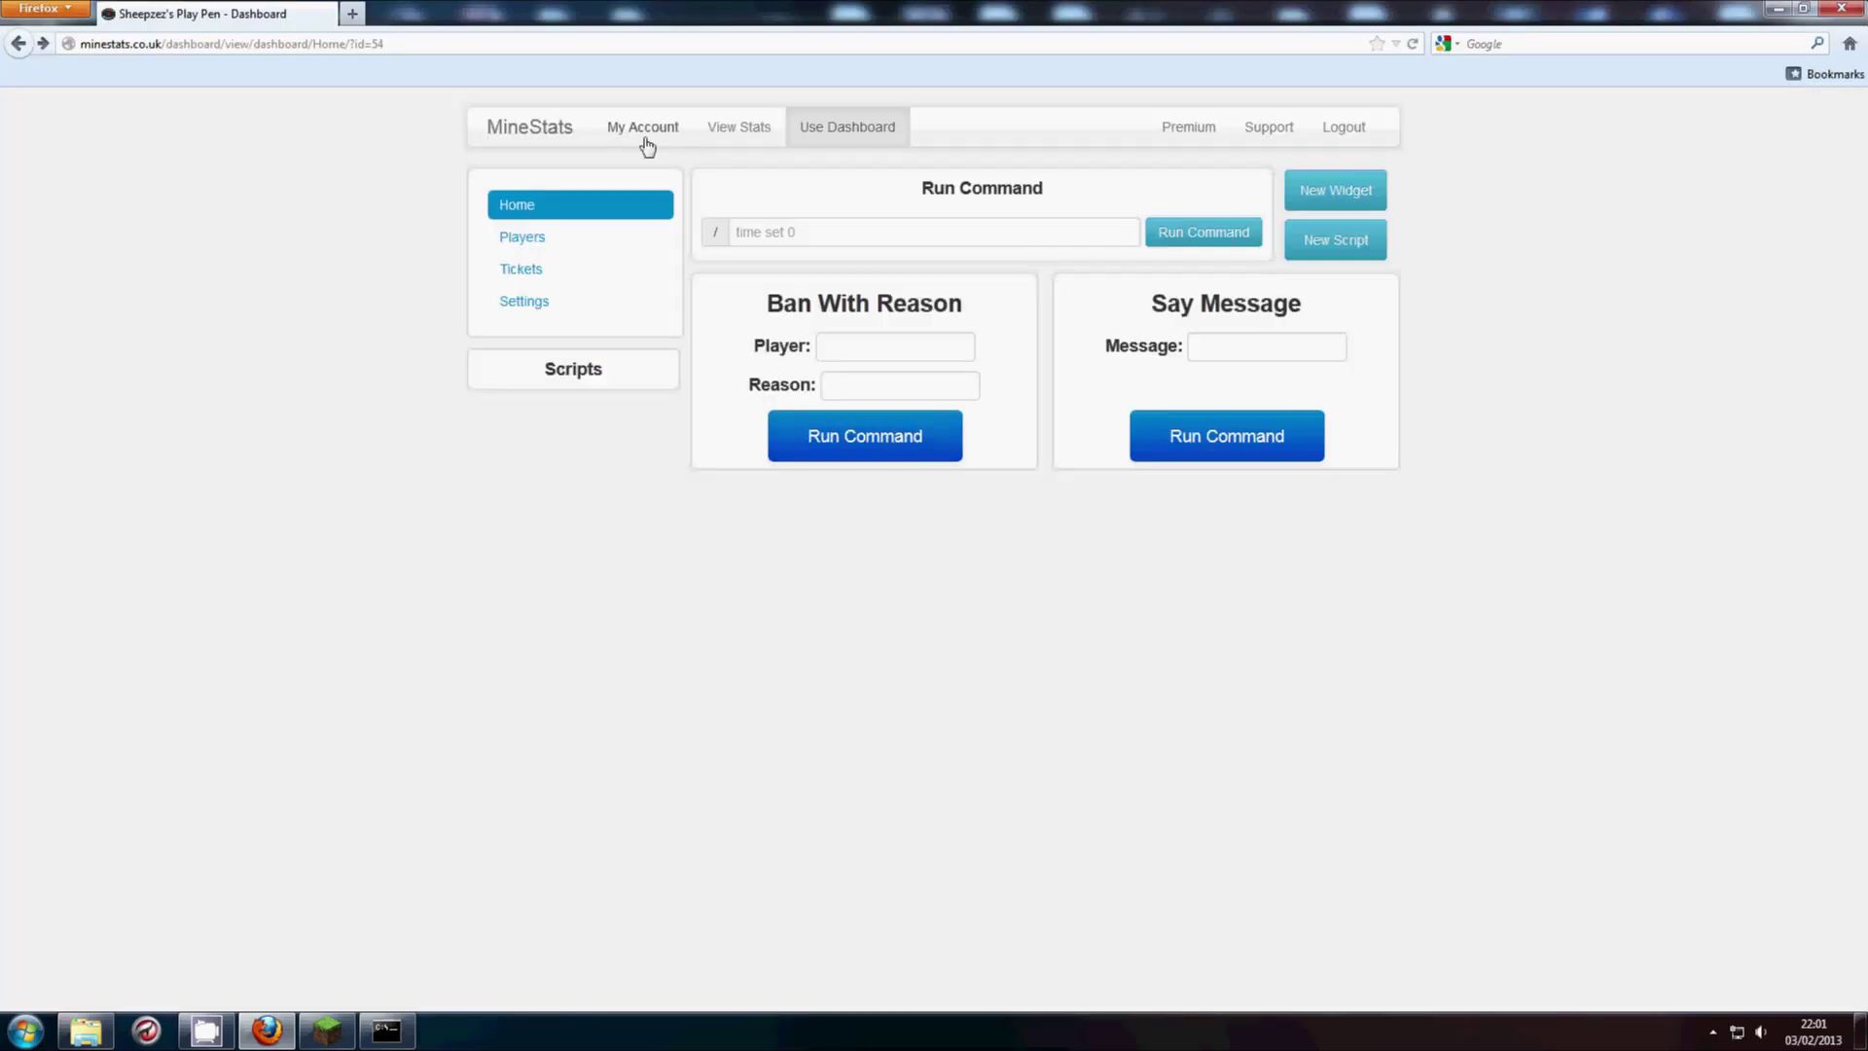
{"action": "left_click", "coordinate": [645, 137]}
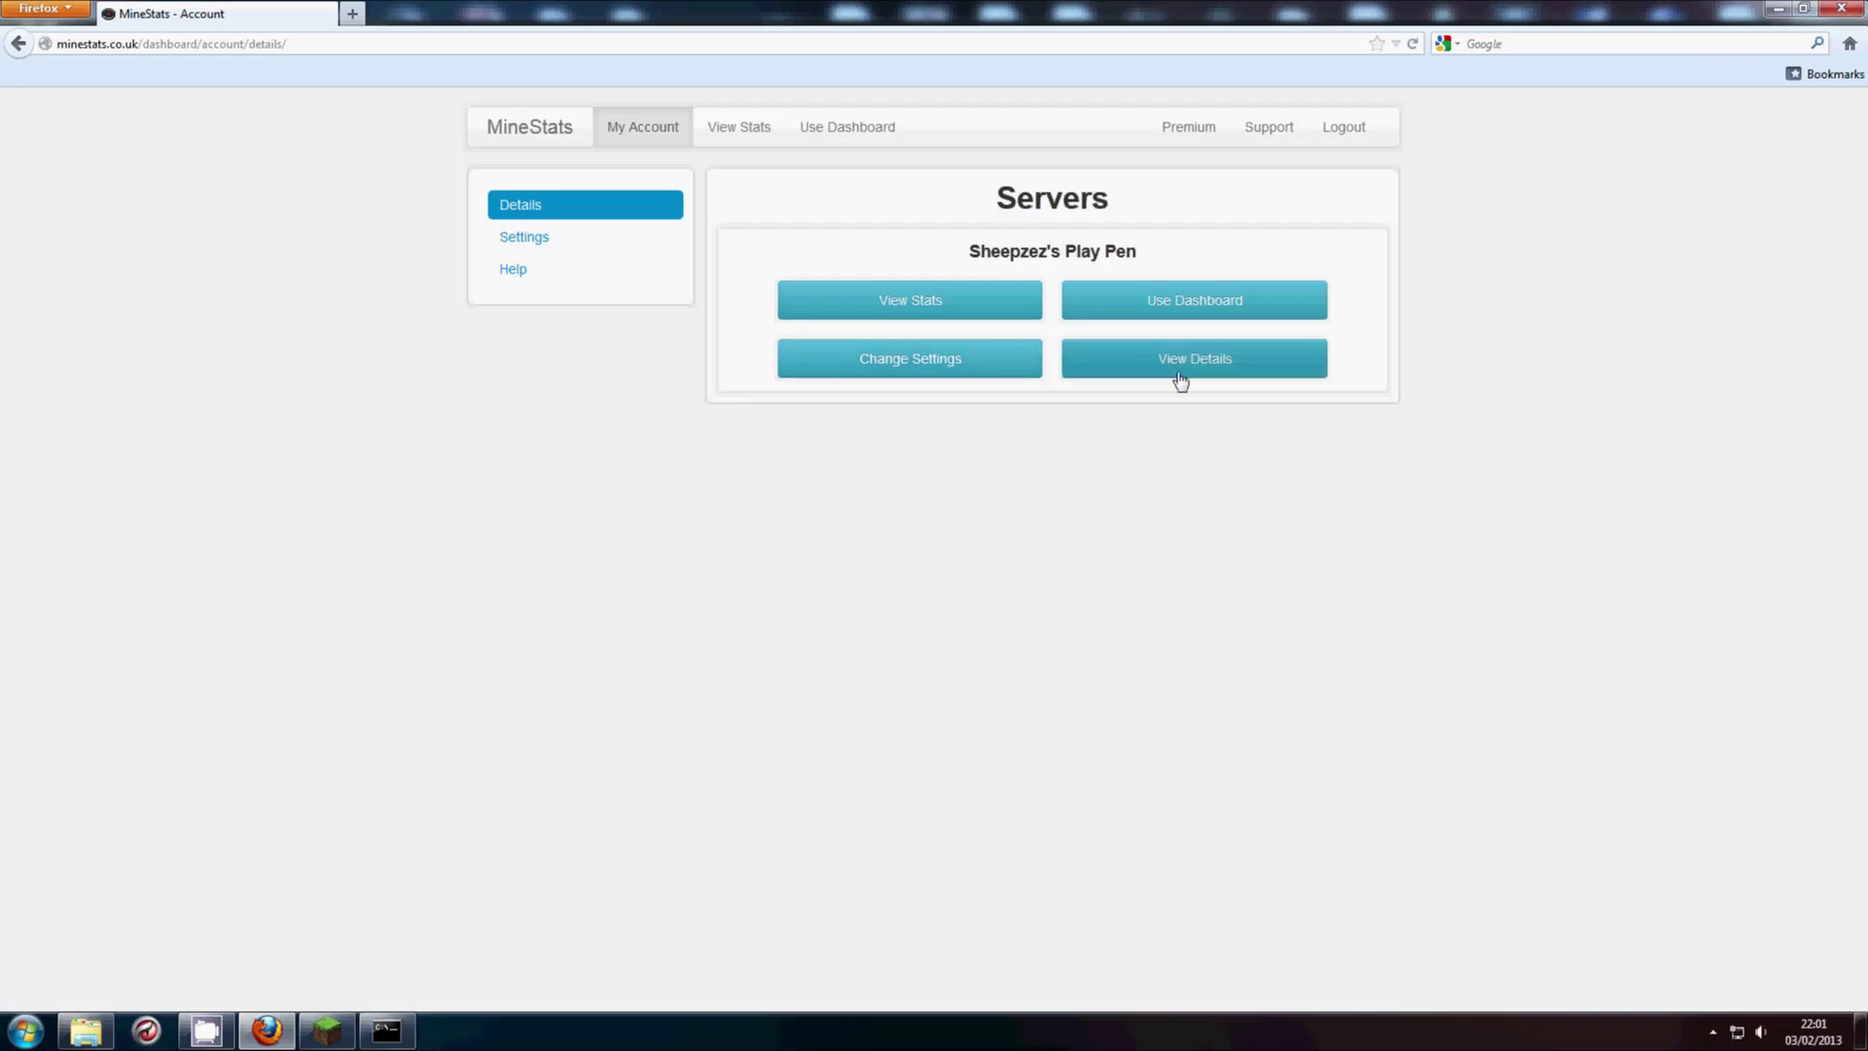